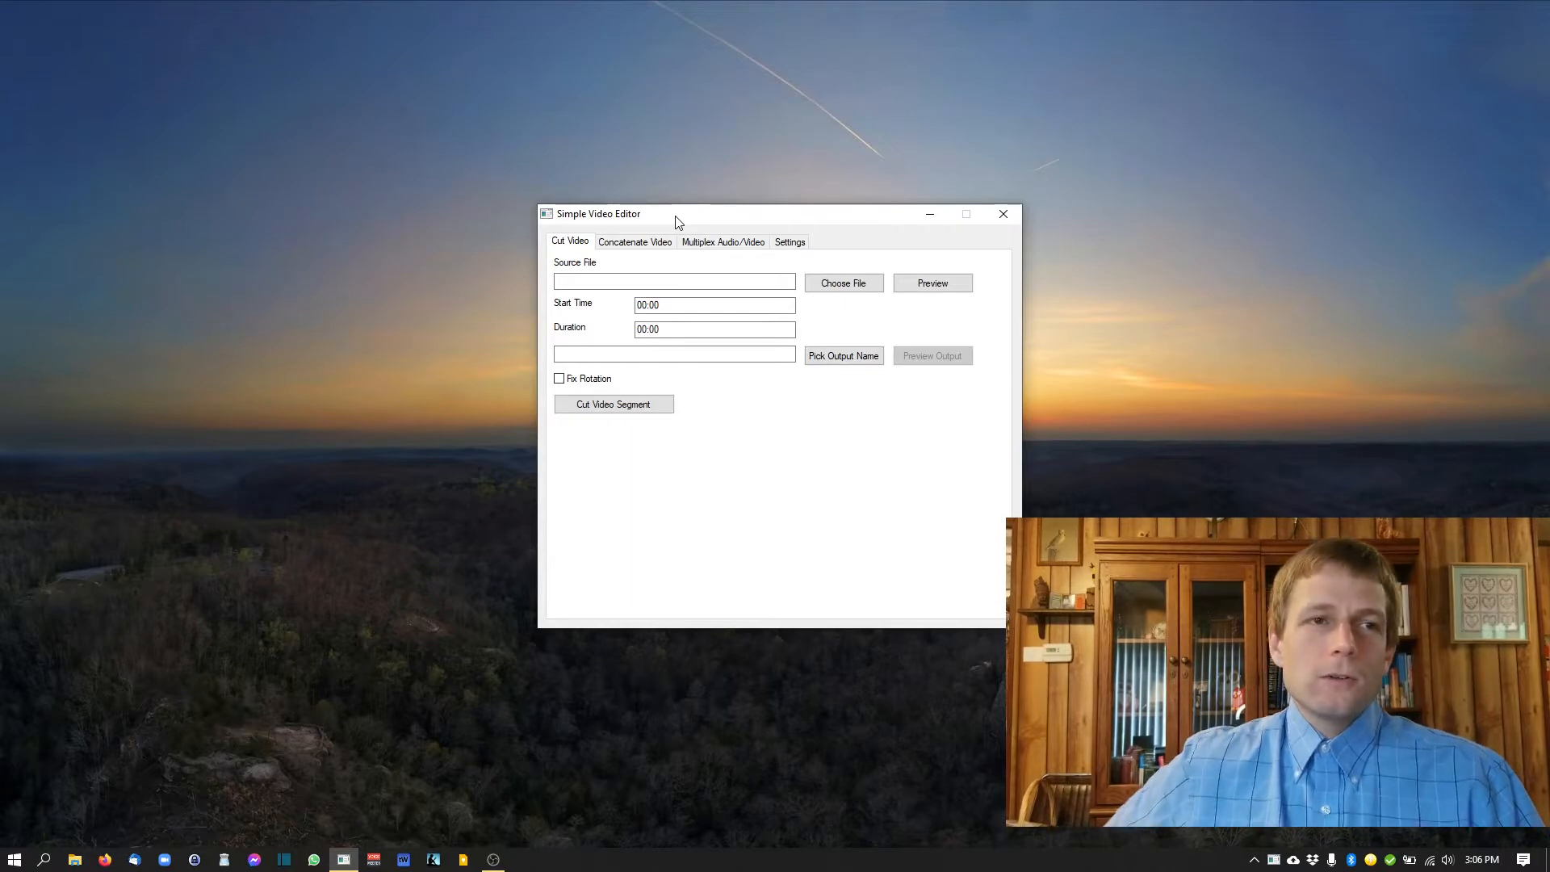
Step: Open the DCIM\100MEDIA folder on the ANAFI (D:) drive in File Explorer and reposition its window
drag(676, 222, 669, 205)
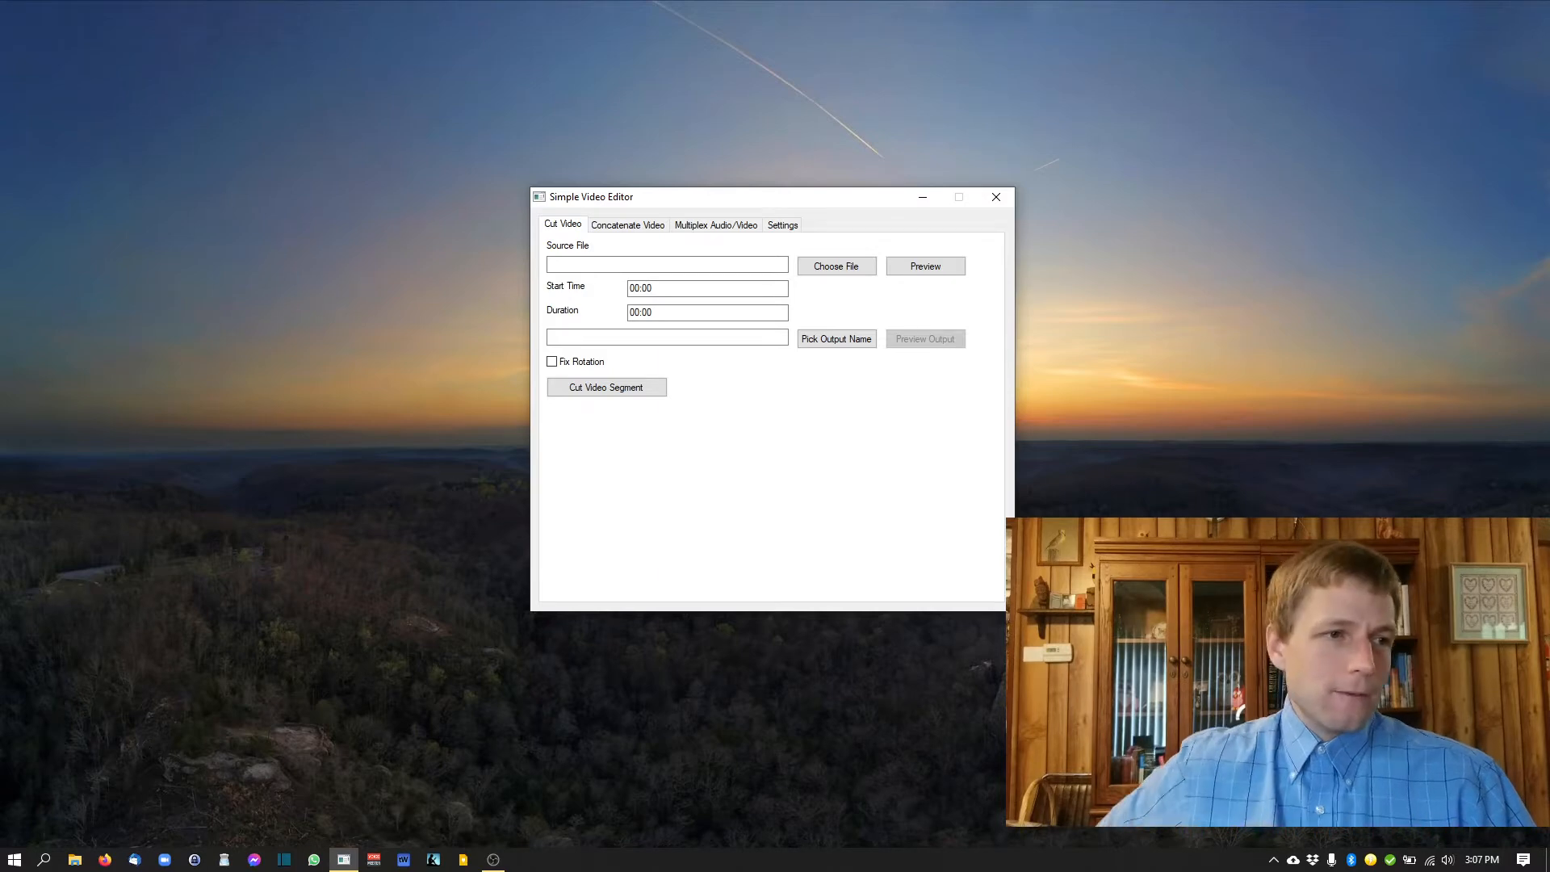
click(80, 860)
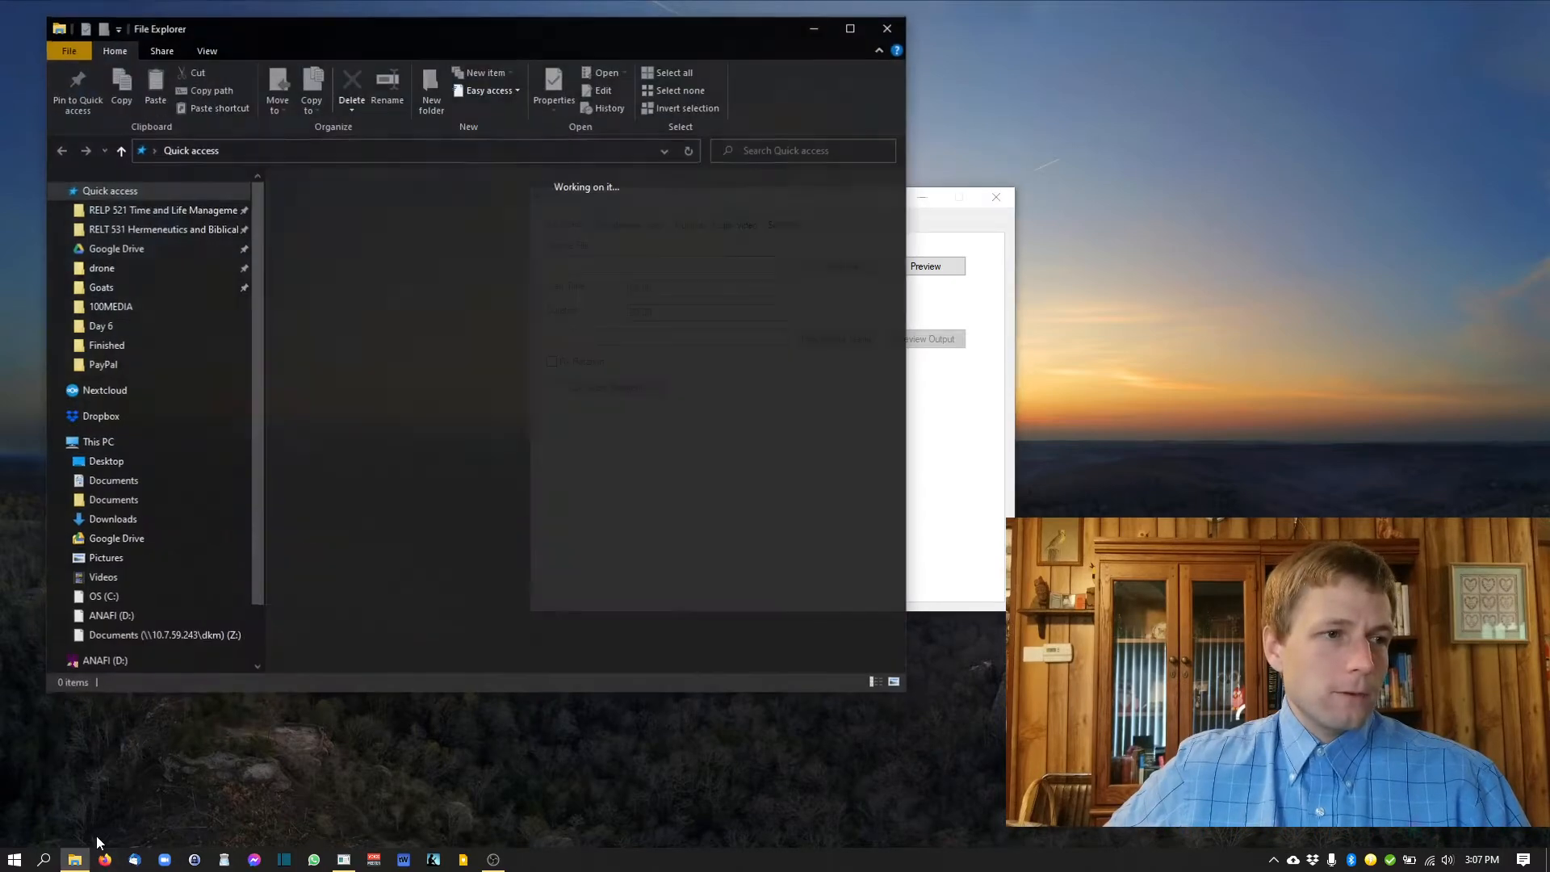
scroll(134, 651, down, 1)
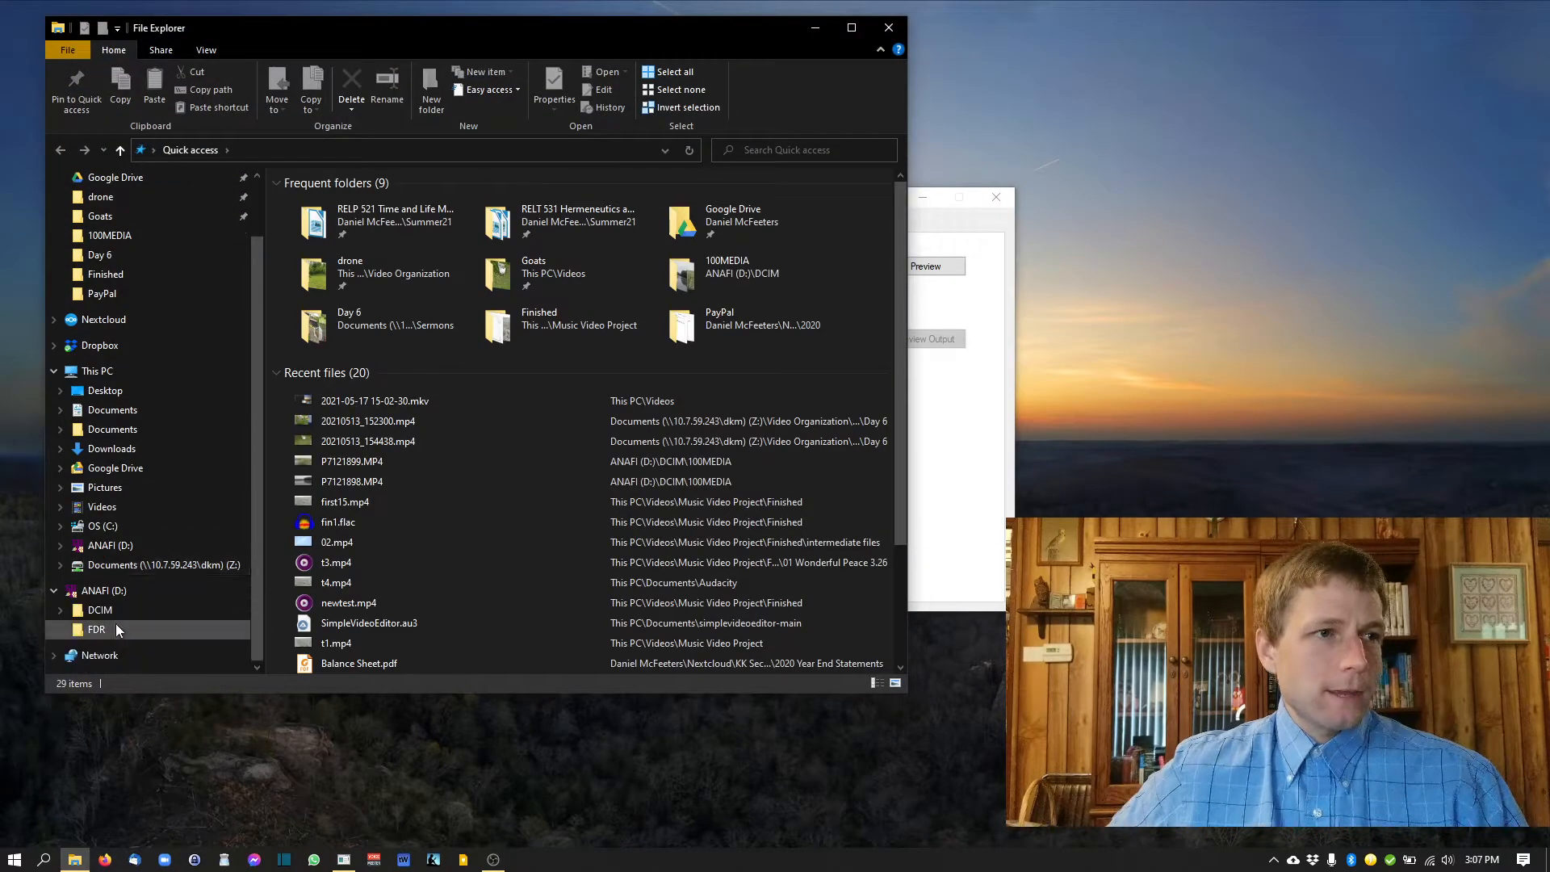
click(103, 590)
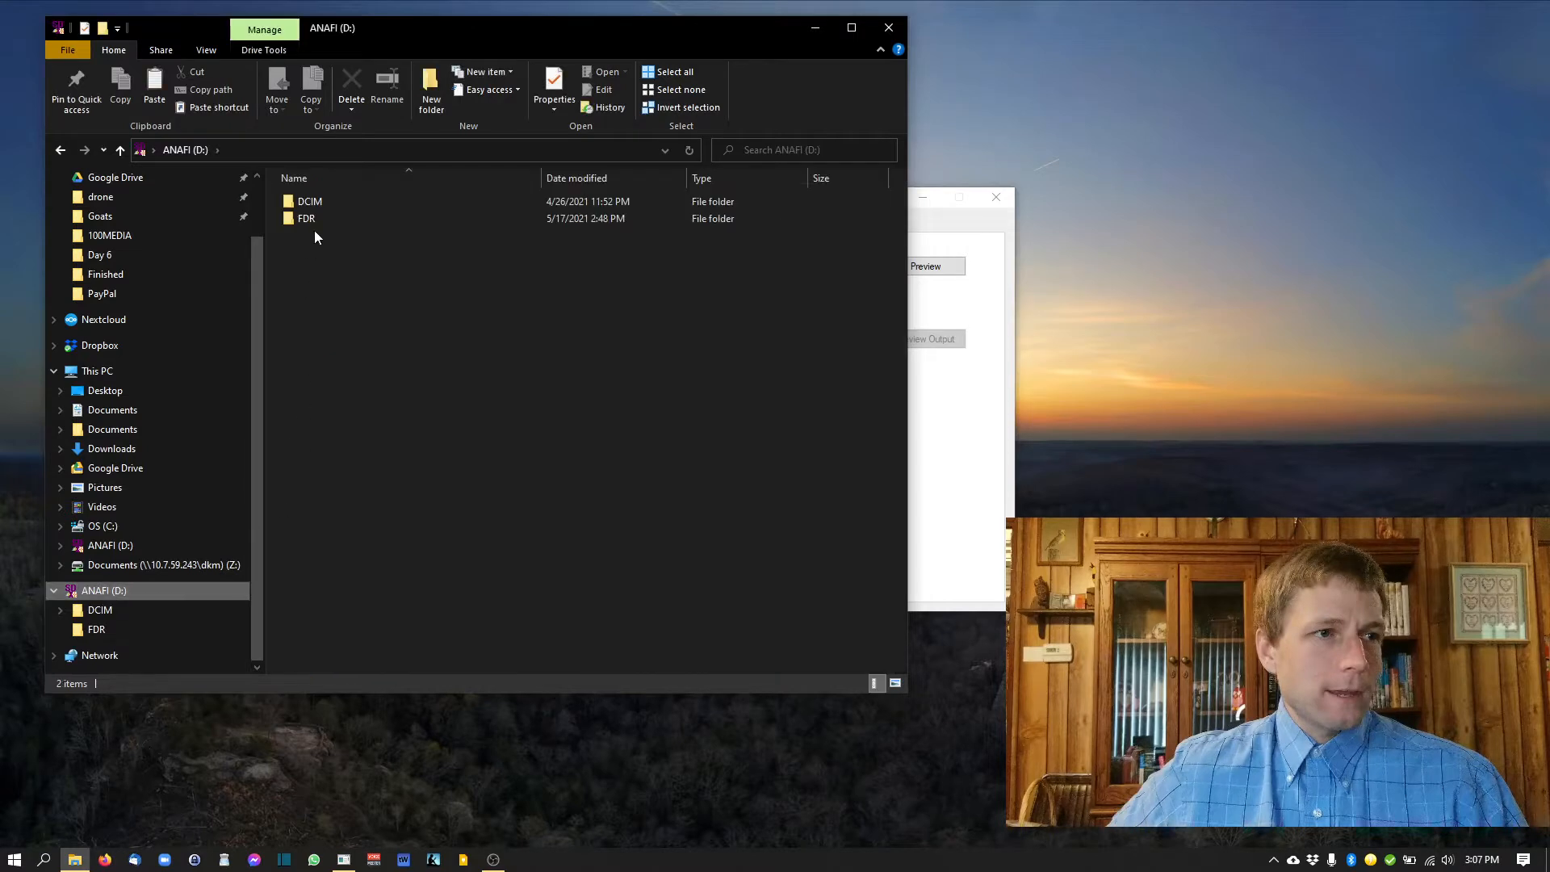
double_click(318, 204)
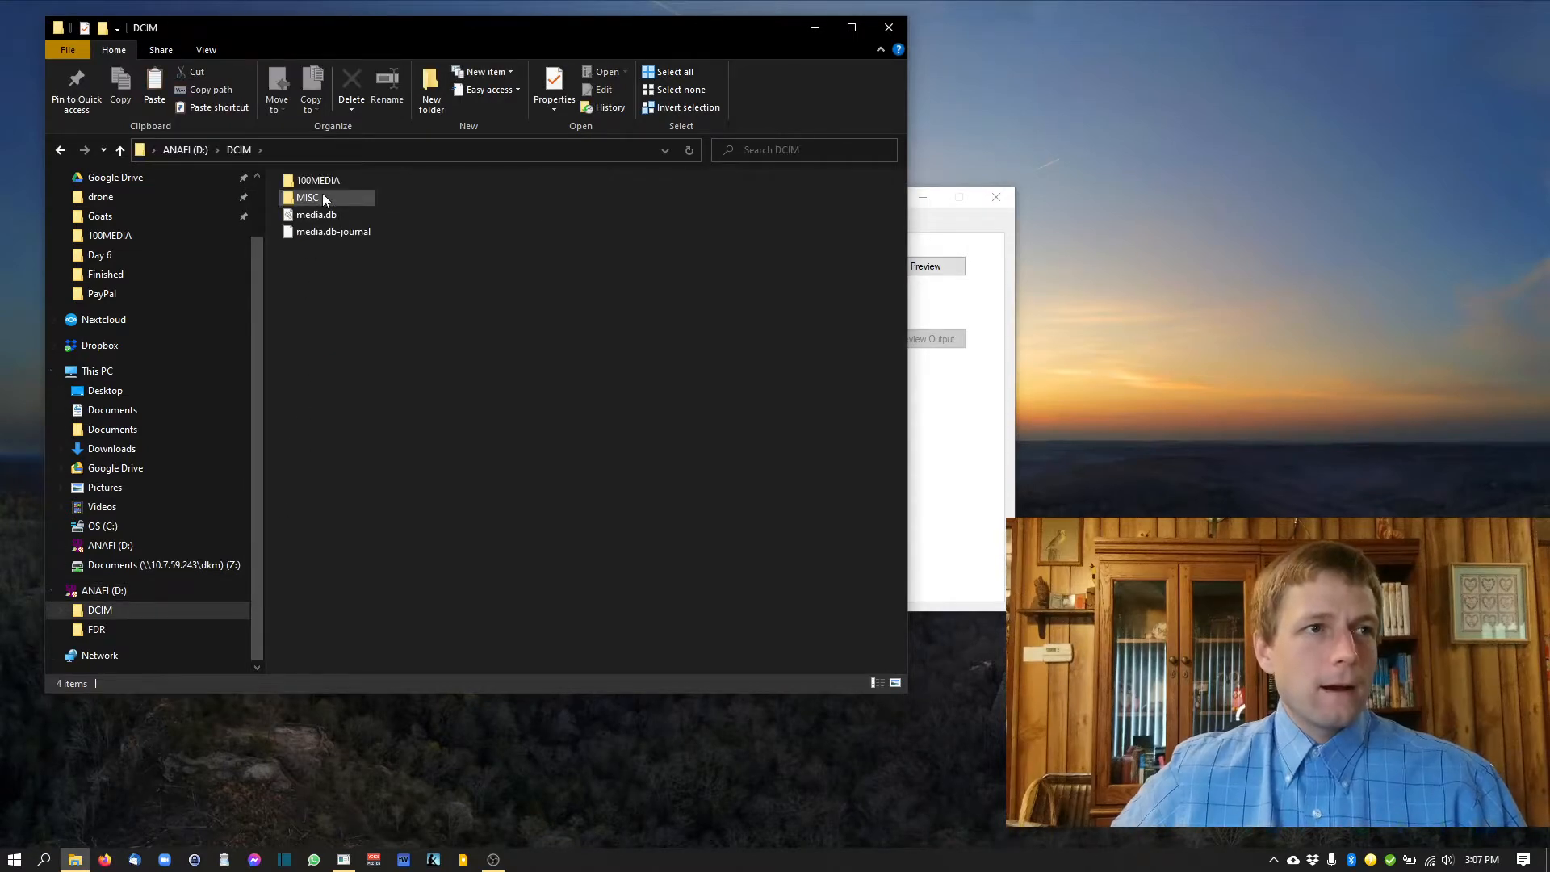
double_click(324, 182)
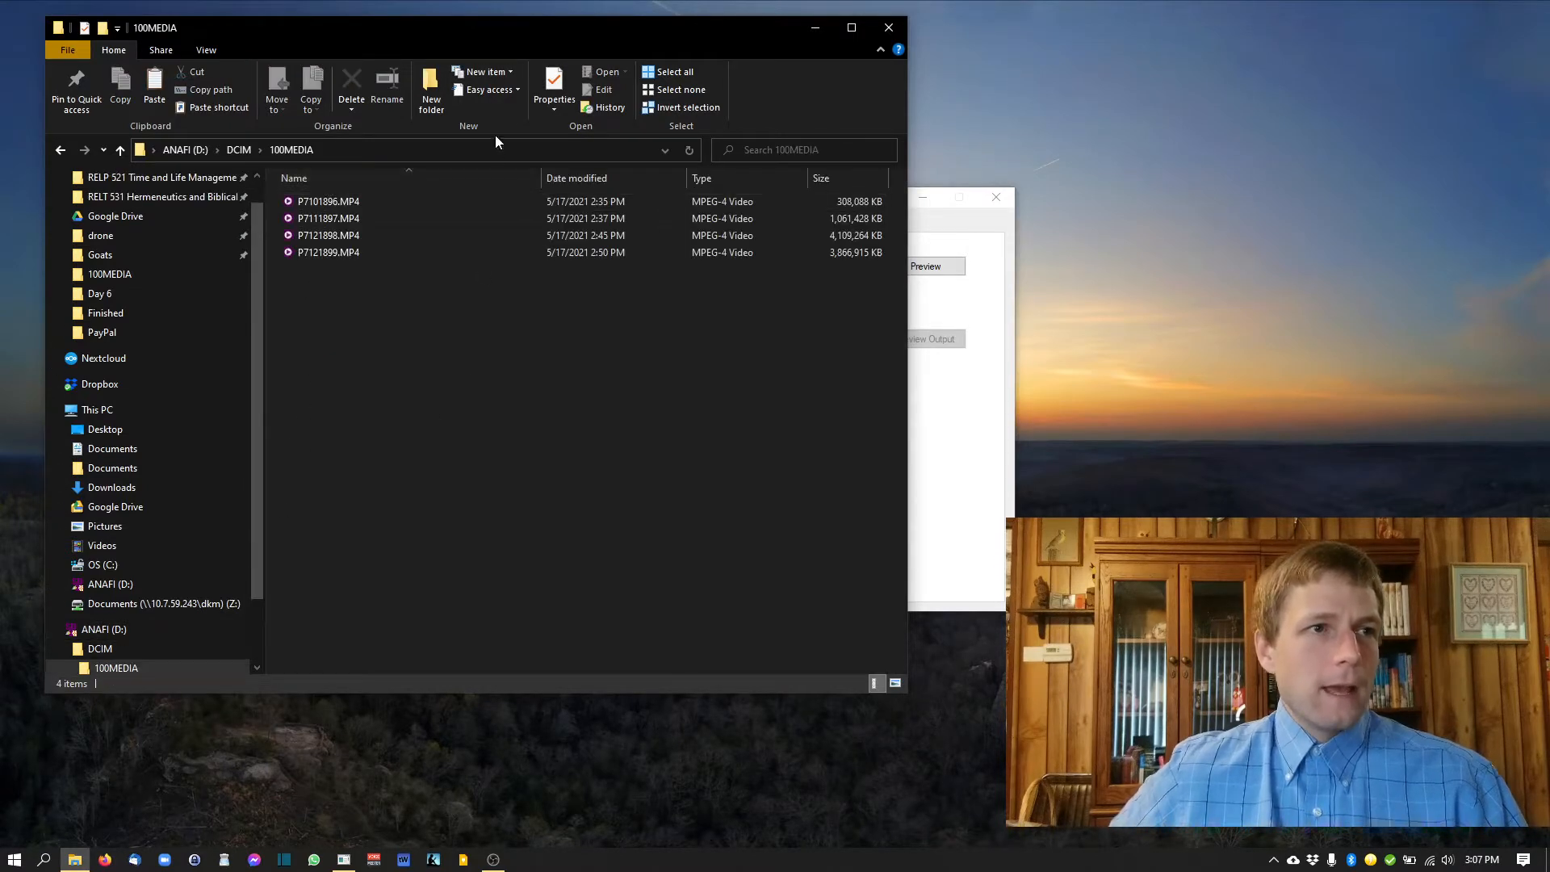
drag(477, 39, 527, 67)
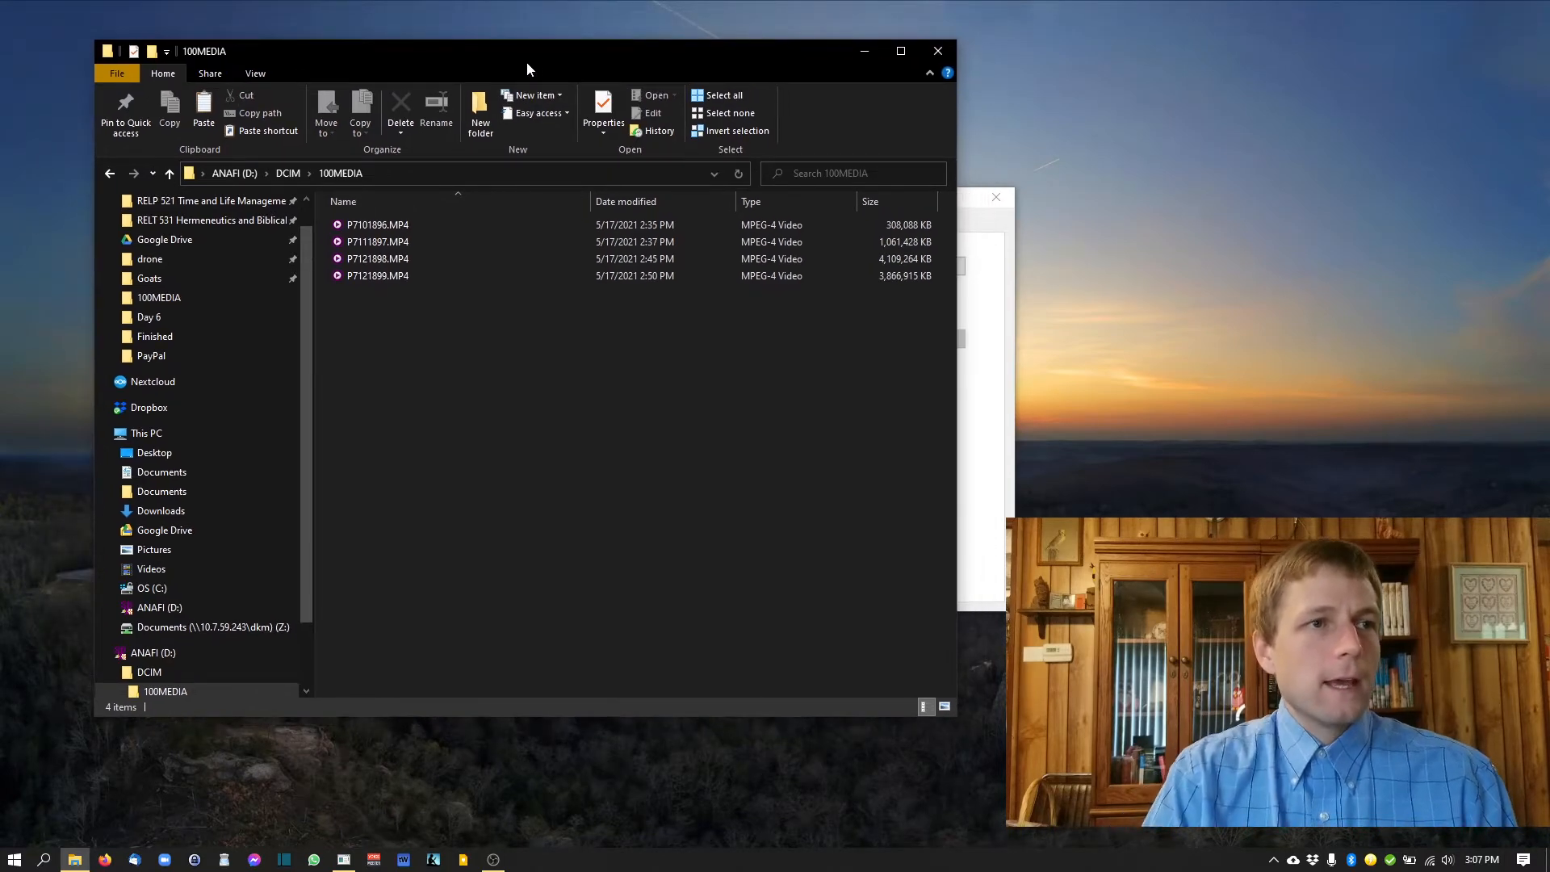
Step: Play the clips P7101896.MP4 and P7111897.MP4 one after the other, closing the player after each
click(407, 226)
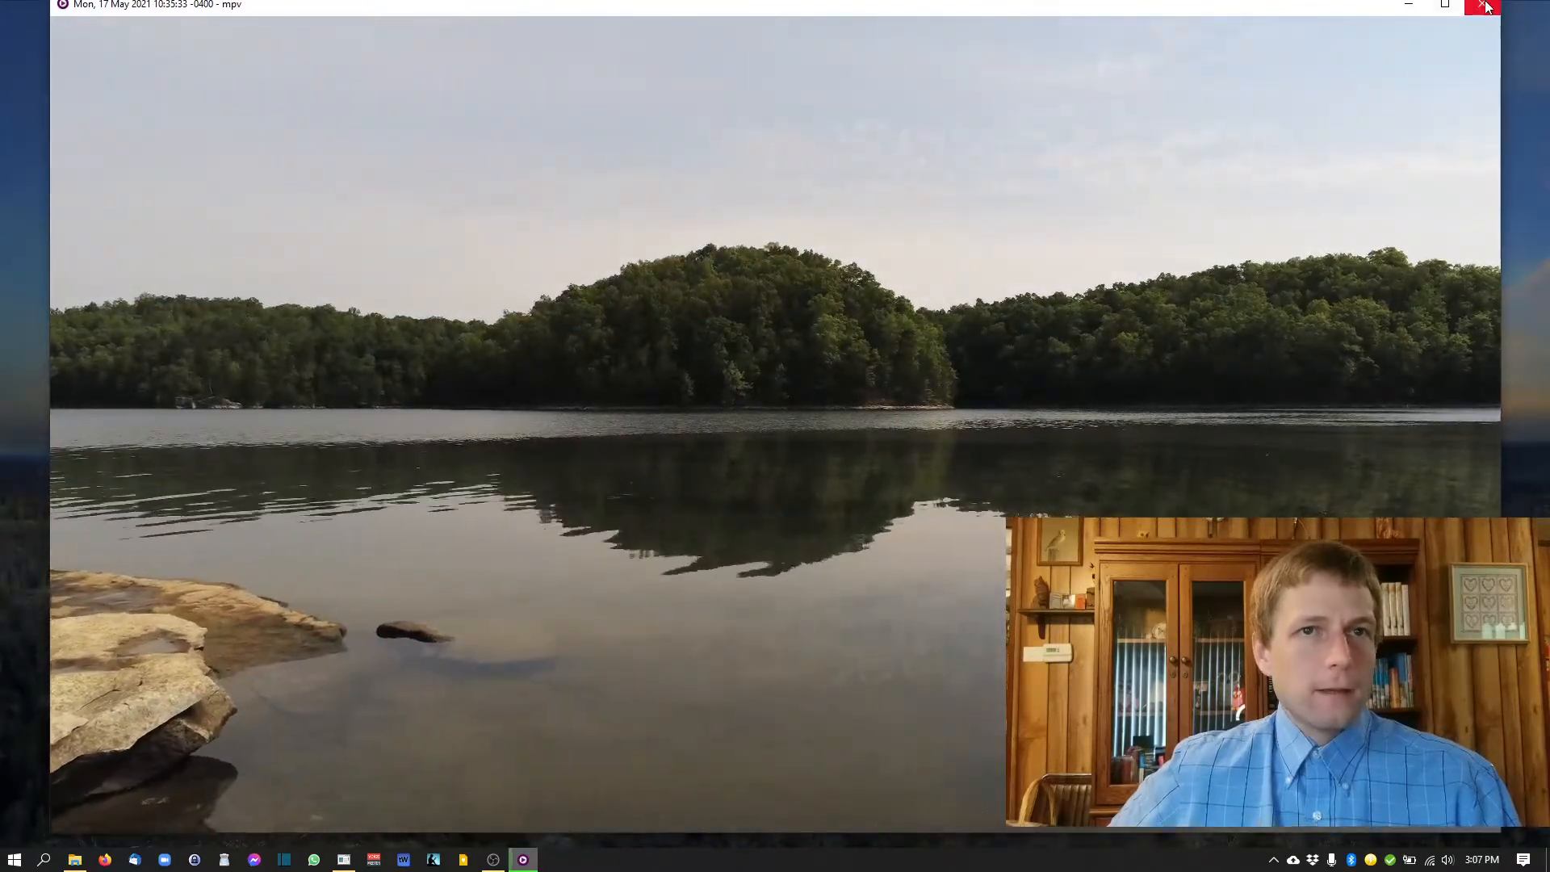
click(1484, 8)
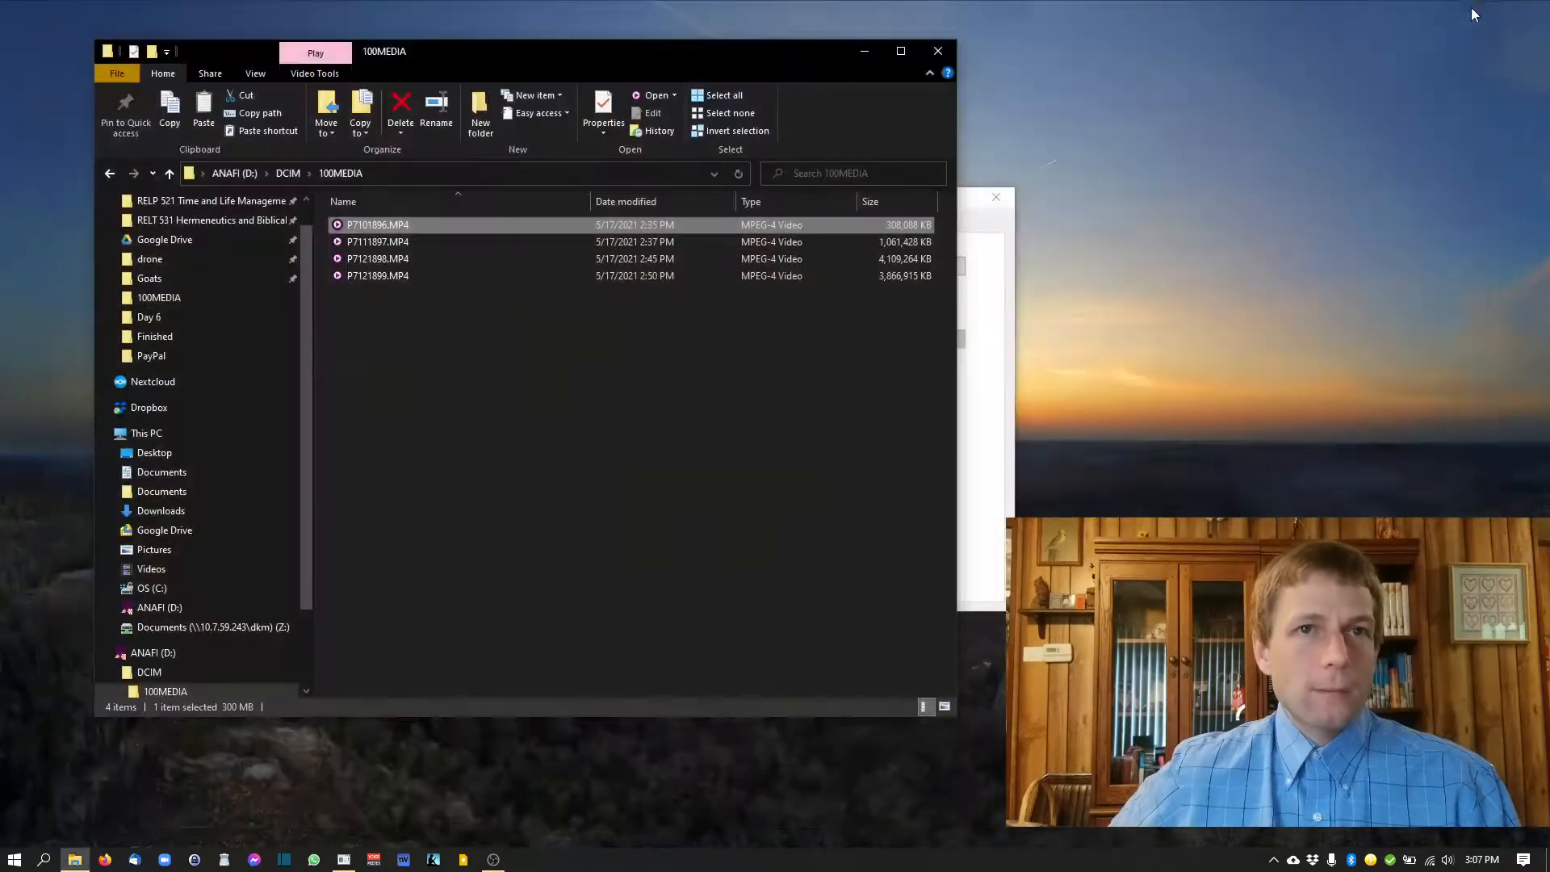
double_click(441, 246)
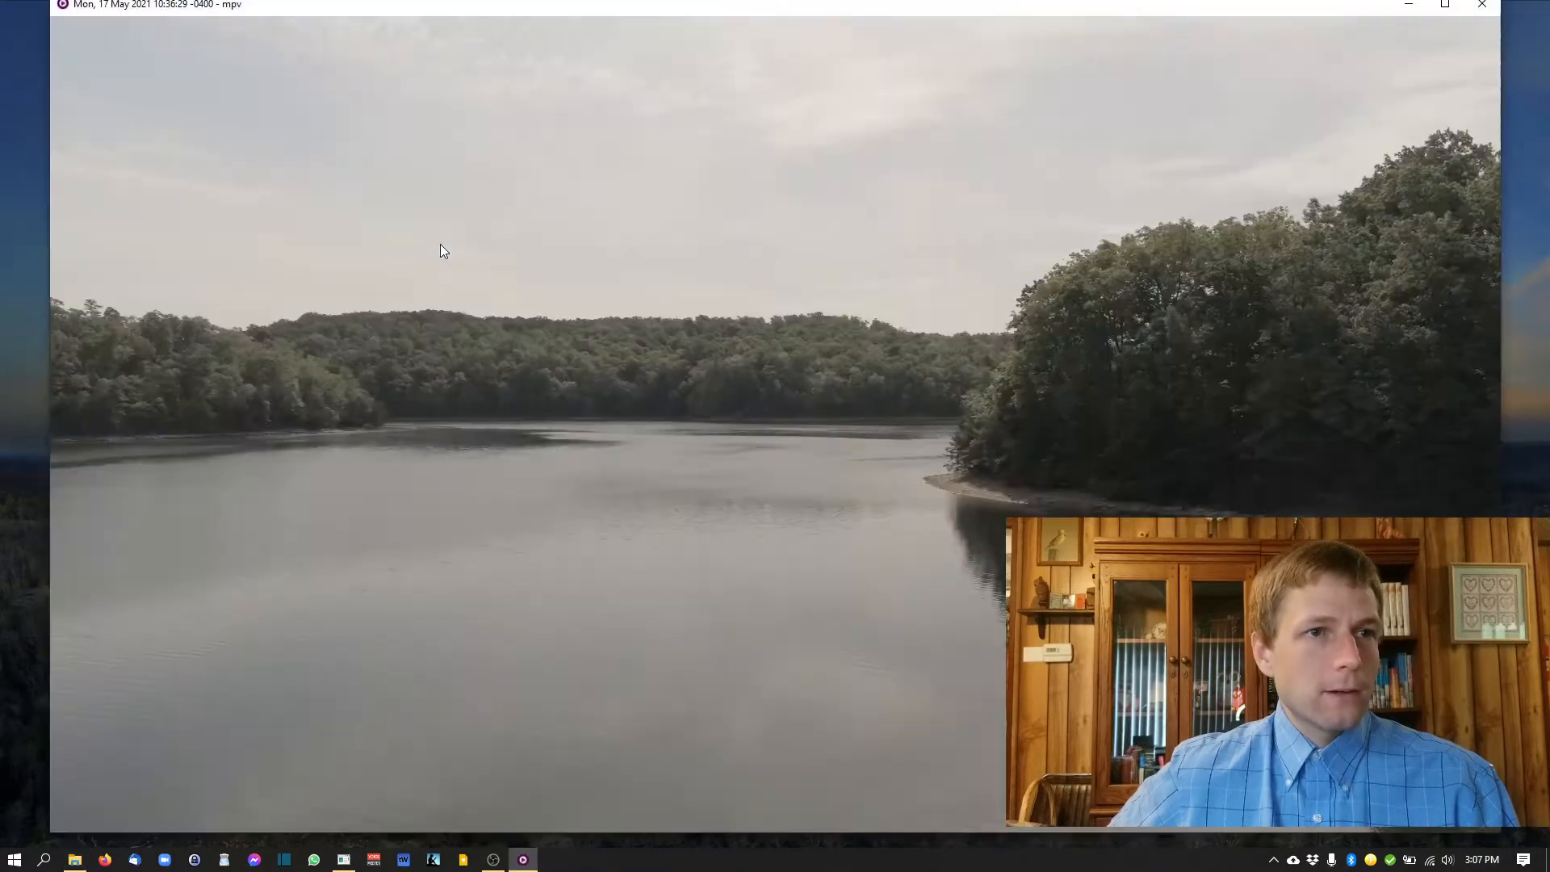
mouse_move(695, 385)
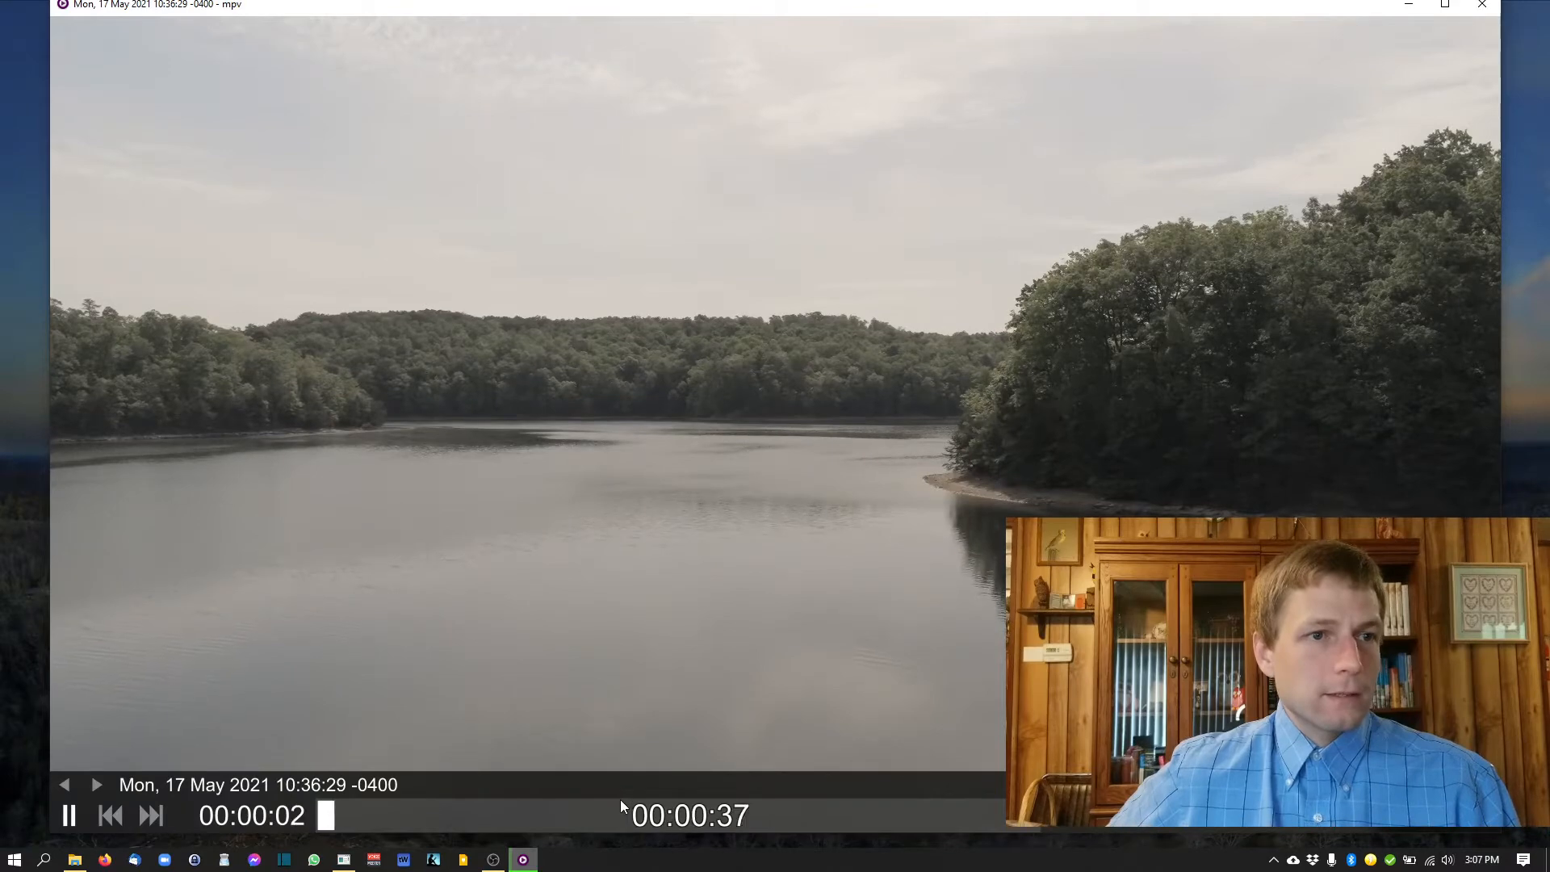
click(1479, 7)
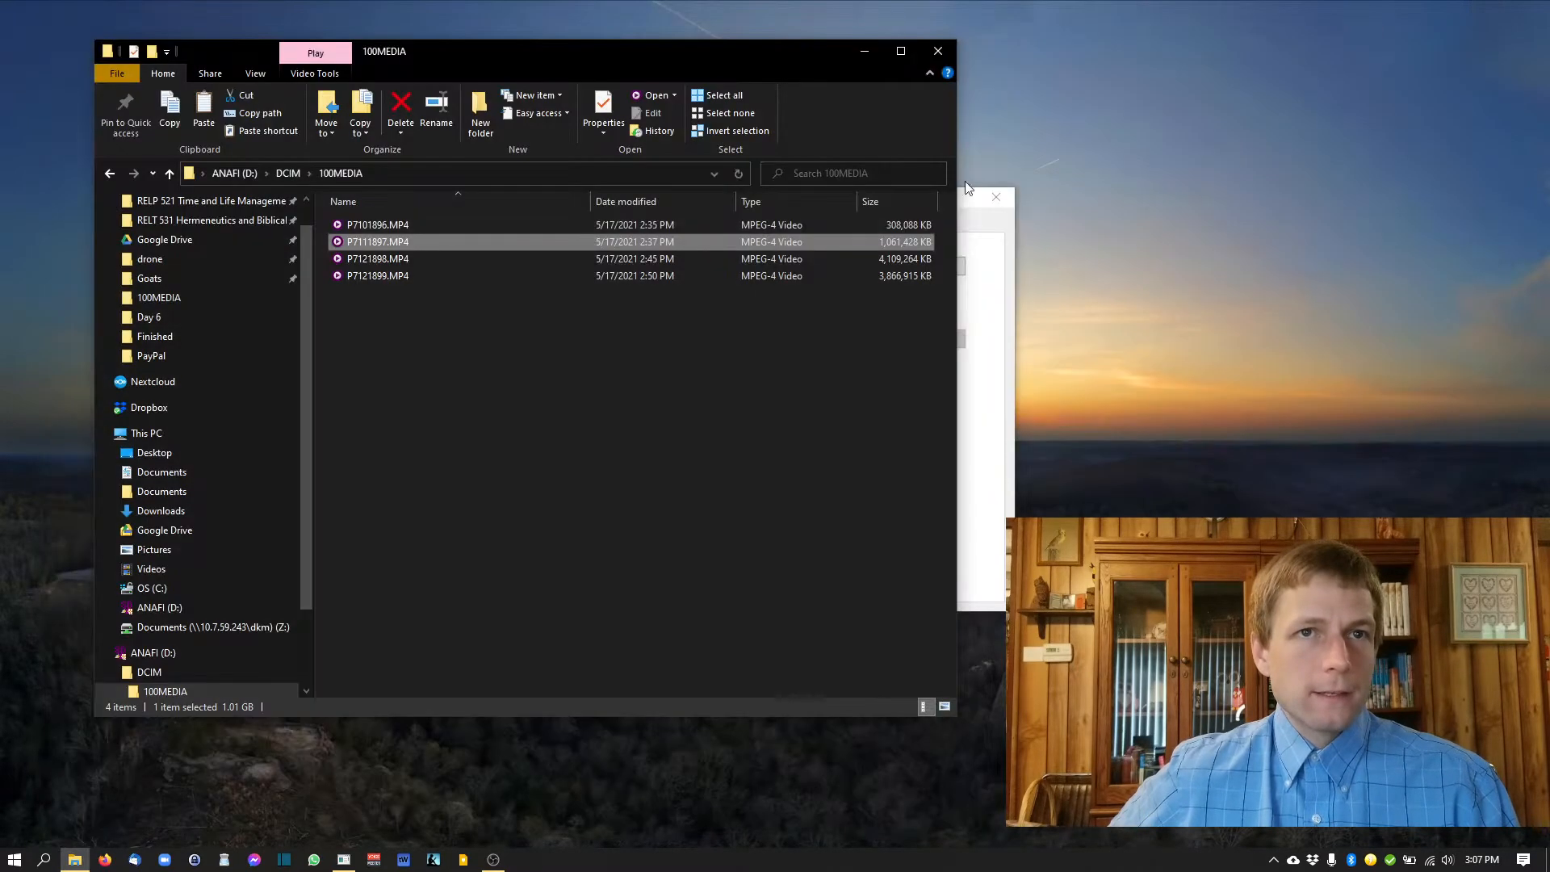
Step: Play P7121898.MP4, skip to the end of the clip to see its last frames, and close the player
click(396, 258)
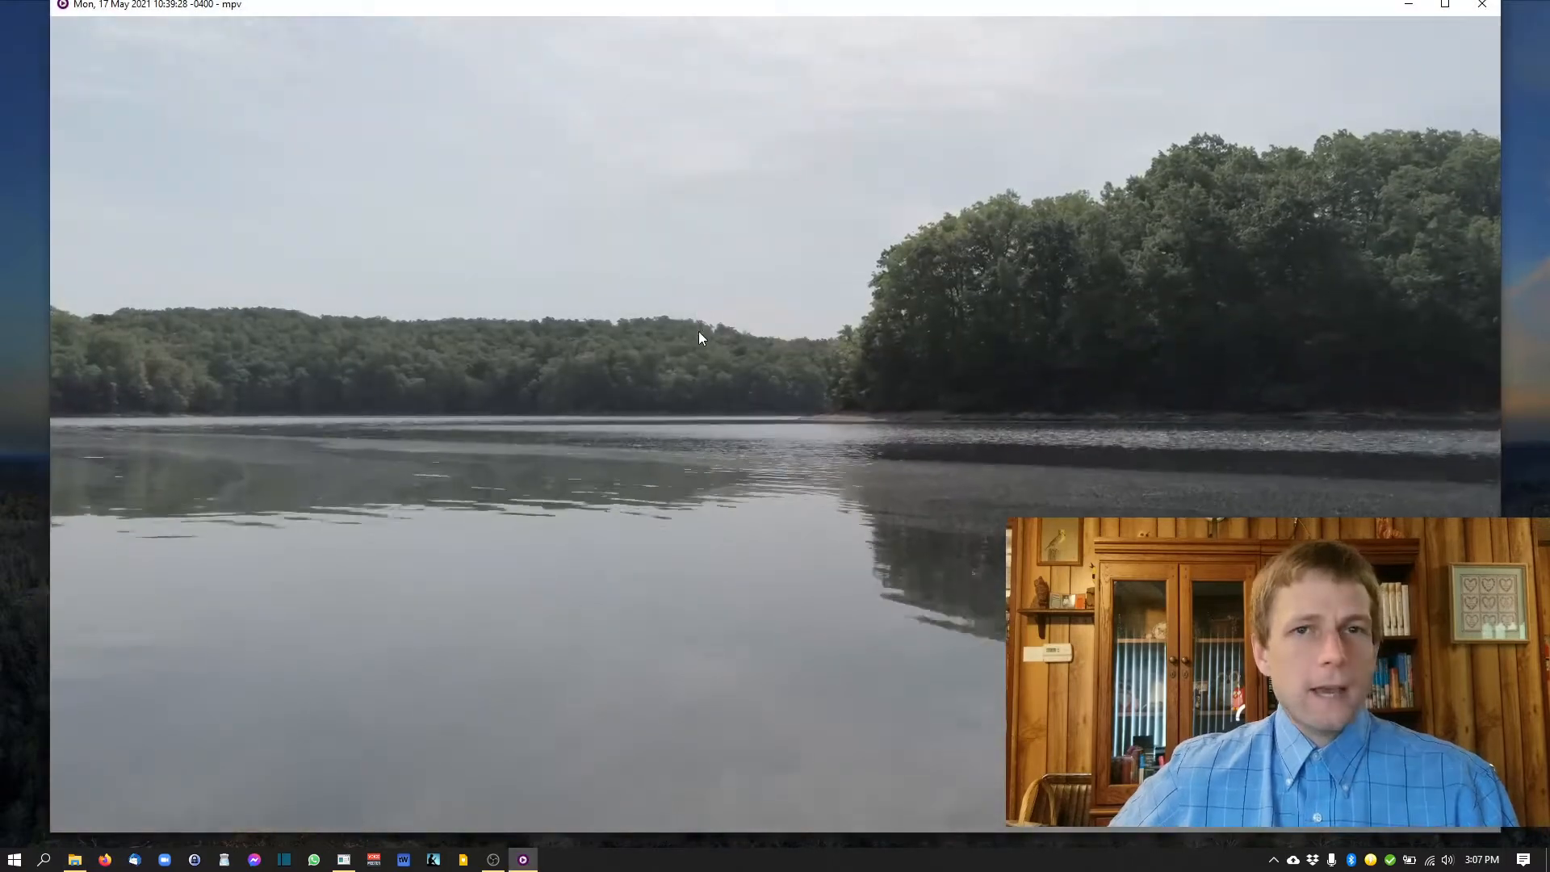
click(1482, 7)
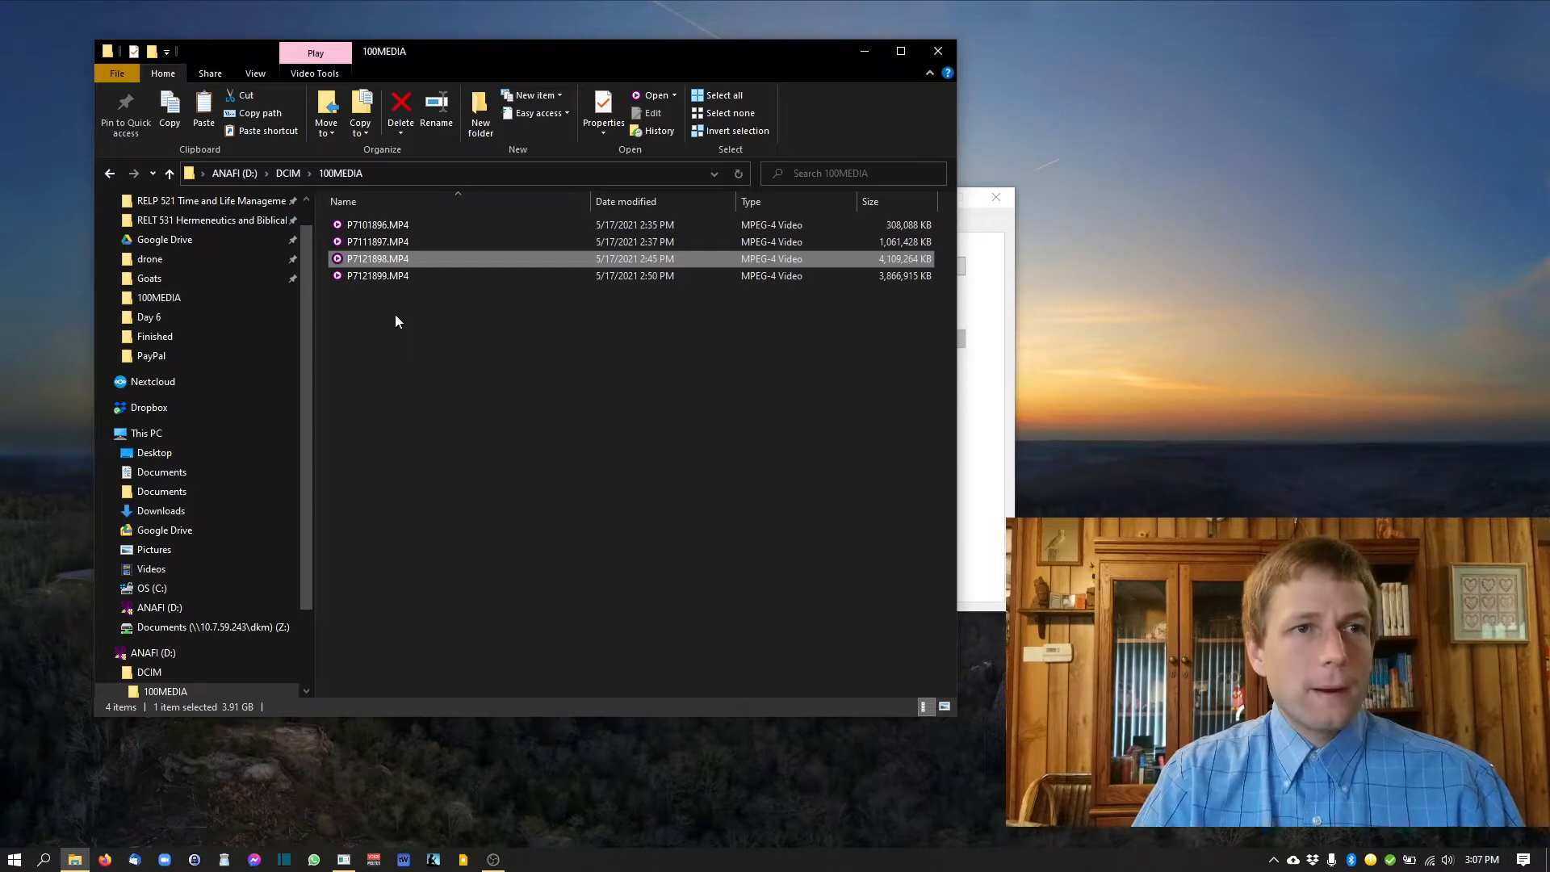
double_click(381, 260)
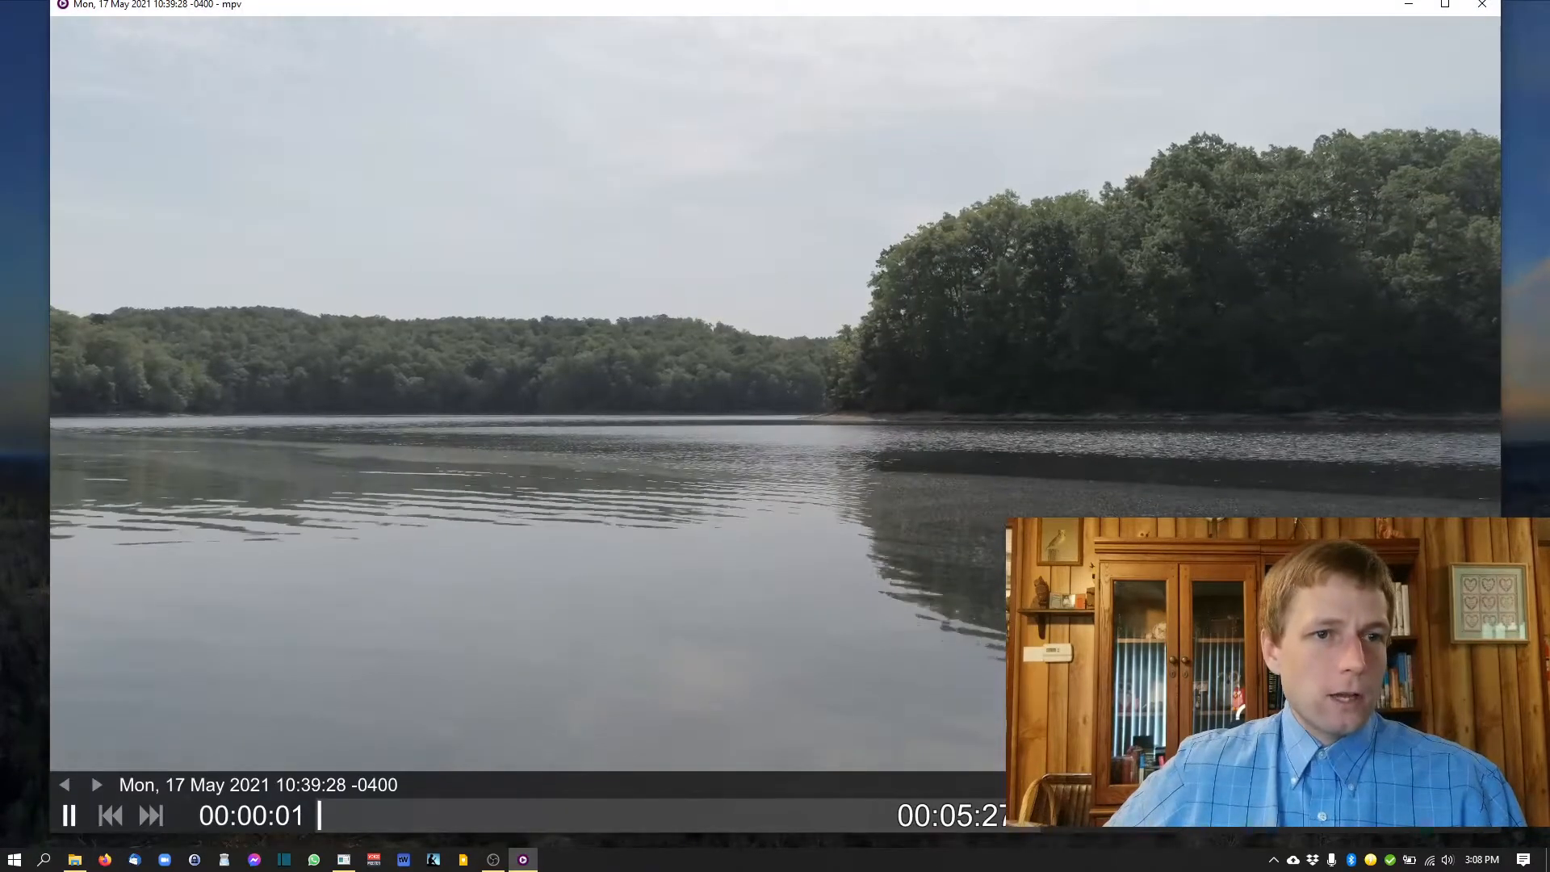
click(1013, 815)
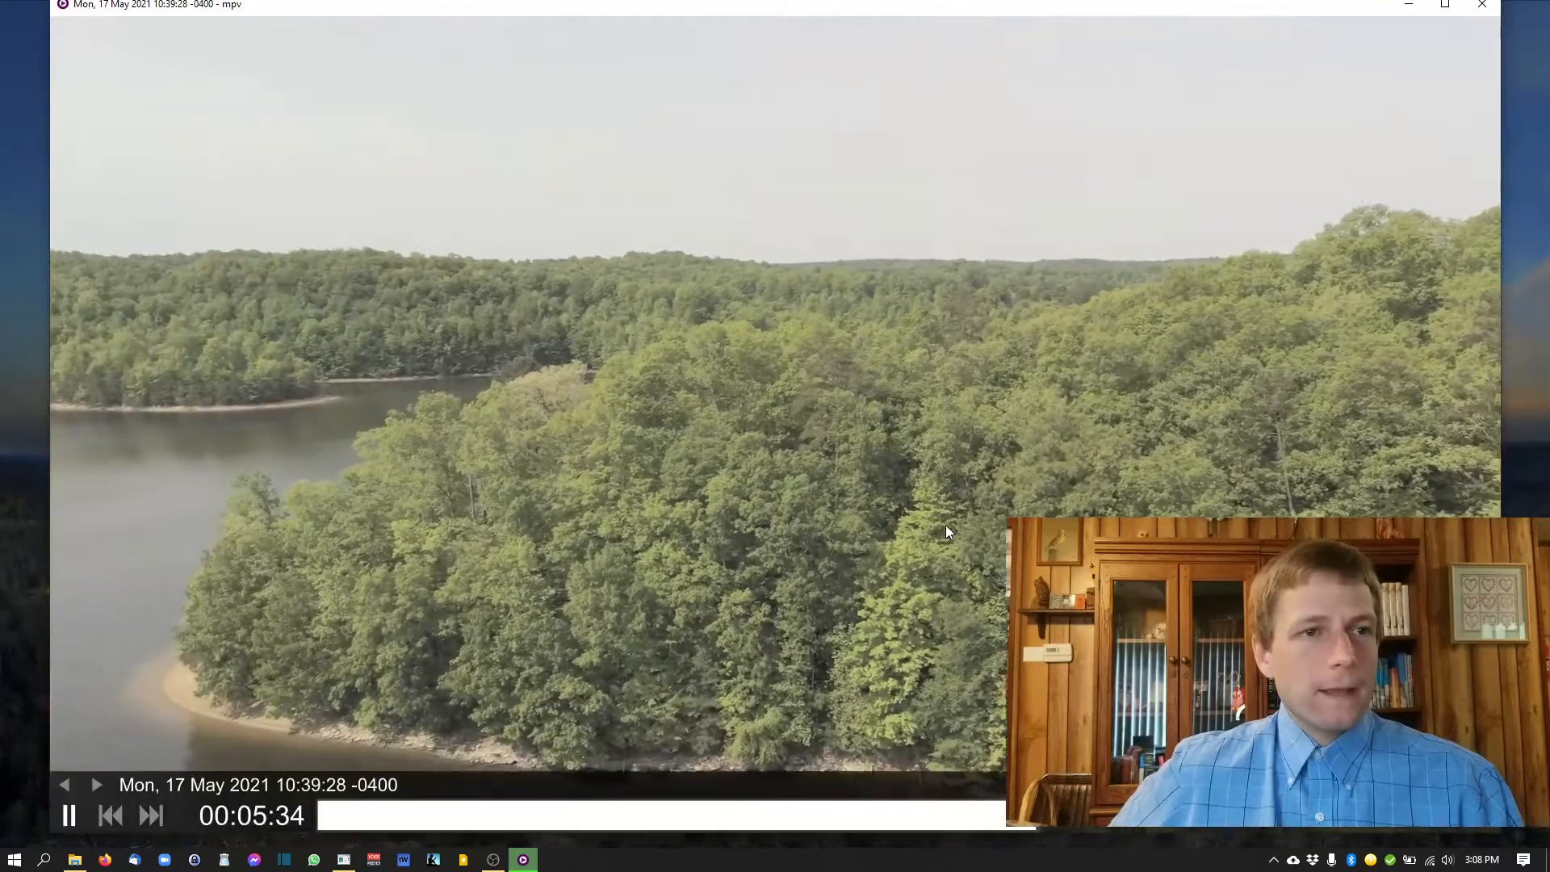
key(q)
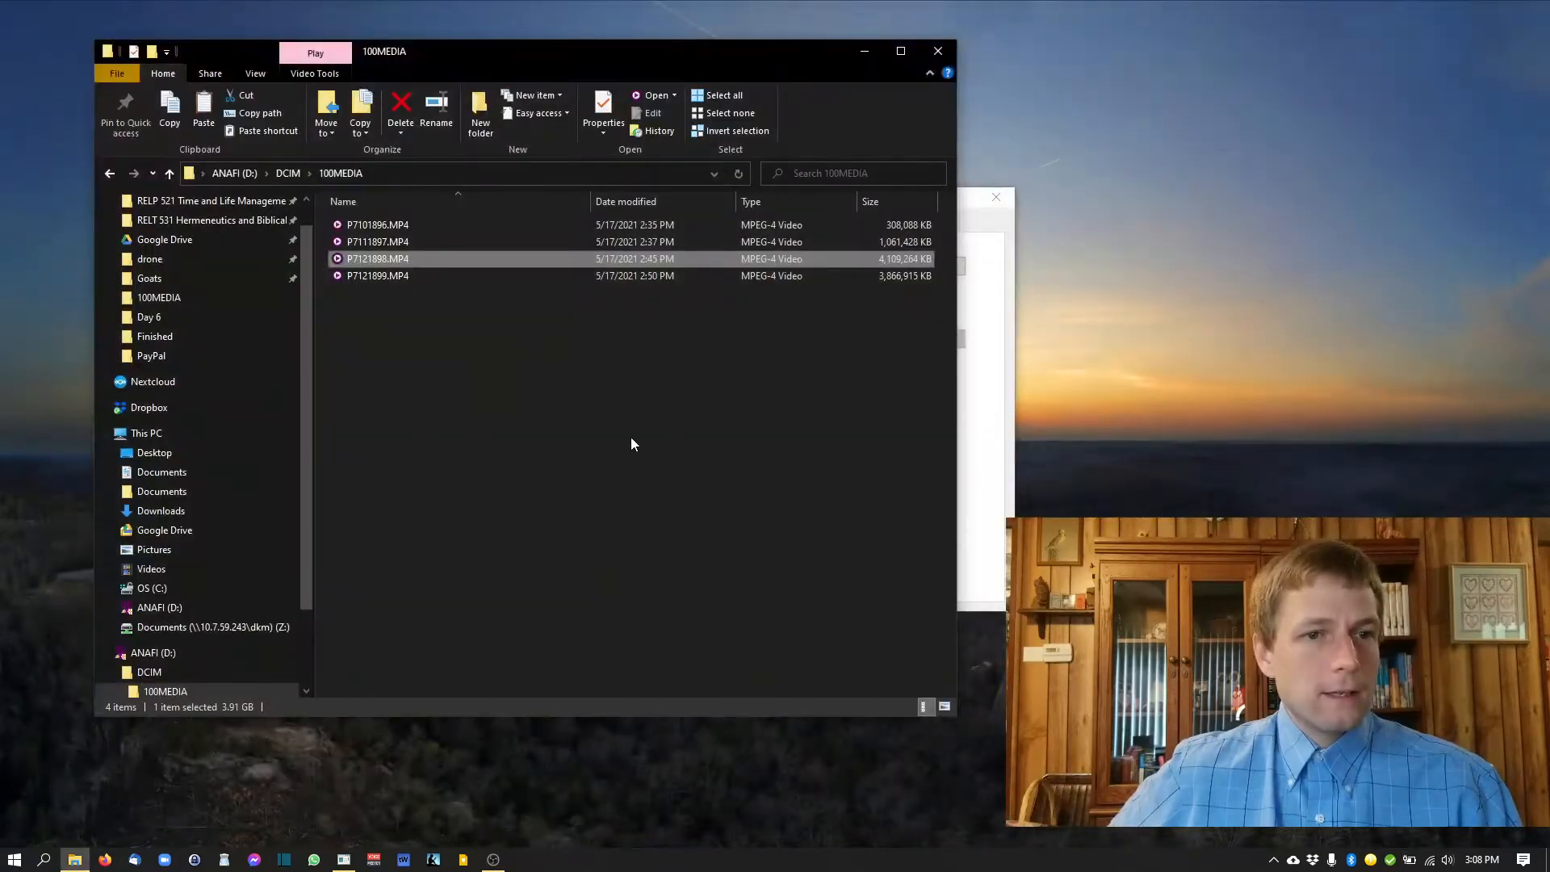
Step: Play the opening of P7121899.MP4 to compare it with the end of the previous clip, and close the player
click(433, 280)
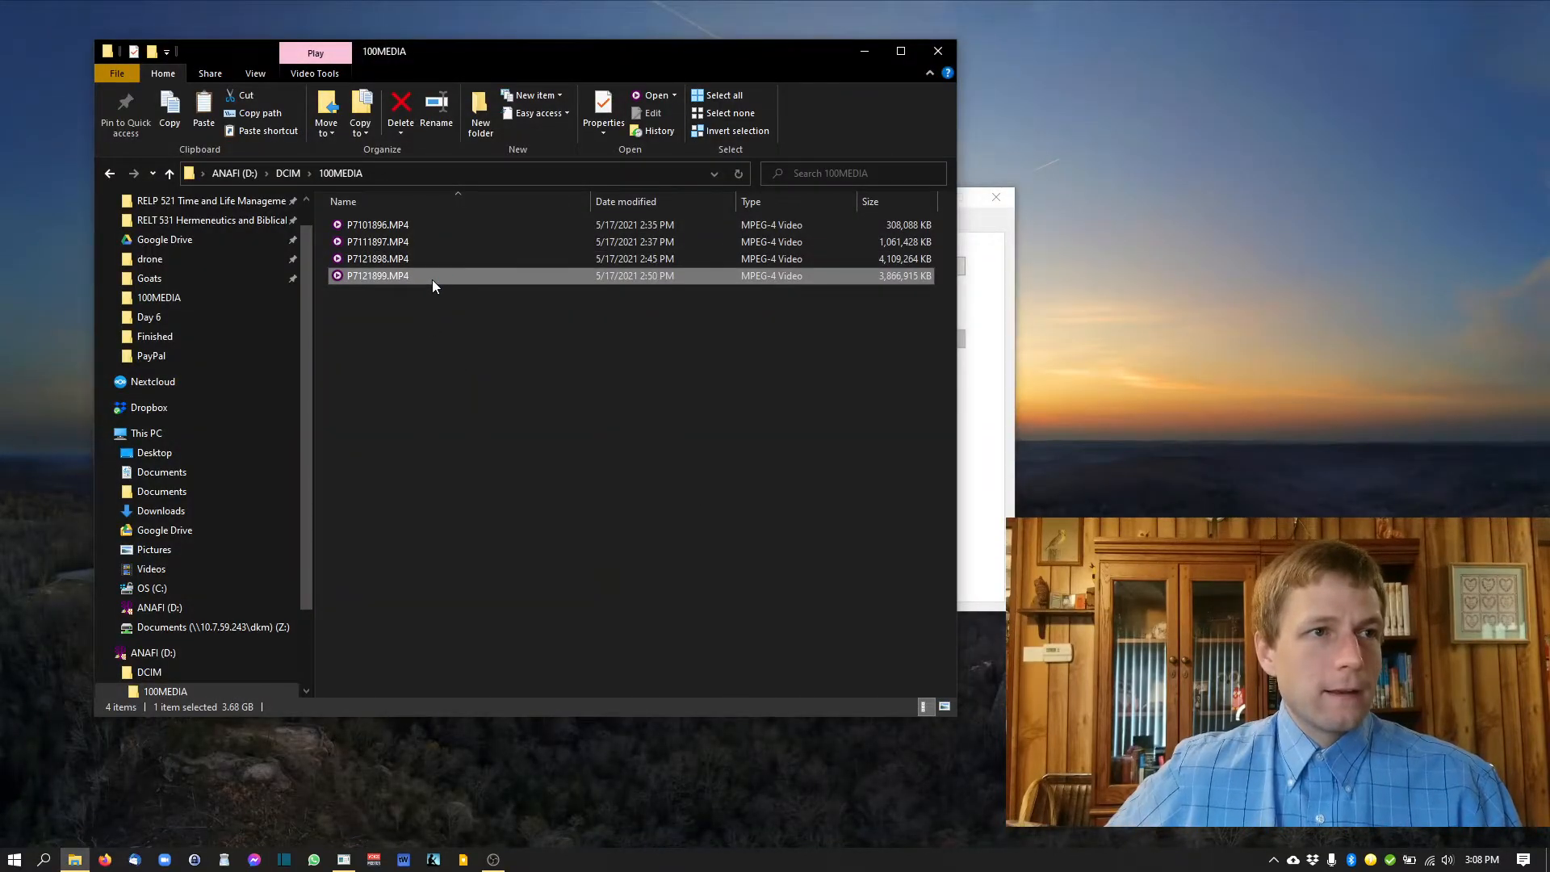
double_click(433, 279)
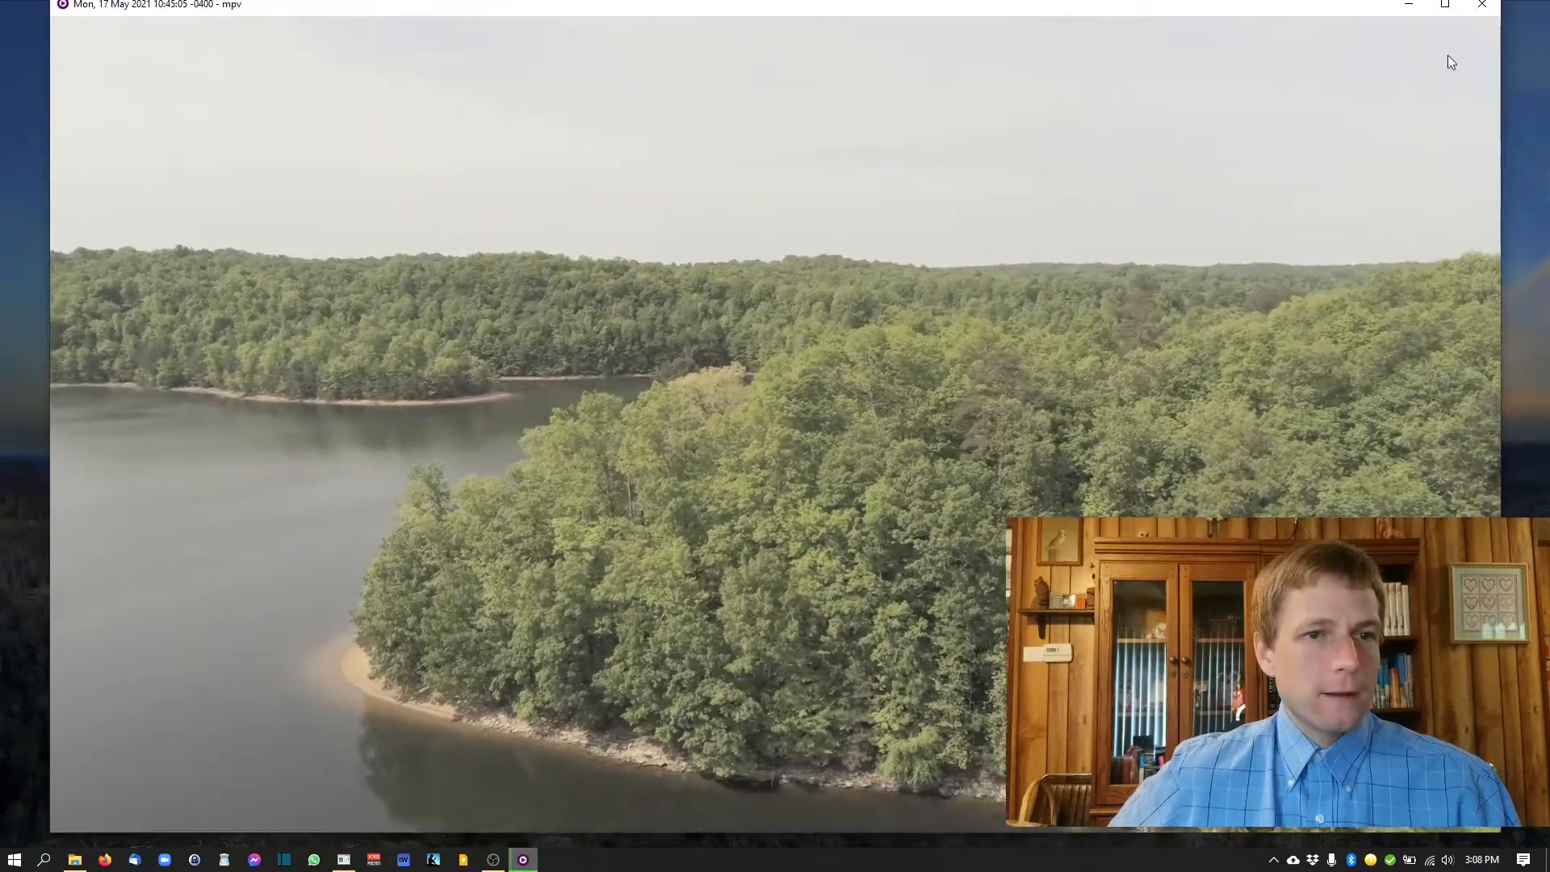
click(1482, 5)
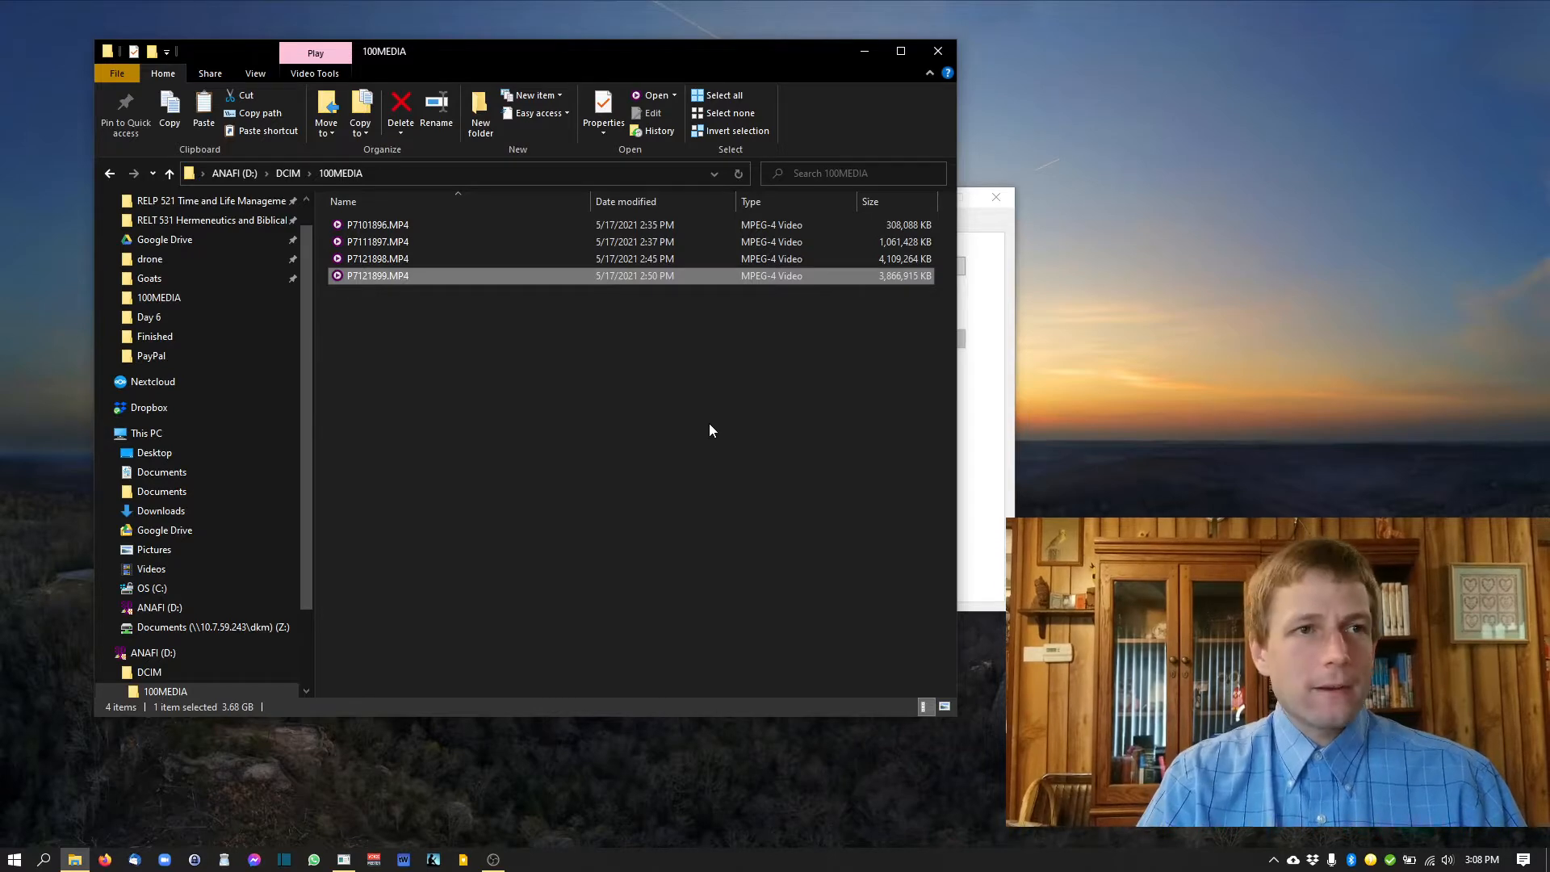
Step: Switch to Simple Video Editor, show the Concatenate Video functions, and move its window clear of the file list
click(990, 361)
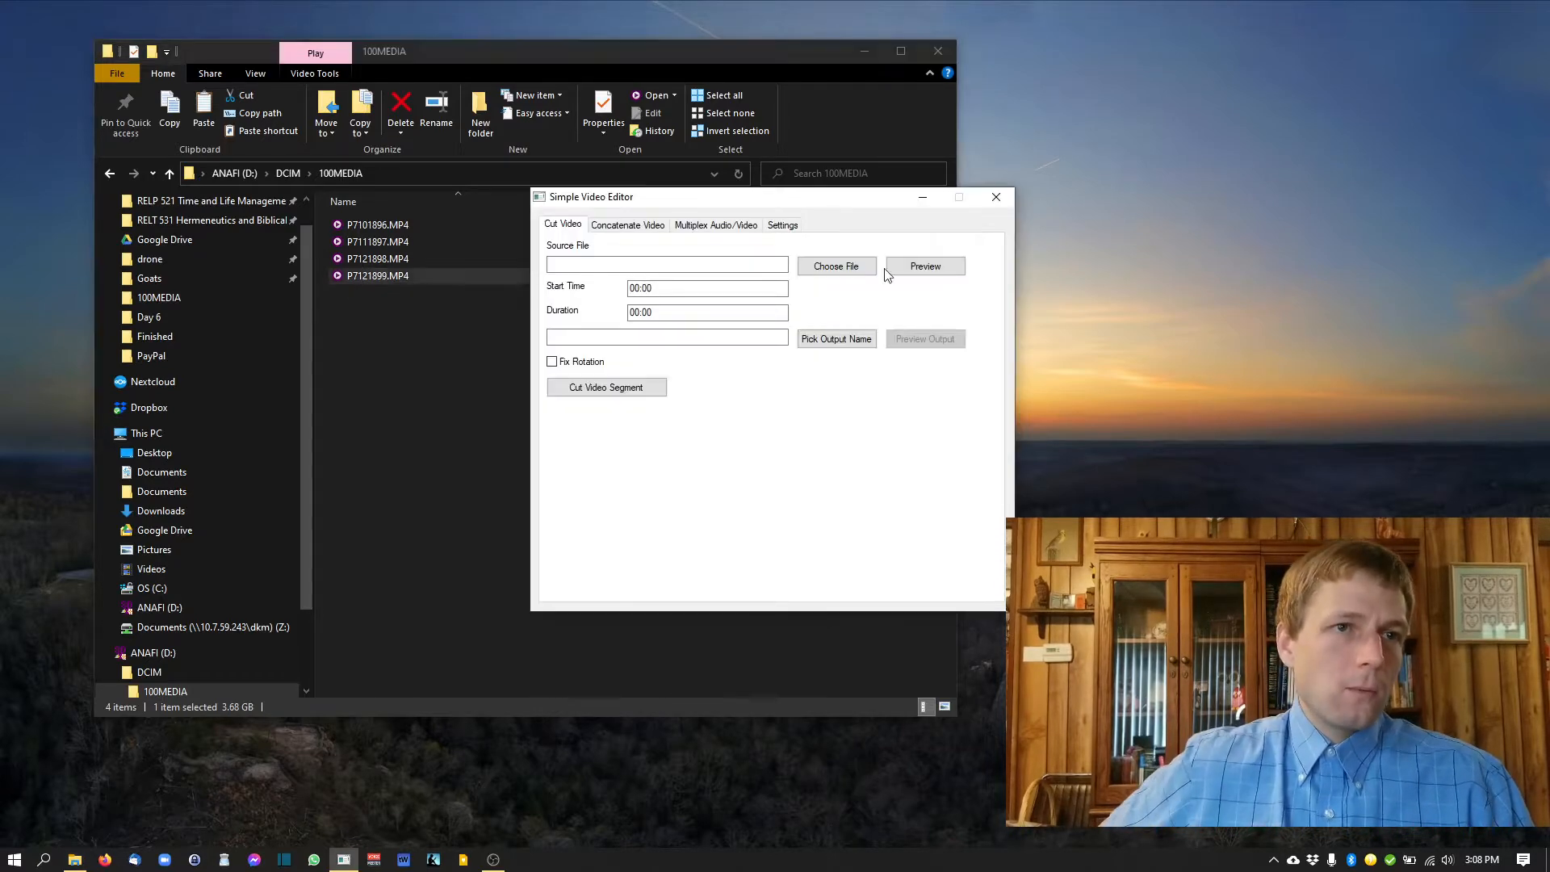
drag(759, 198, 976, 183)
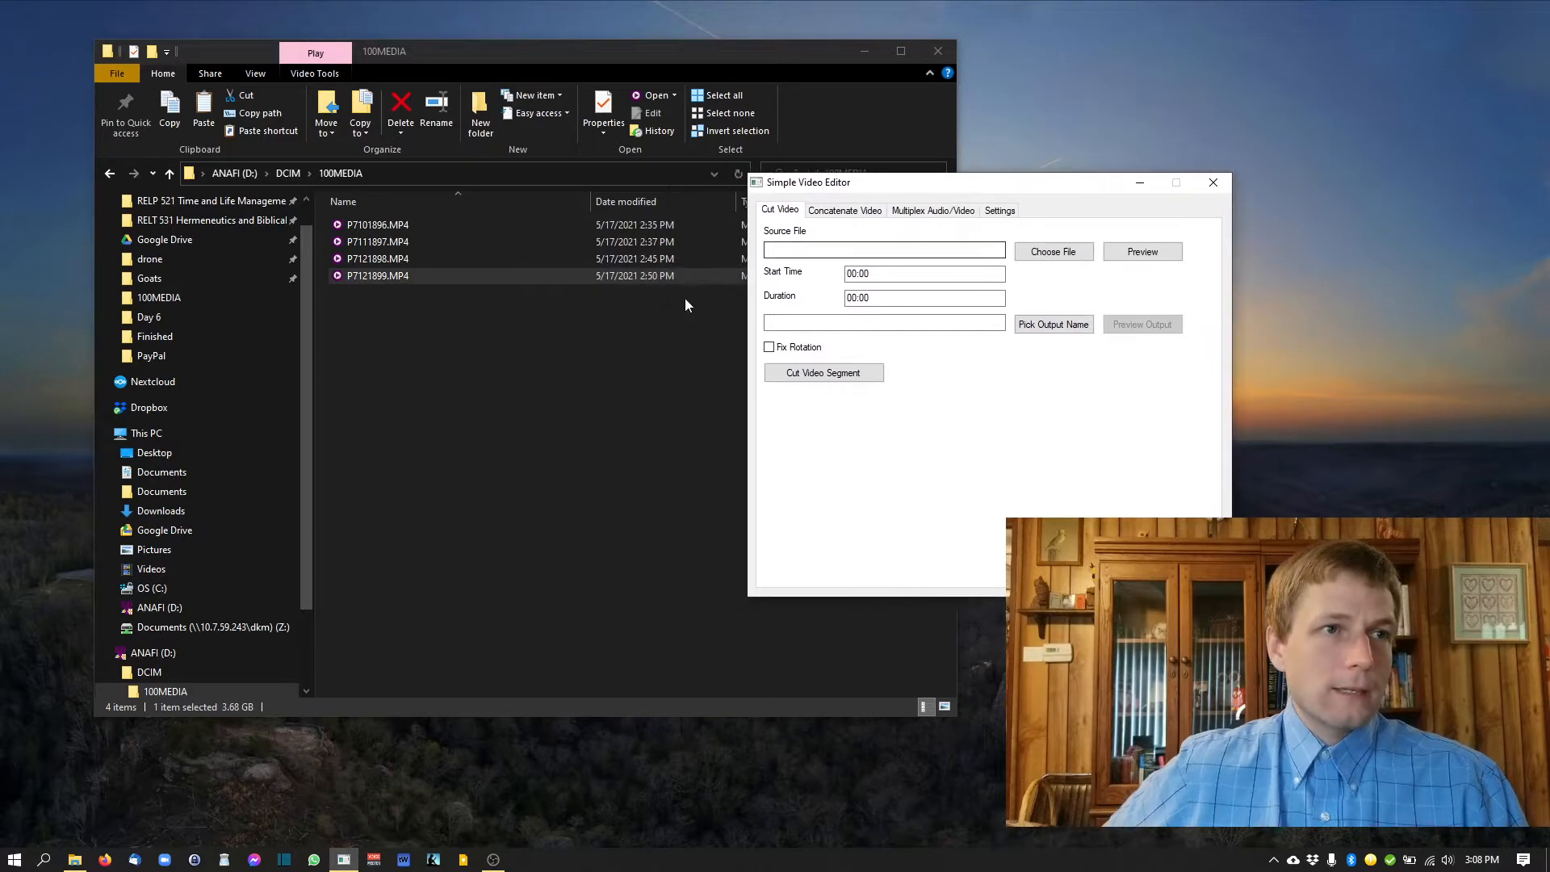
click(865, 215)
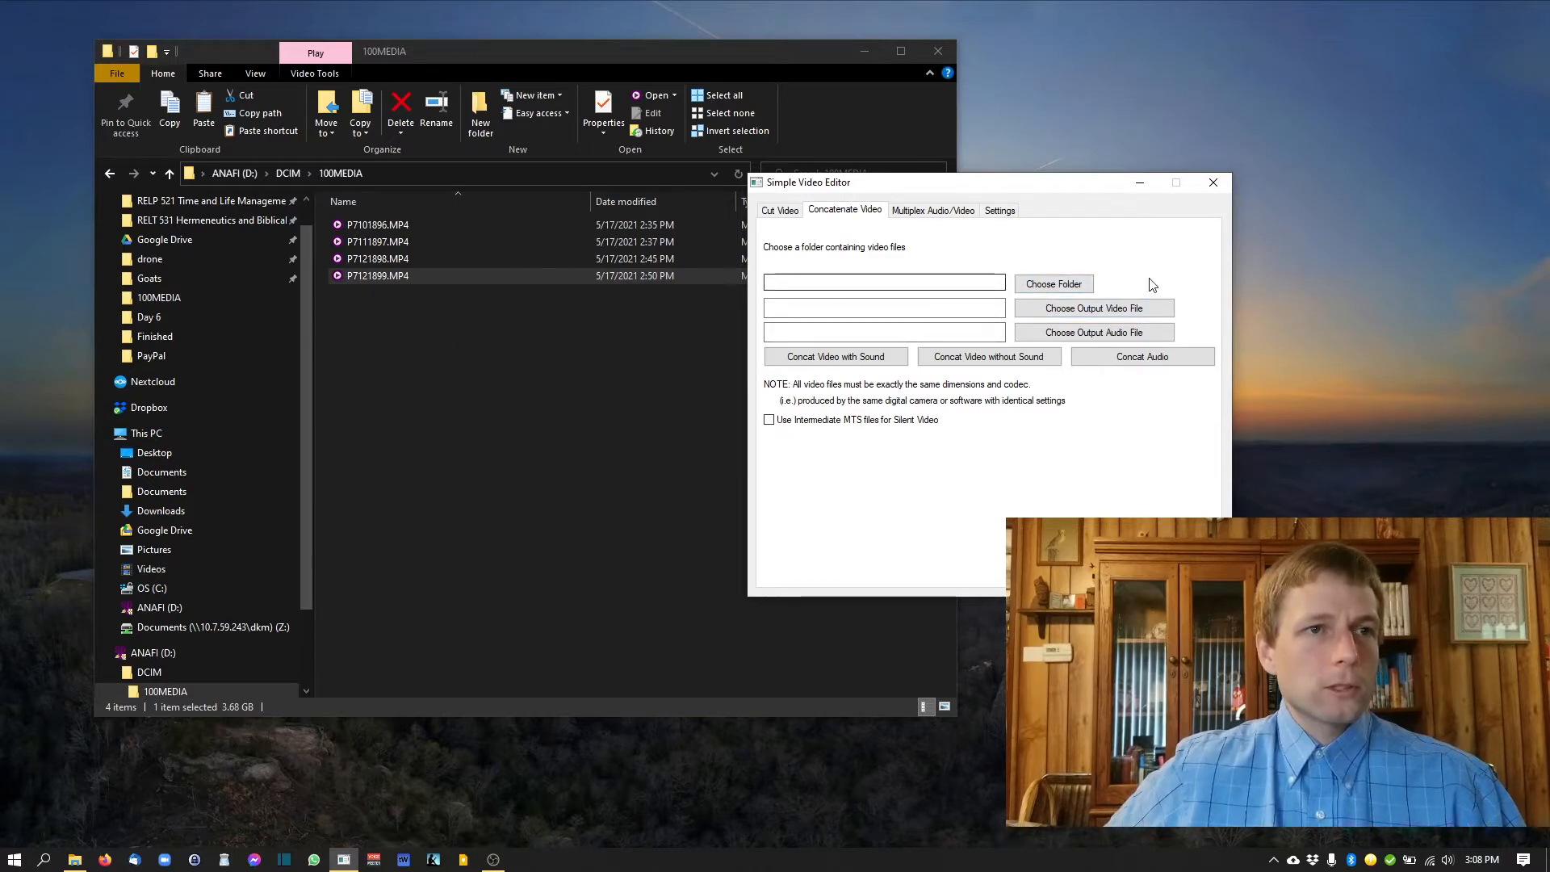
drag(916, 195, 1009, 327)
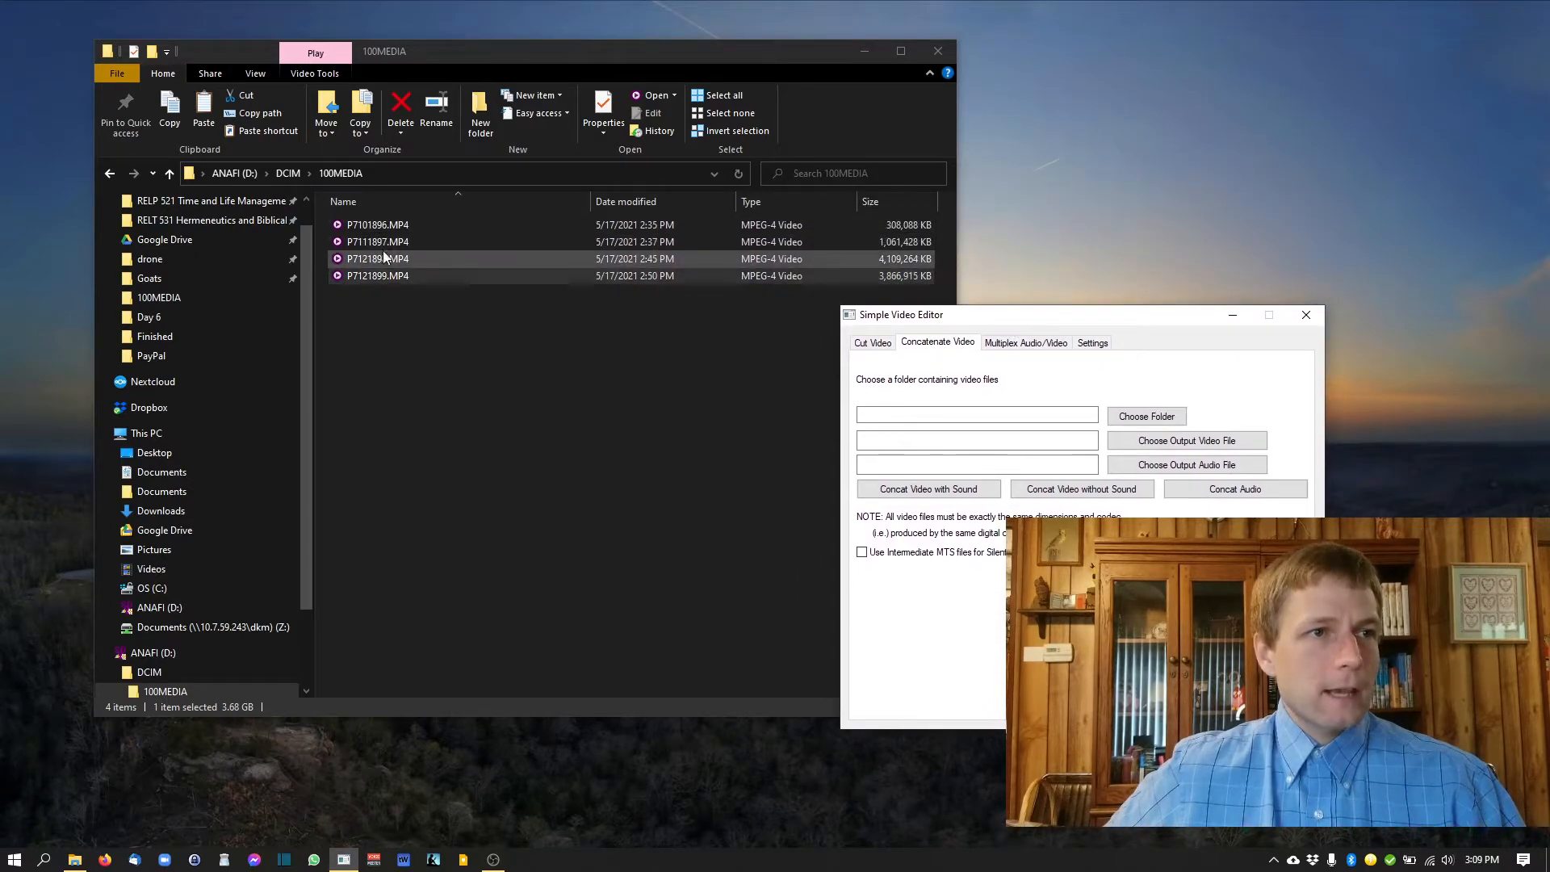
click(386, 275)
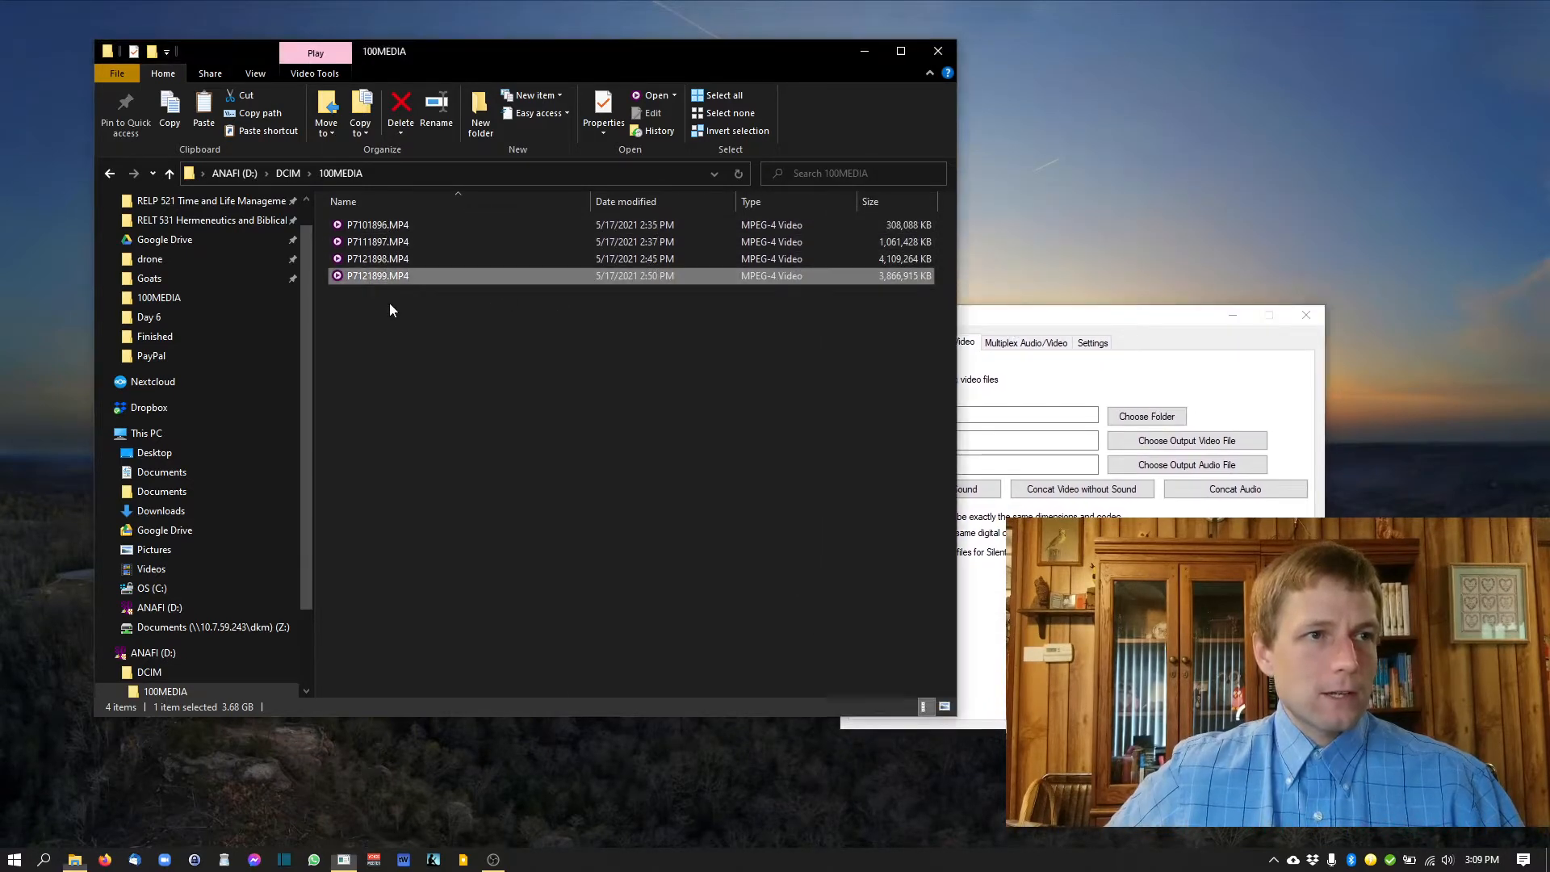
shift+click(391, 260)
click(410, 321)
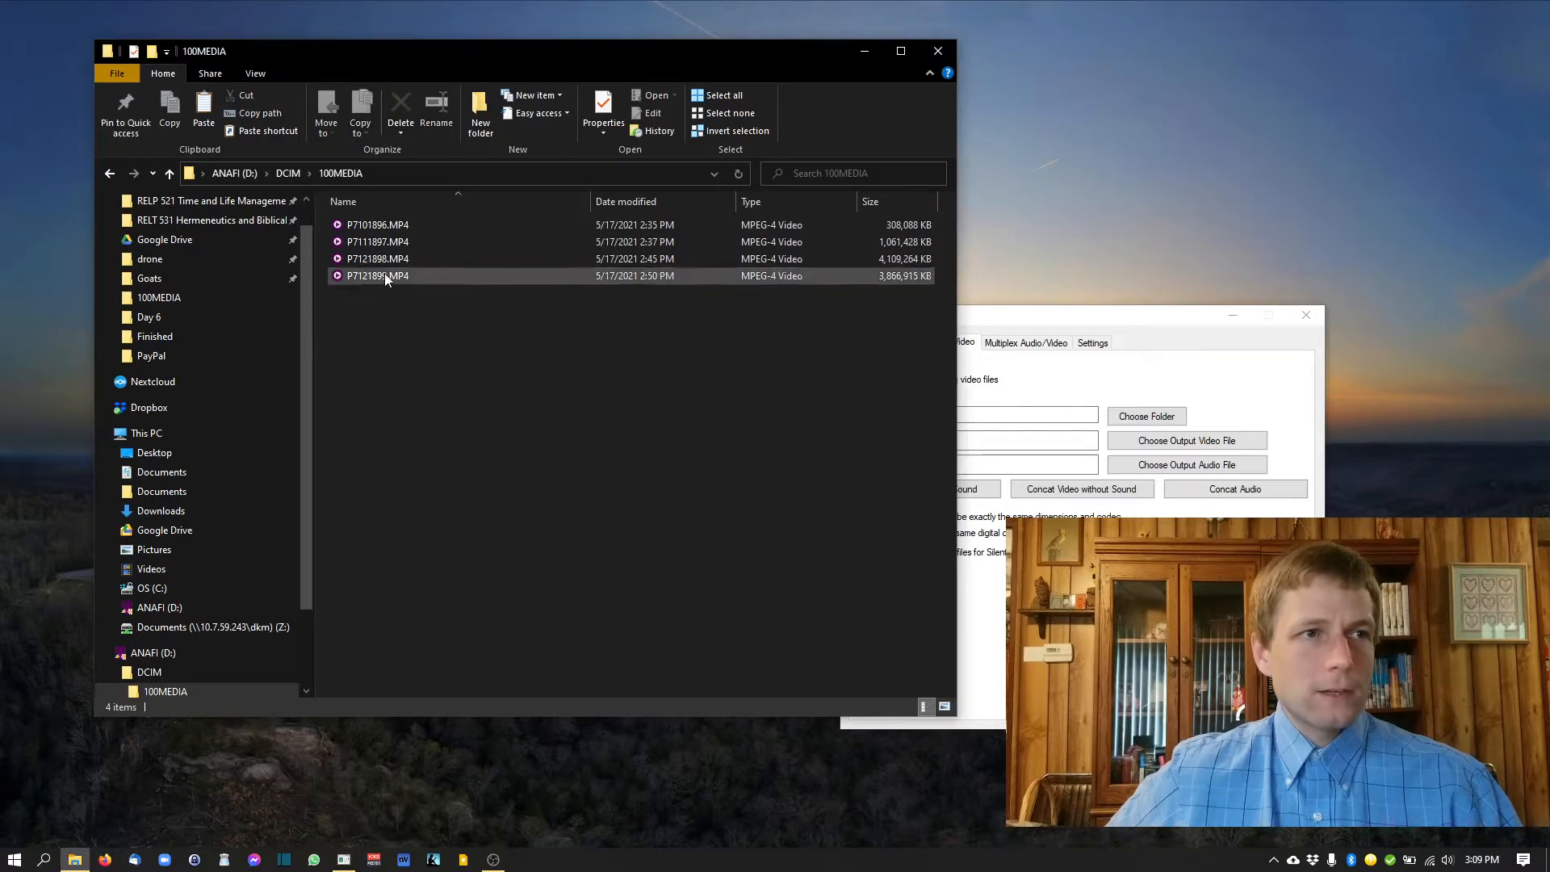
Step: Create a folder named "second flight" inside 100MEDIA
right_click(383, 321)
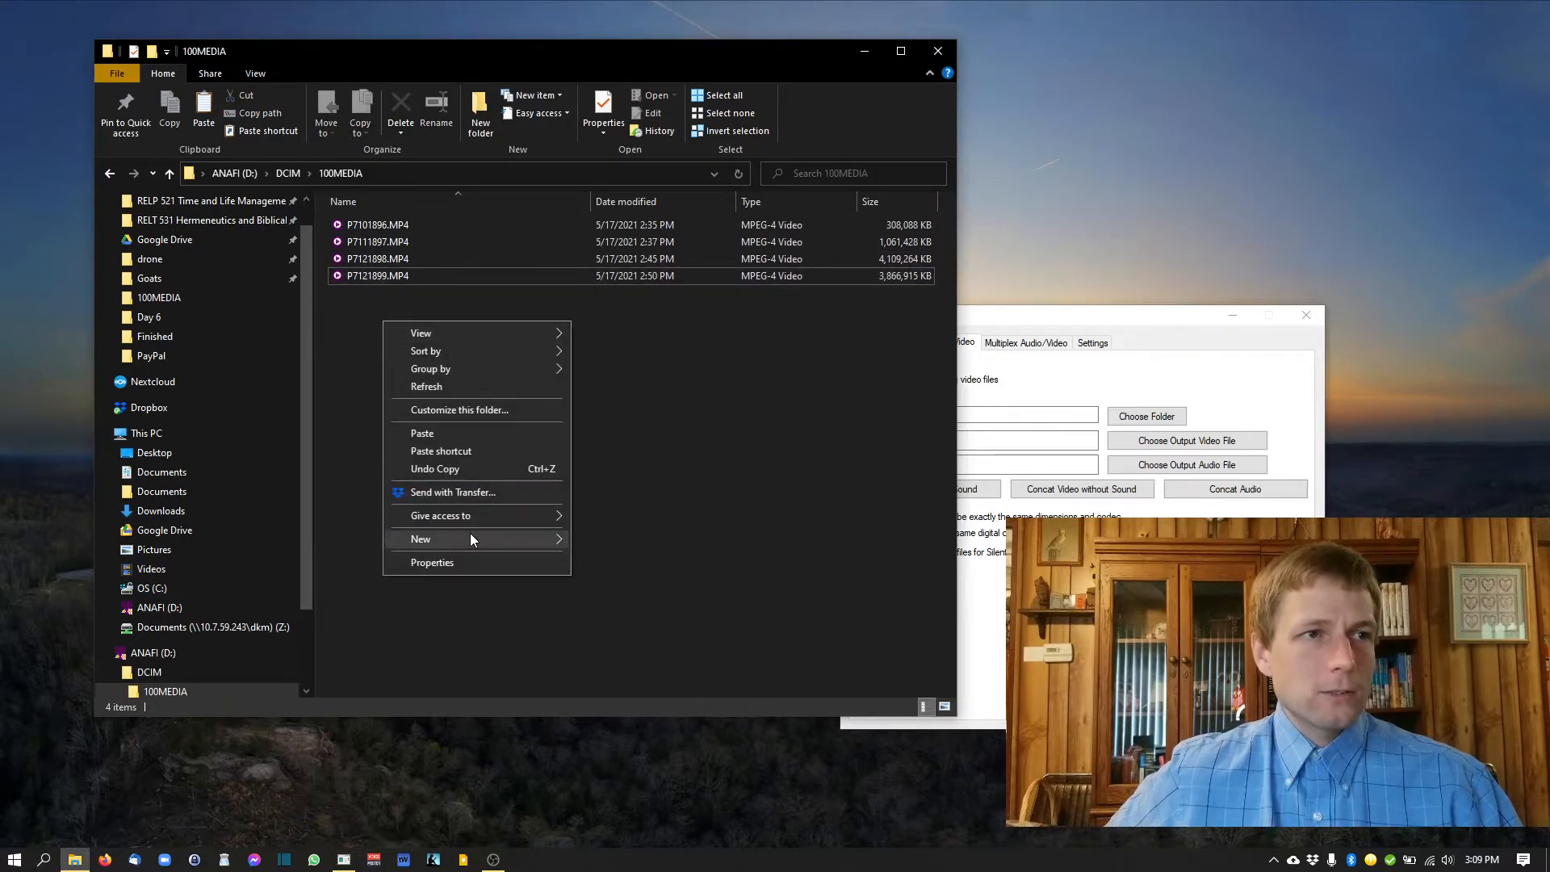
mouse_move(470, 533)
click(615, 535)
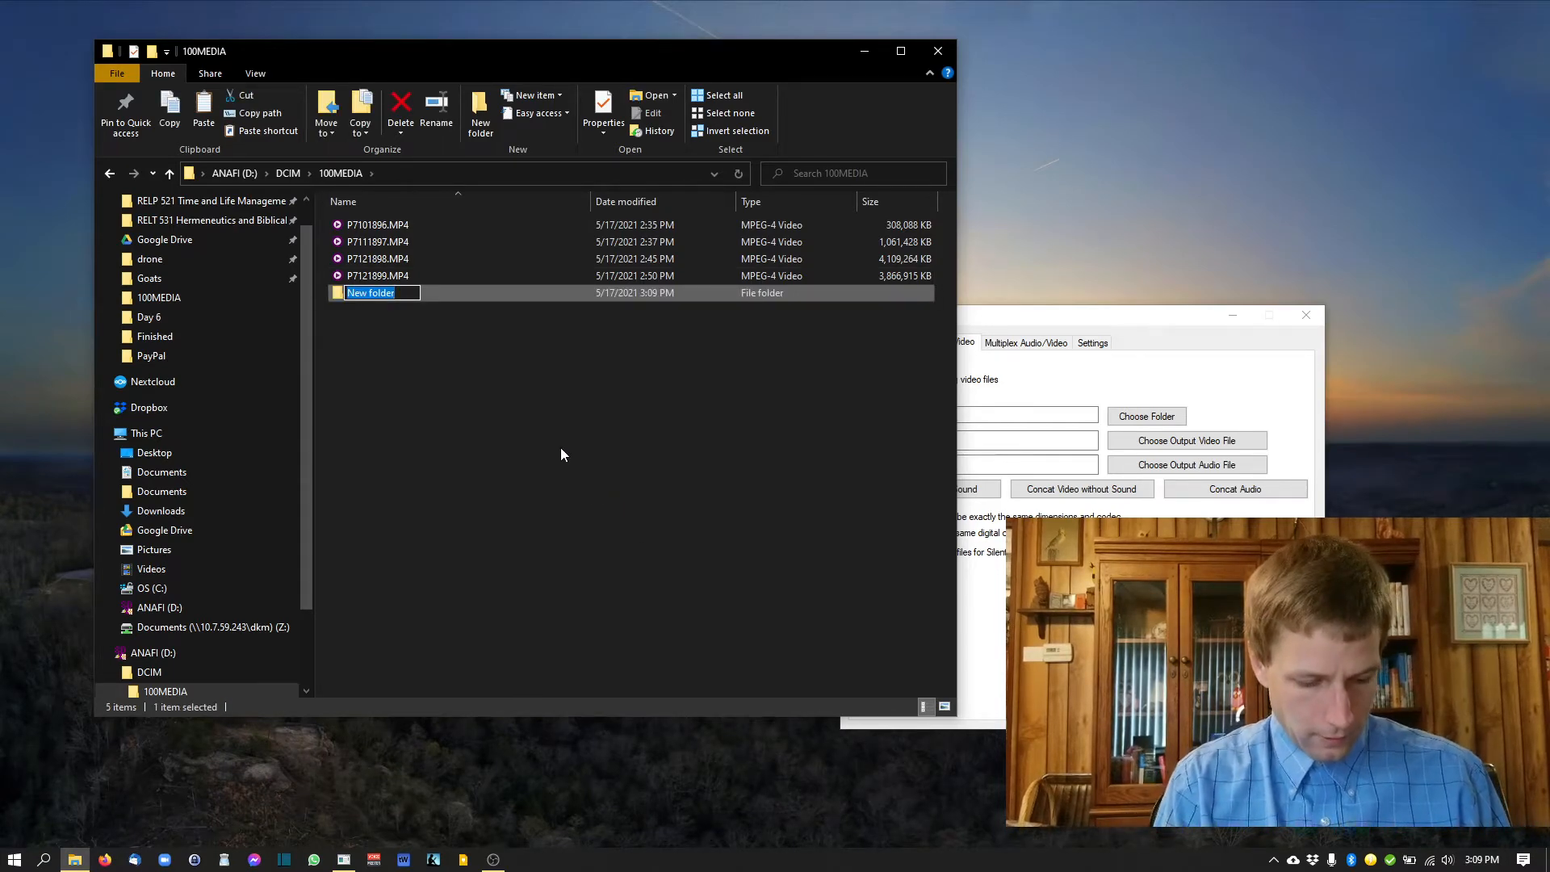
text(second flight)
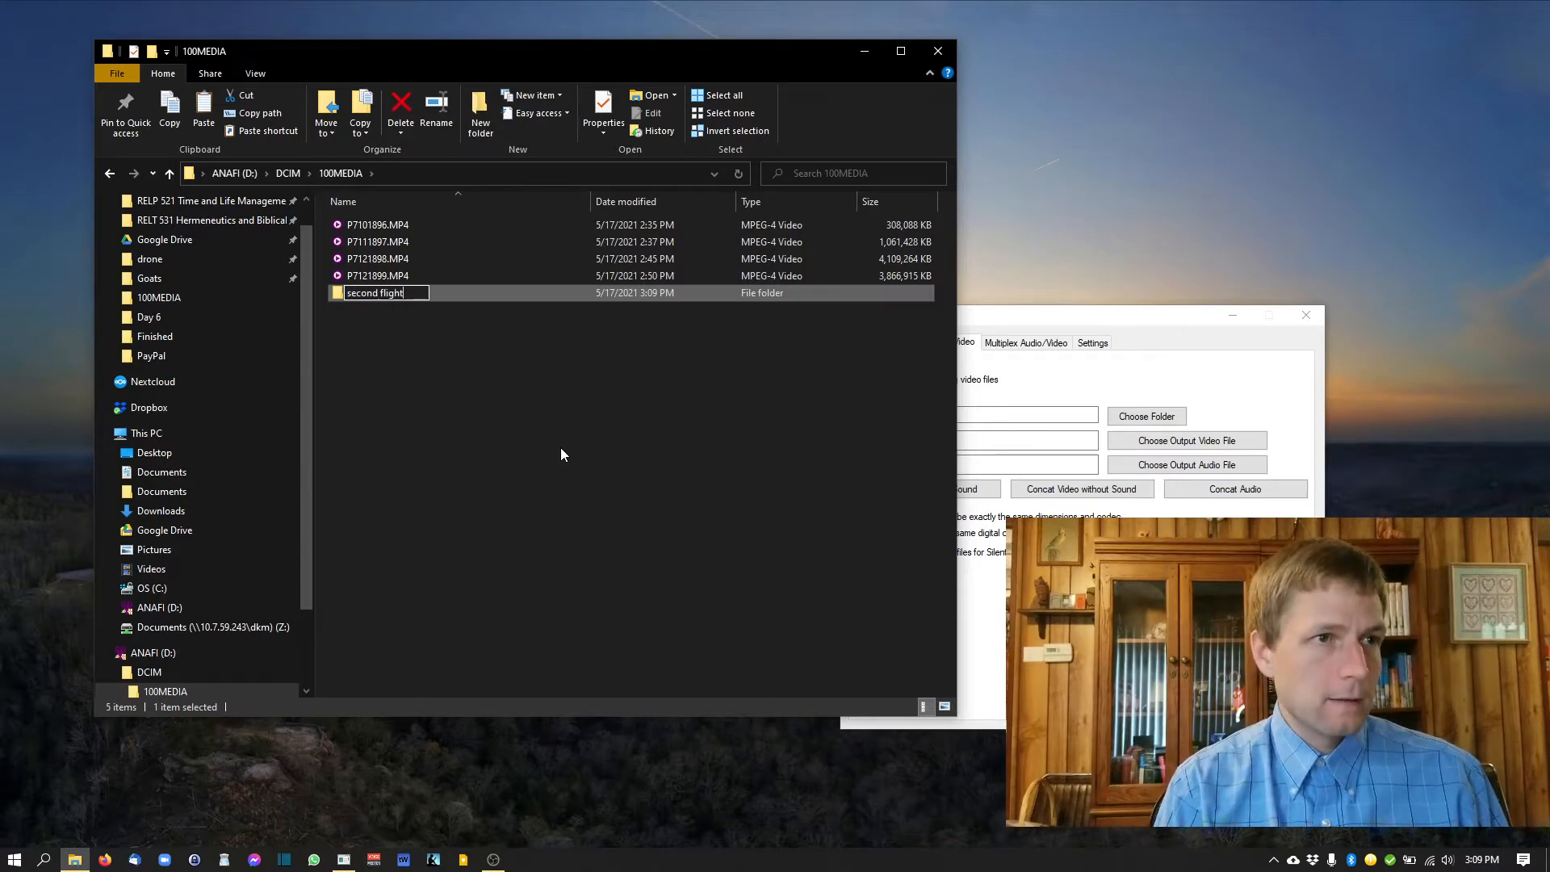
key(Return)
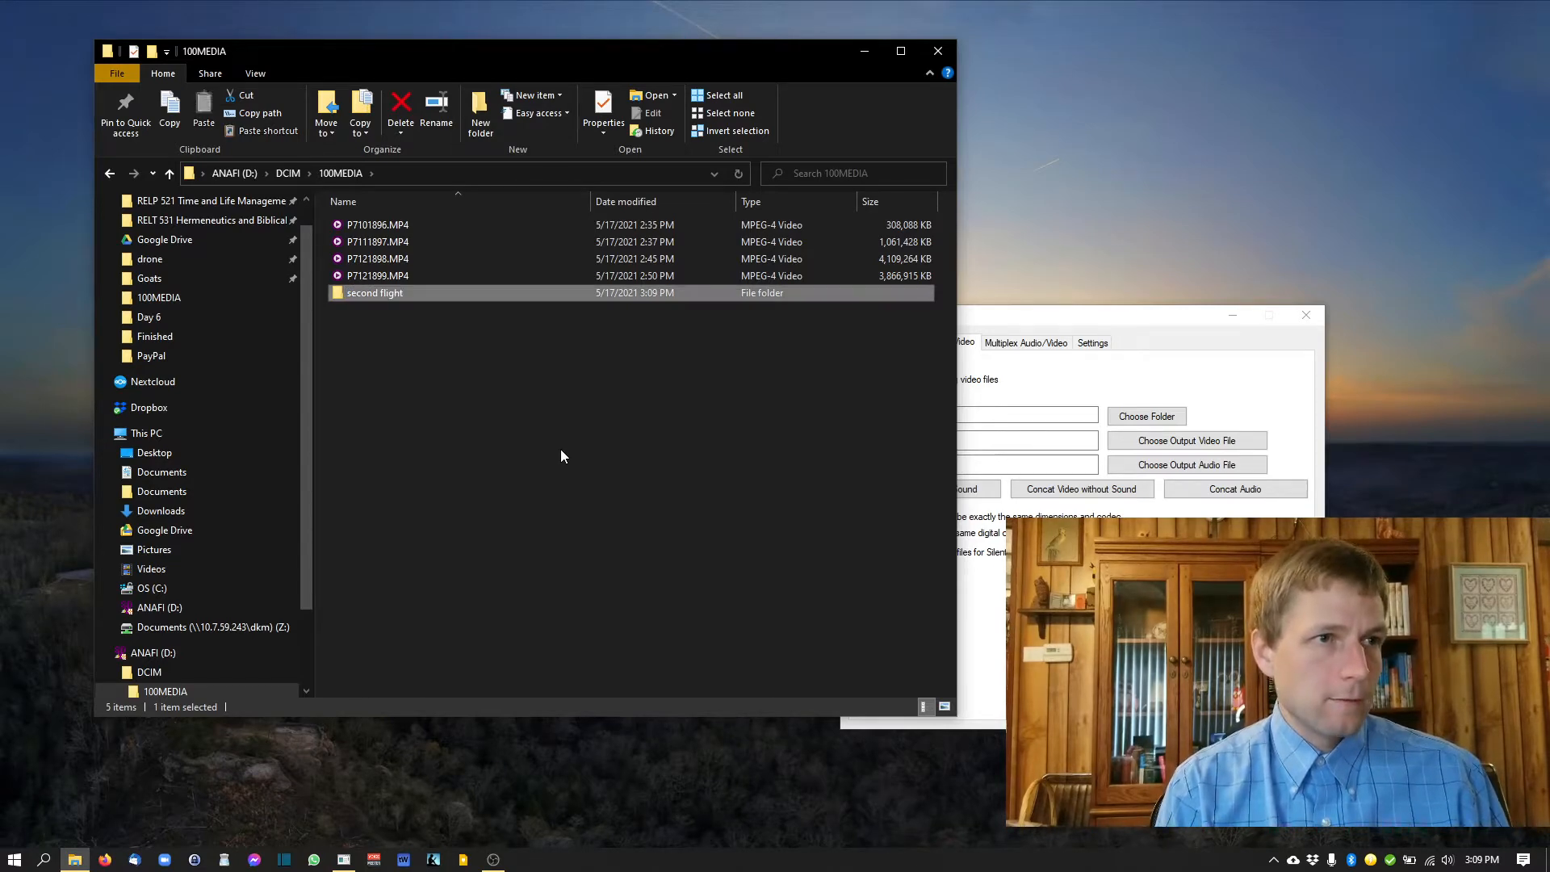
Step: Move P7121898.MP4 and P7121899.MP4 together into the "second flight" folder
click(419, 265)
shift+click(416, 274)
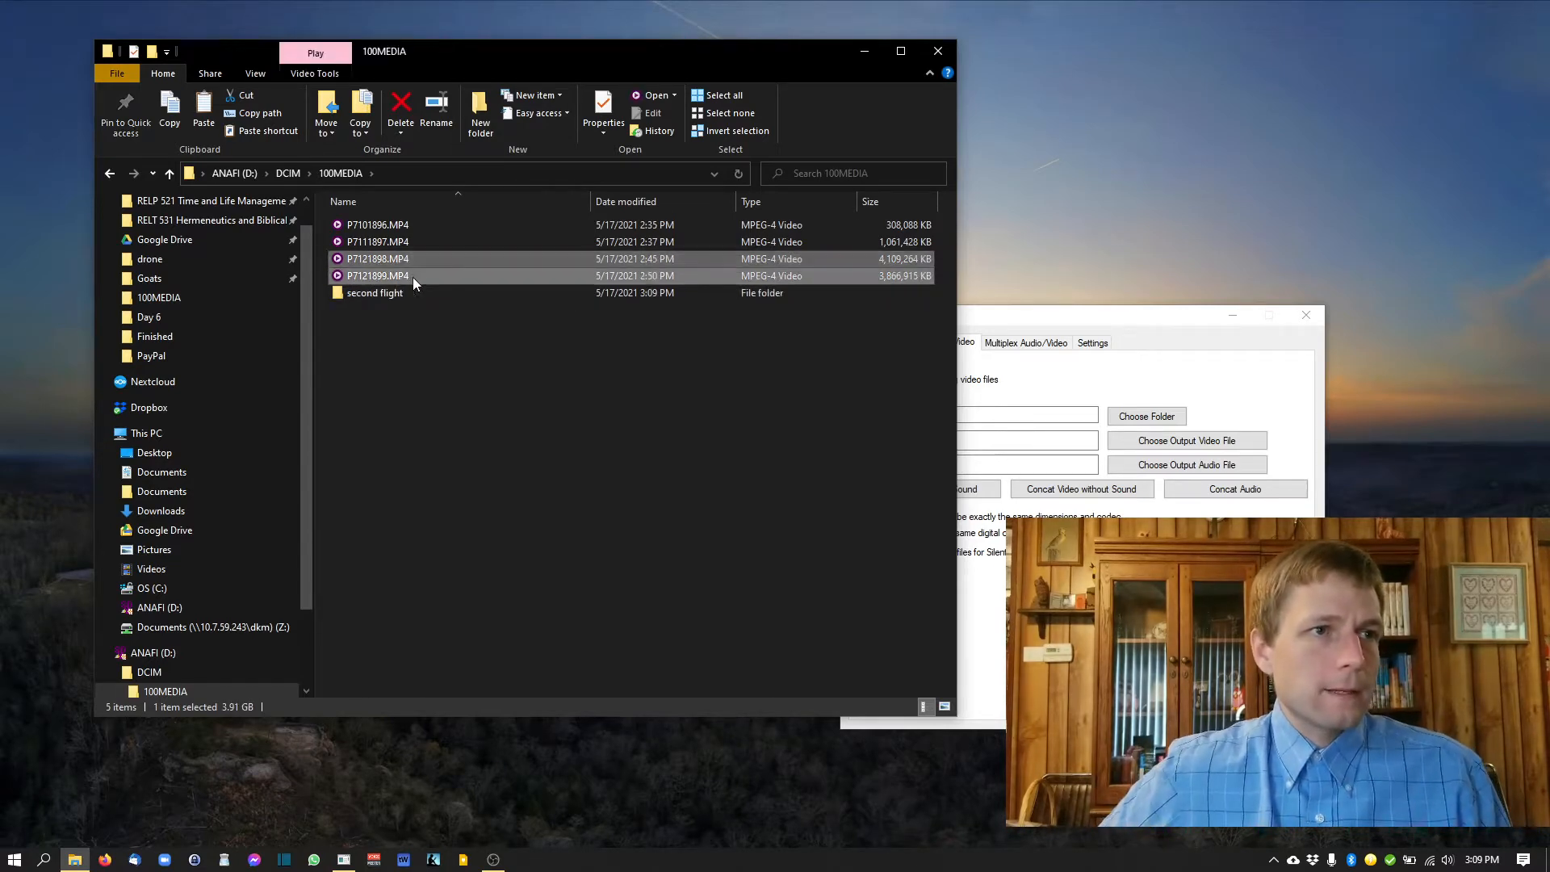
drag(391, 292, 391, 292)
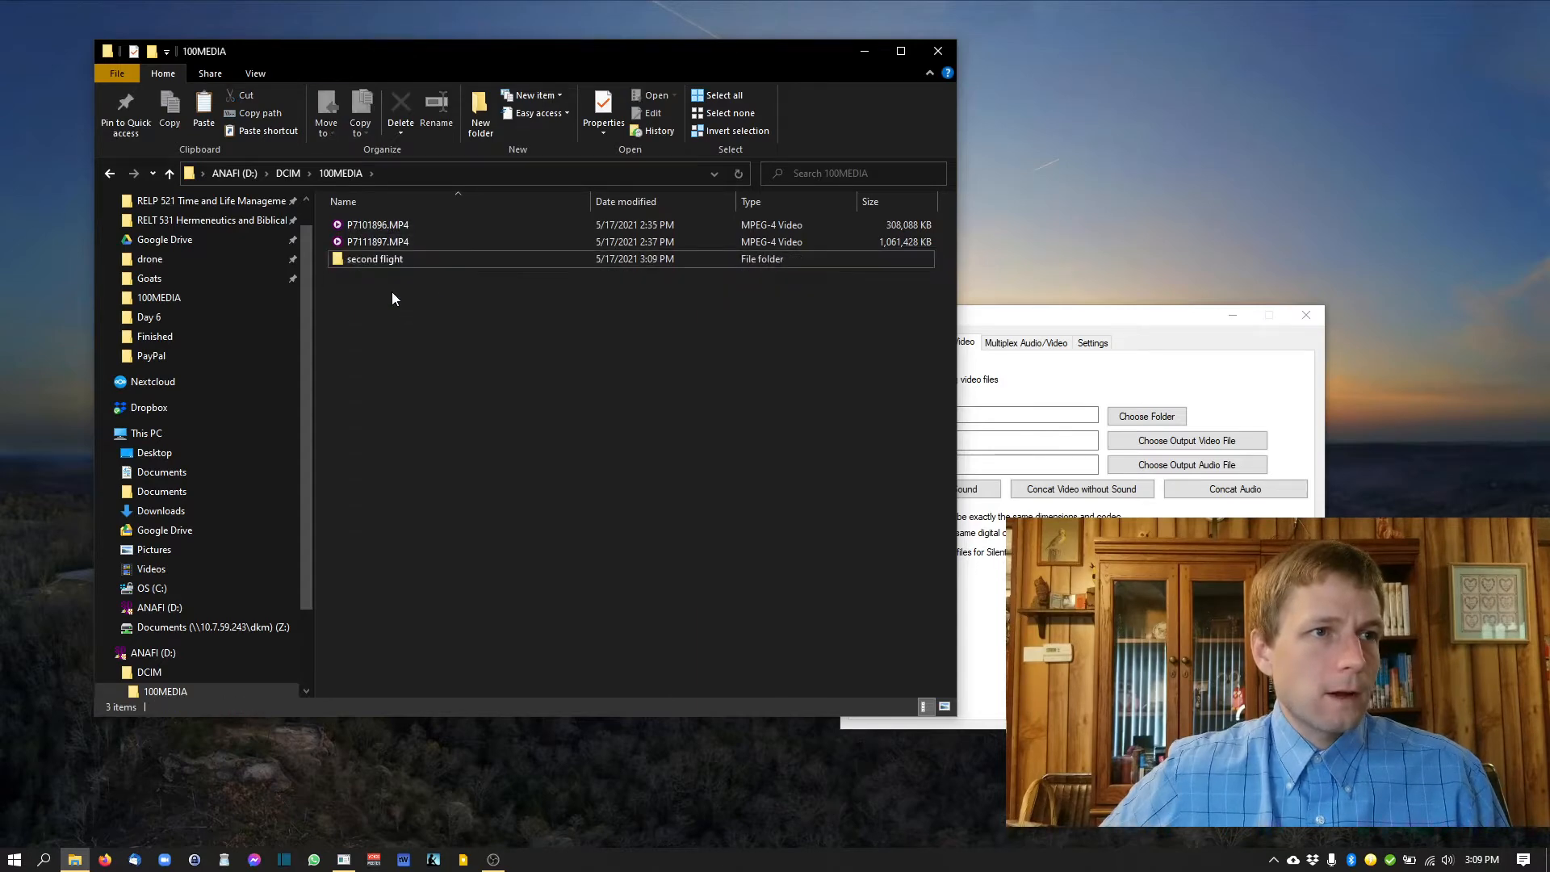
Step: Choose the "second flight" folder in DCIM\100MEDIA on the ANAFI (D:) drive as the source folder for concatenation
click(1120, 427)
click(1120, 421)
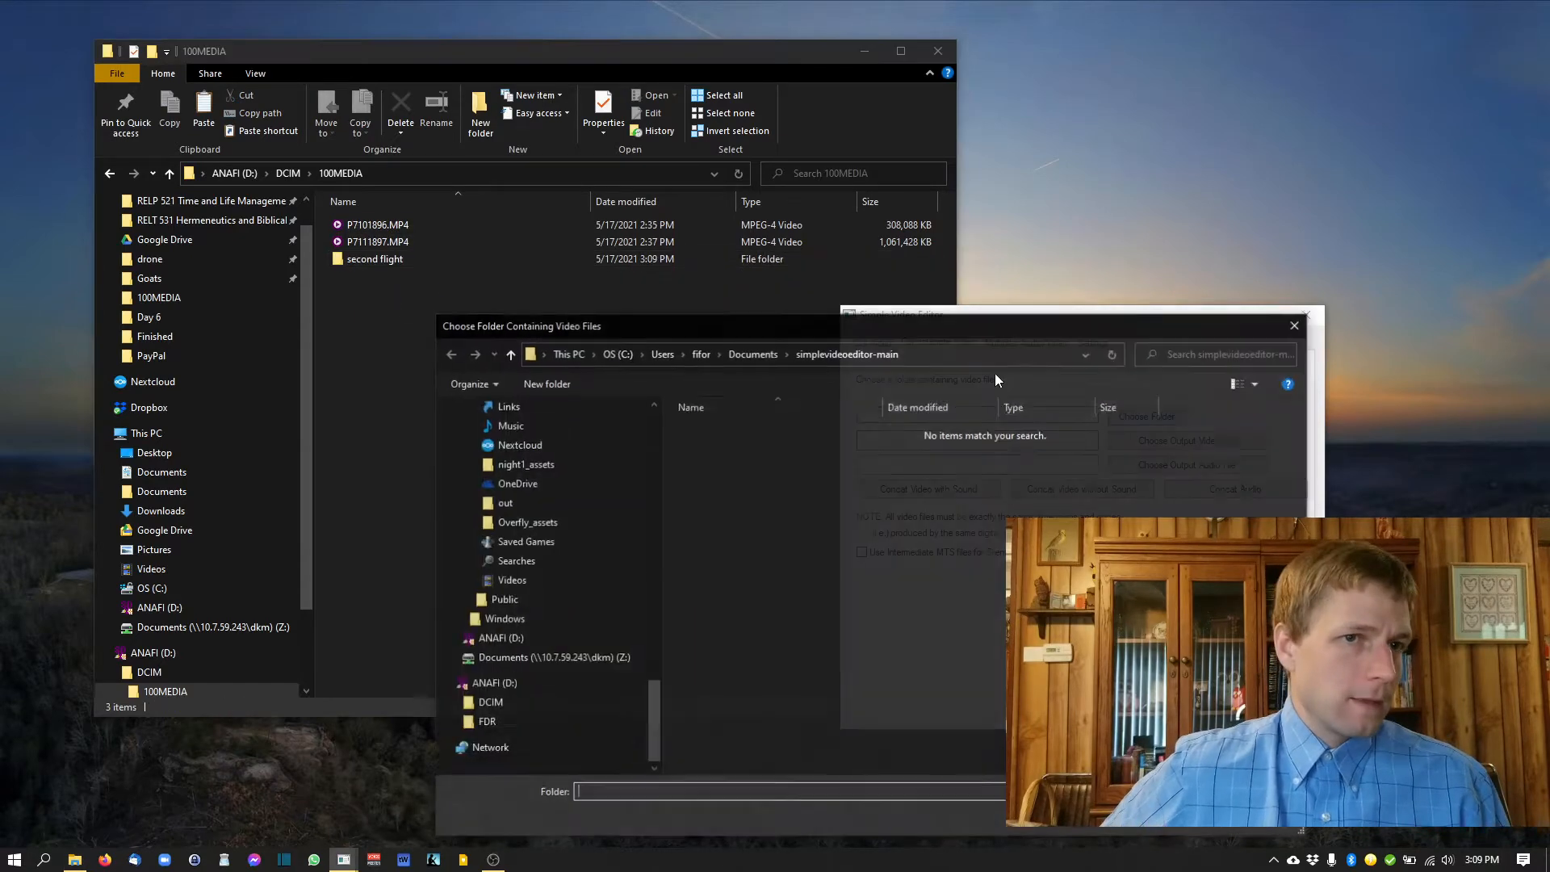
scroll(632, 756, down, 8)
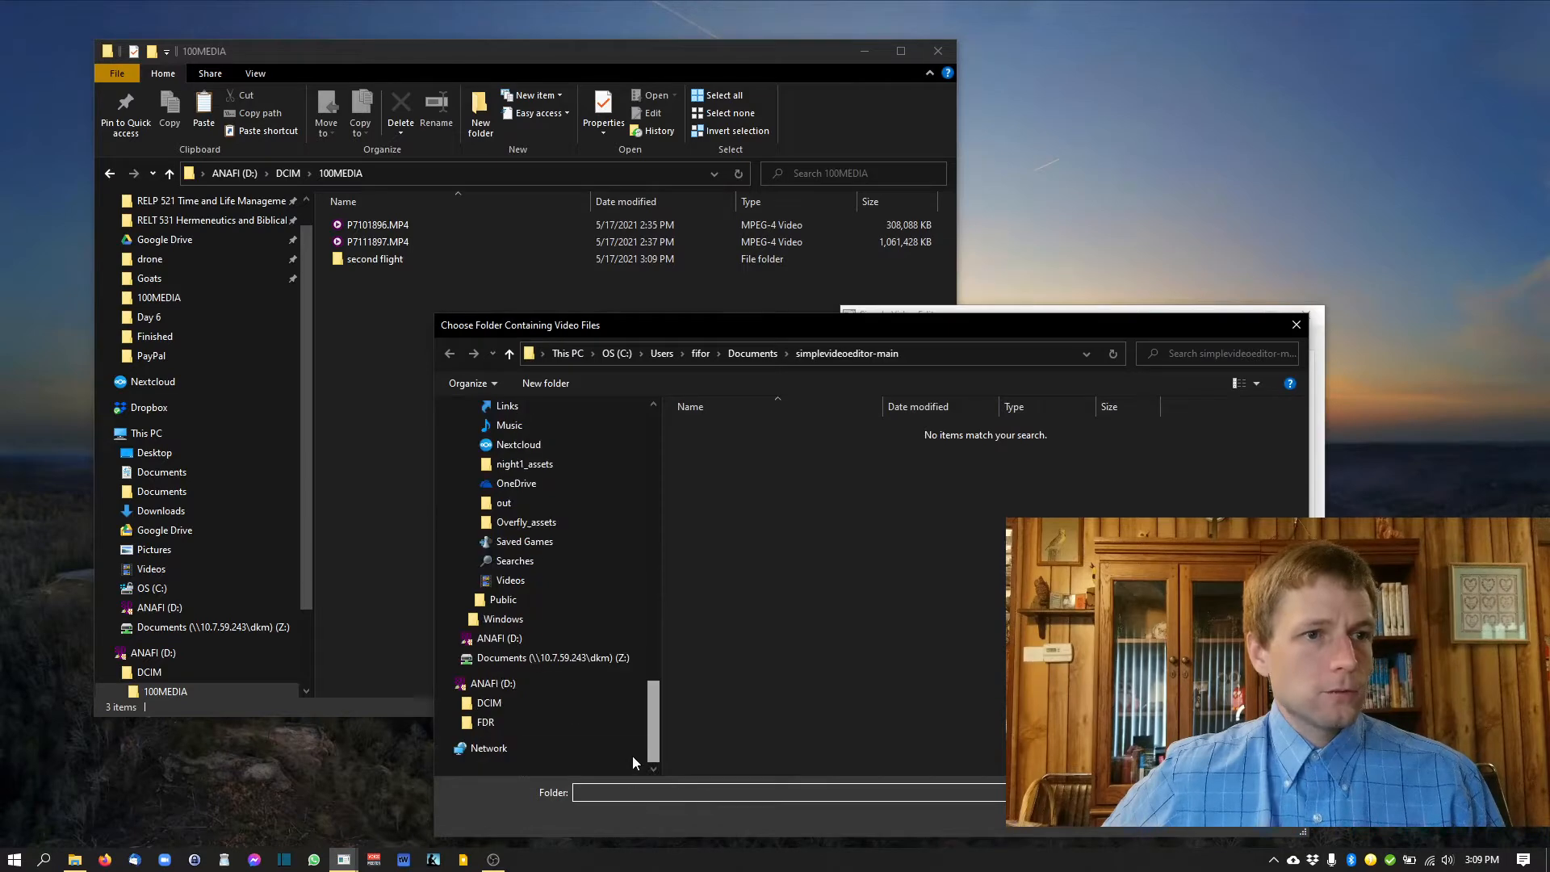
click(449, 703)
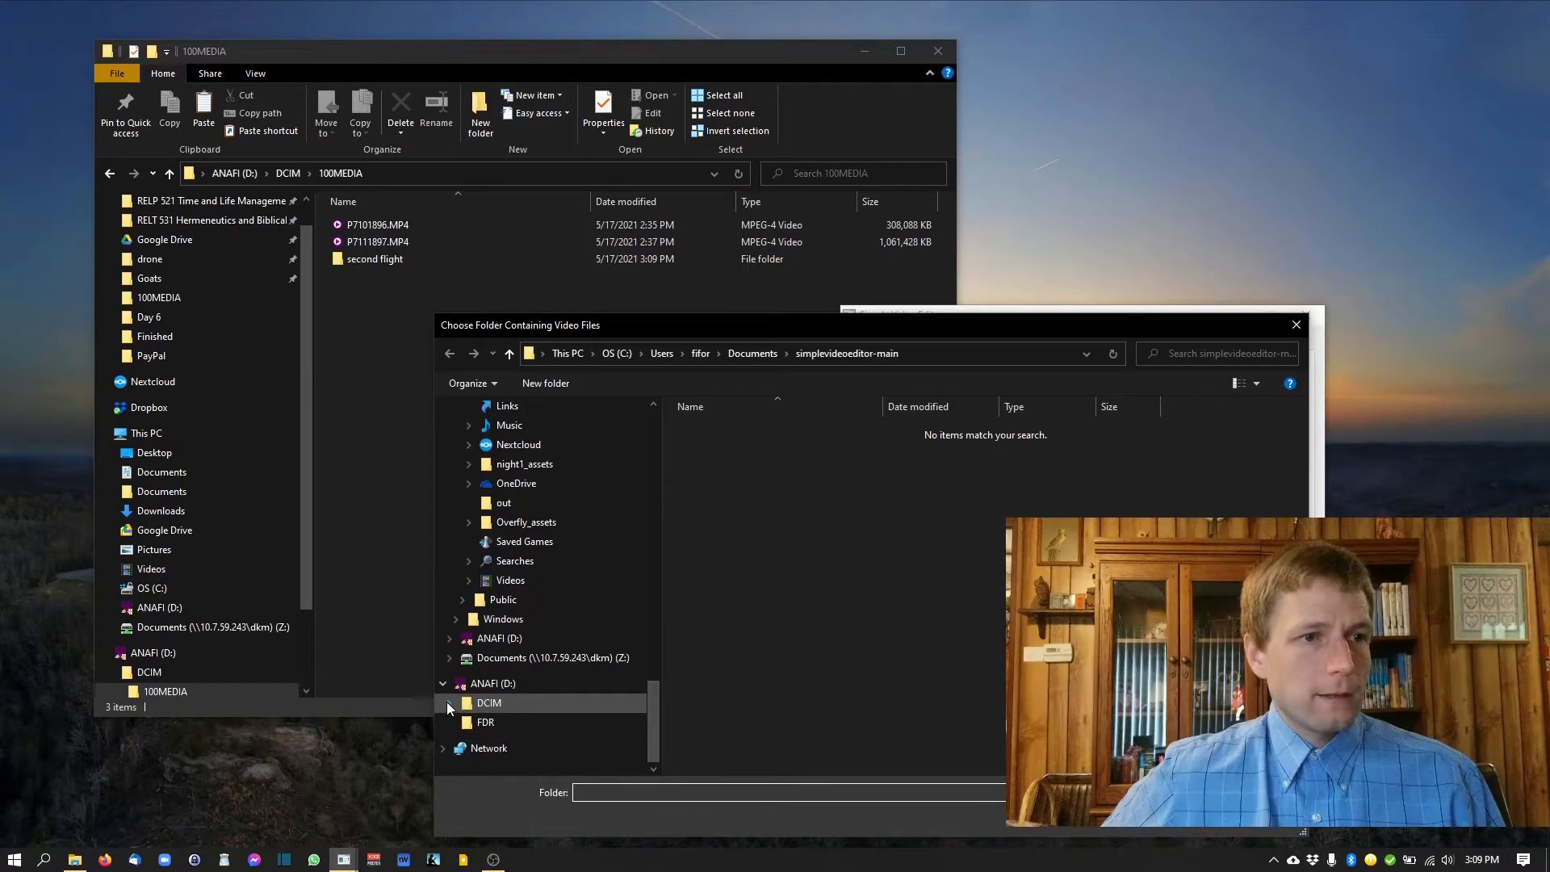
click(456, 721)
click(517, 742)
click(518, 744)
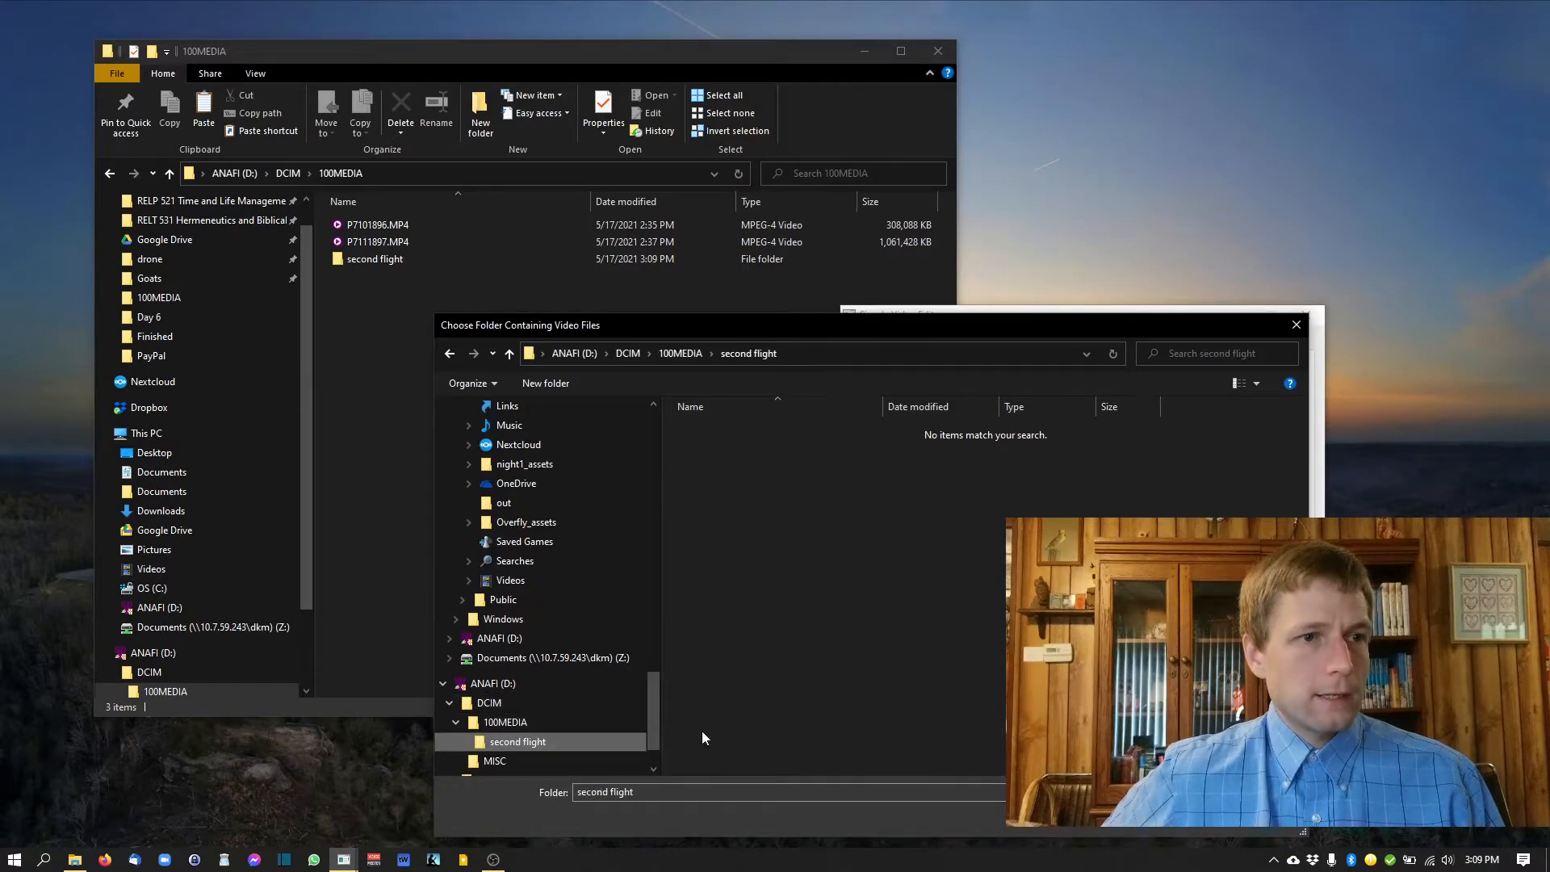
click(1183, 817)
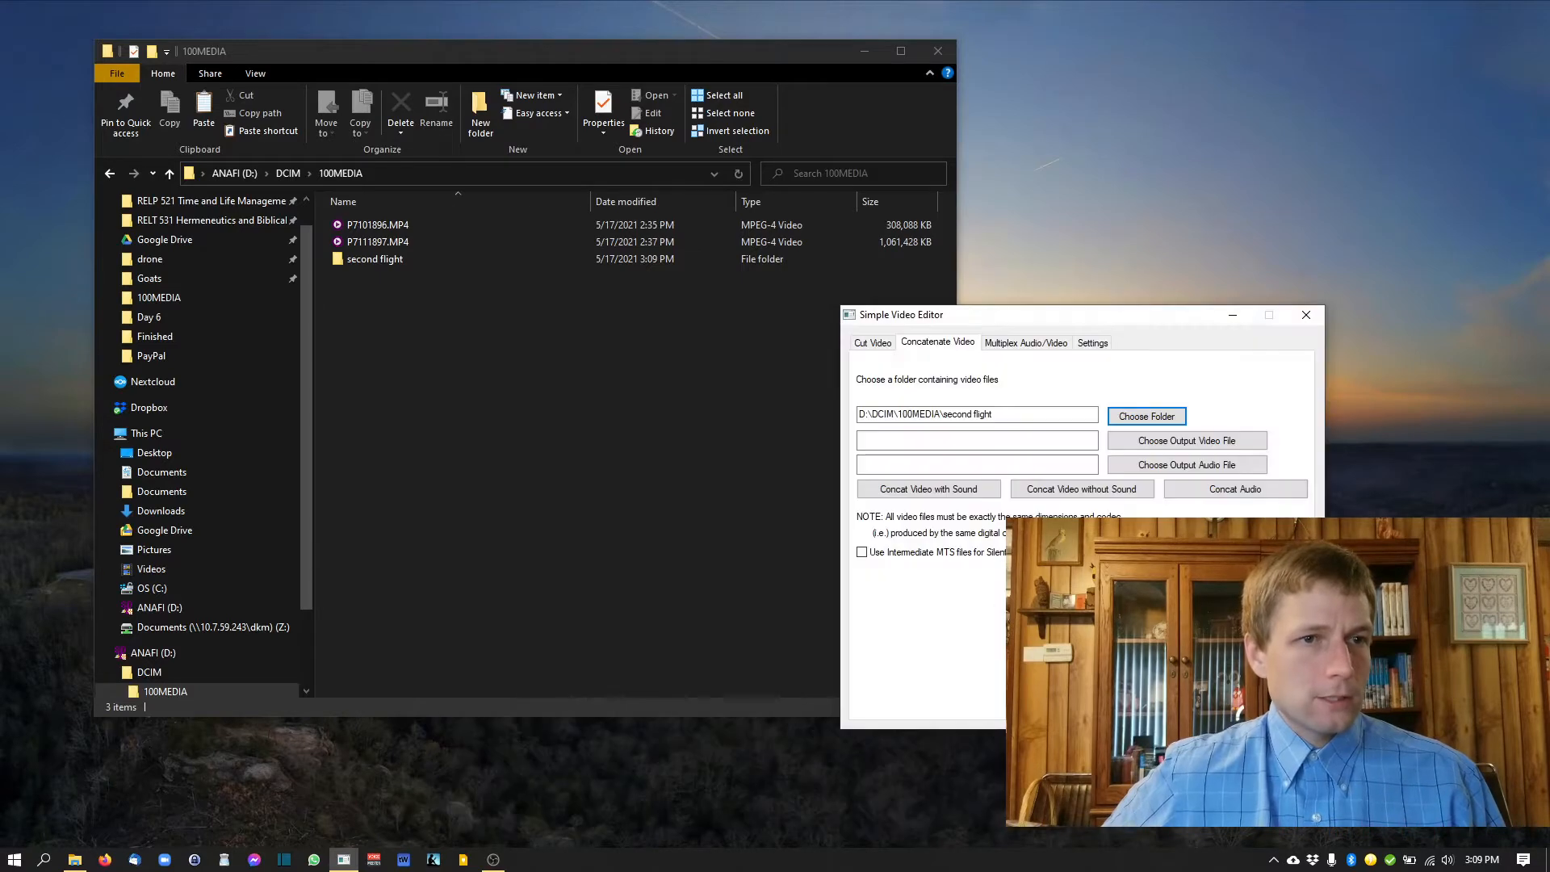
Step: Set the output video to "2021-05-17 Lake Flight 2" in the drone folder and concatenate the clips without sound
click(1206, 442)
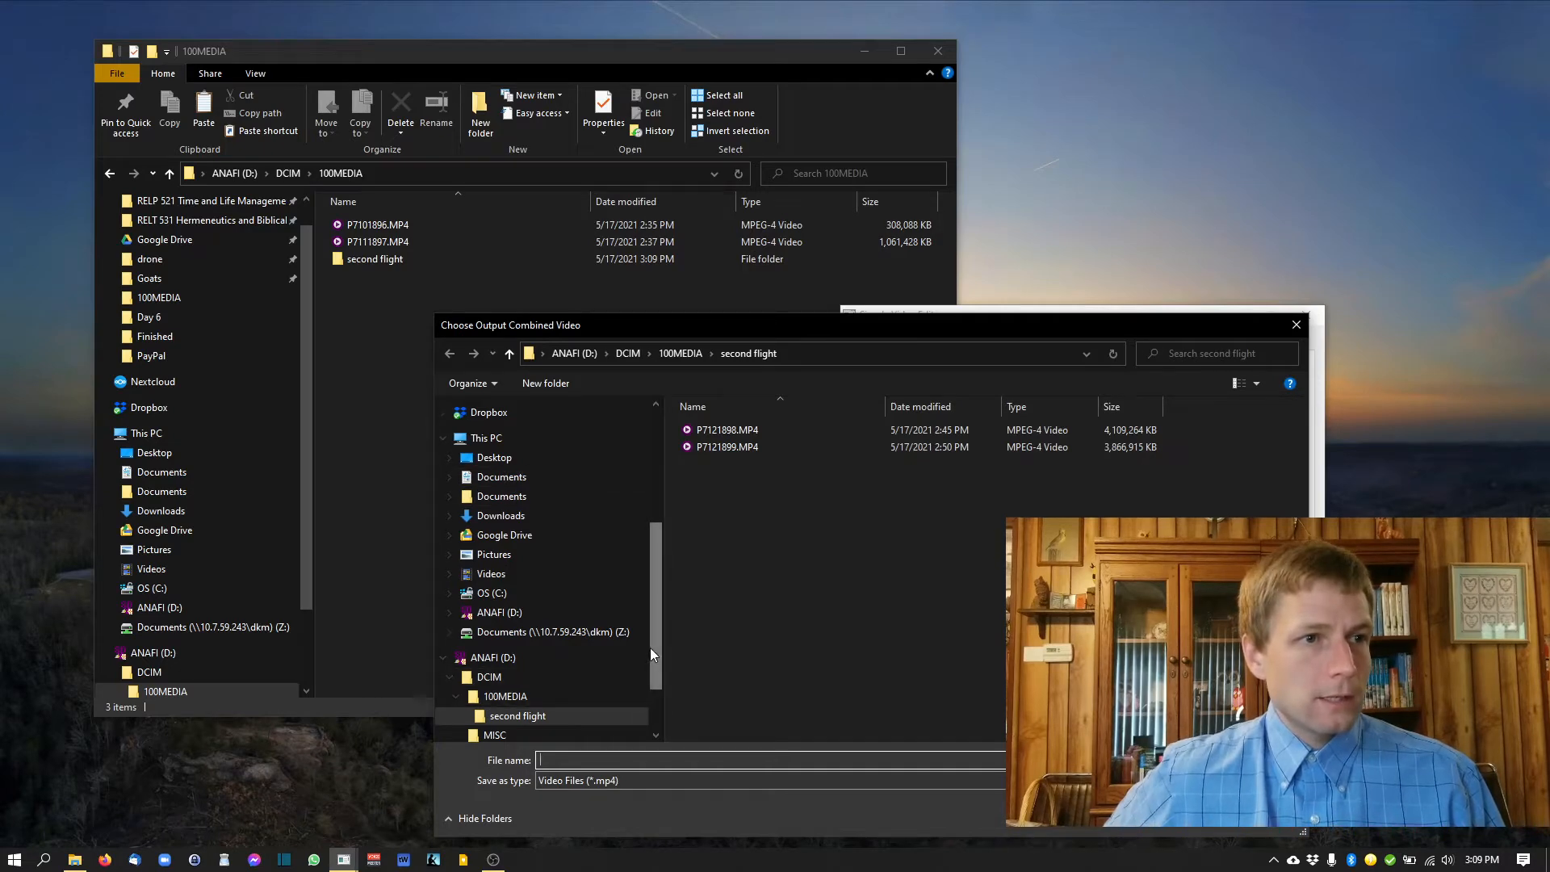
drag(656, 652, 661, 529)
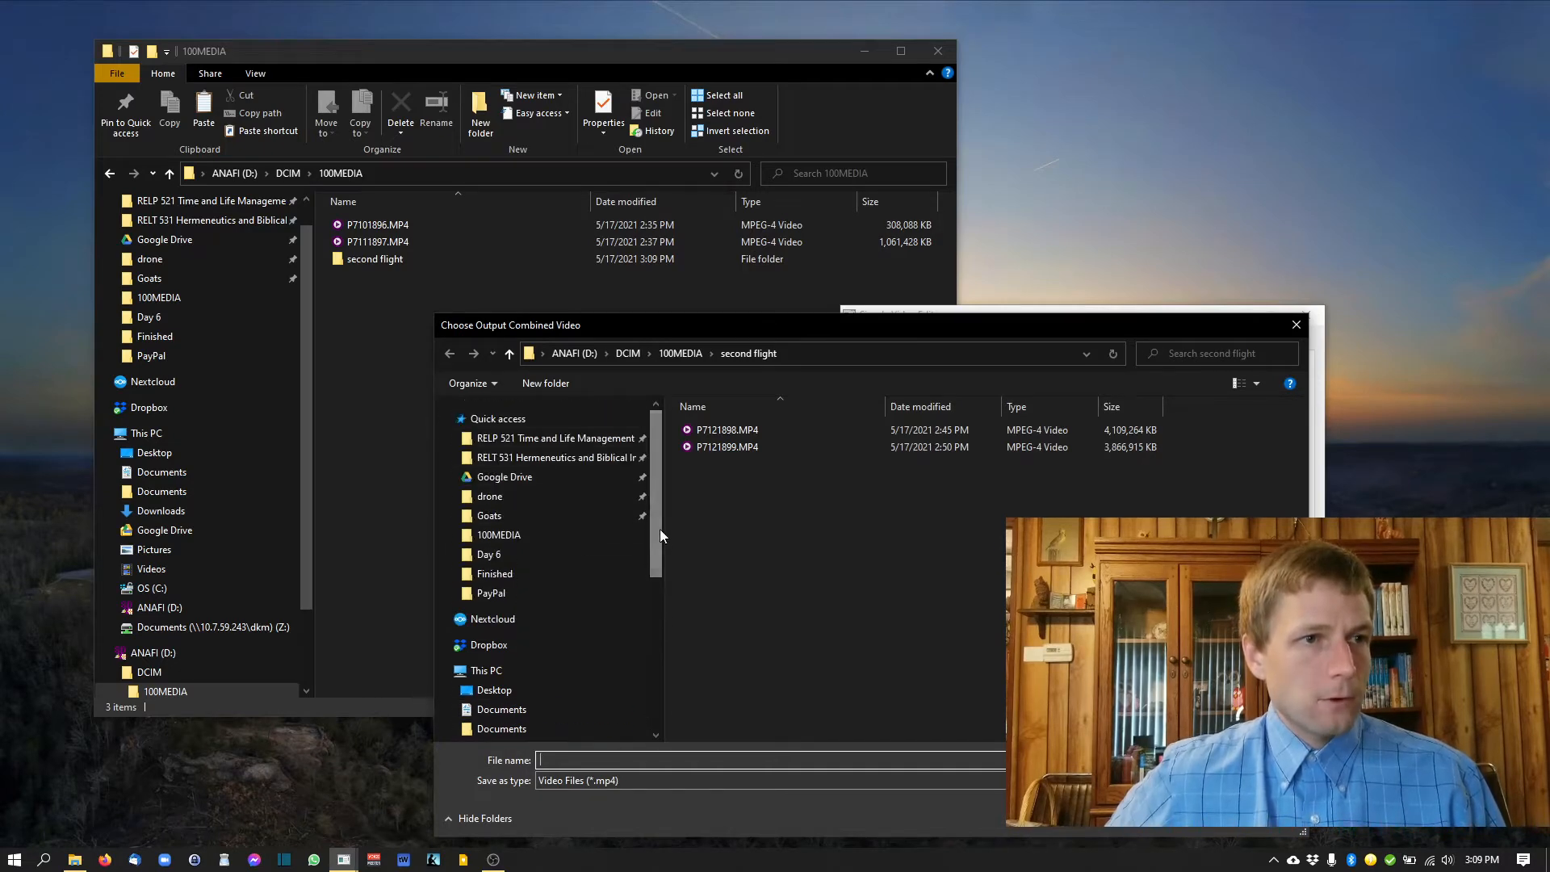
click(490, 497)
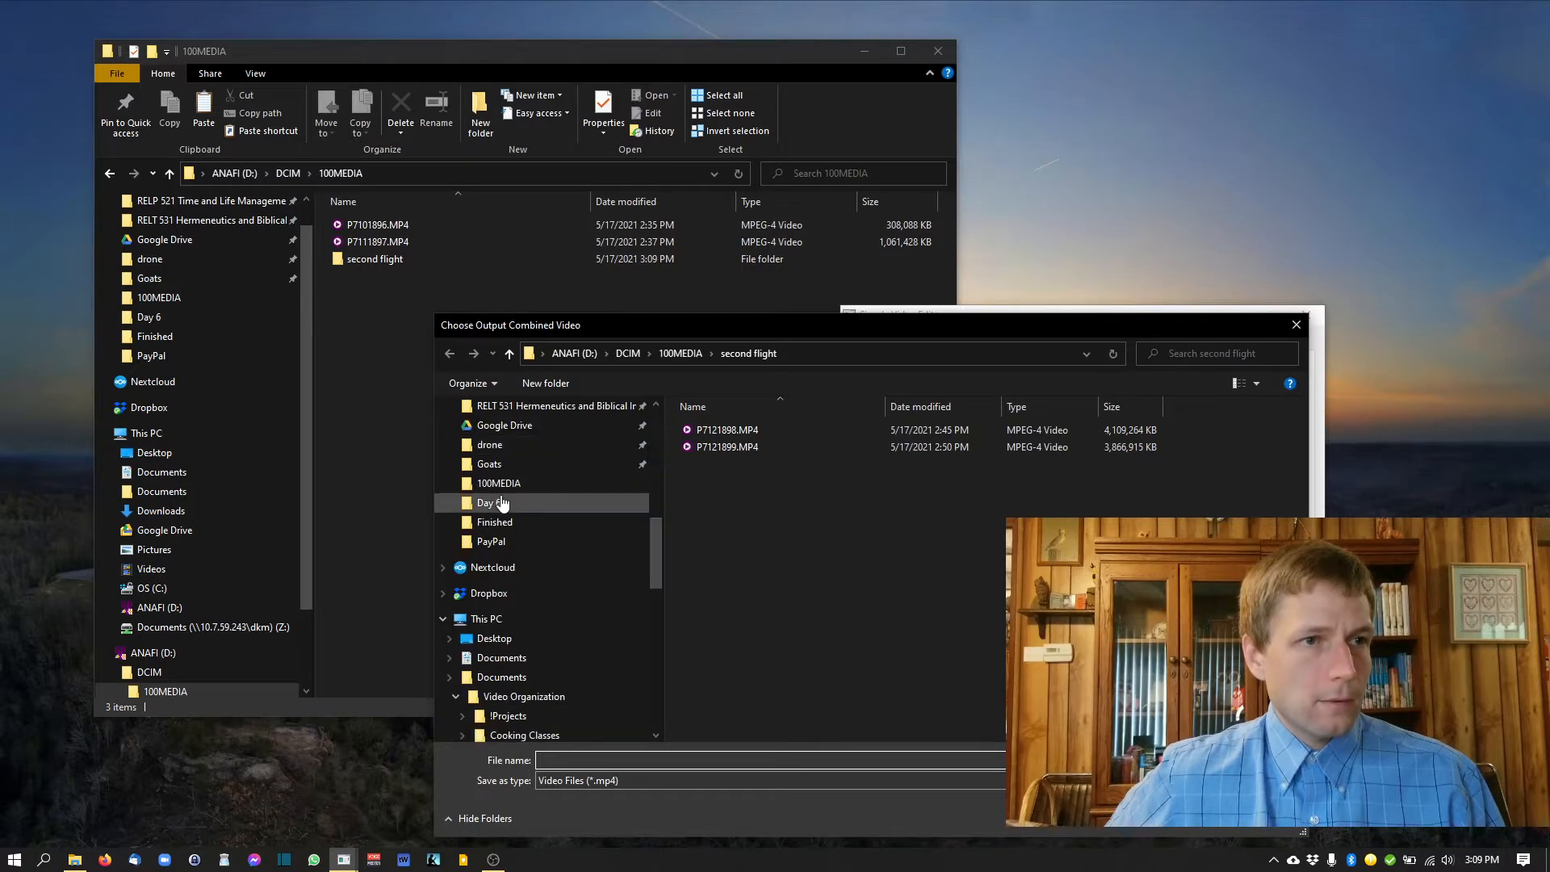
click(654, 619)
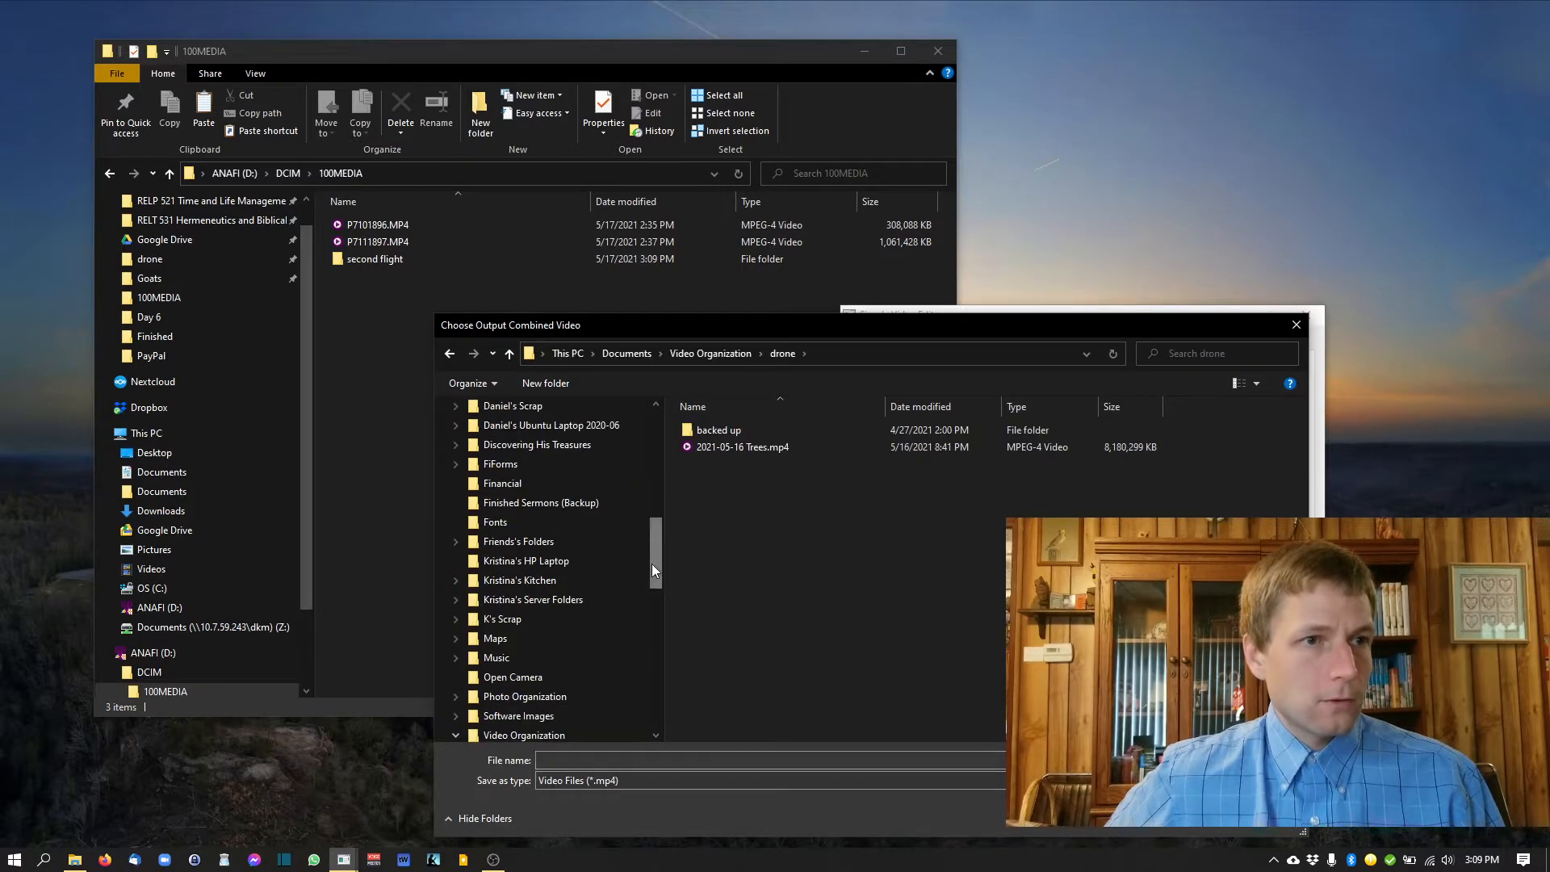
click(652, 760)
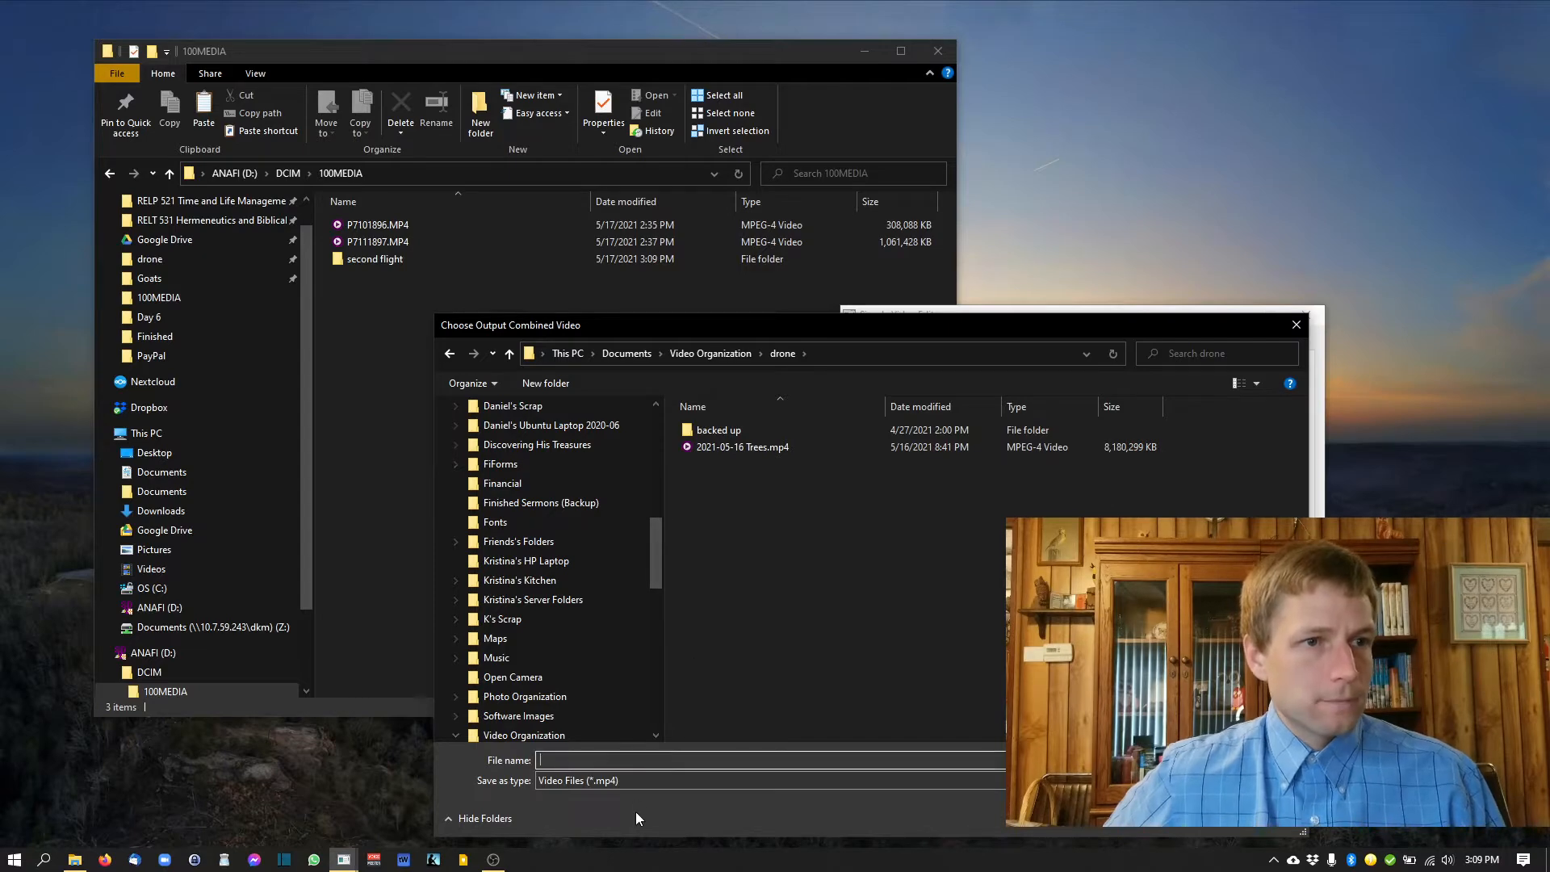
text(202)
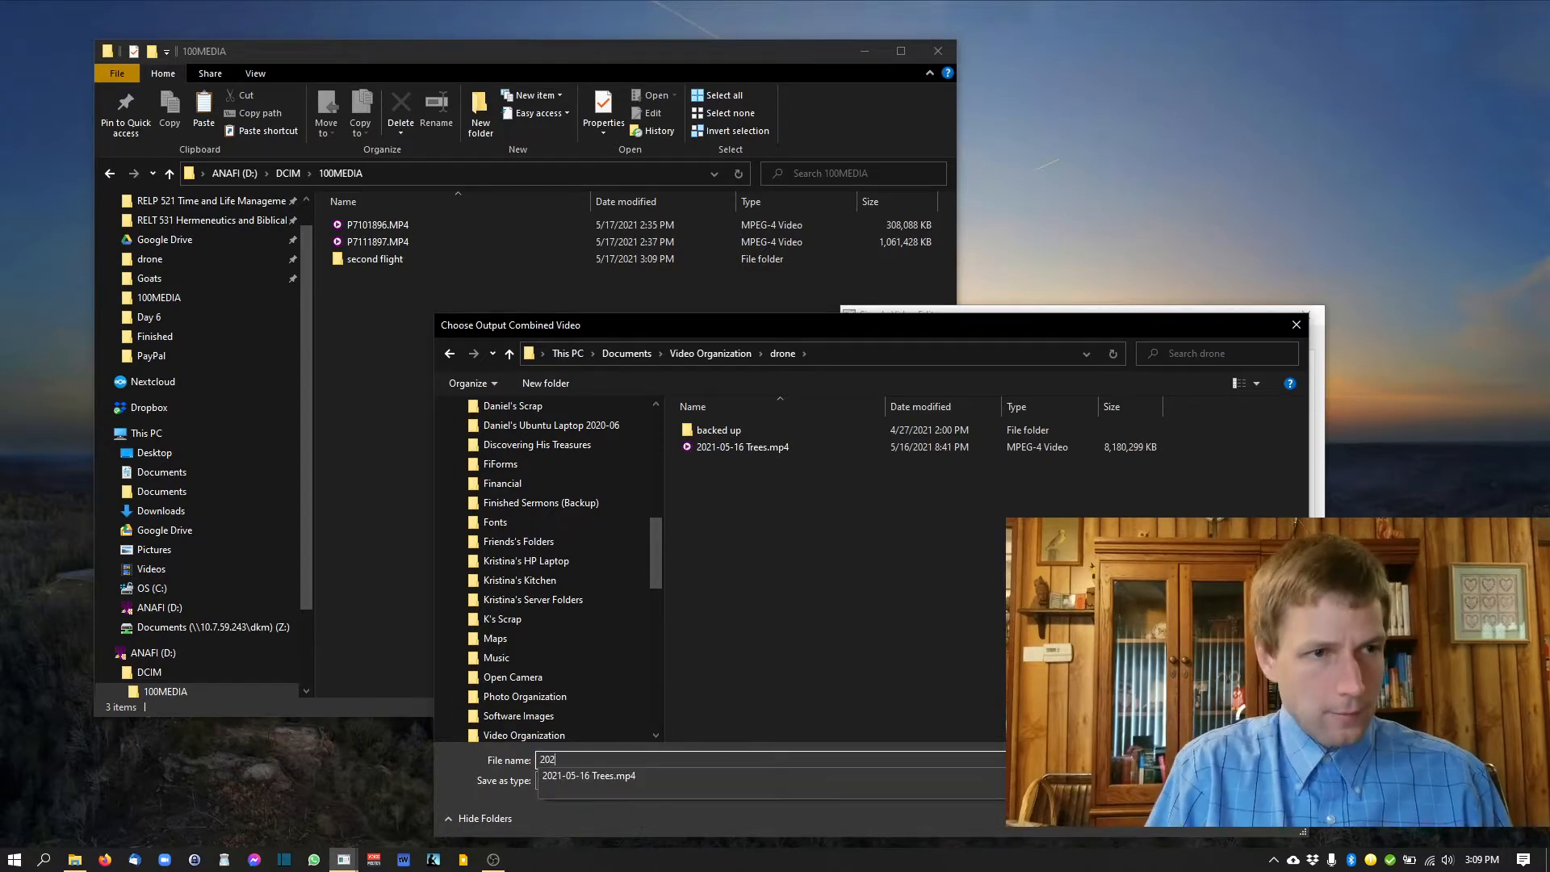
text(1-05)
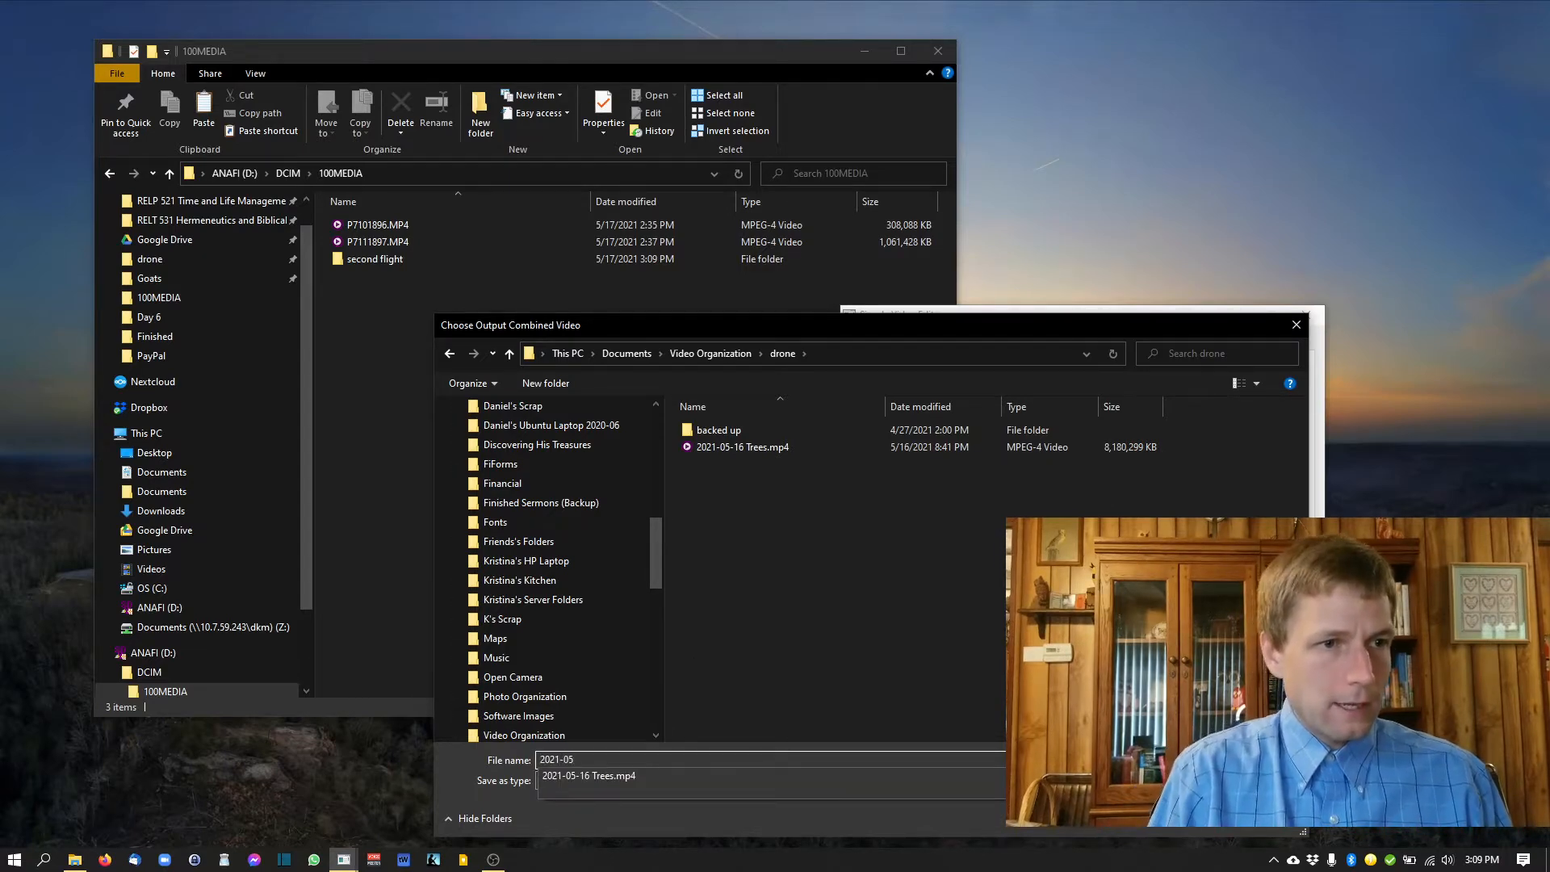
text(-17 )
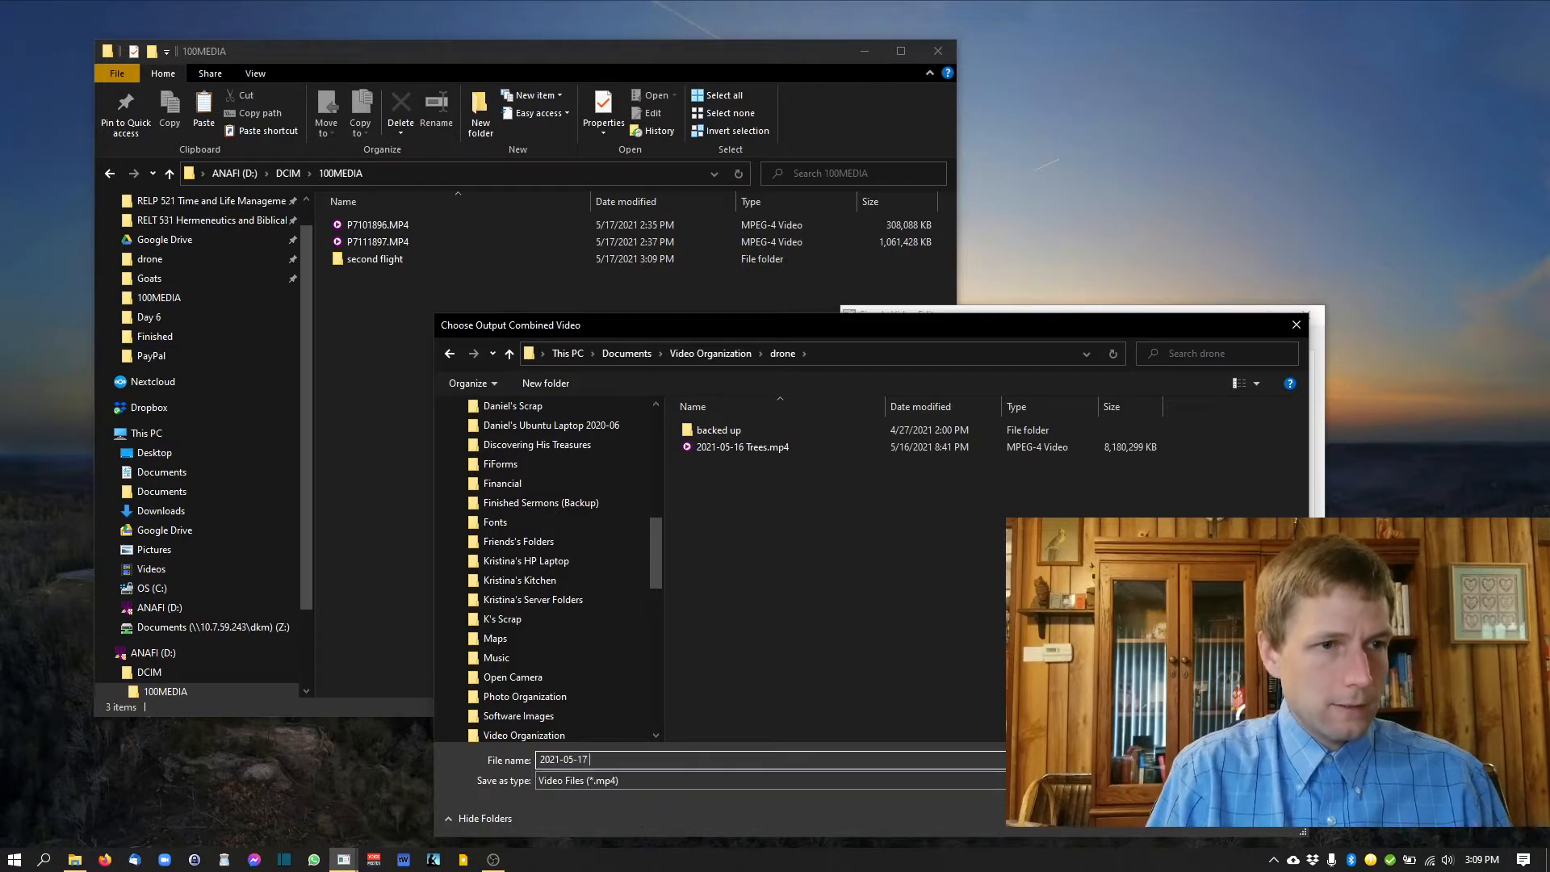
text(Lake F)
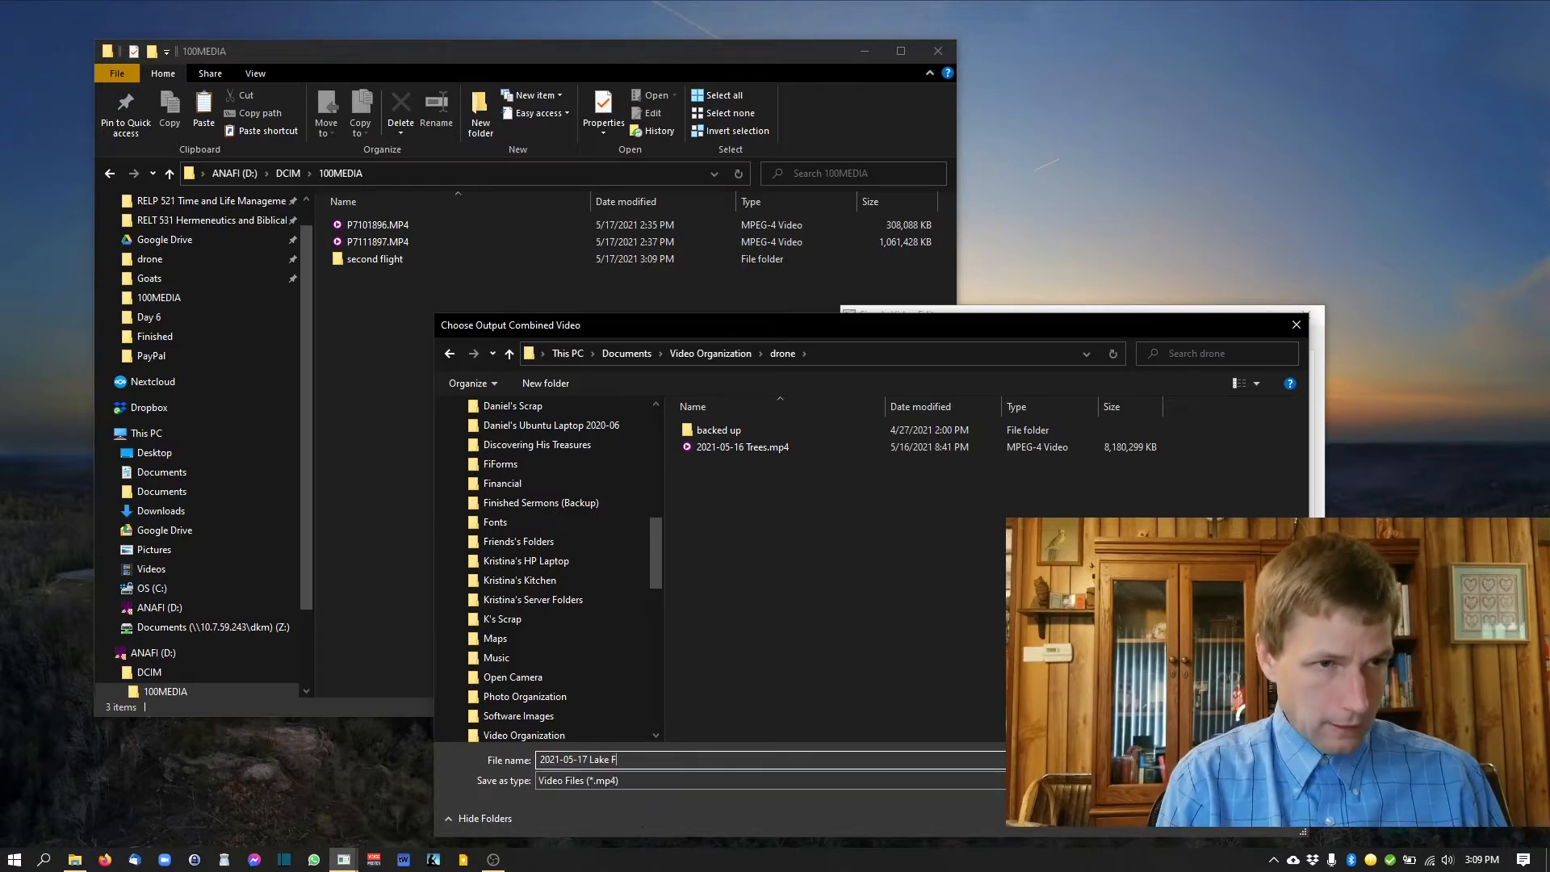
text(light 2)
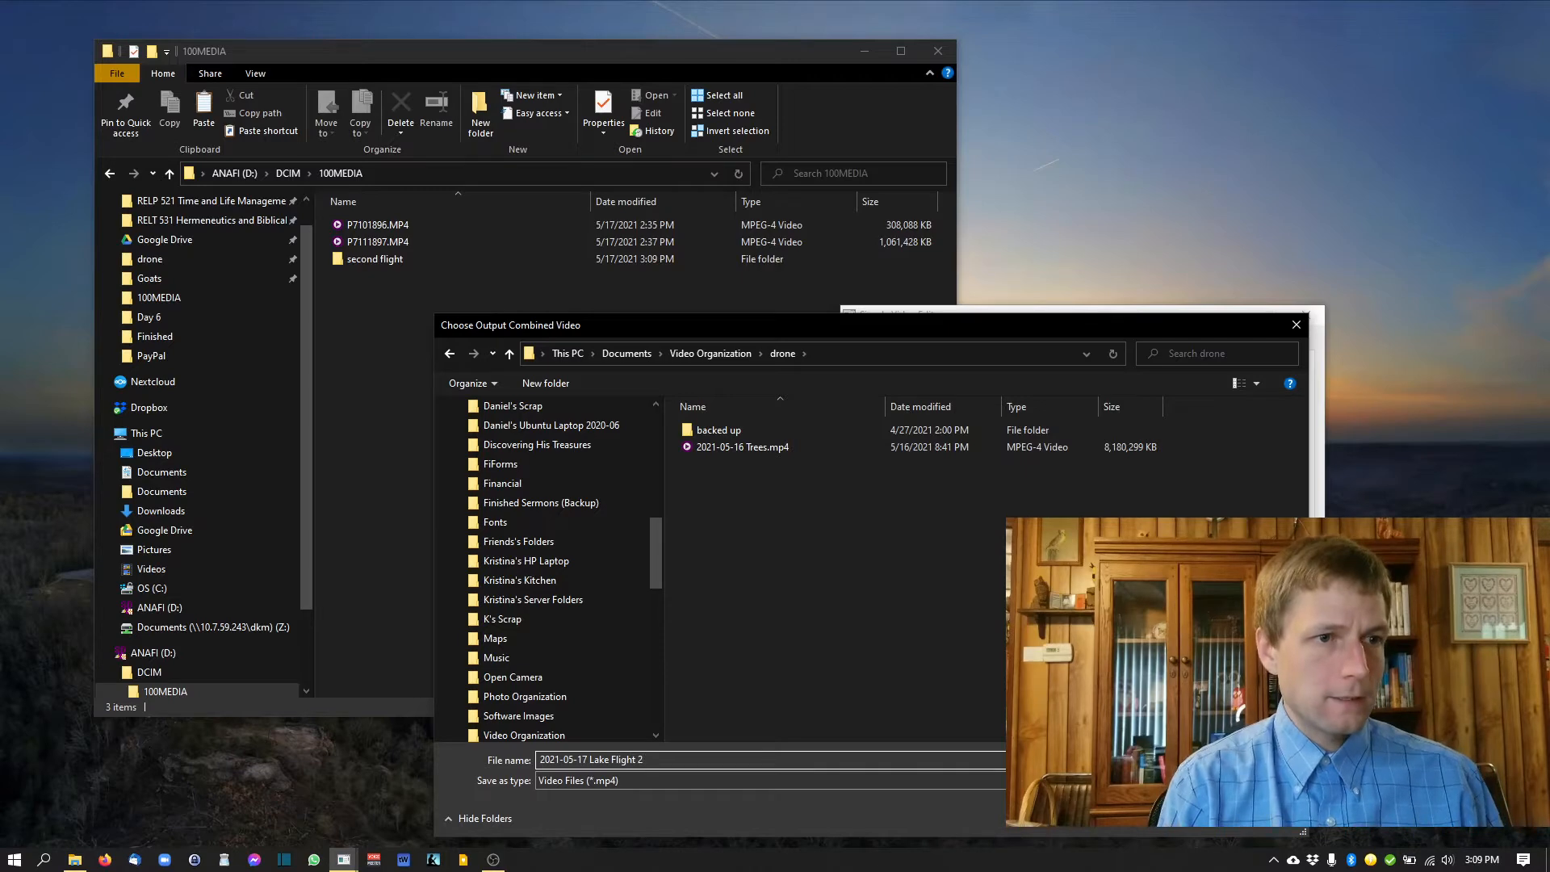
key(Return)
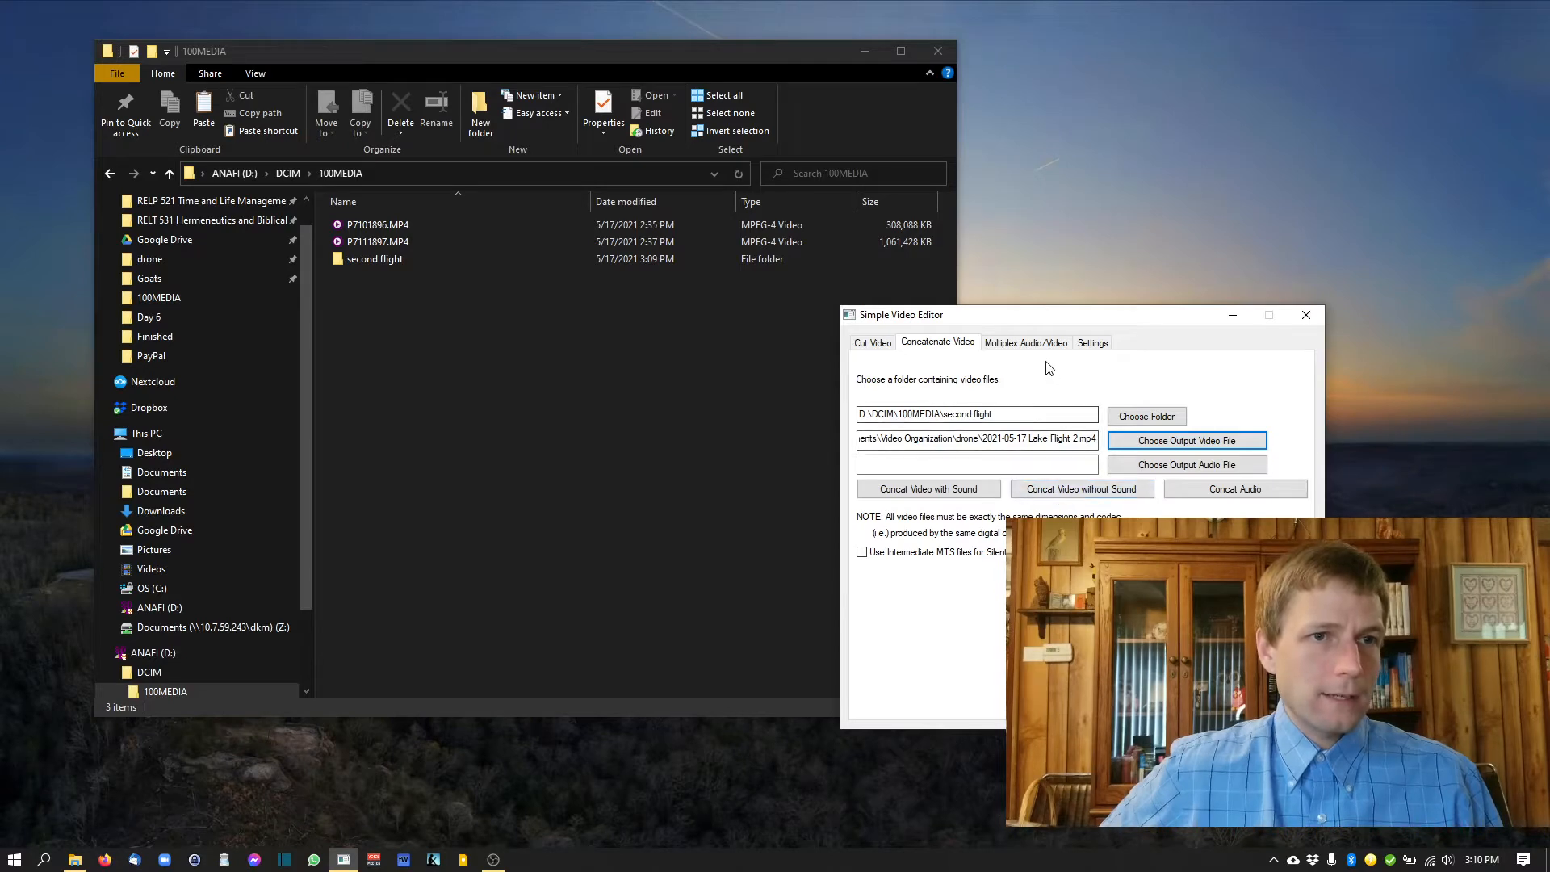
click(1071, 493)
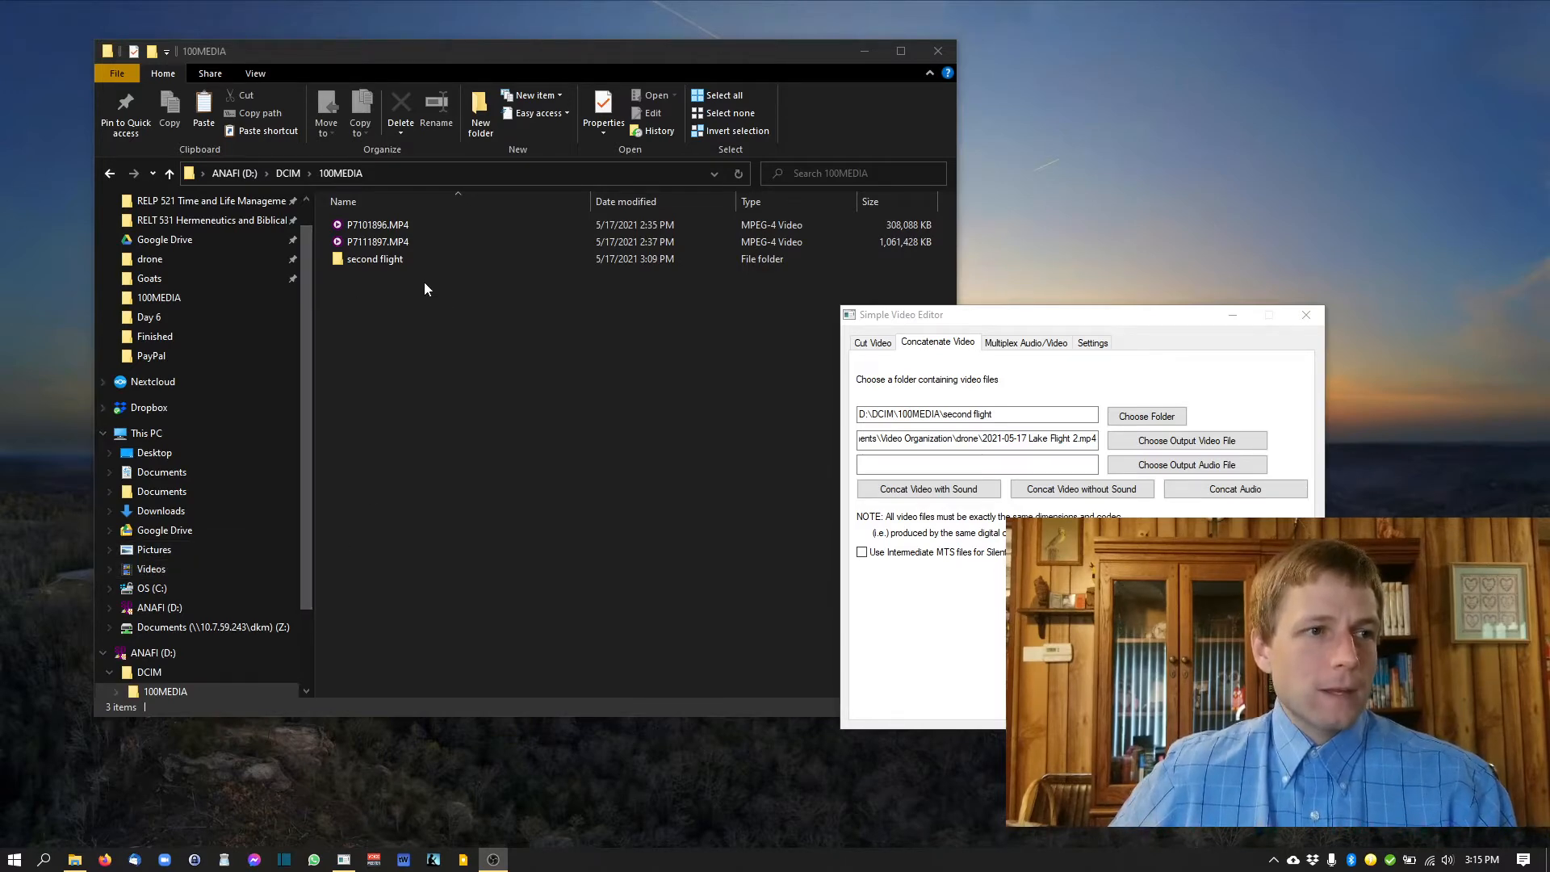
Step: Open the drone folder in File Explorer, play 2021-05-17 Lake Flight 2.mp4, skim it through to the end, and close the player
click(166, 260)
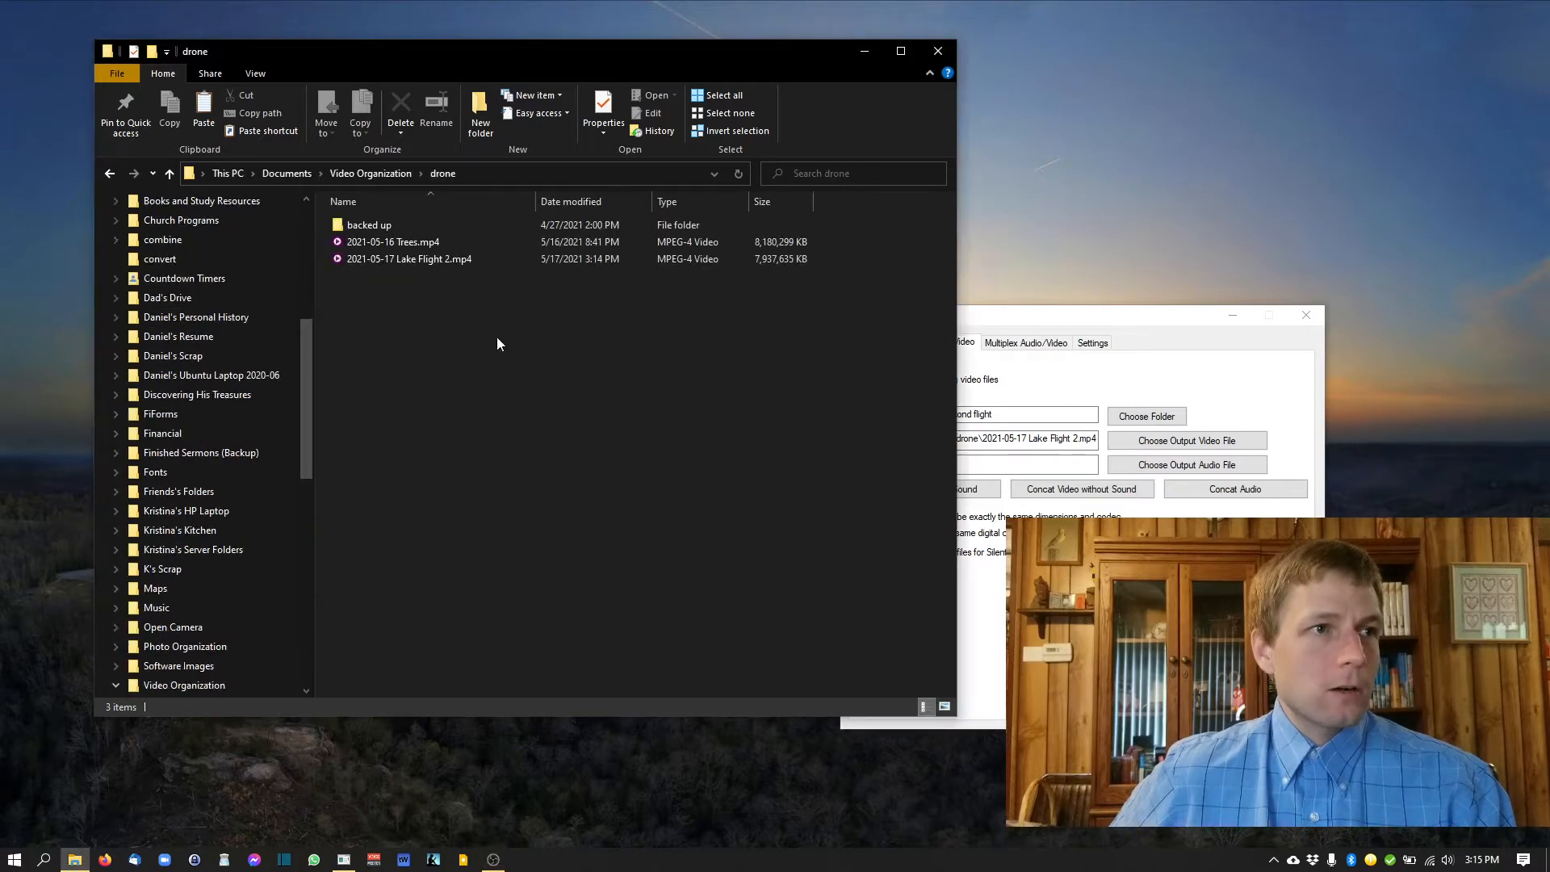
click(424, 261)
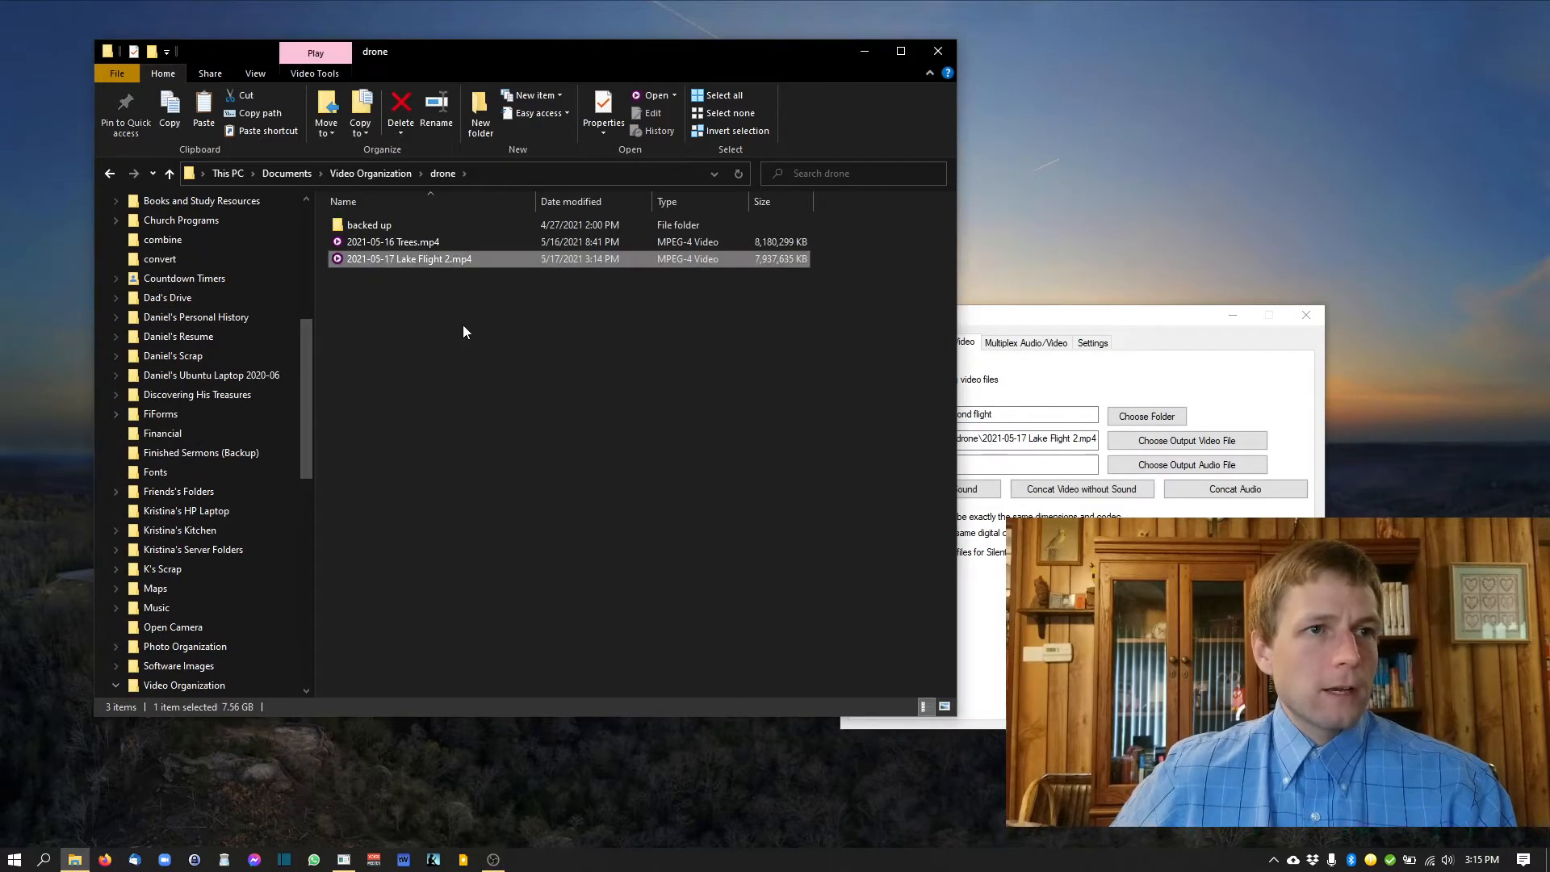
double_click(431, 260)
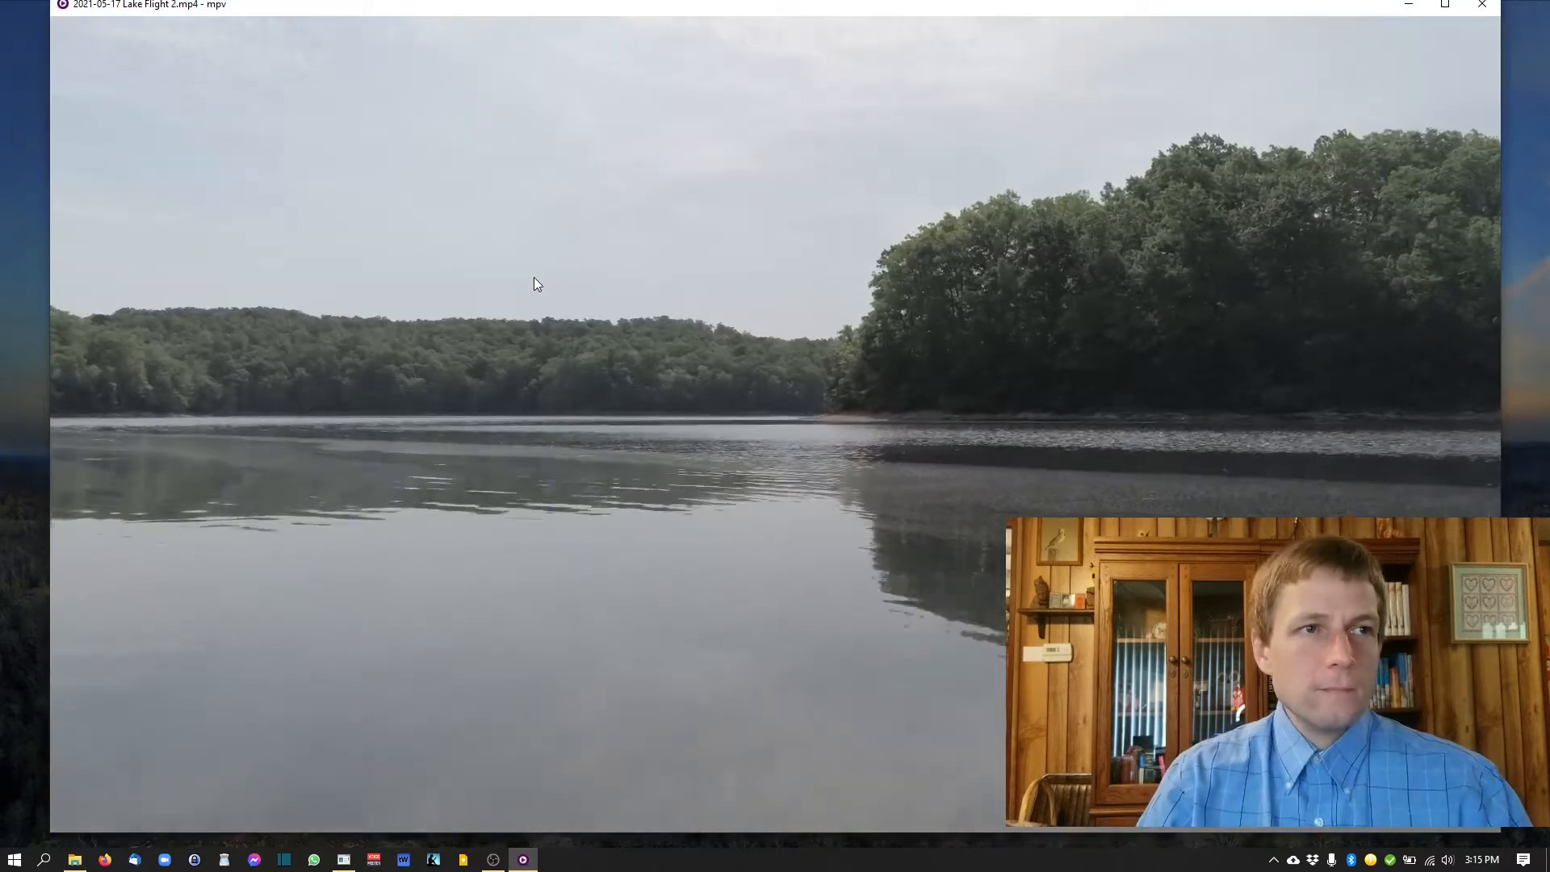
mouse_move(525, 719)
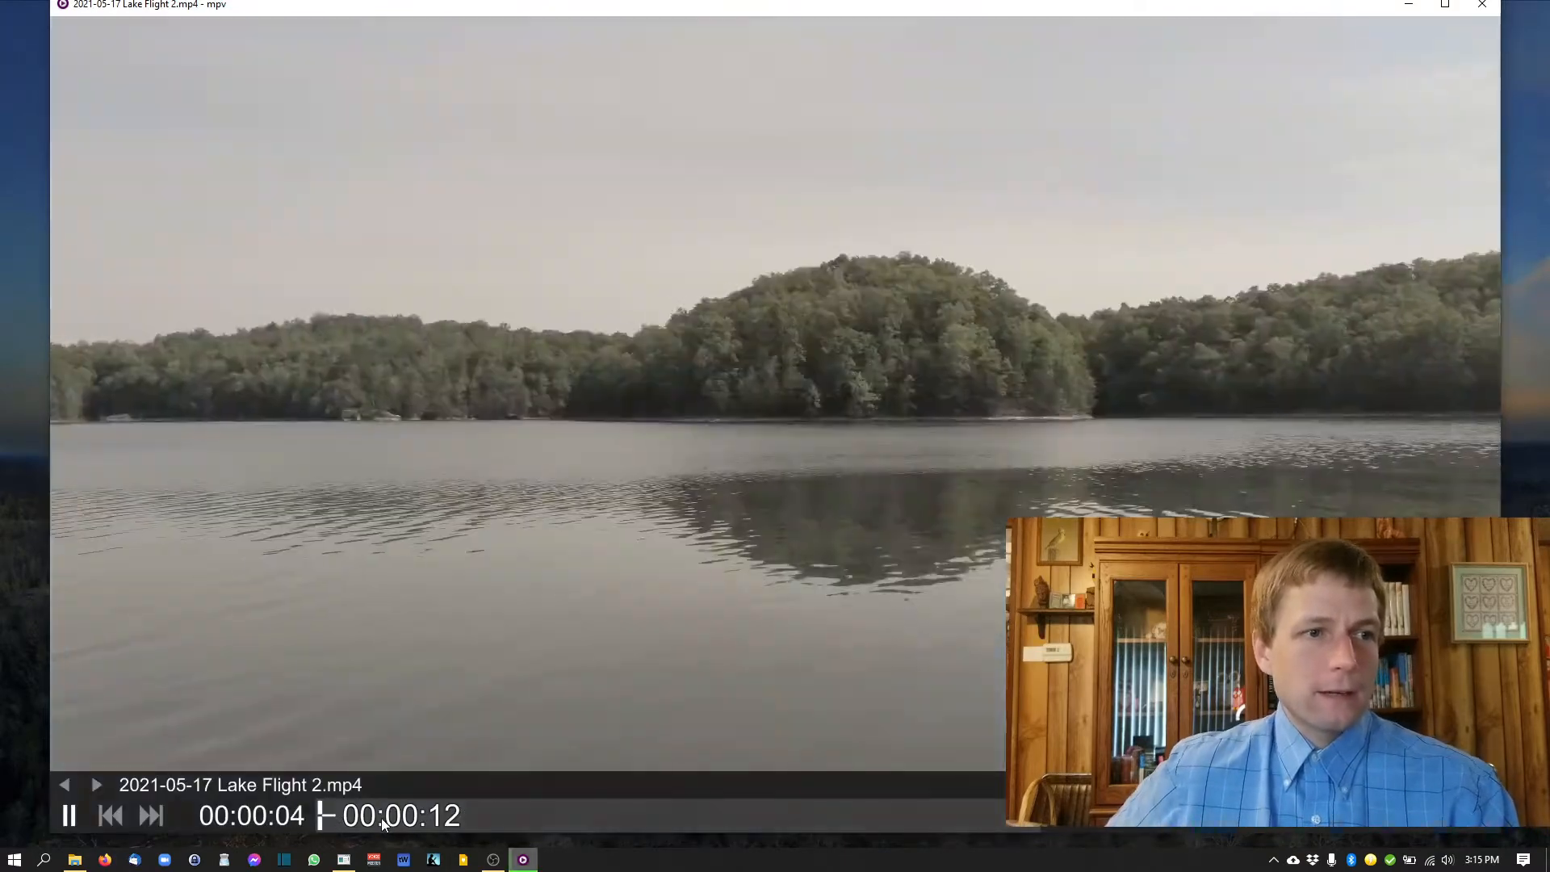
drag(383, 821, 443, 822)
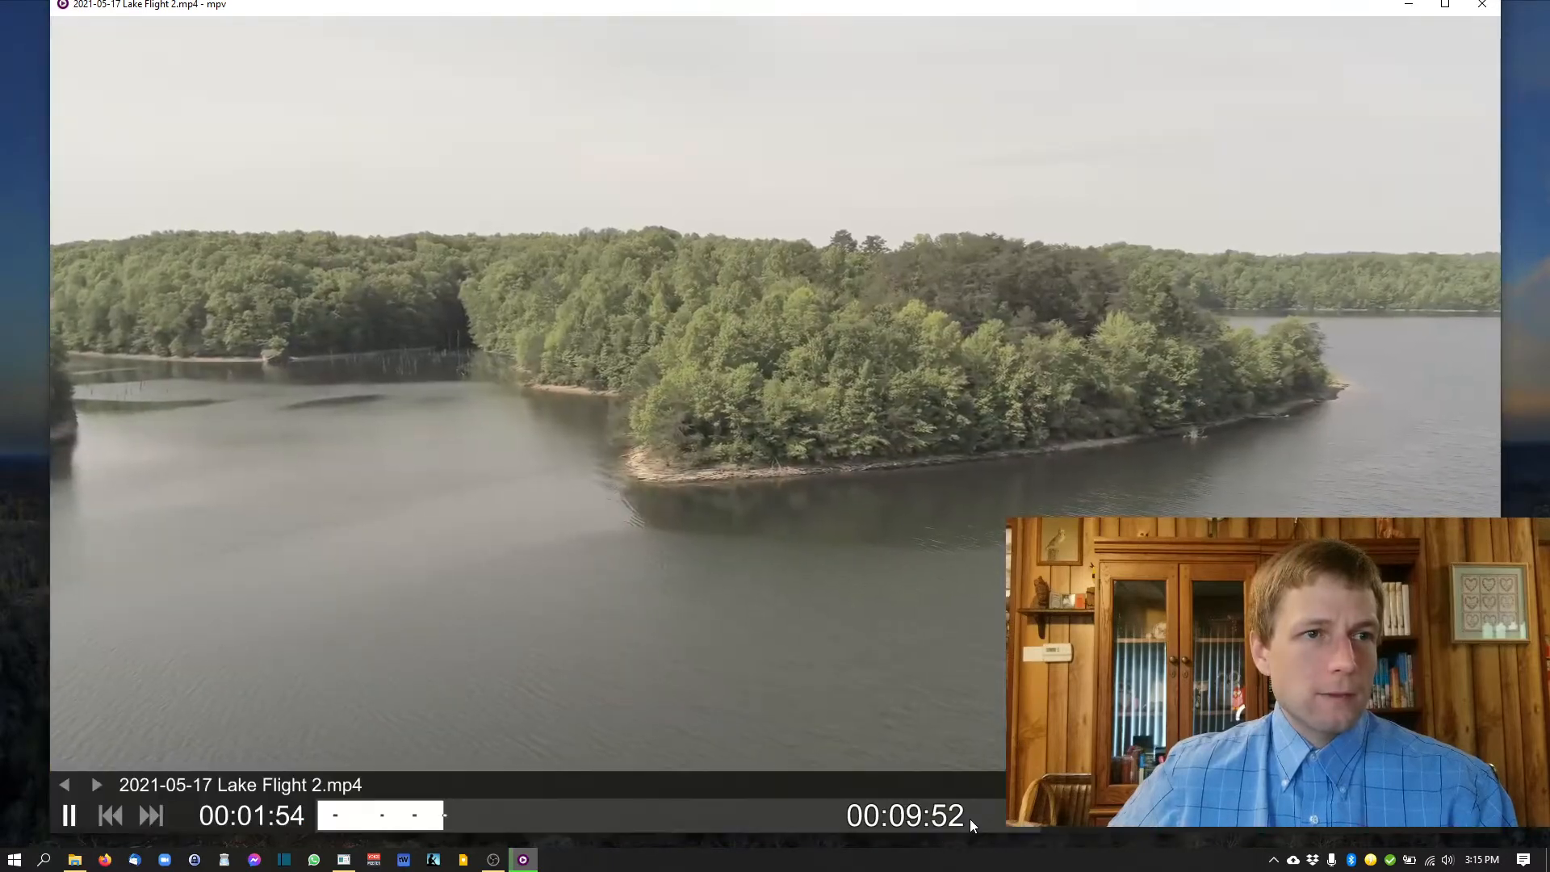
click(970, 819)
click(1014, 823)
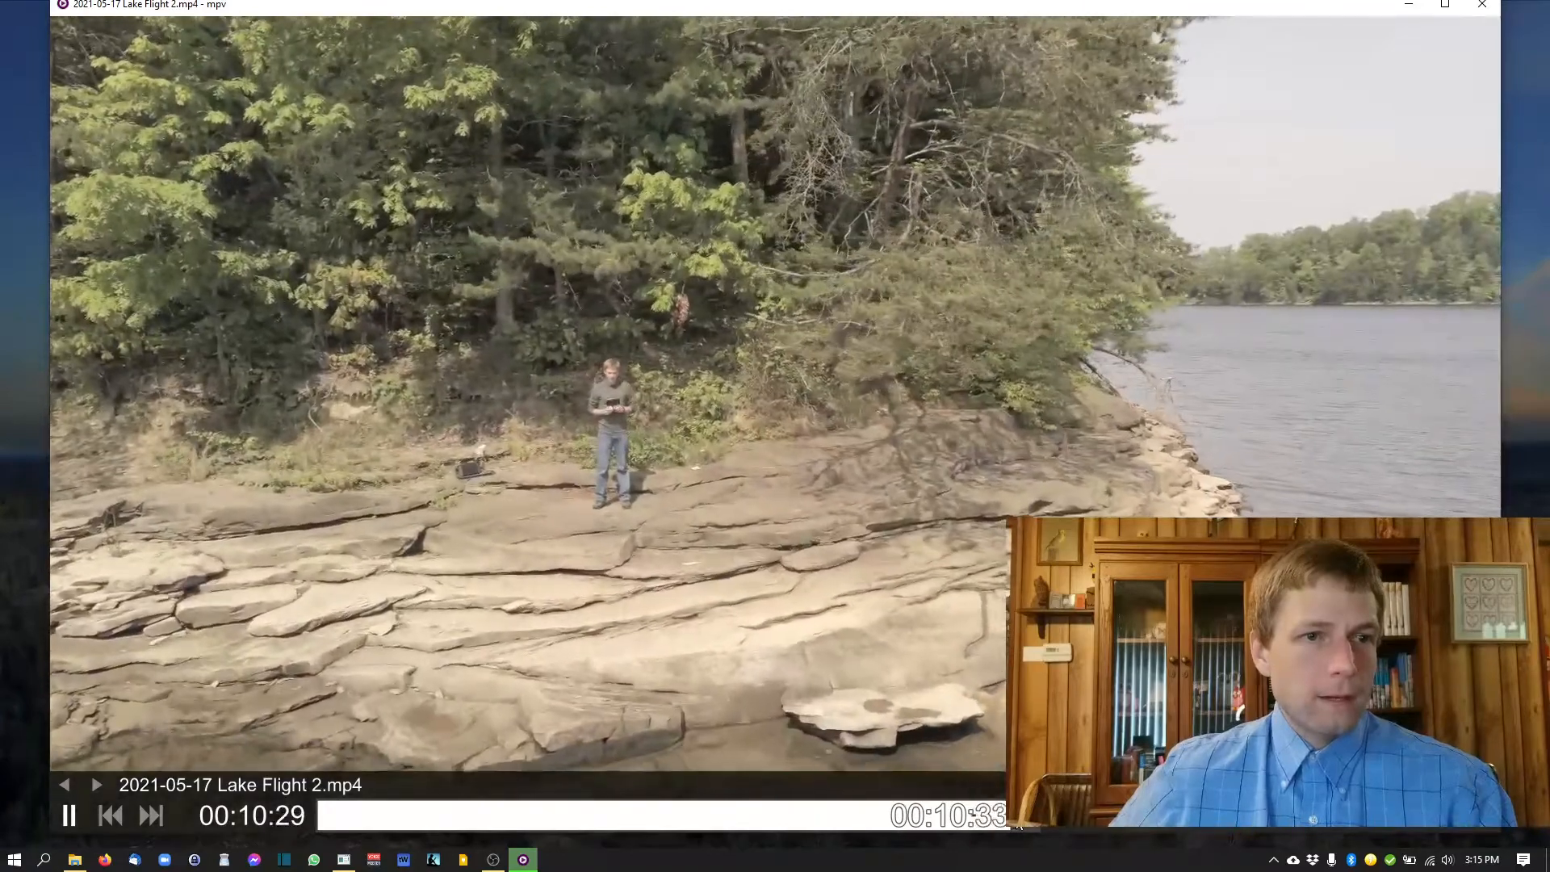
click(1048, 825)
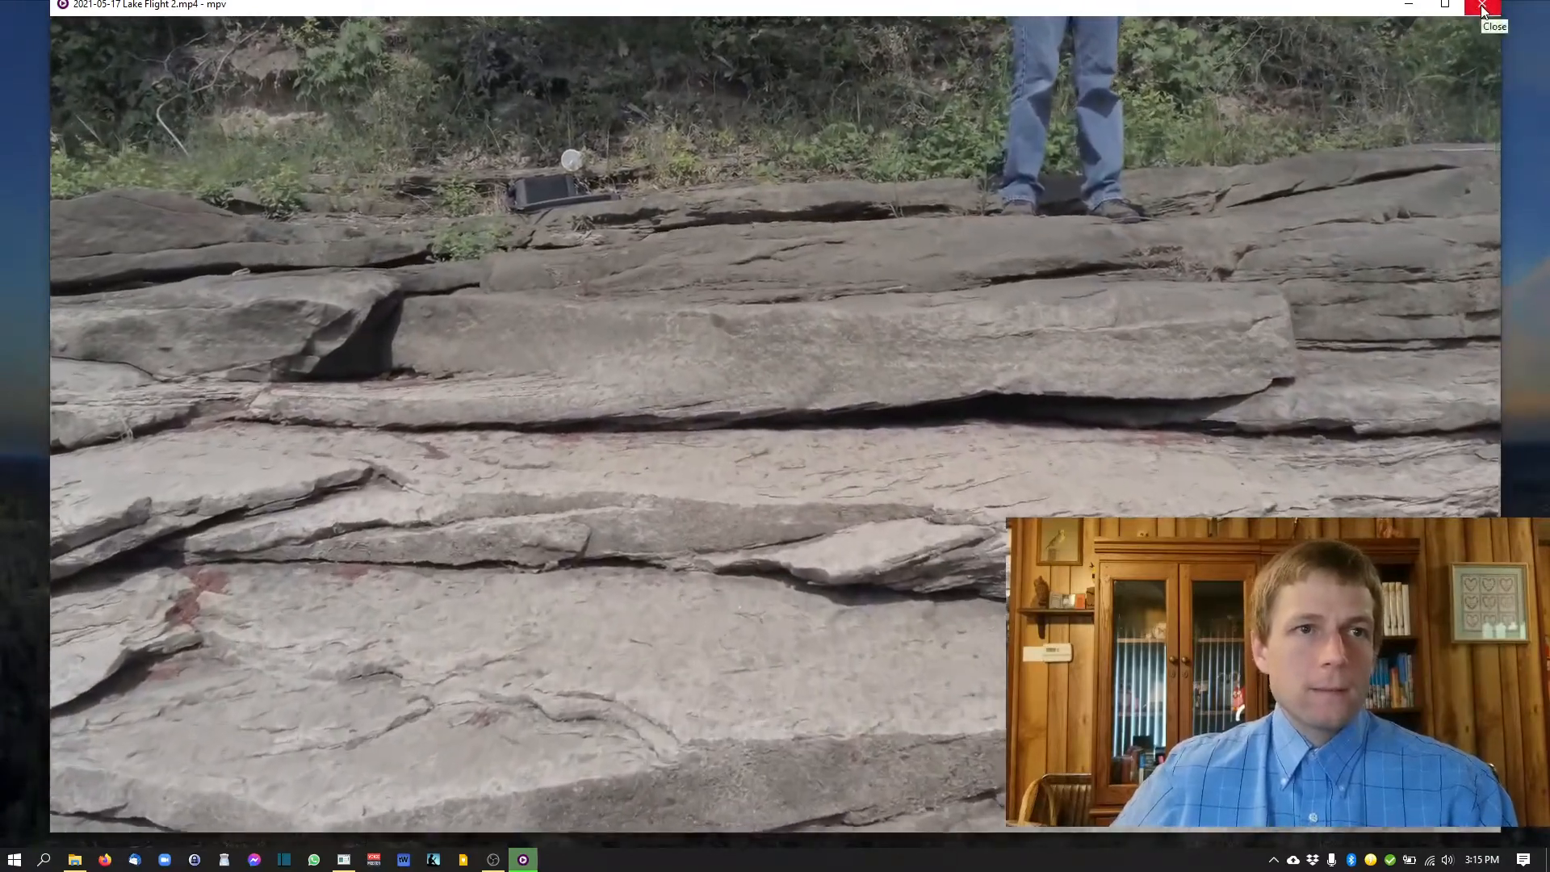
click(1483, 9)
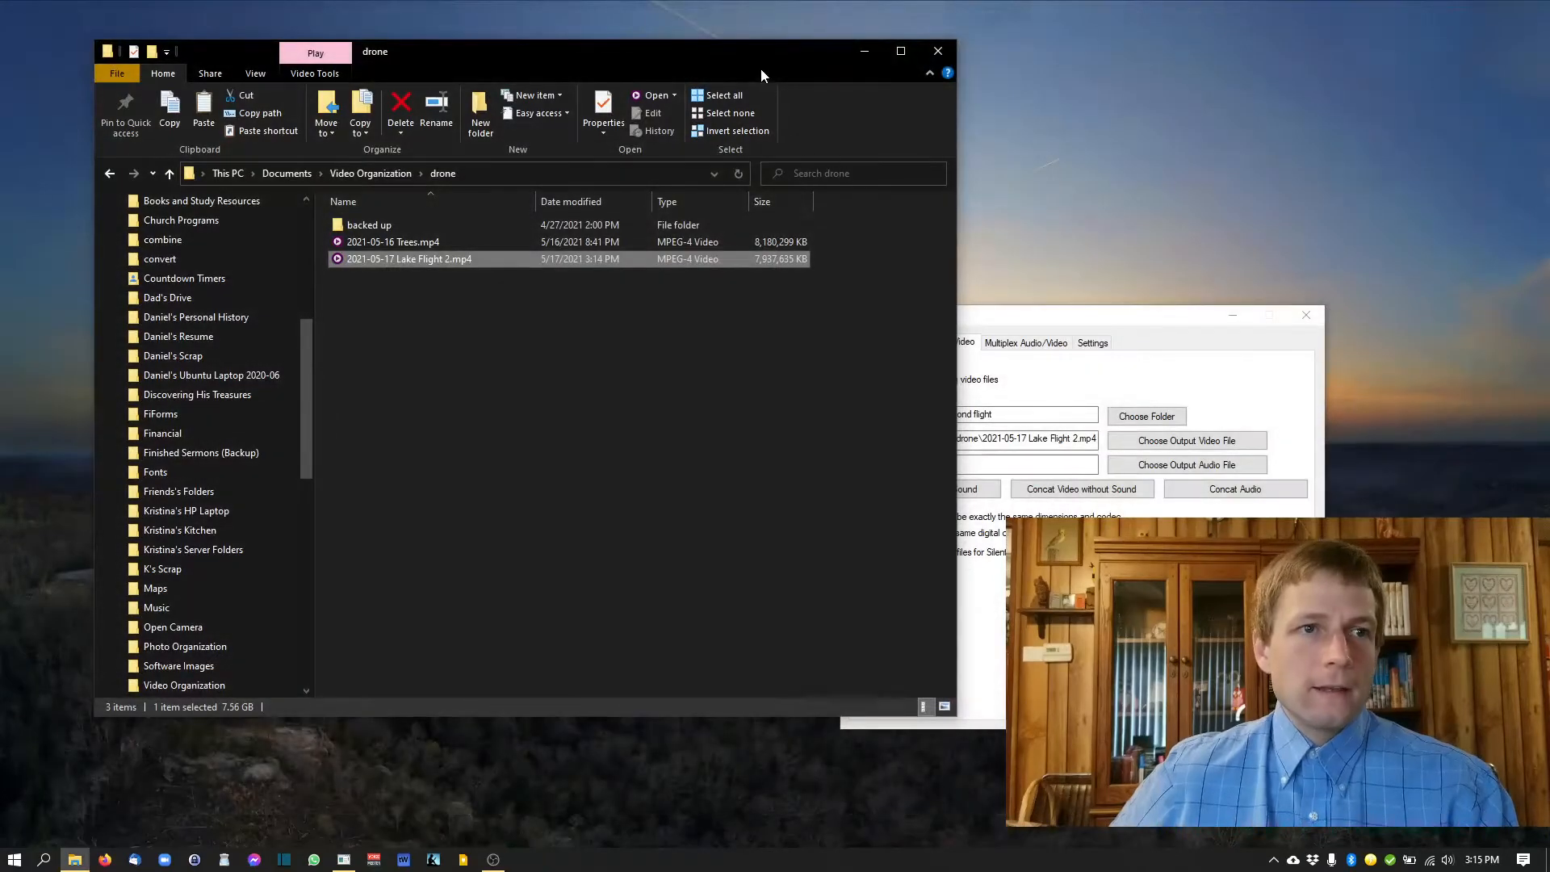
Step: Rearrange the windows, show Simple Video Editor's Cut Video functions, and choose 20210513_152300.mp4 from the Goats folder as the source file
drag(760, 70, 704, 82)
drag(980, 314, 921, 354)
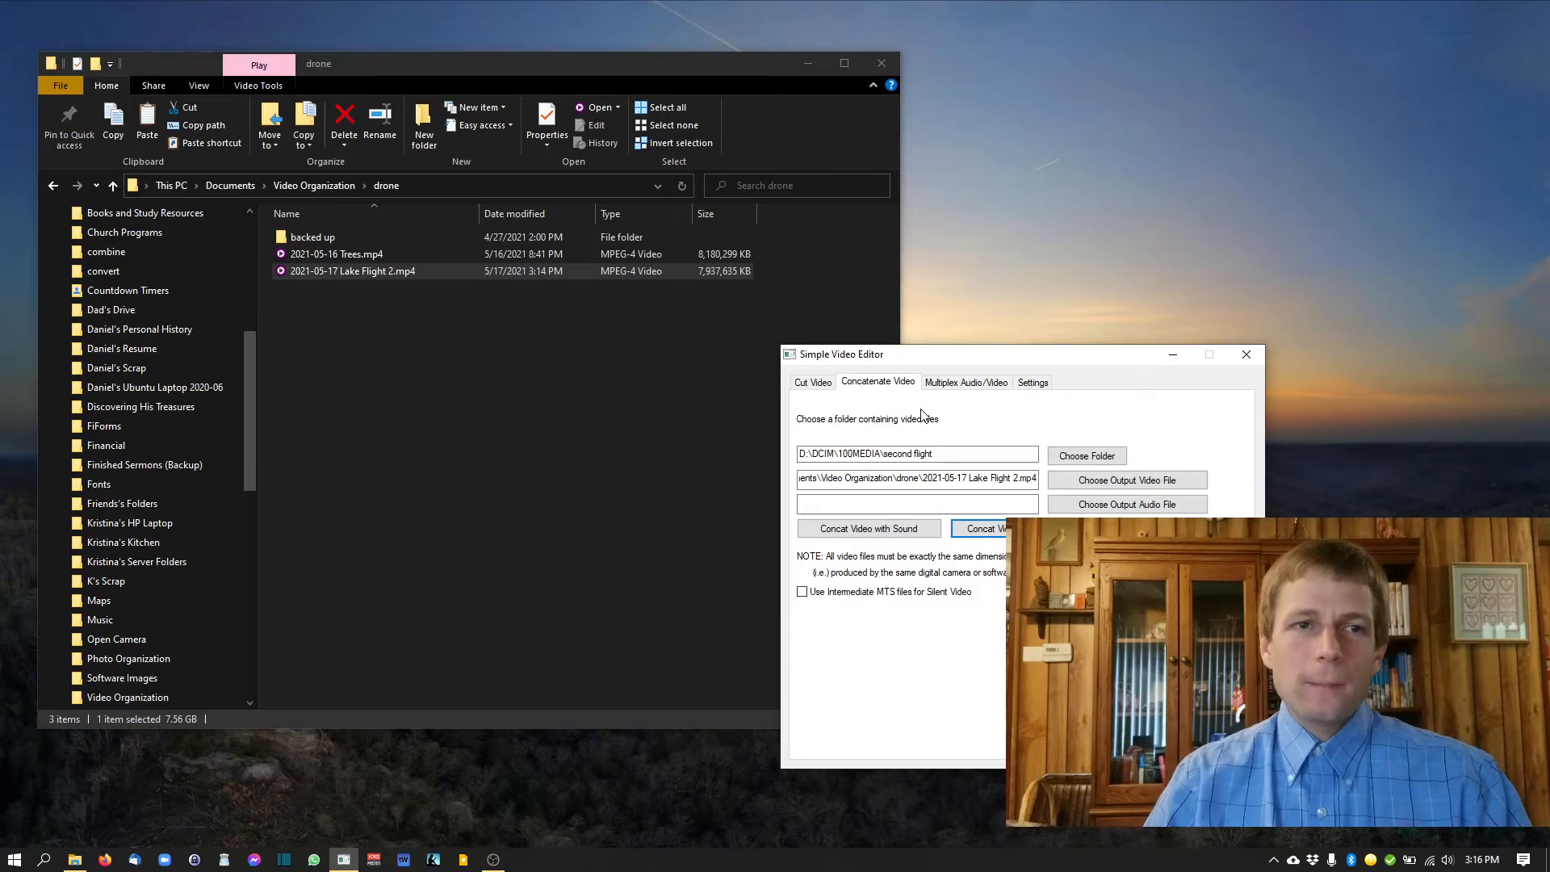
click(814, 383)
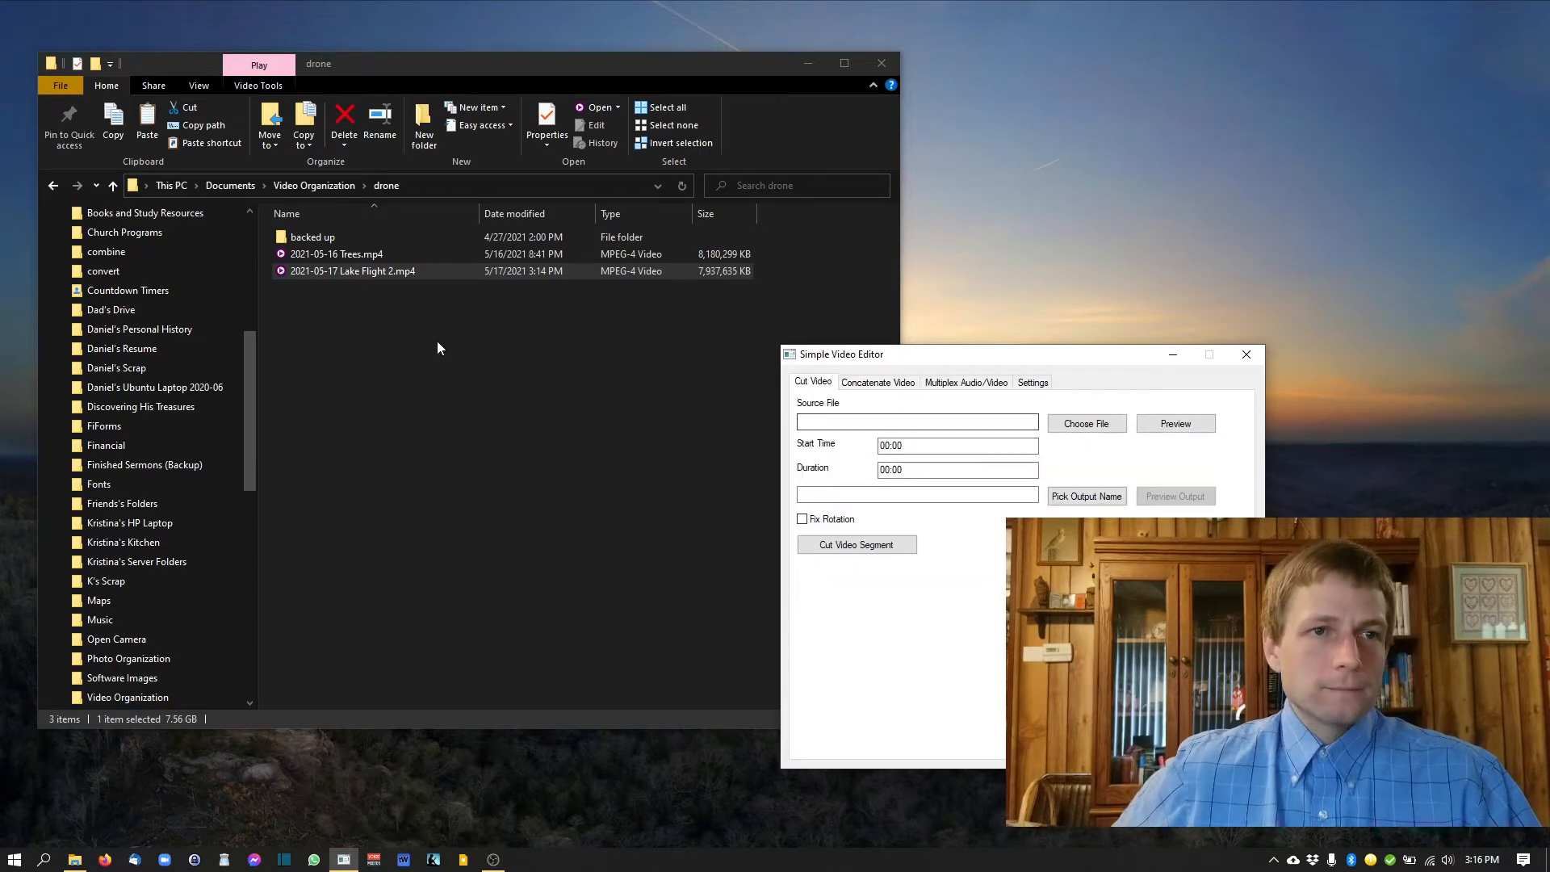
click(1086, 423)
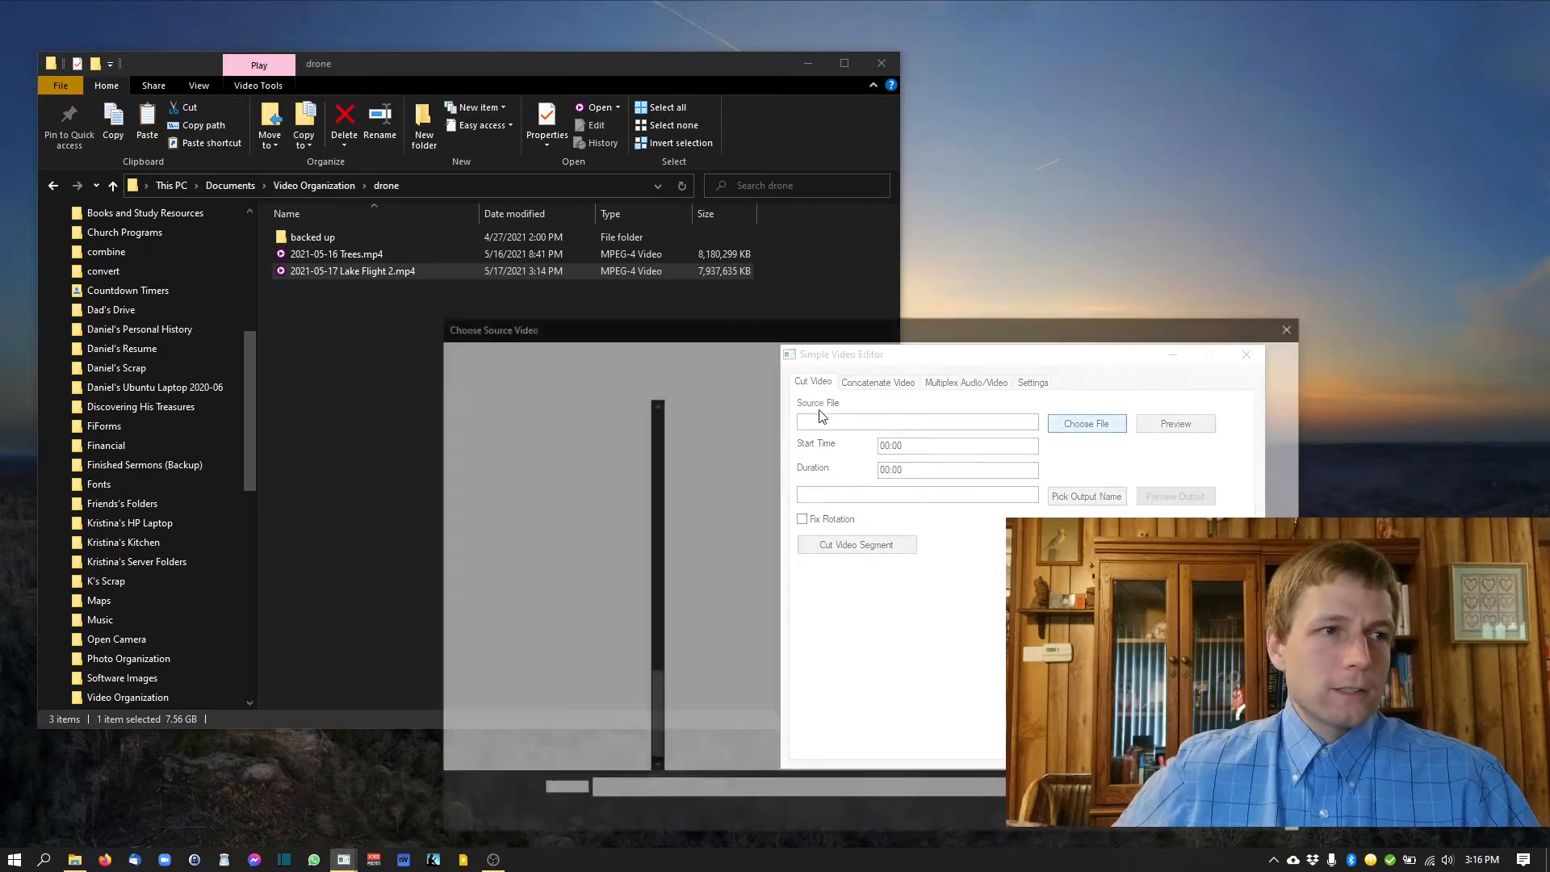
drag(646, 656, 651, 462)
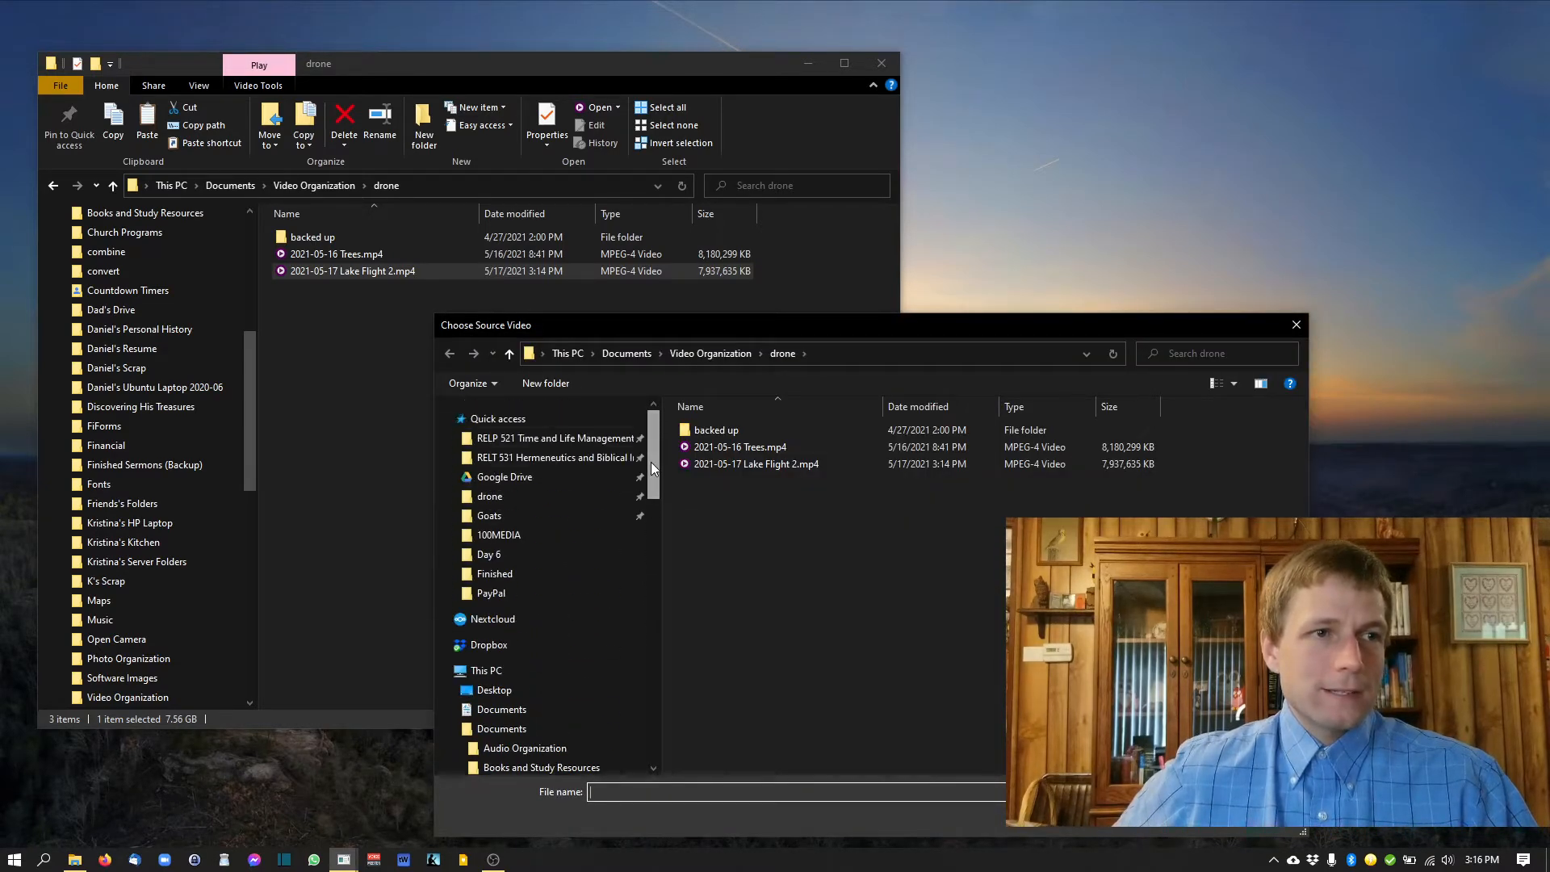
click(510, 522)
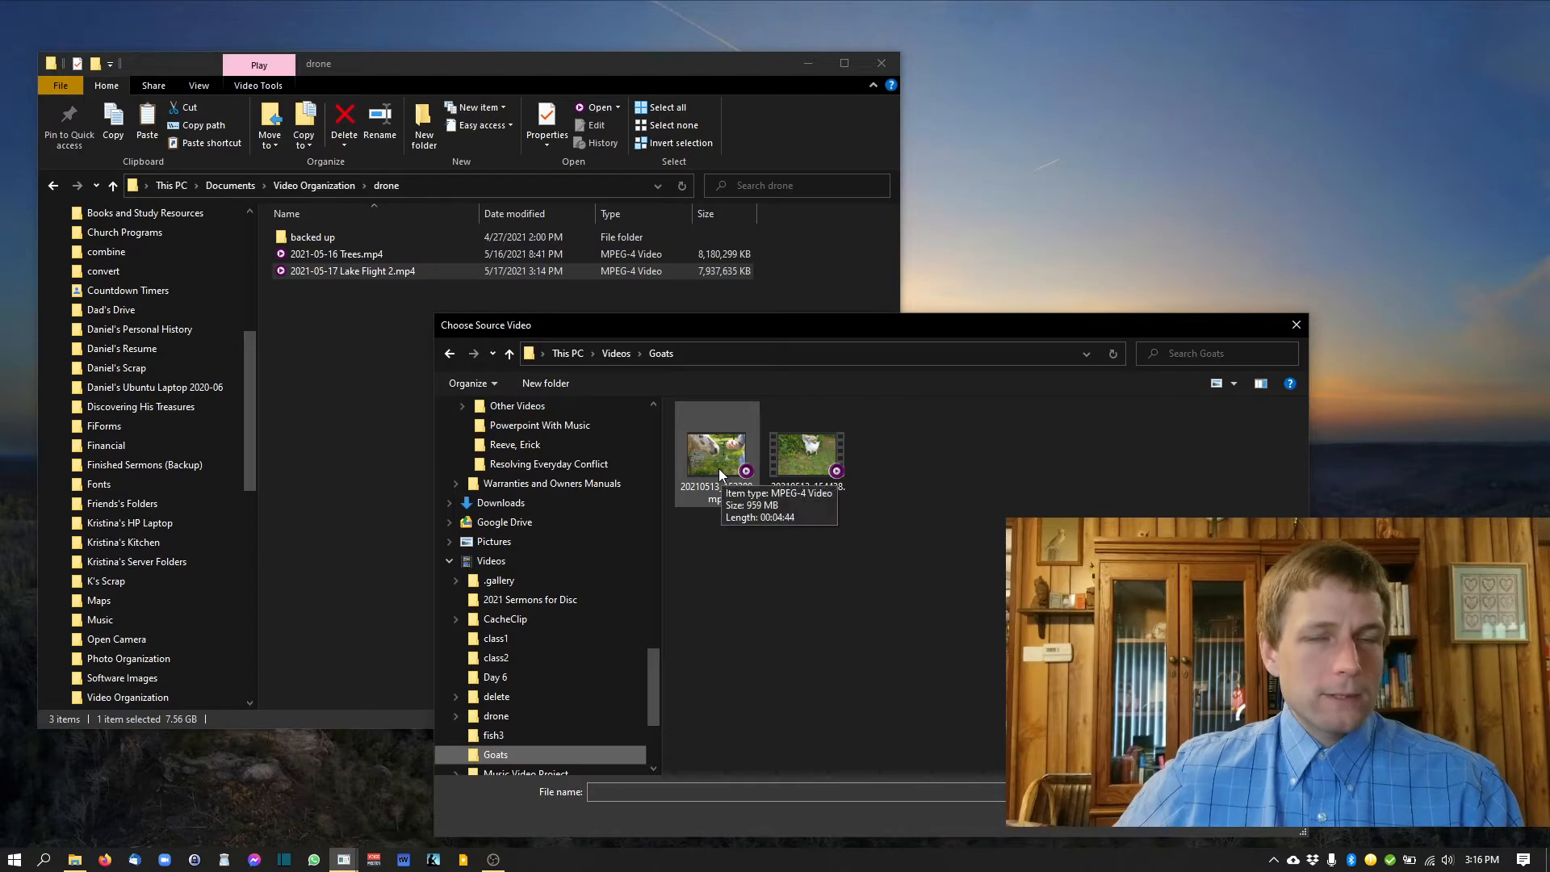
double_click(719, 469)
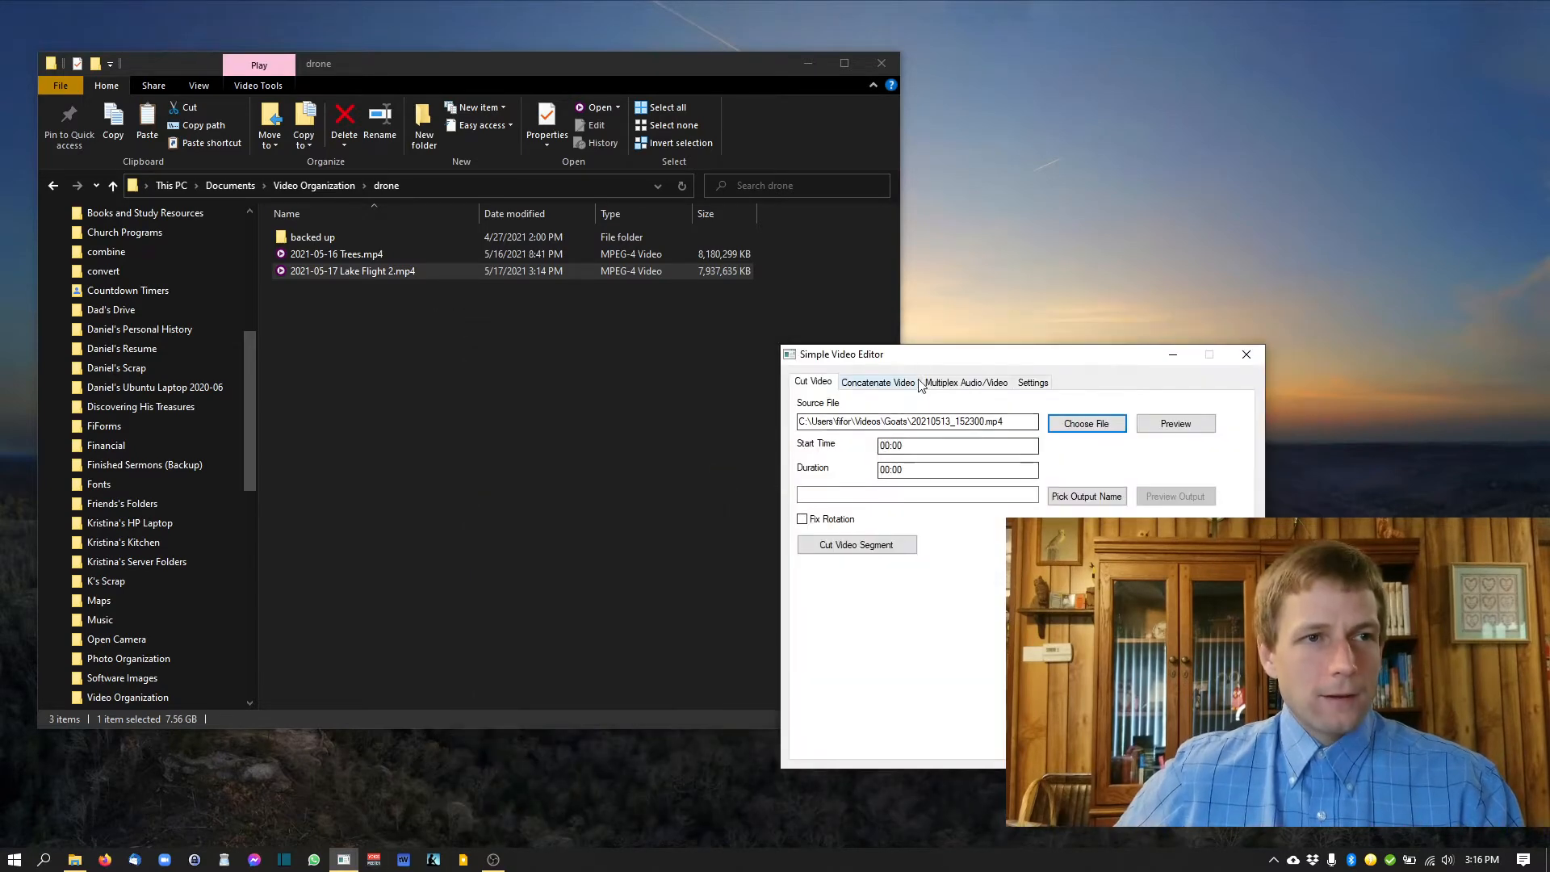
Step: Move the editor window clear of the webcam area, preview the source video, and seek to 00:01:13
drag(954, 362, 758, 352)
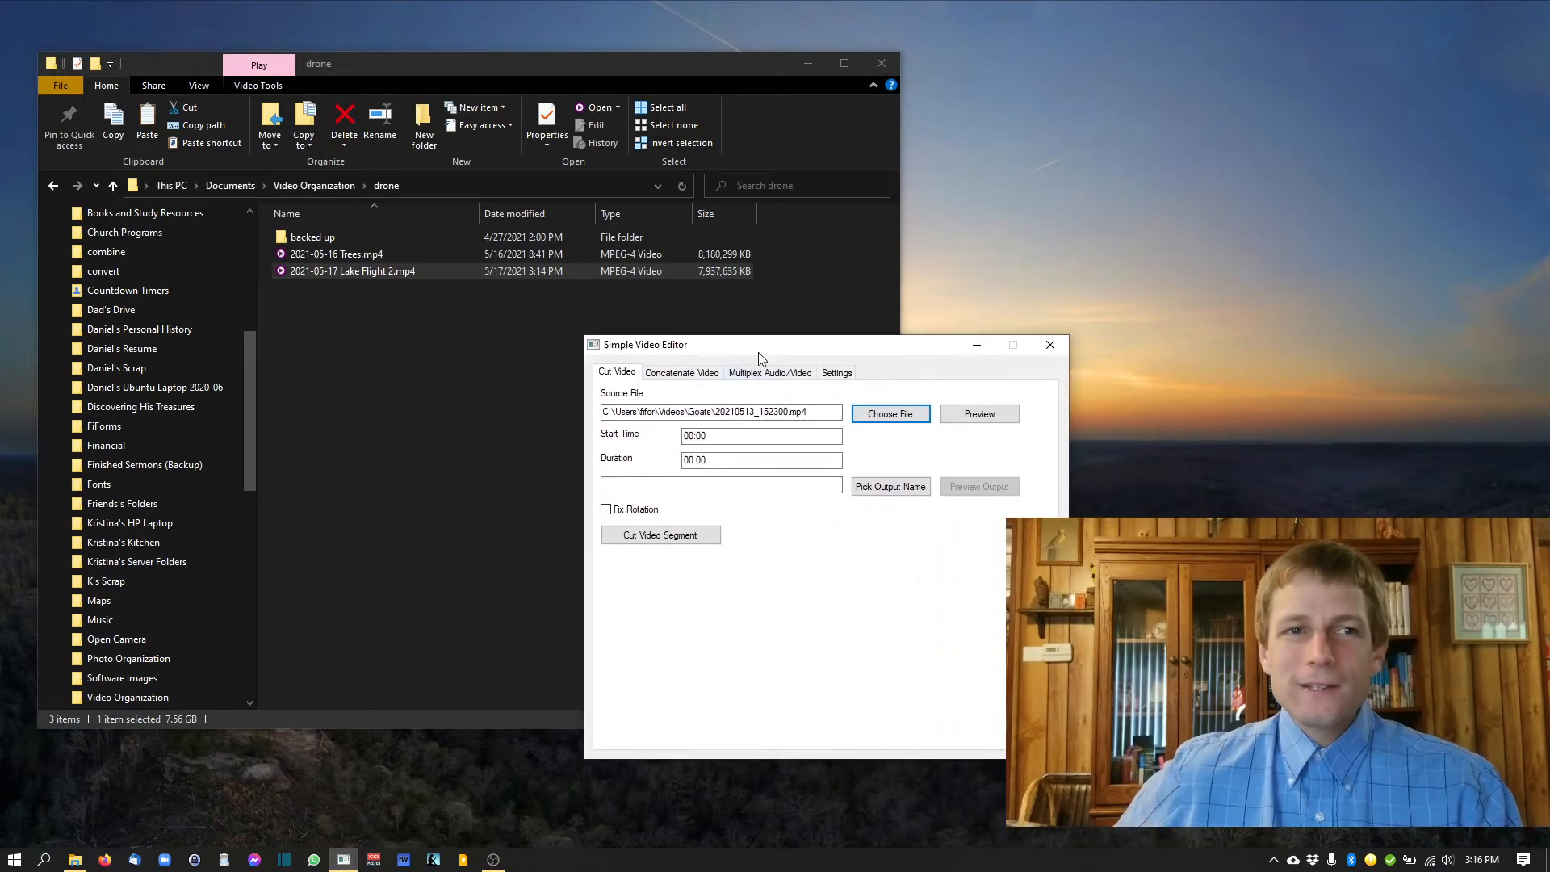
click(975, 413)
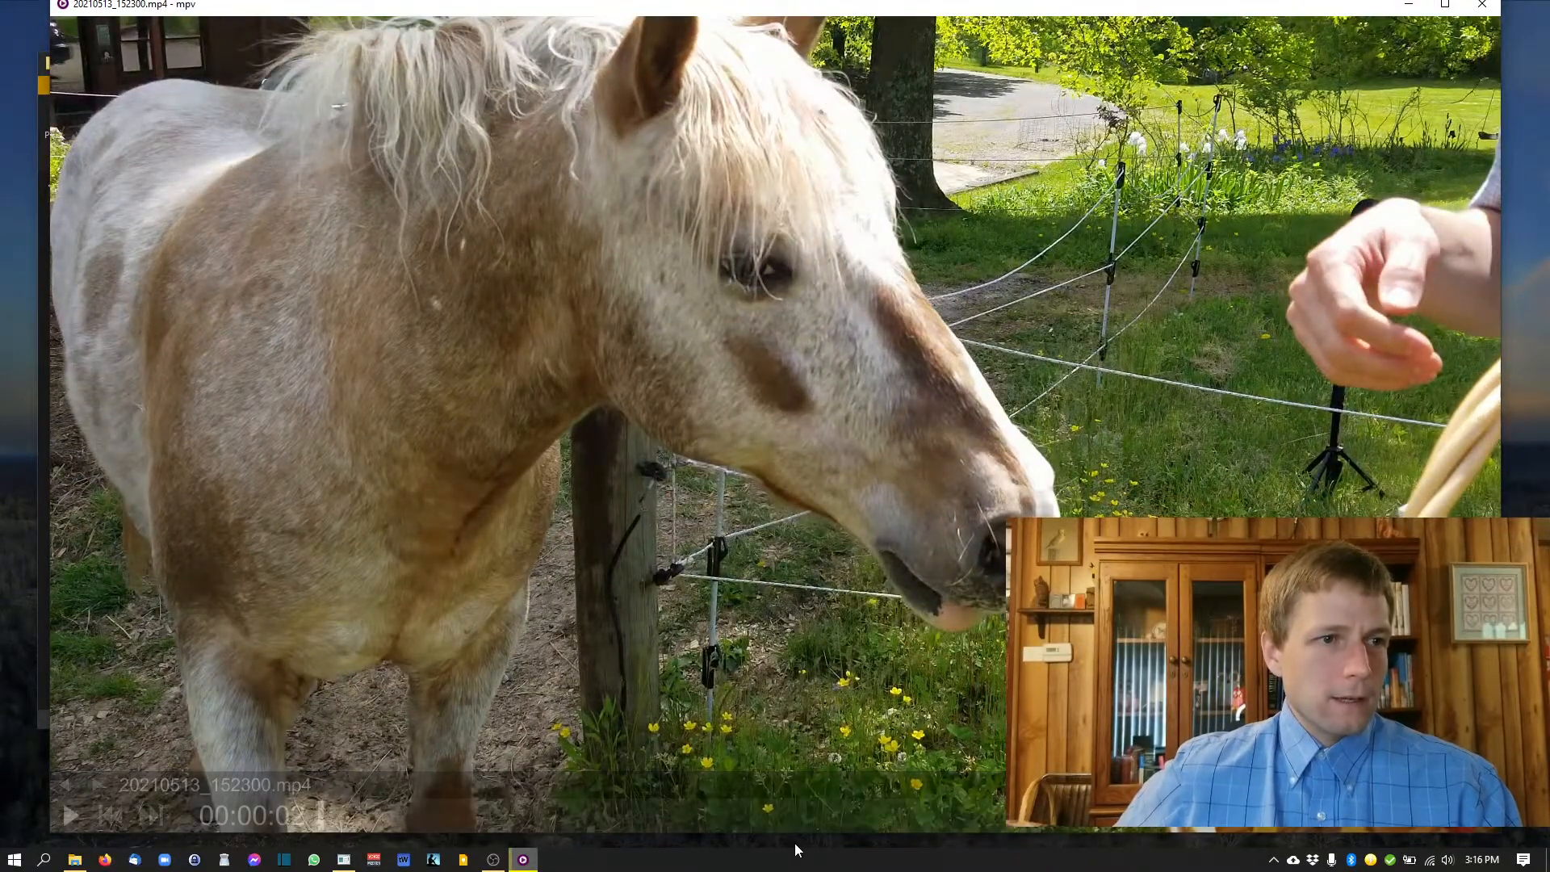
click(541, 817)
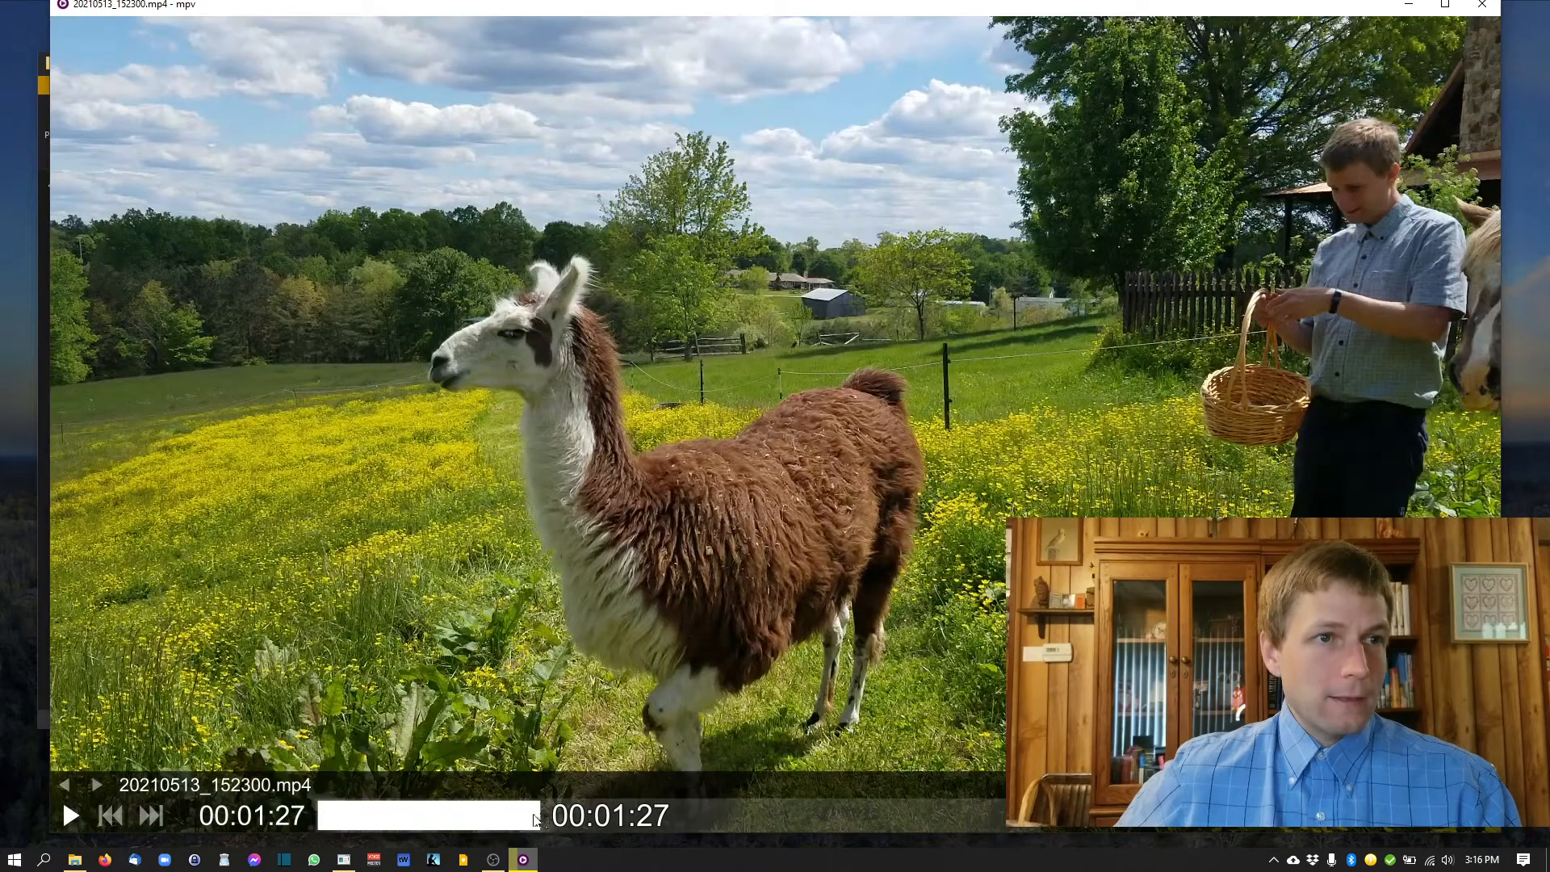
drag(535, 820, 507, 819)
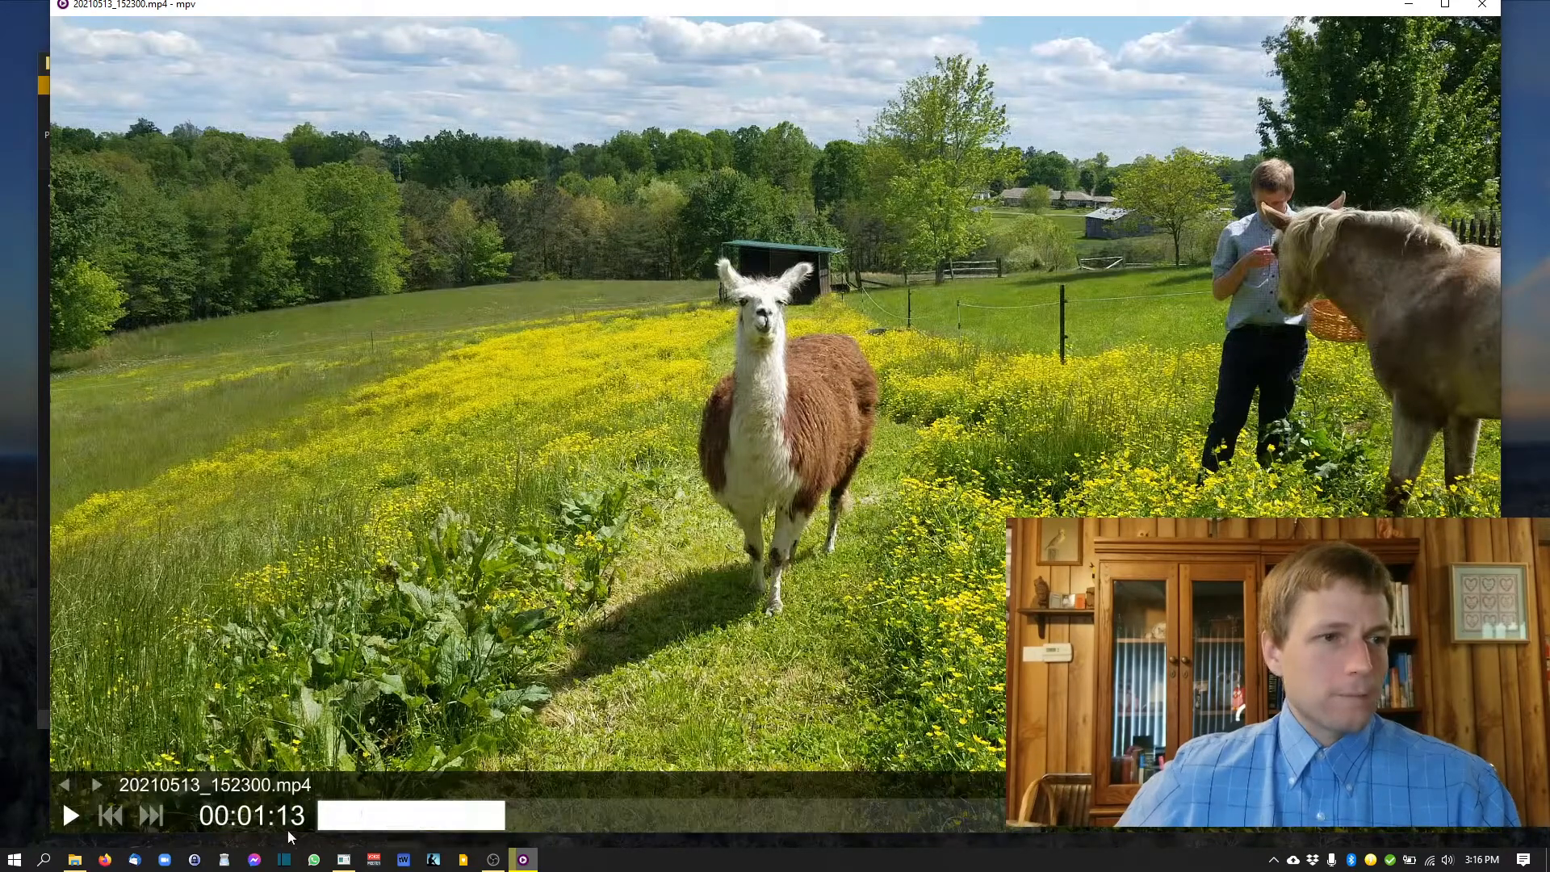
Step: Play the source video from 00:01:13 to 00:01:25 to find the segment's end, and close the player
click(68, 815)
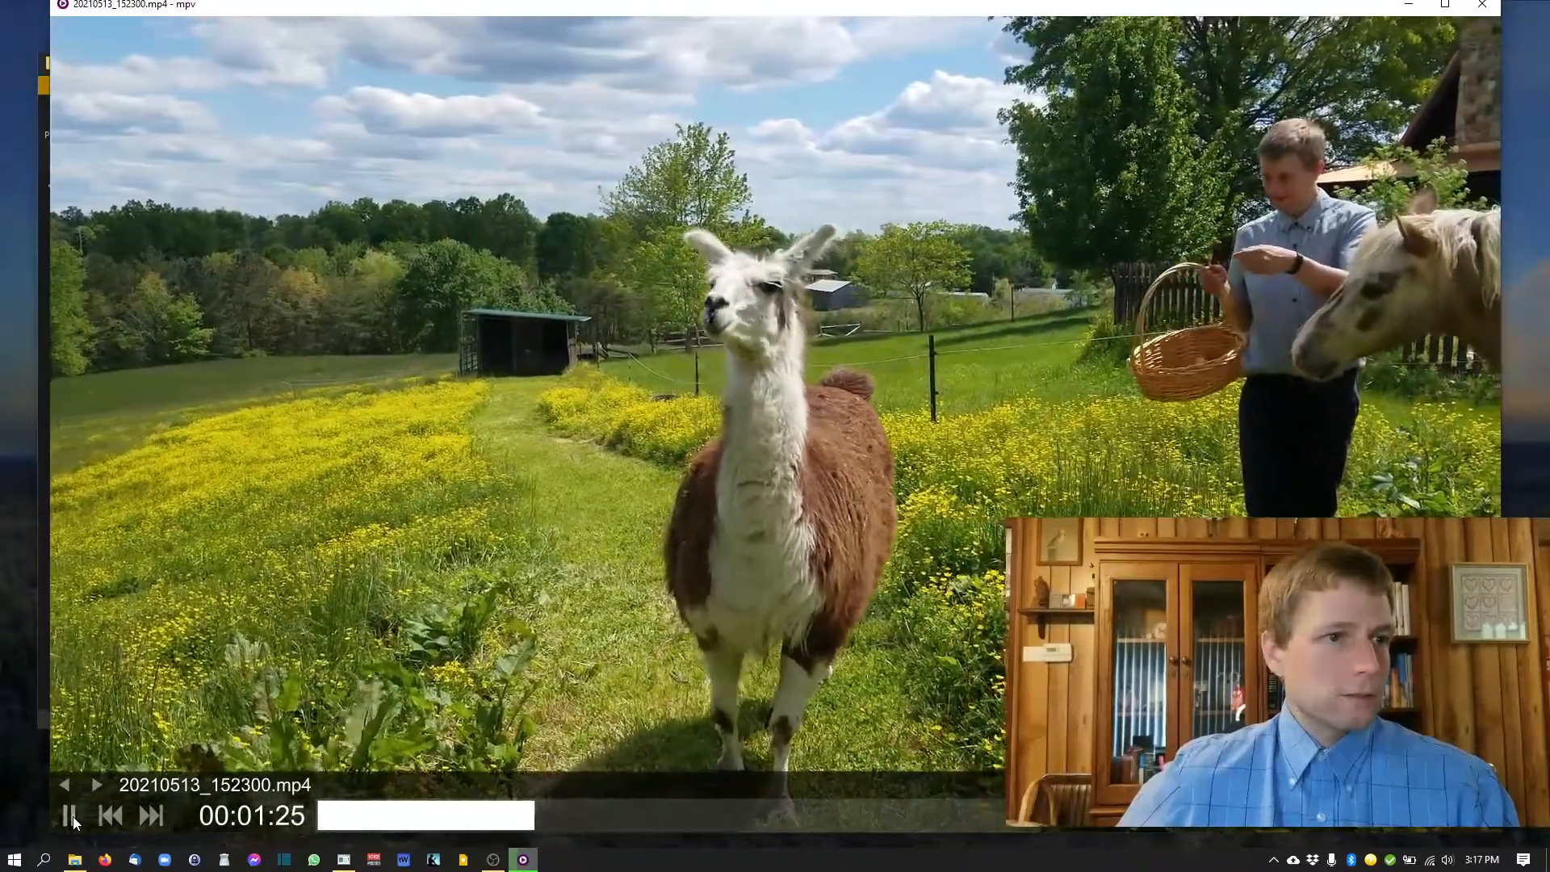
click(71, 818)
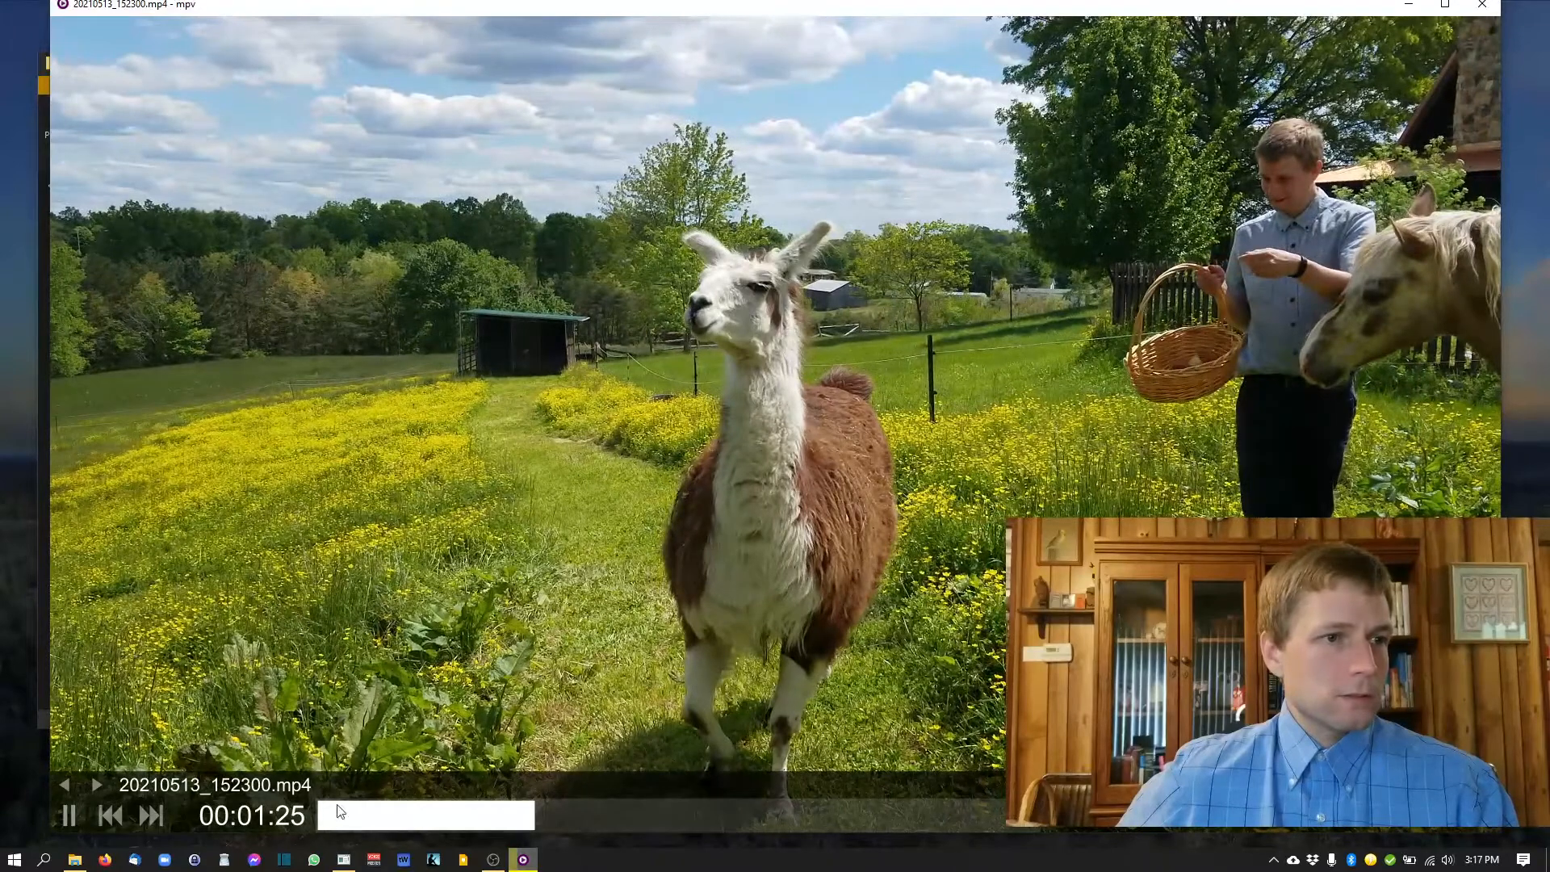
click(1471, 11)
Step: Set the cut's start time to 1:13 and its duration to 12
drag(729, 436, 662, 437)
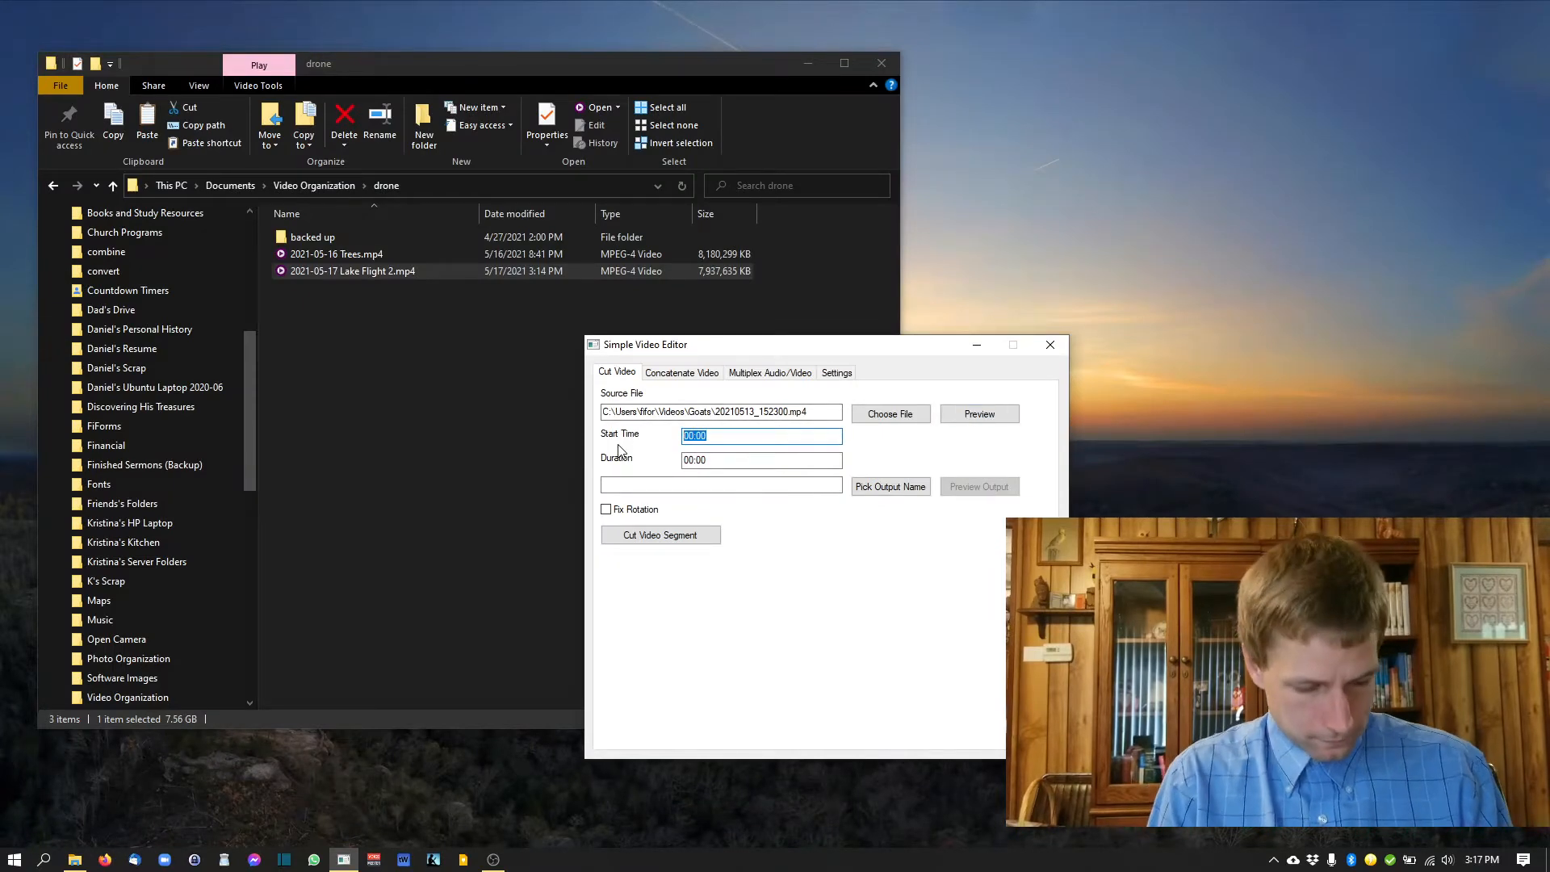
text(1)
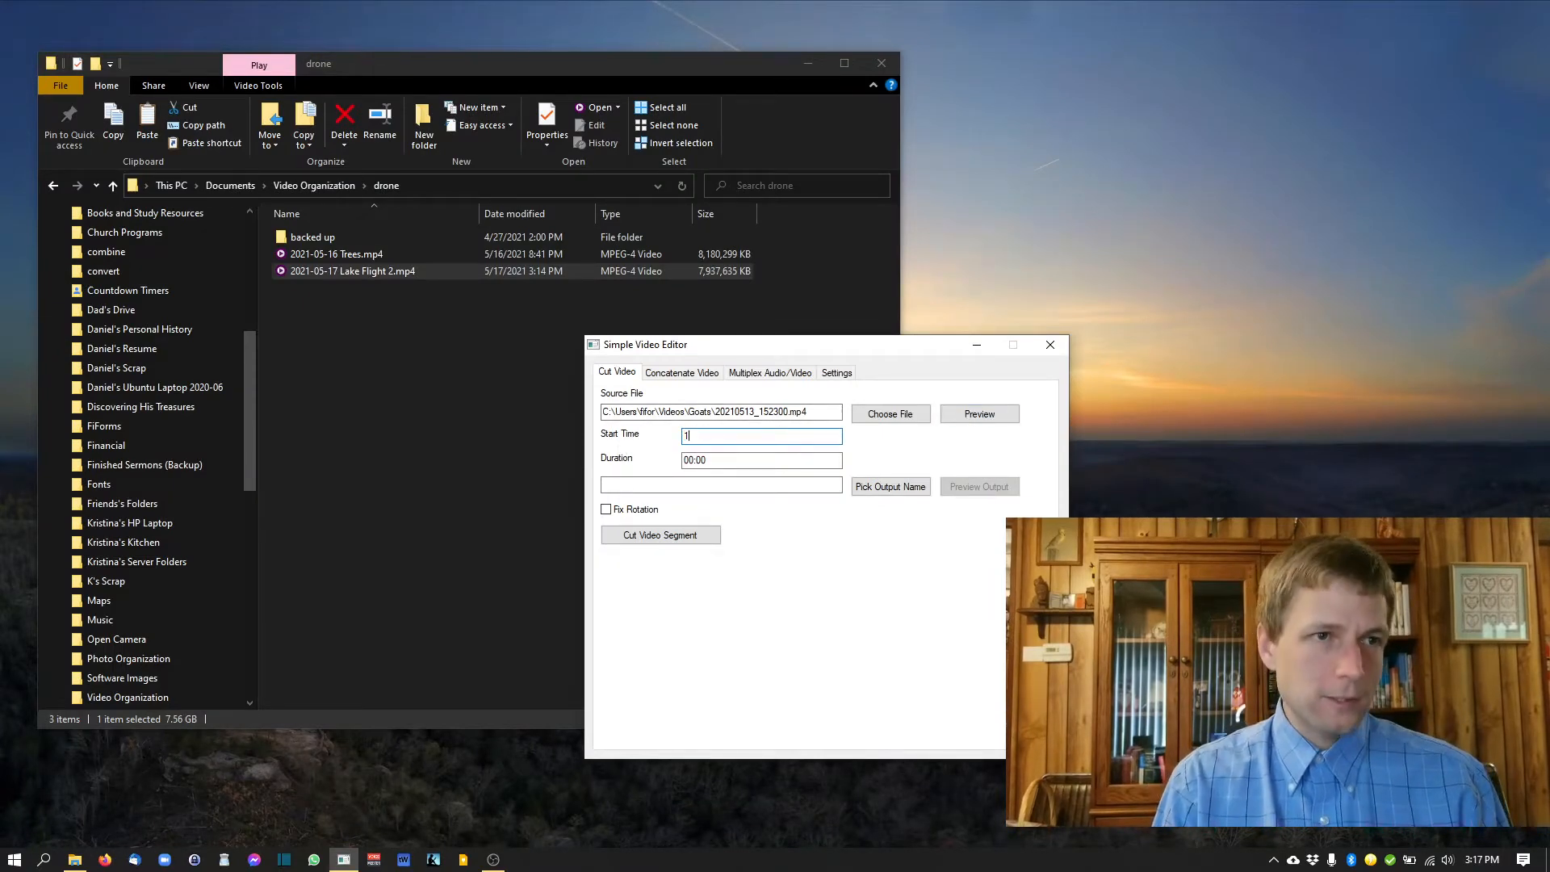
text(:13)
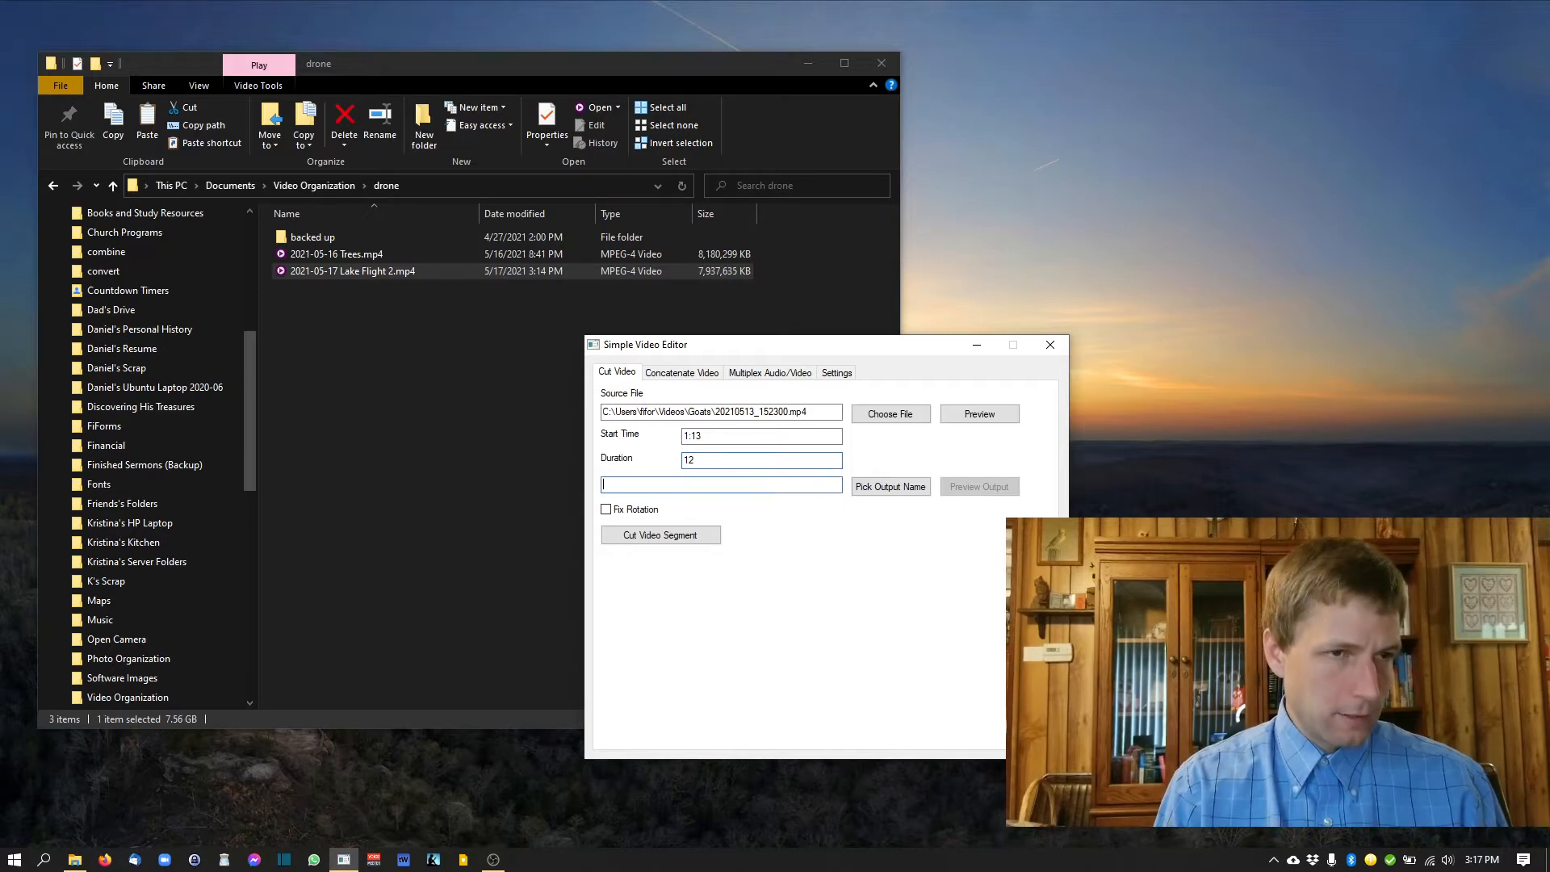
Step: Start picking the output file name and create a folder named "output" inside the Goats folder
click(897, 485)
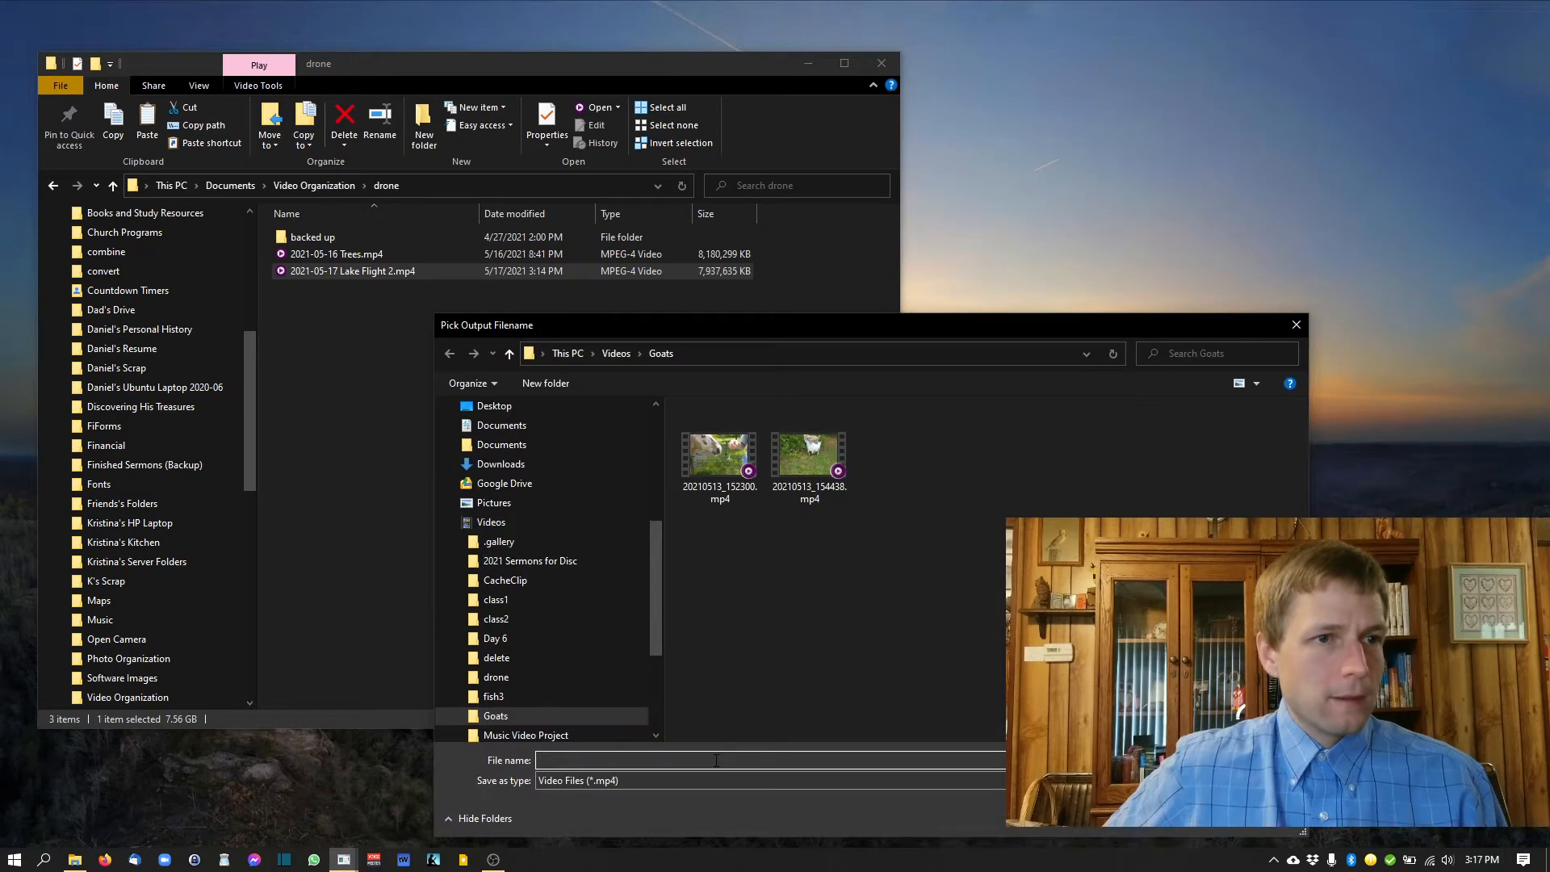
click(533, 384)
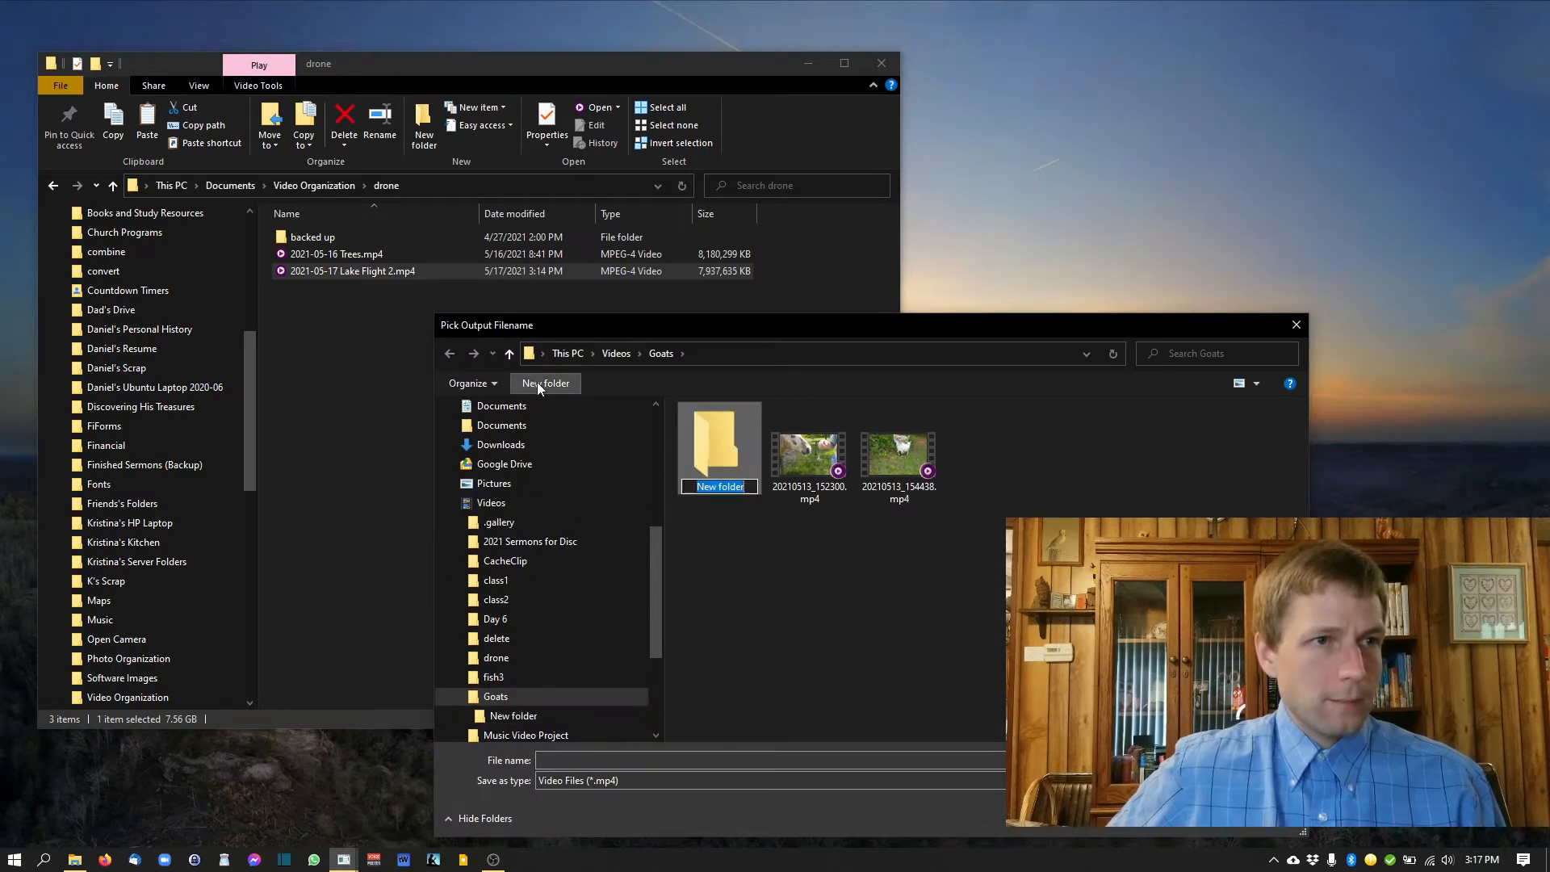
text(output)
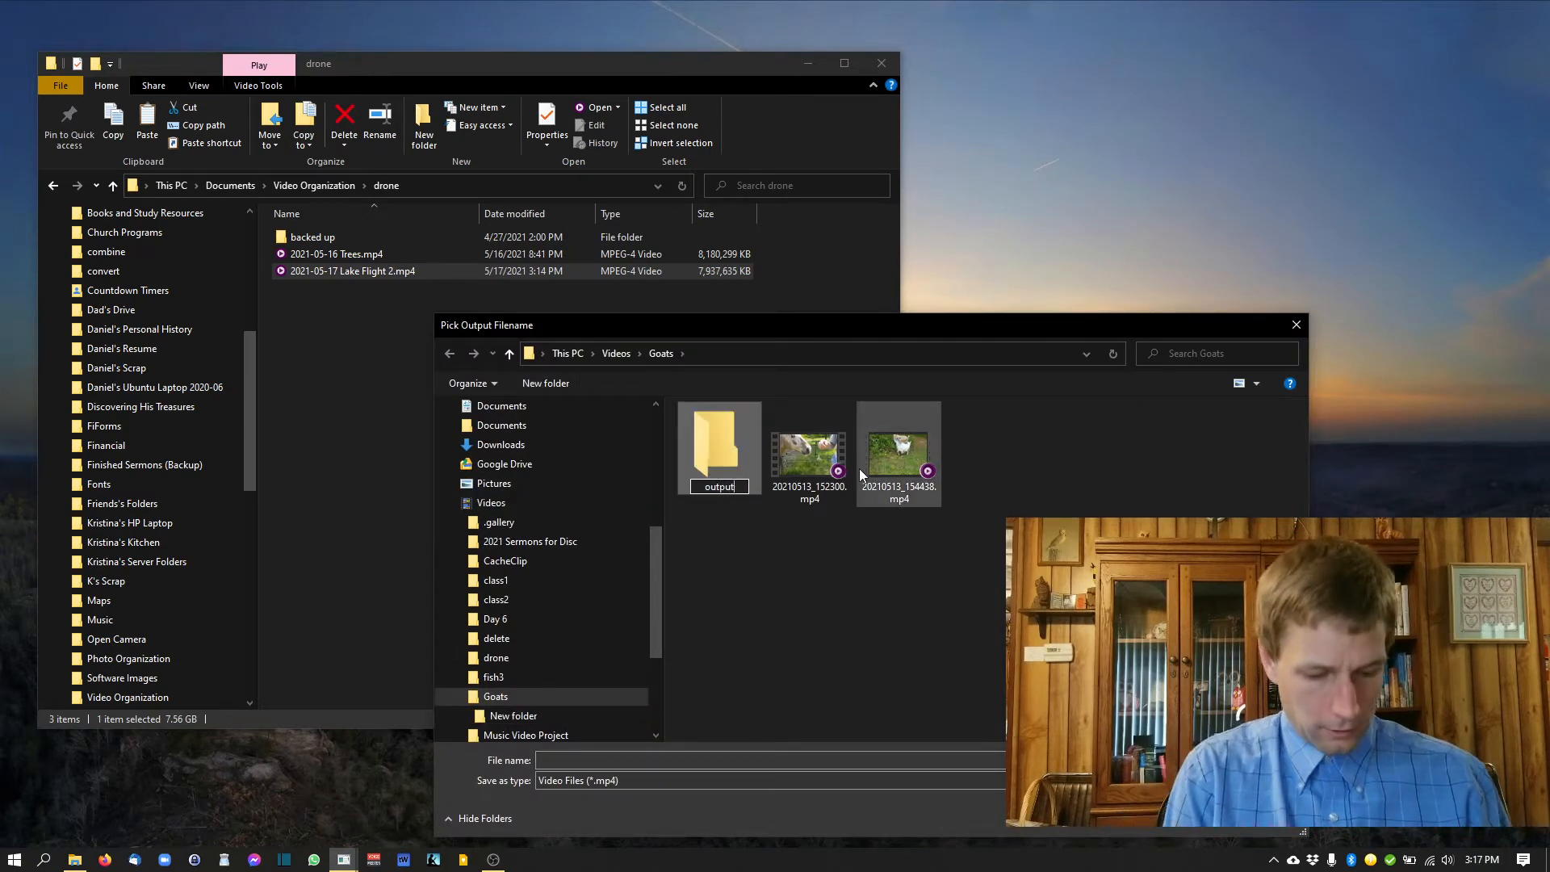
key(Return)
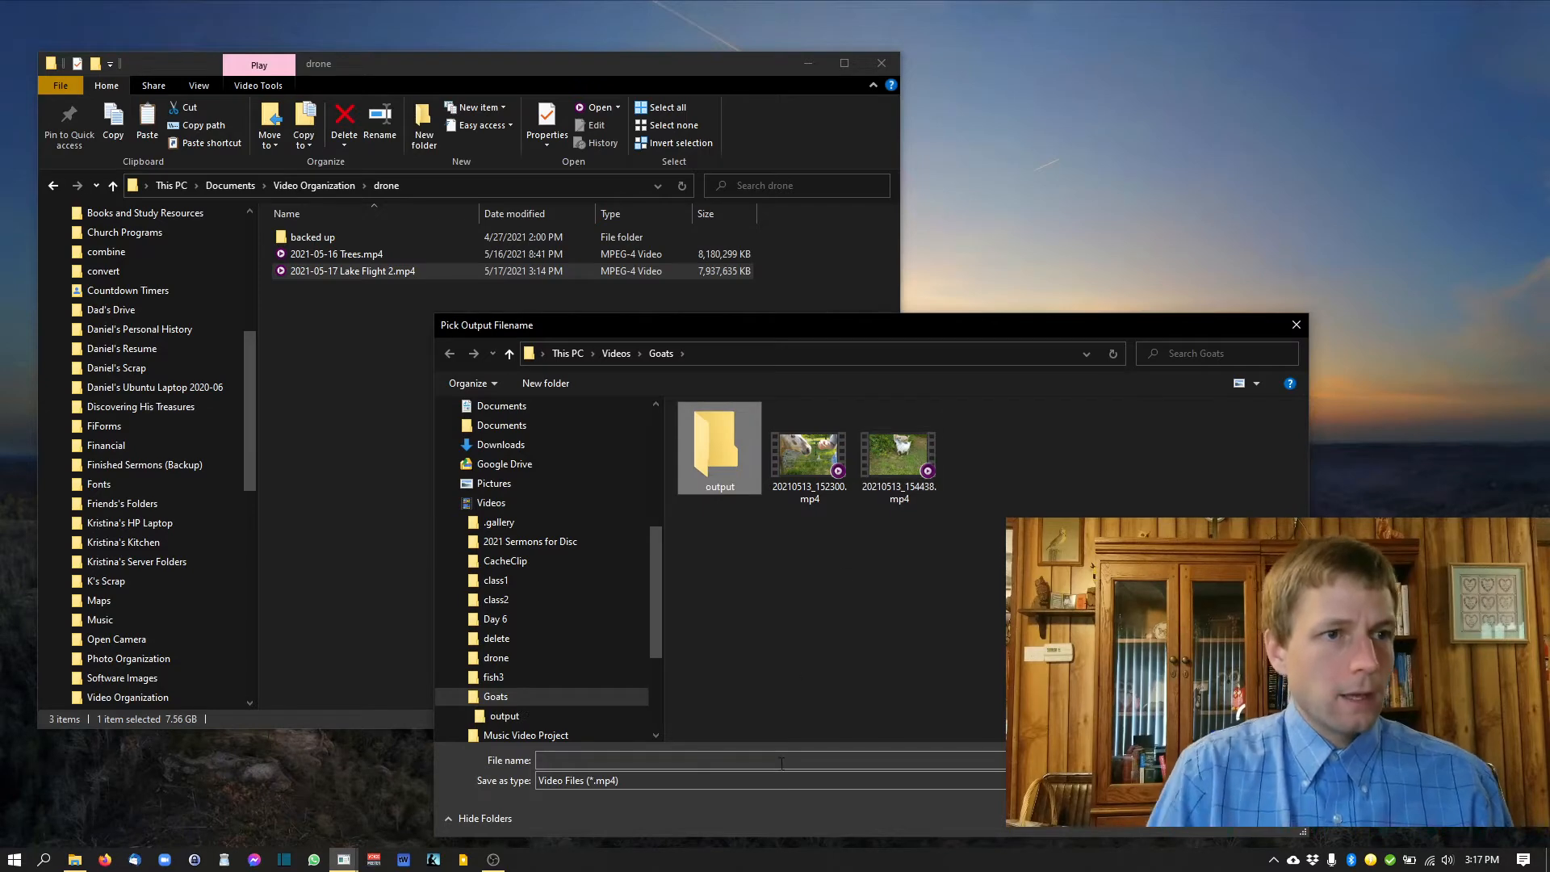
Step: Set the output file name to "clip1" directly in the Goats folder
click(774, 779)
click(773, 780)
click(778, 759)
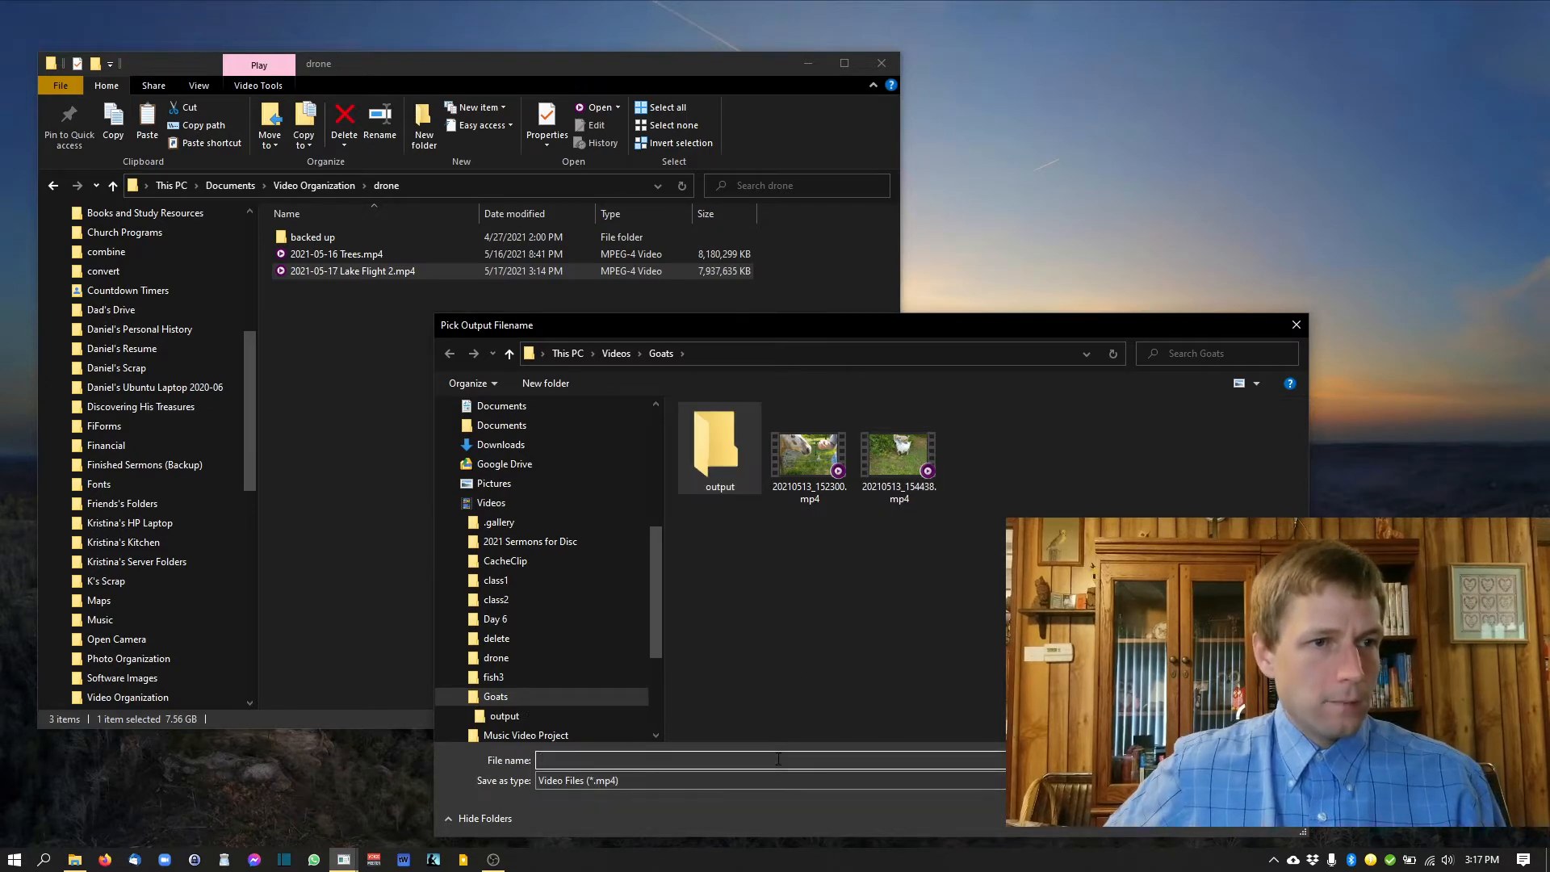
text(clip1)
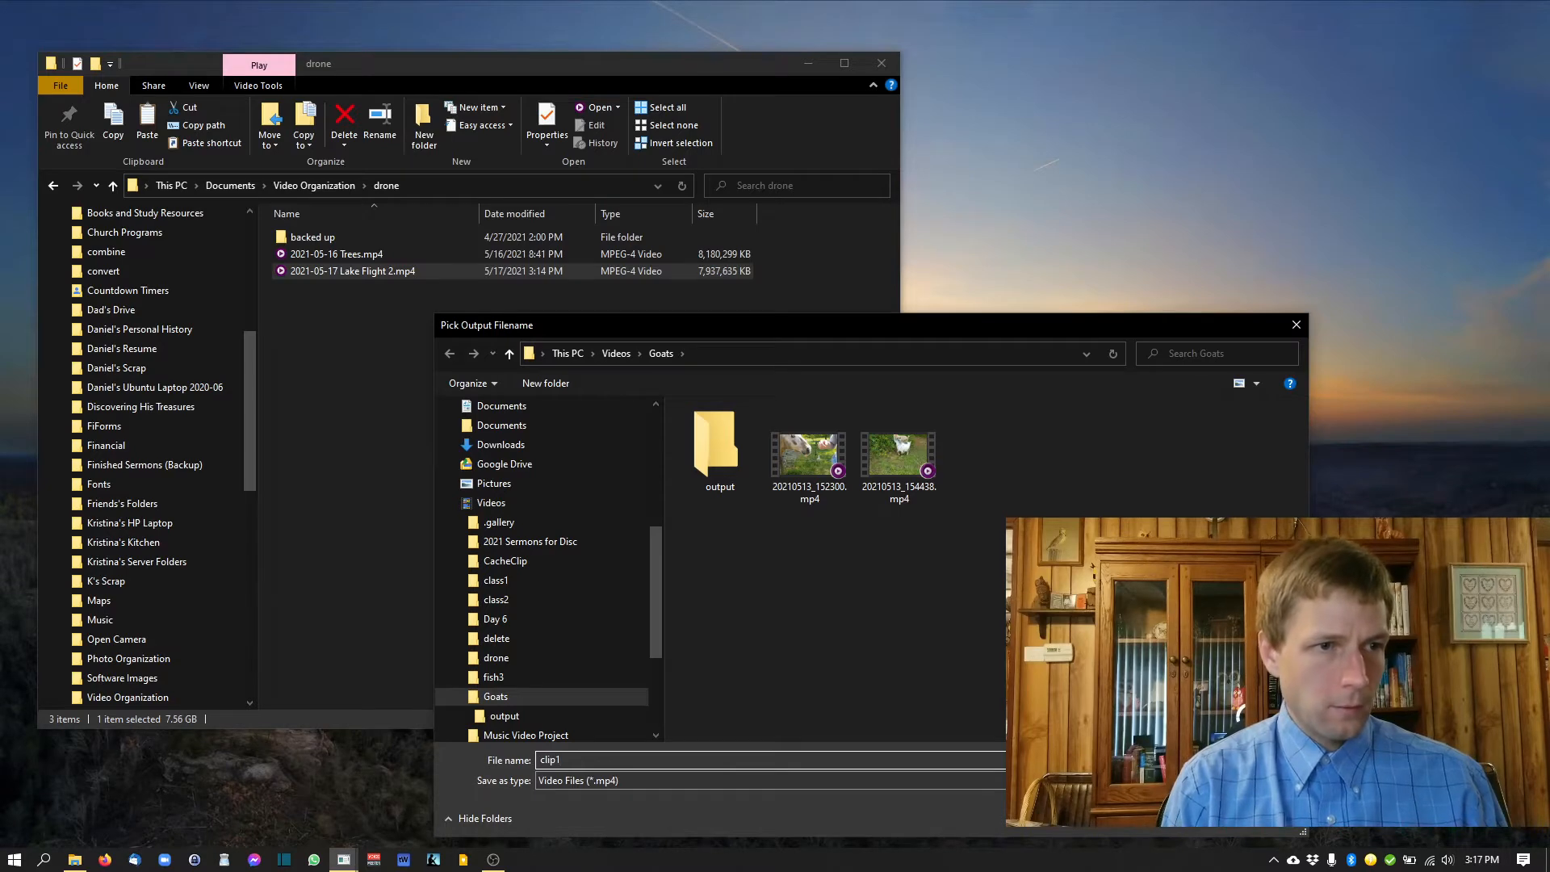
key(Return)
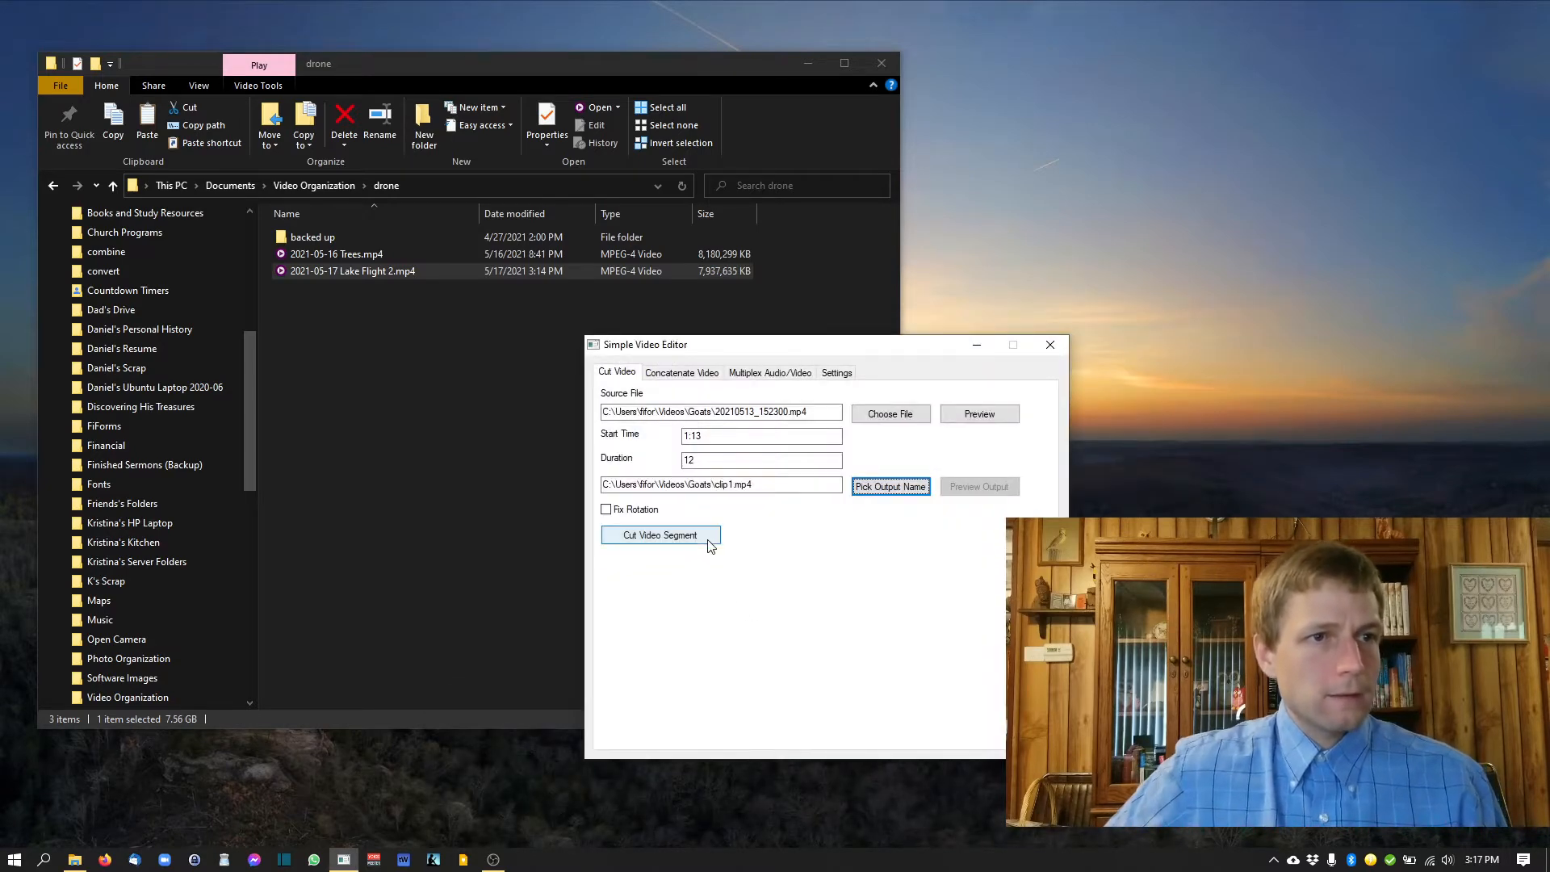
Step: Pick the output name again, saving it as "clip1" inside the Goats folder's output subfolder
click(899, 486)
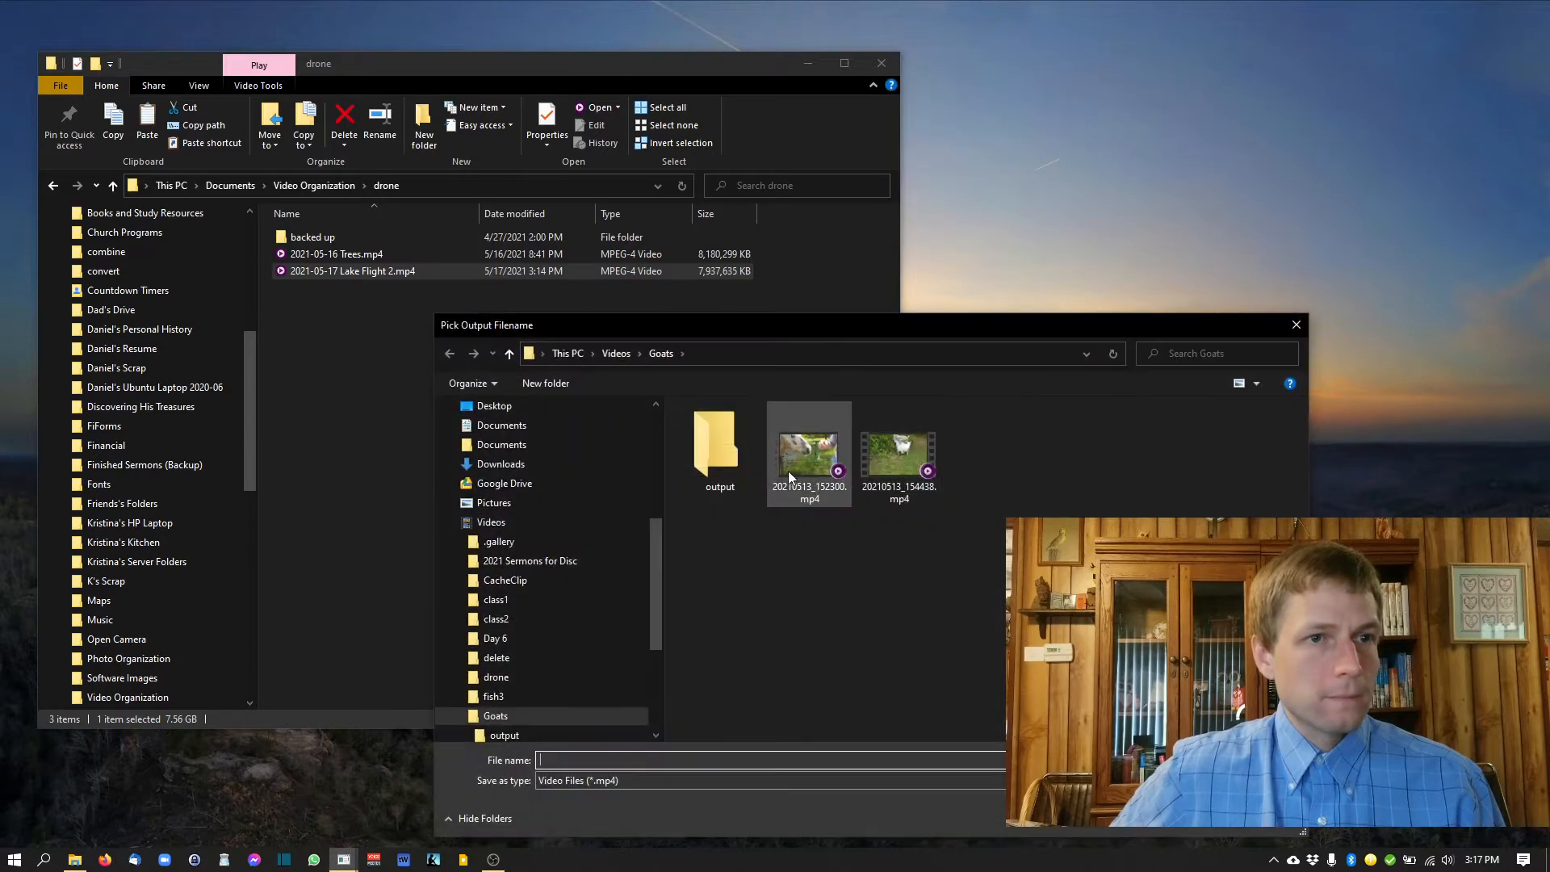
click(734, 761)
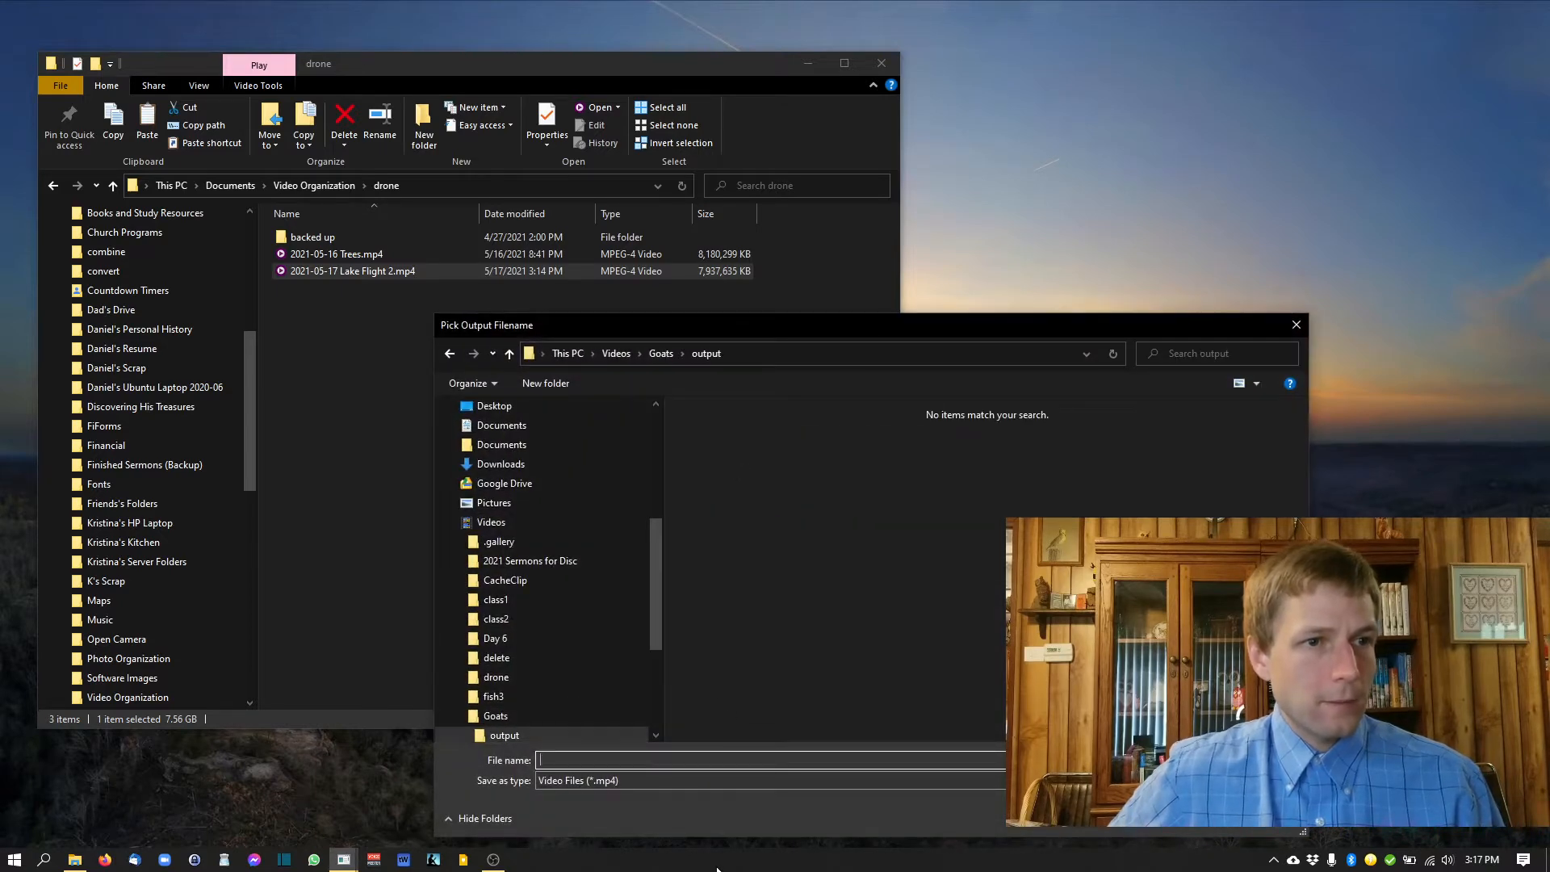
text(clip1)
key(Return)
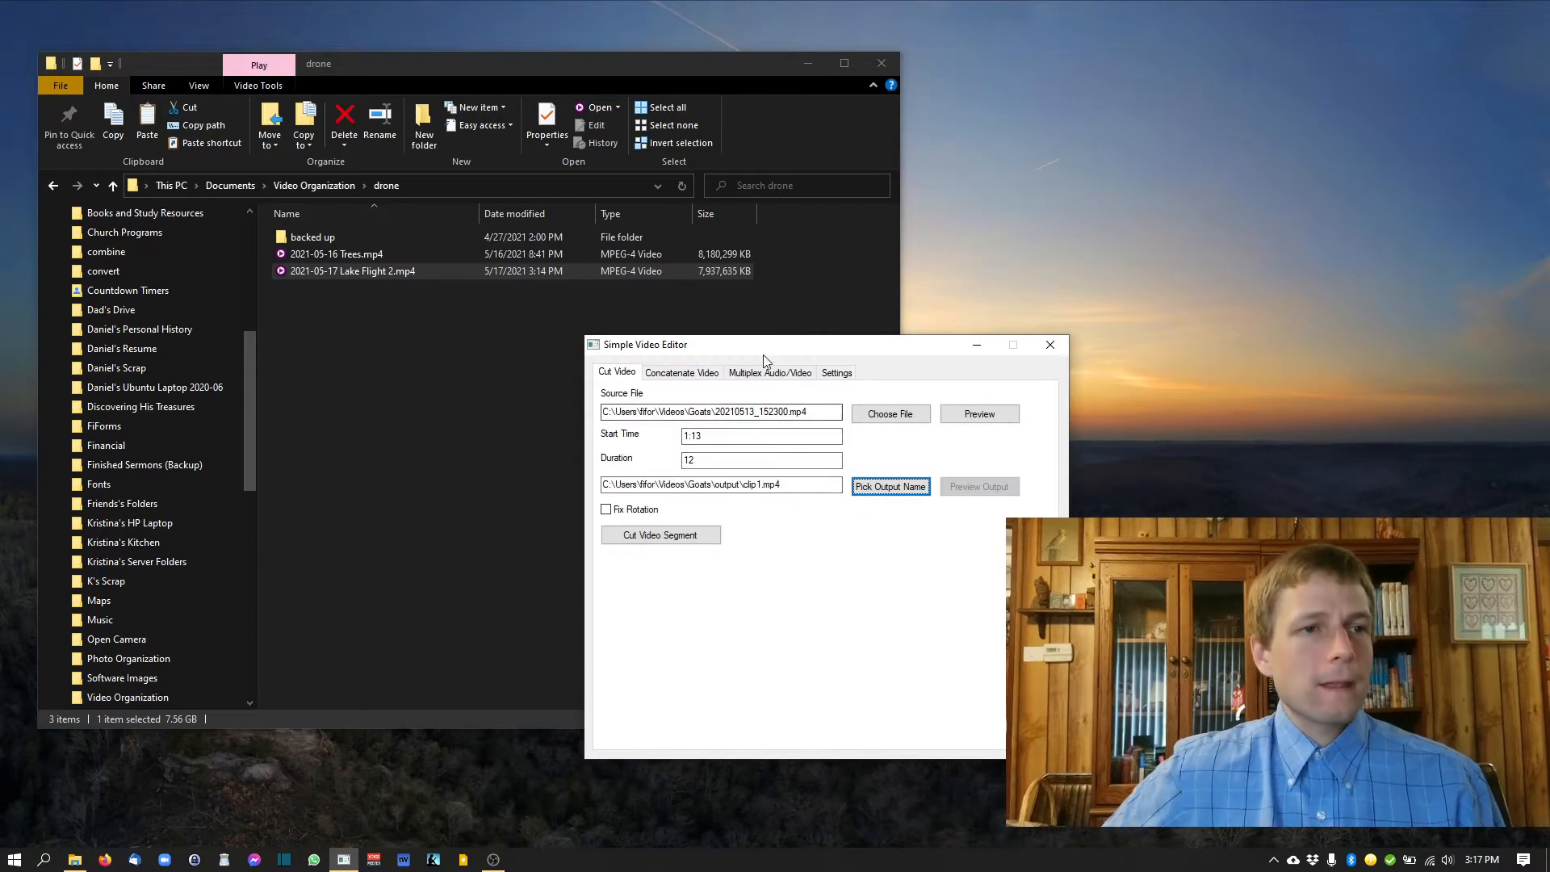
Step: Cut the video segment, preview the output clip, and close the player
drag(763, 352, 708, 346)
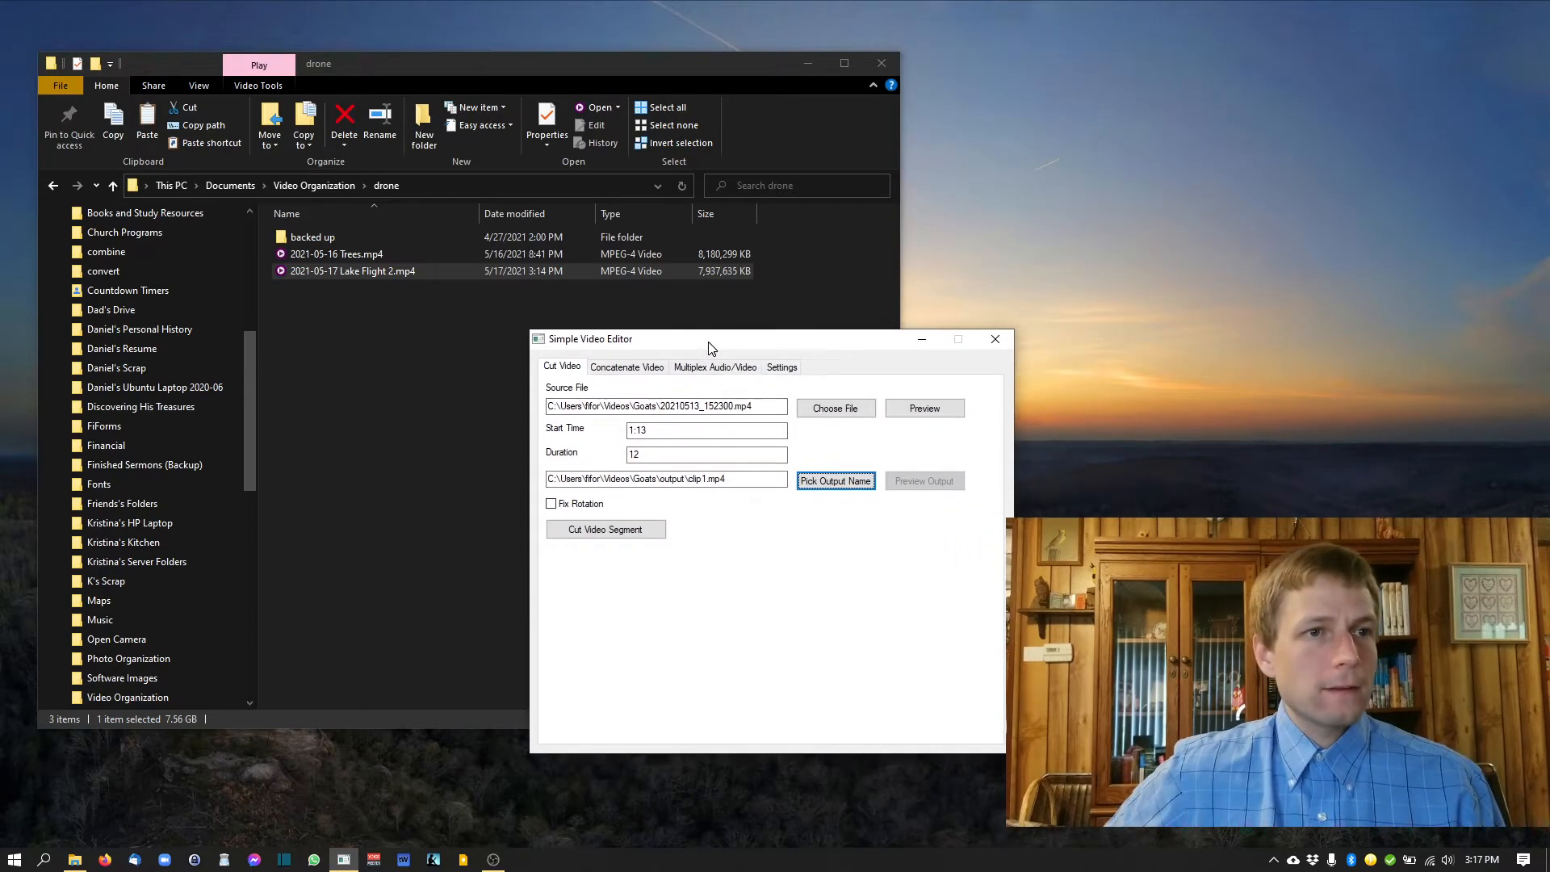
click(622, 536)
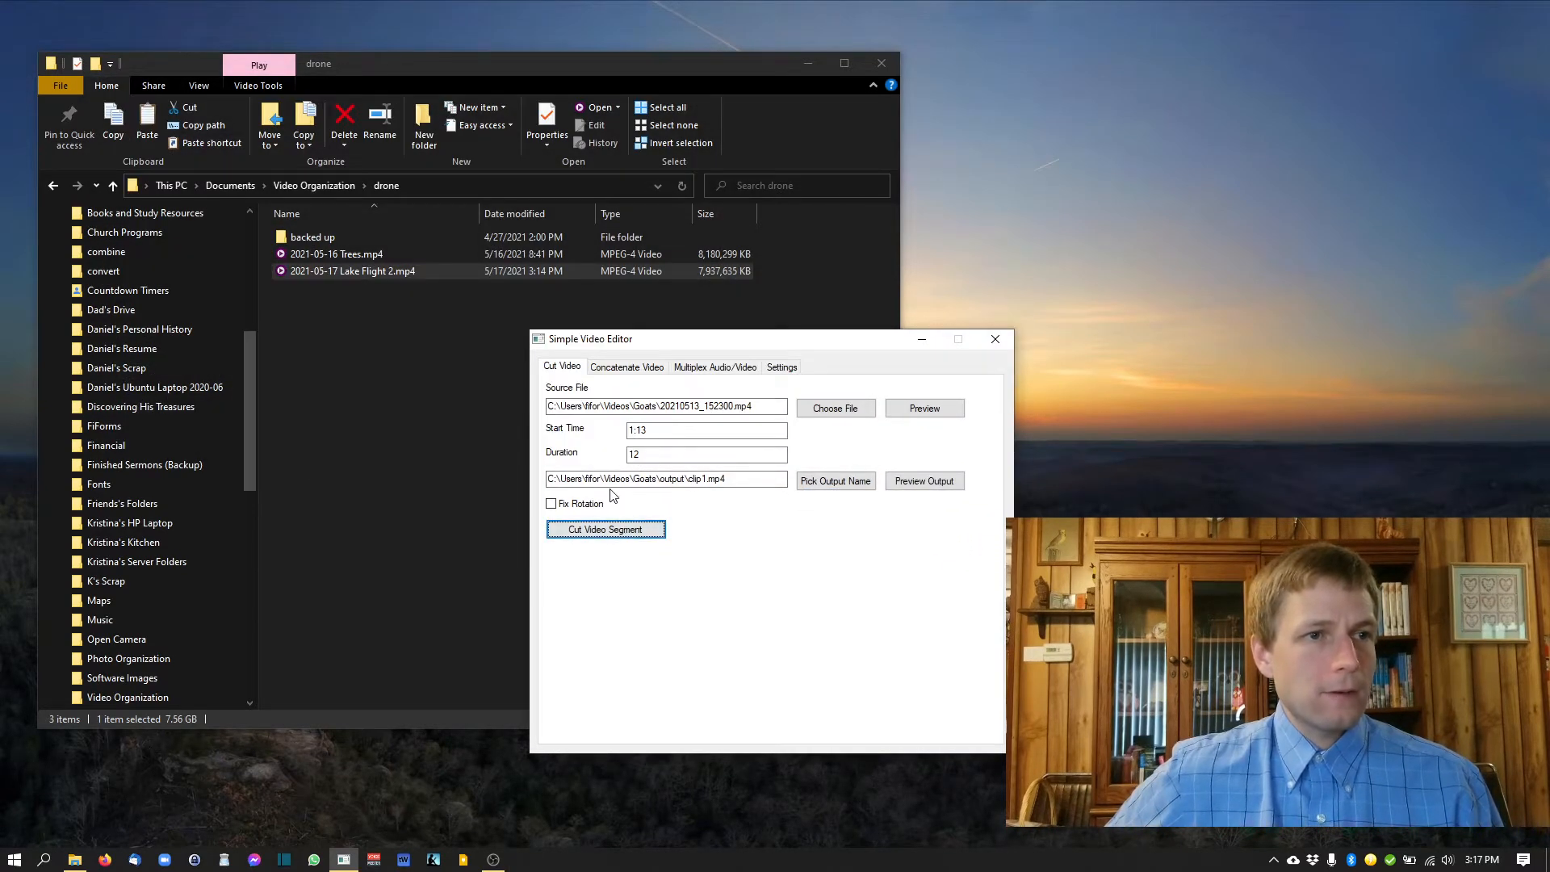
click(918, 483)
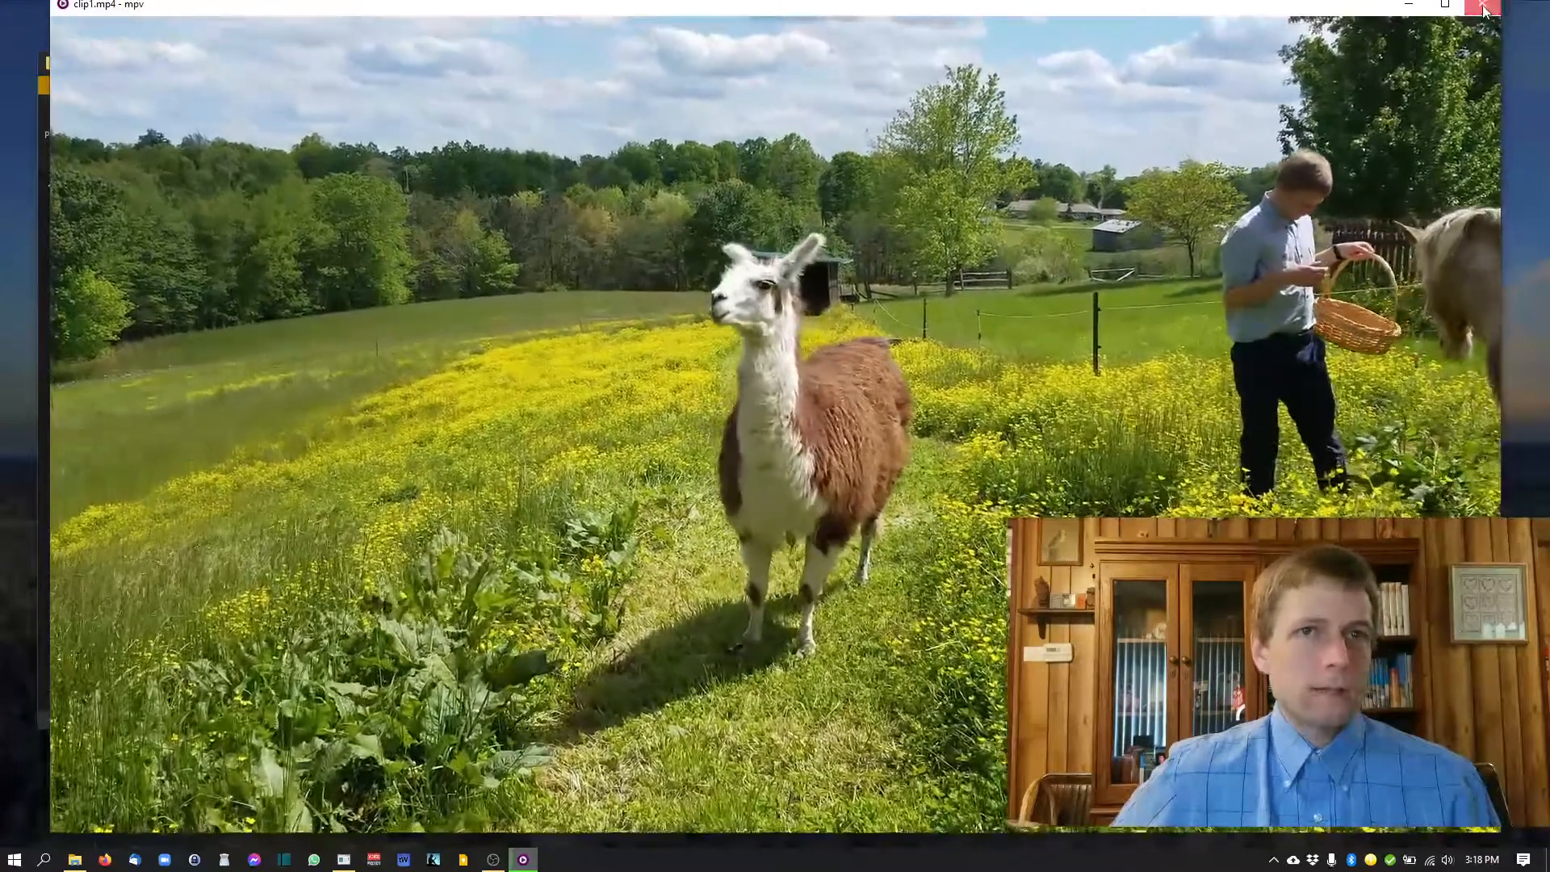
click(1483, 5)
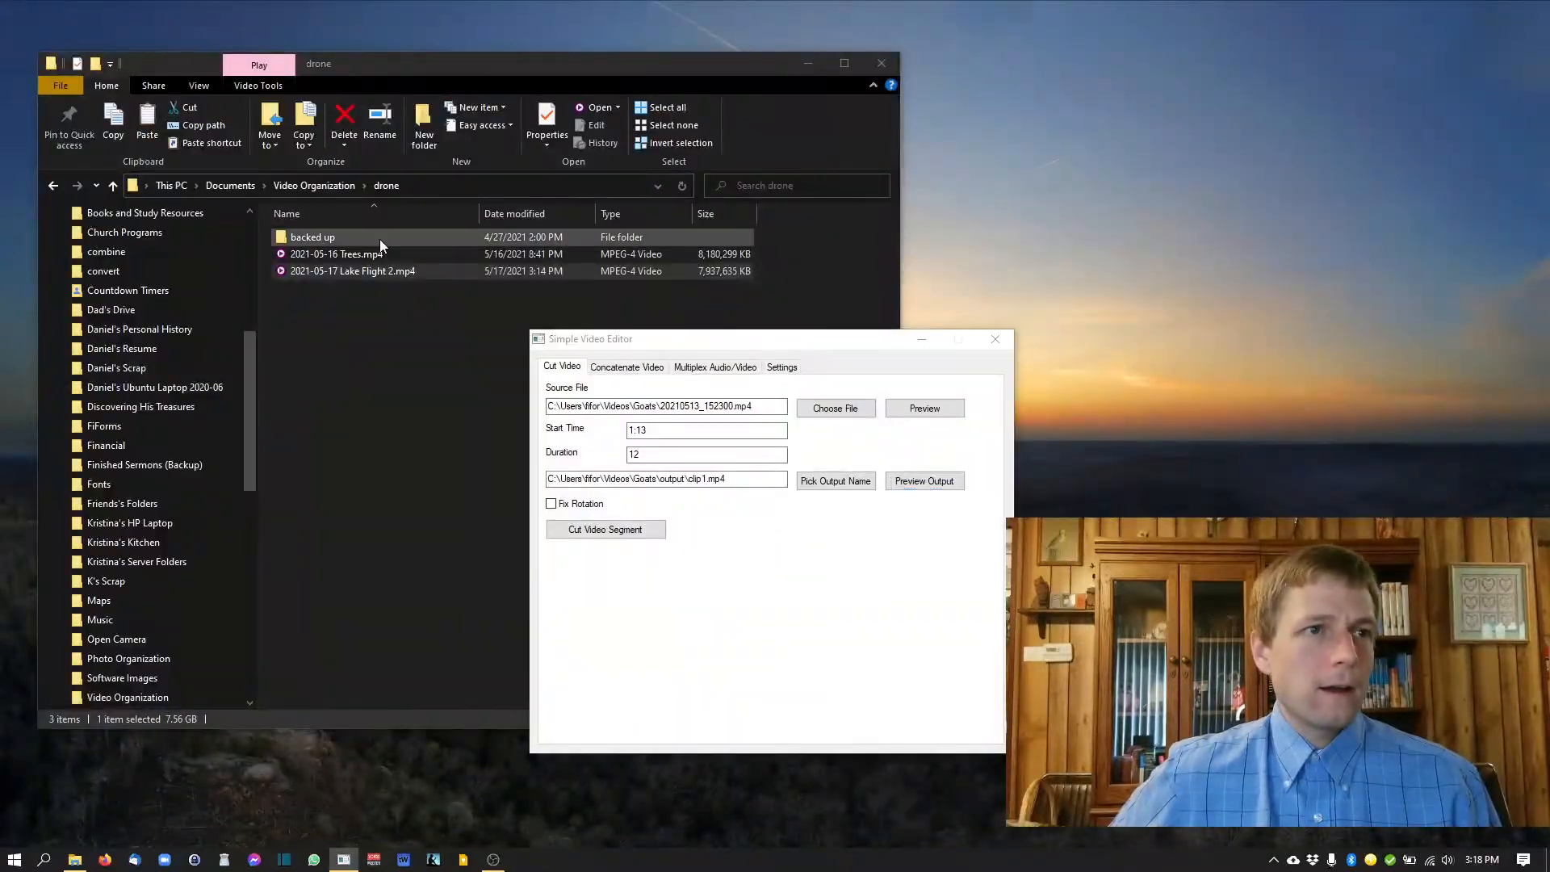
Step: Browse in File Explorer to the Goats folder's output subfolder and select clip1.mp4
double_click(379, 238)
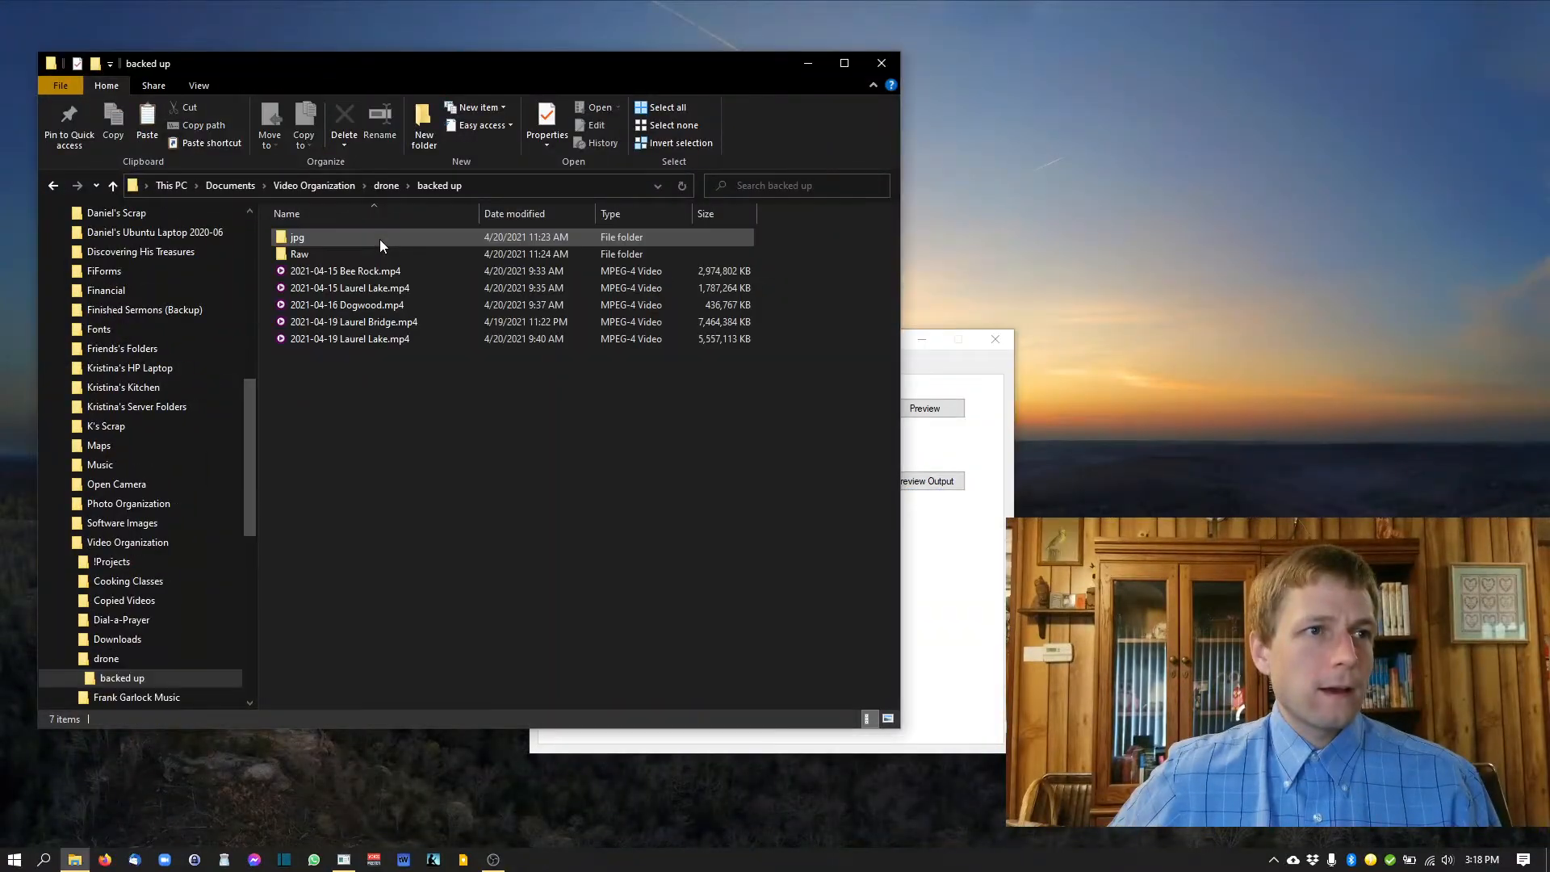
click(52, 185)
drag(245, 400, 240, 249)
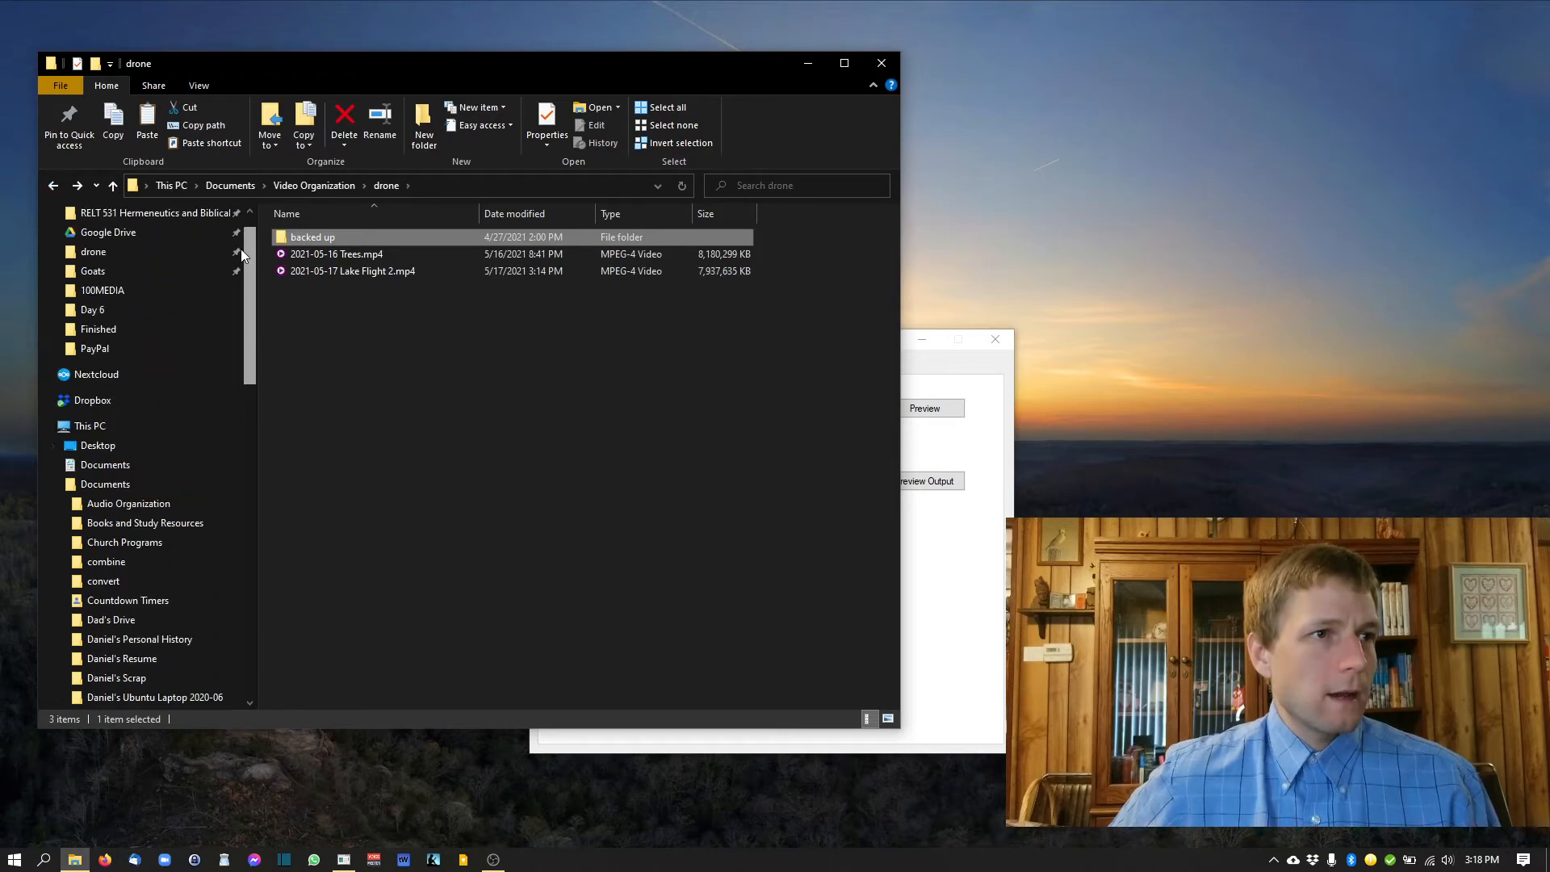
click(137, 272)
double_click(322, 272)
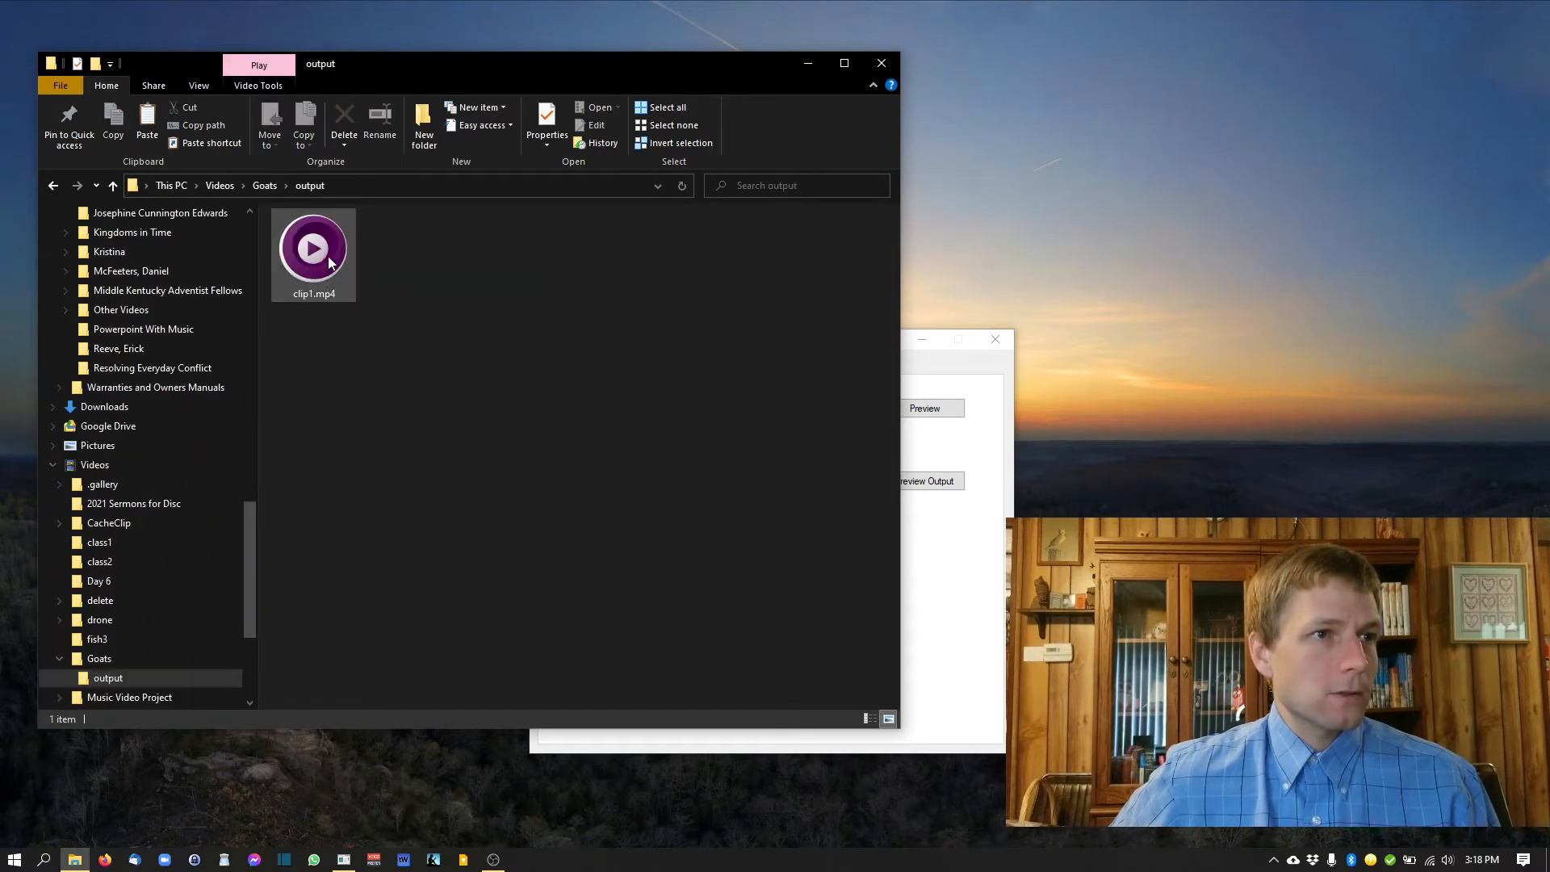
click(331, 255)
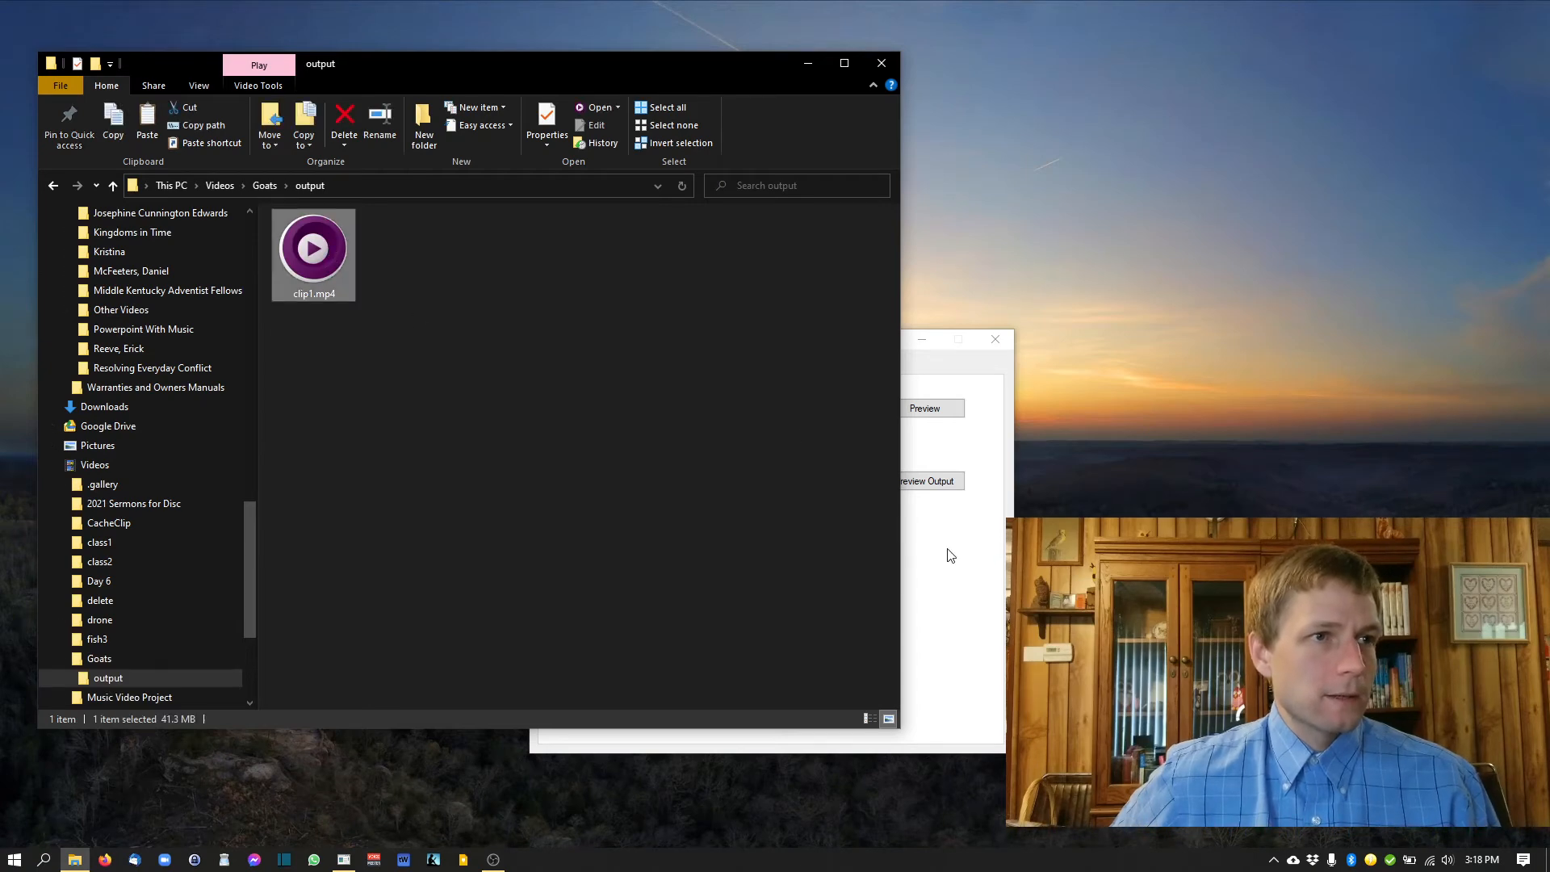
Step: Return to the Goats folder, play 20210513_154438.mp4, skim it to 00:02:45 for a usable segment, and close the player
click(271, 188)
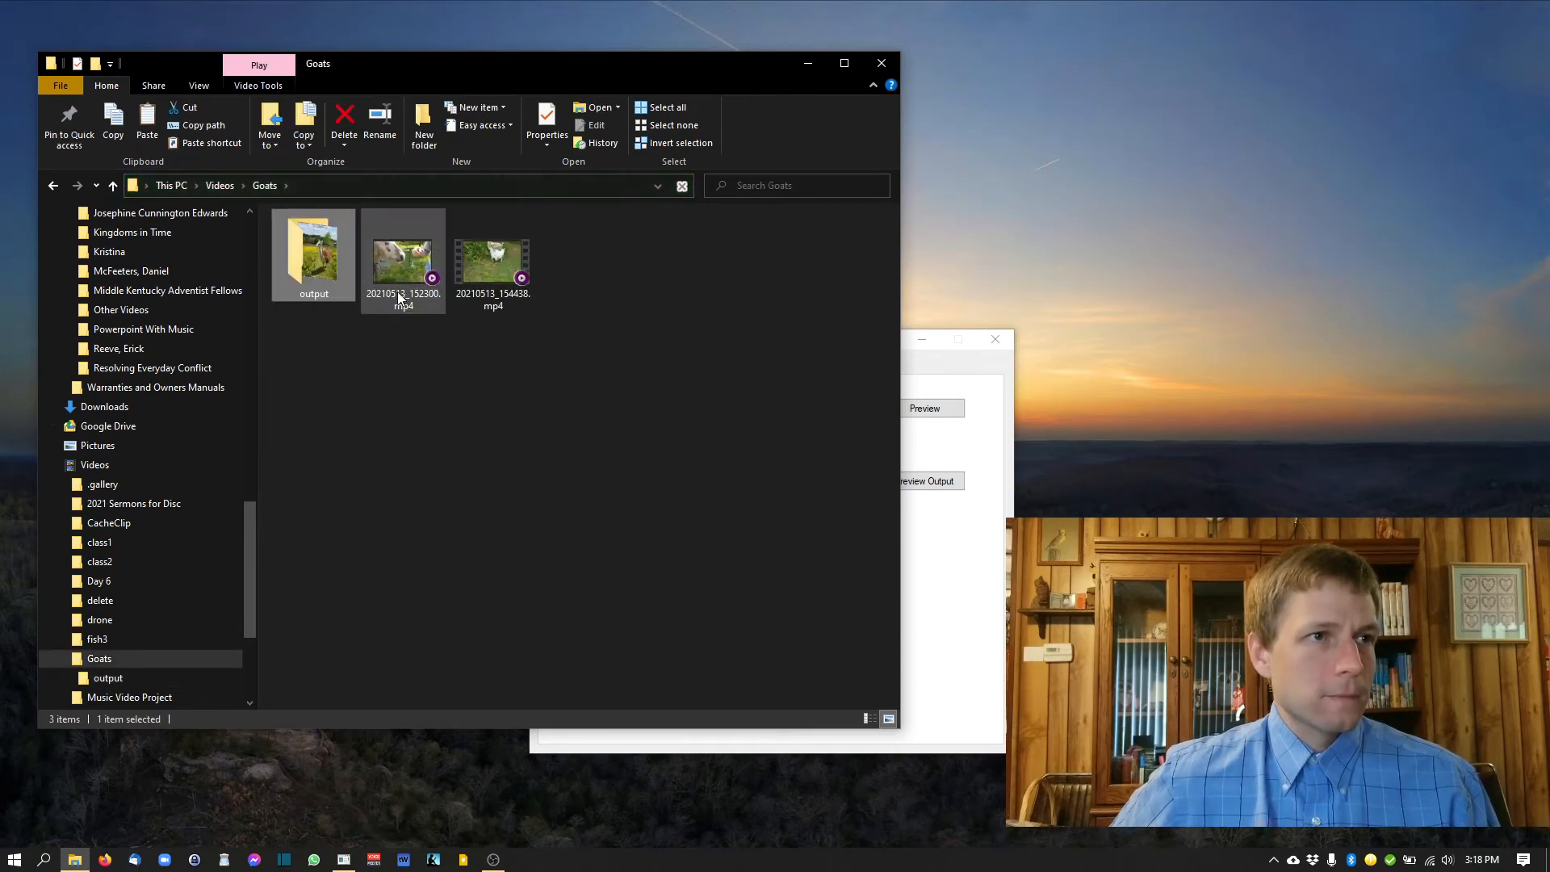
click(486, 280)
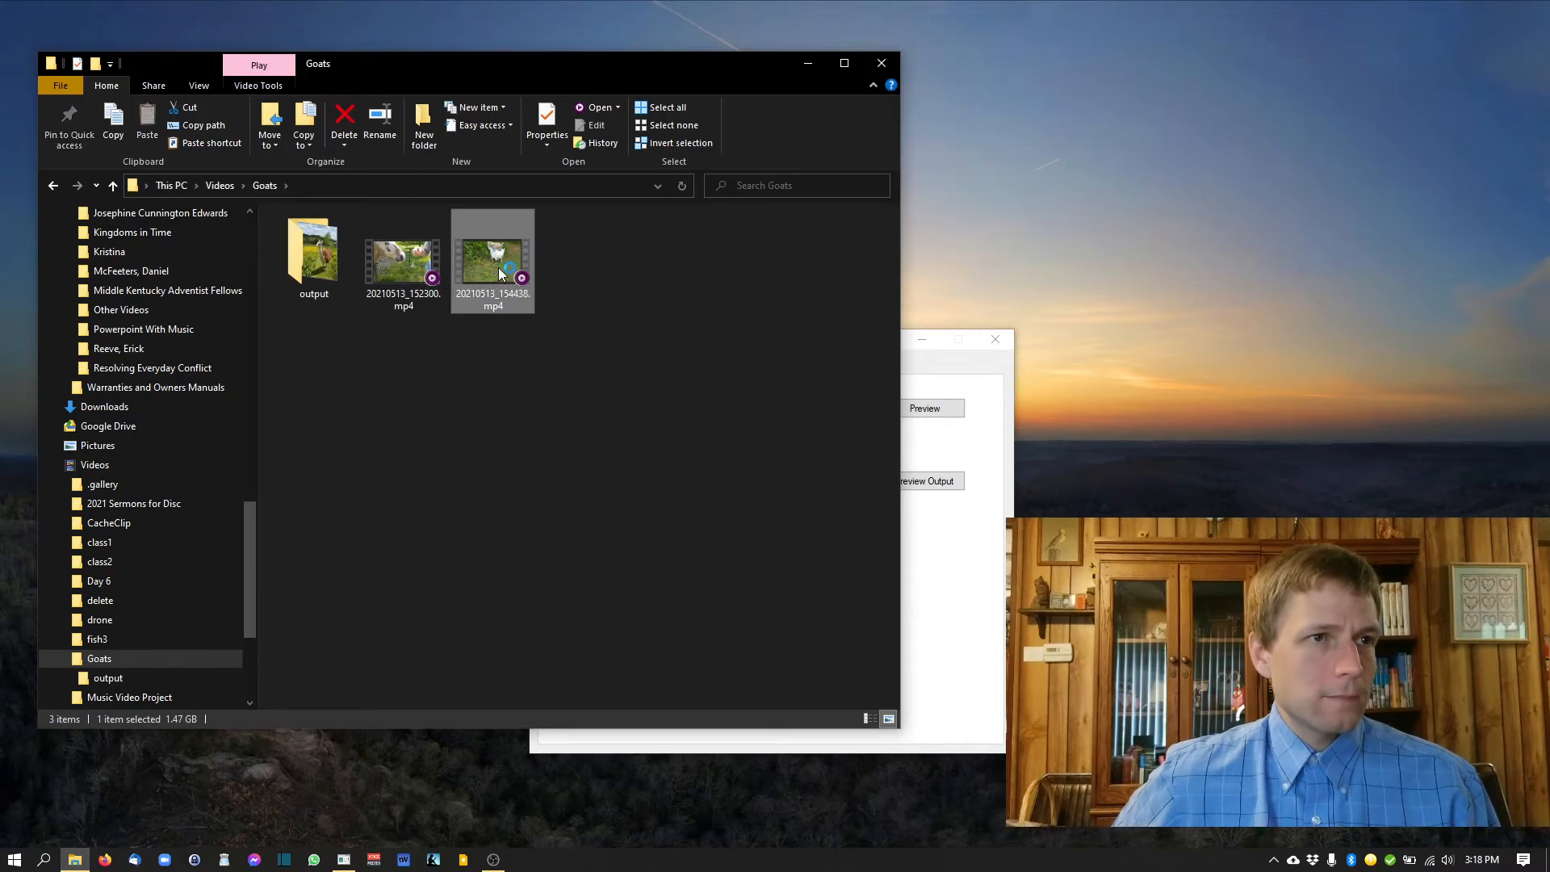
key(Return)
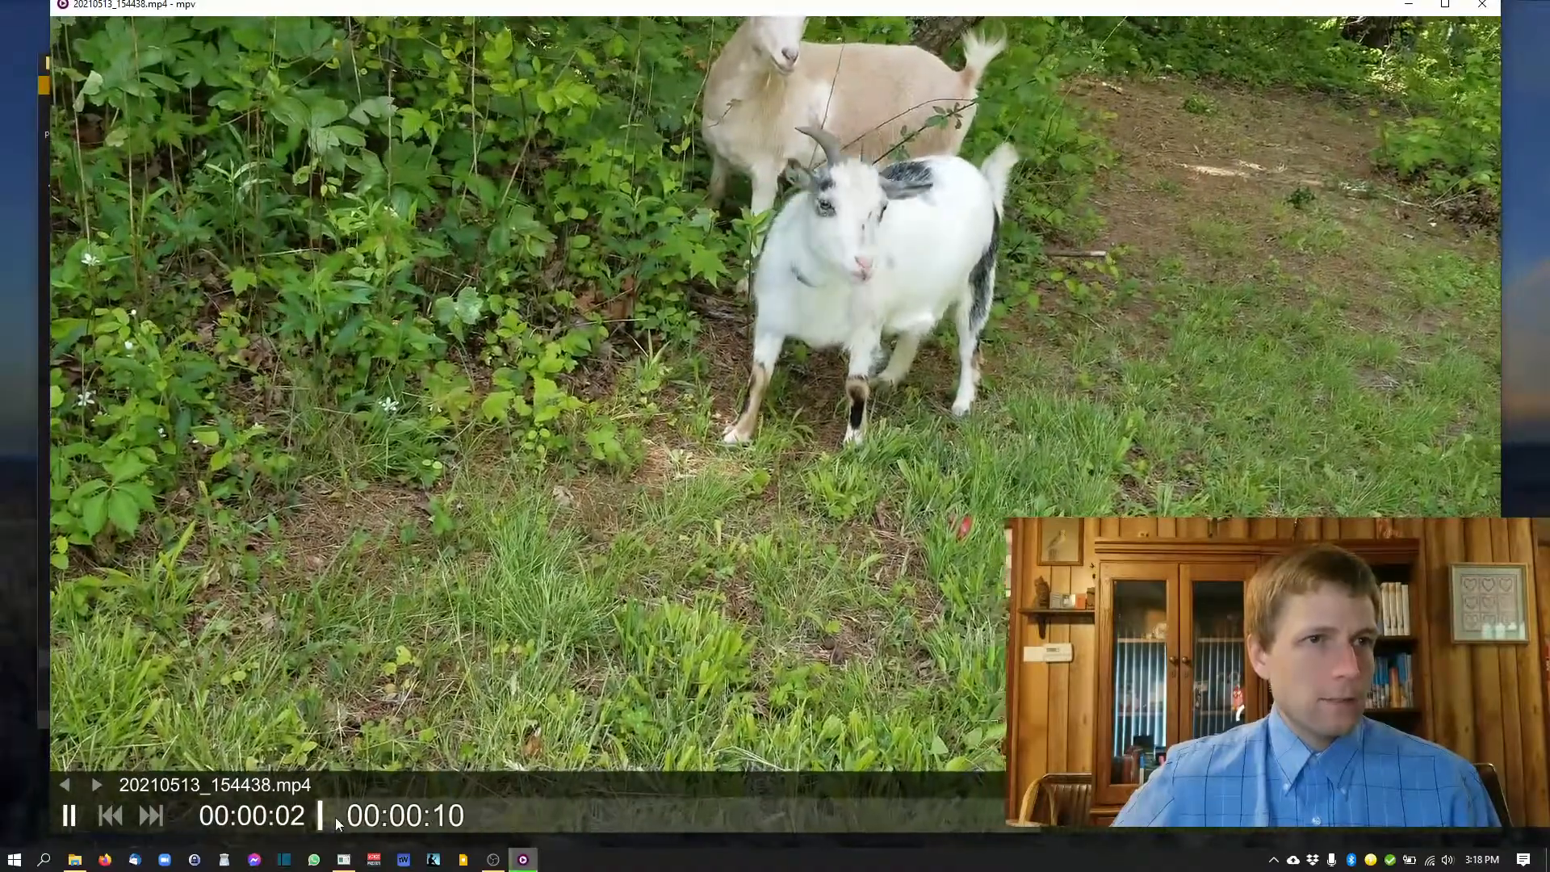
drag(336, 824, 560, 836)
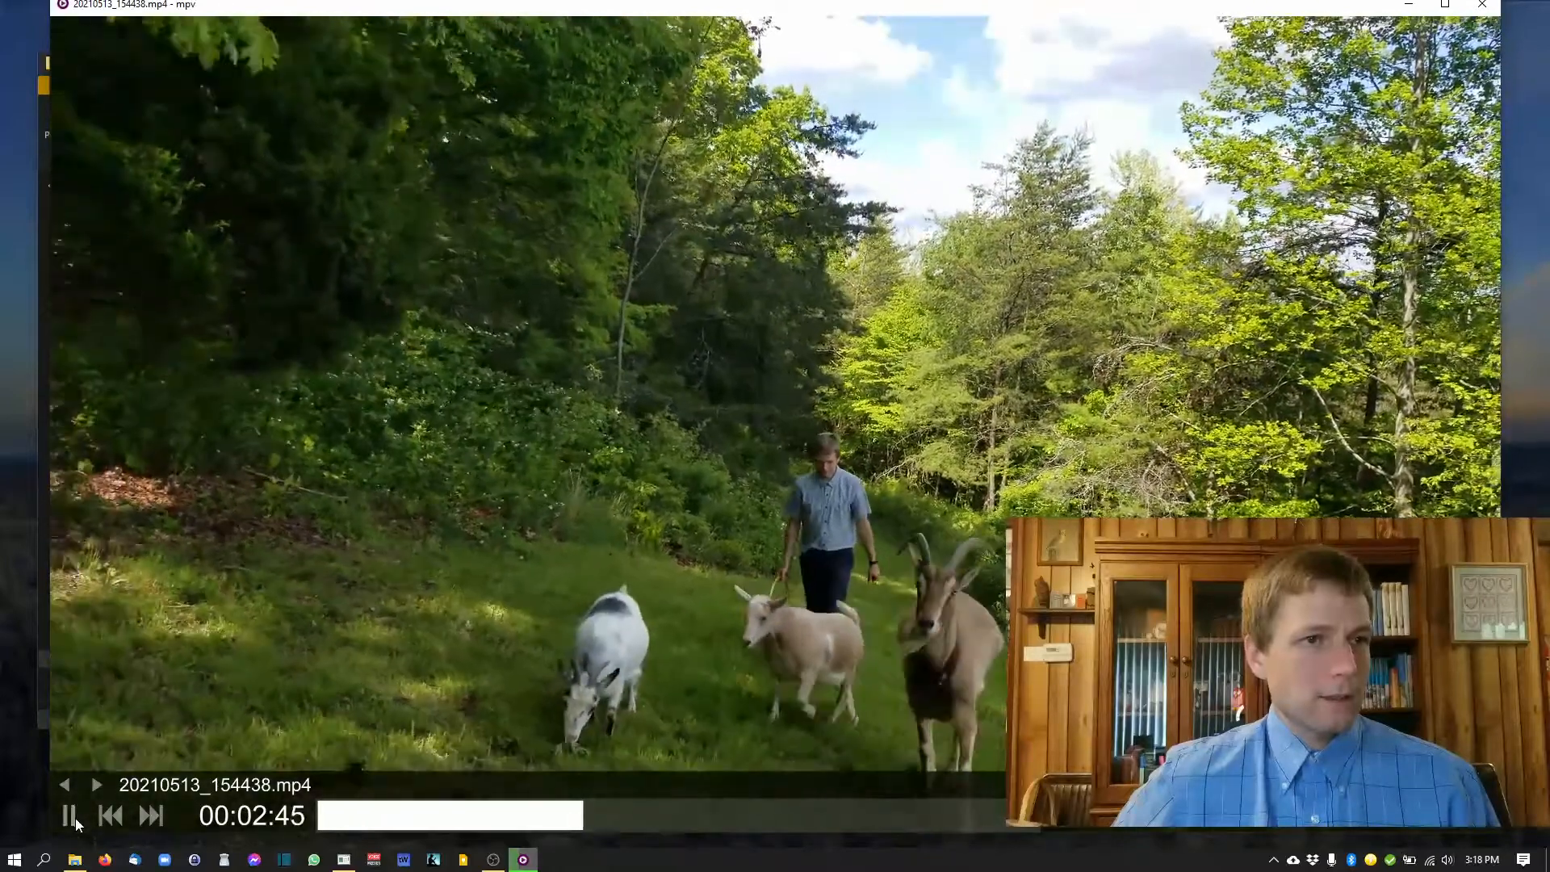
click(73, 817)
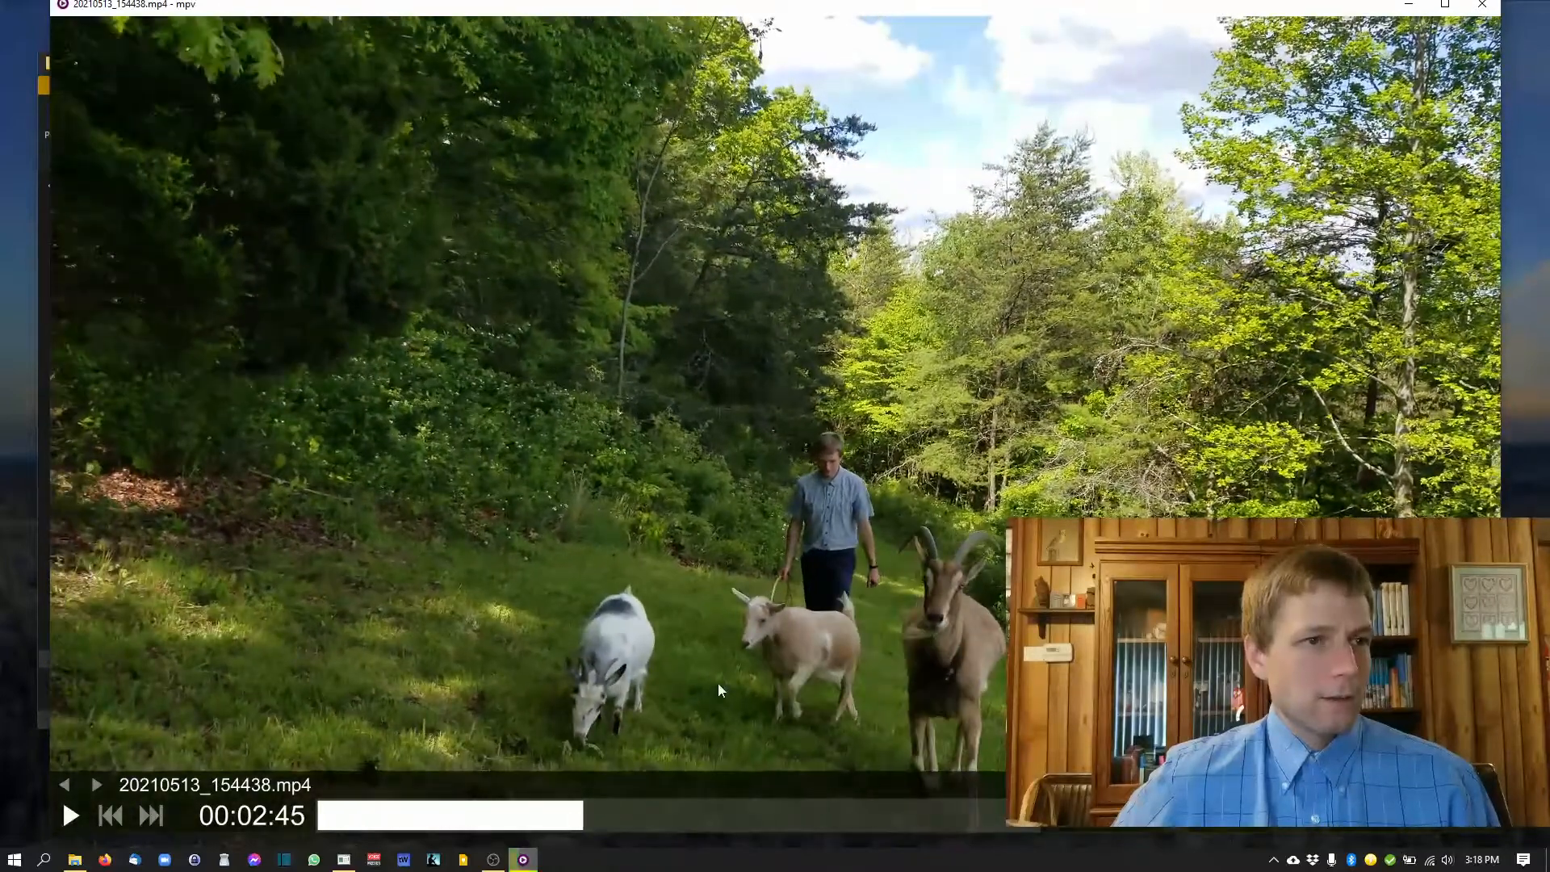
click(1477, 7)
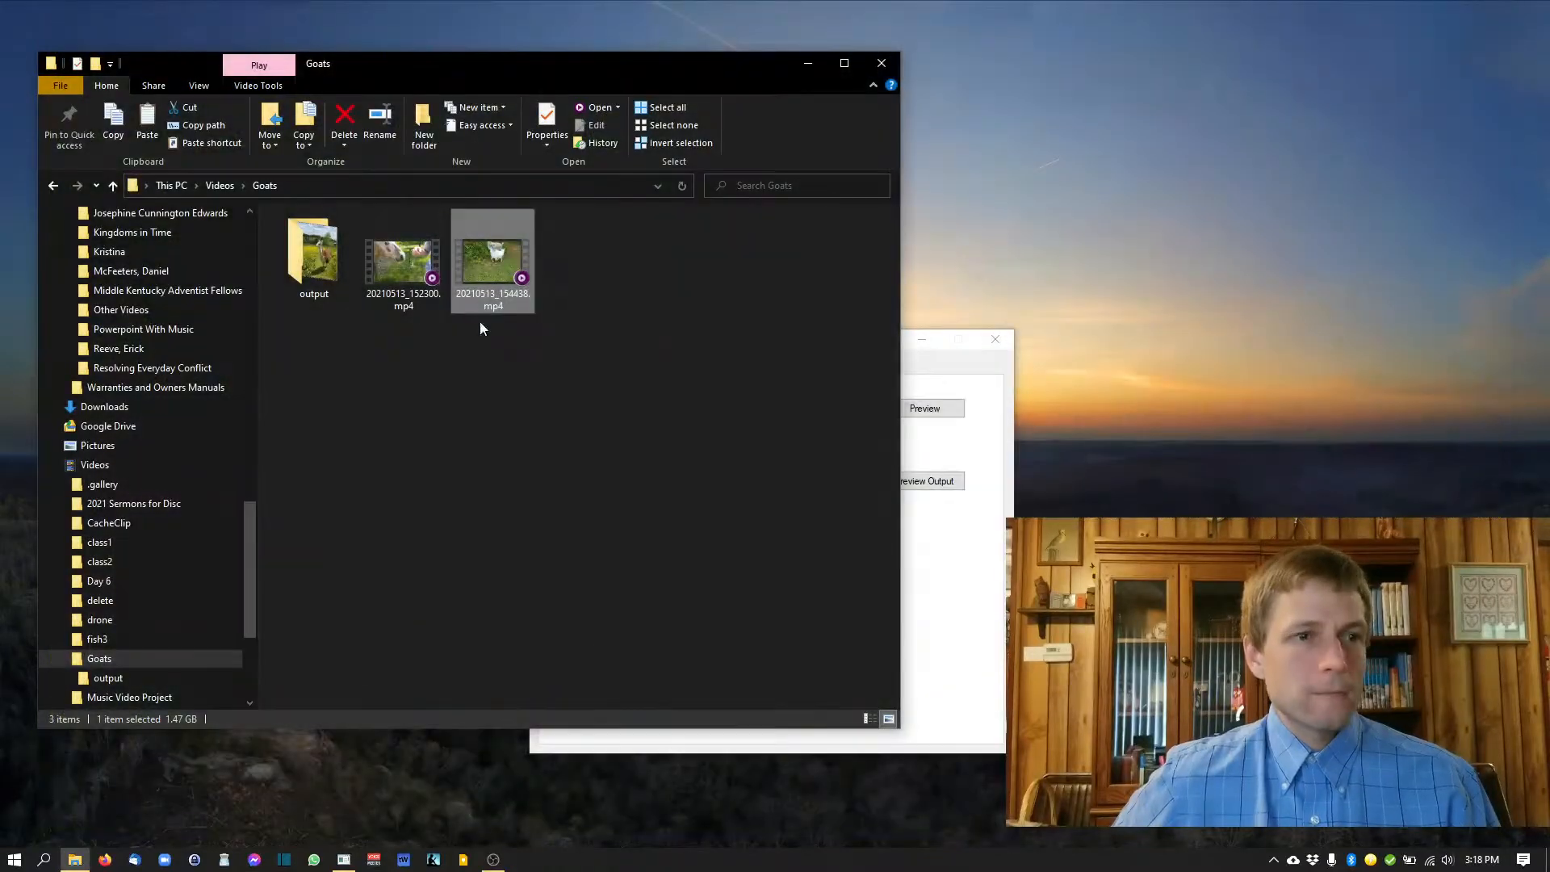
Step: Switch to Simple Video Editor and choose 20210513_154438.mp4 from the Goats folder as the source file
click(955, 483)
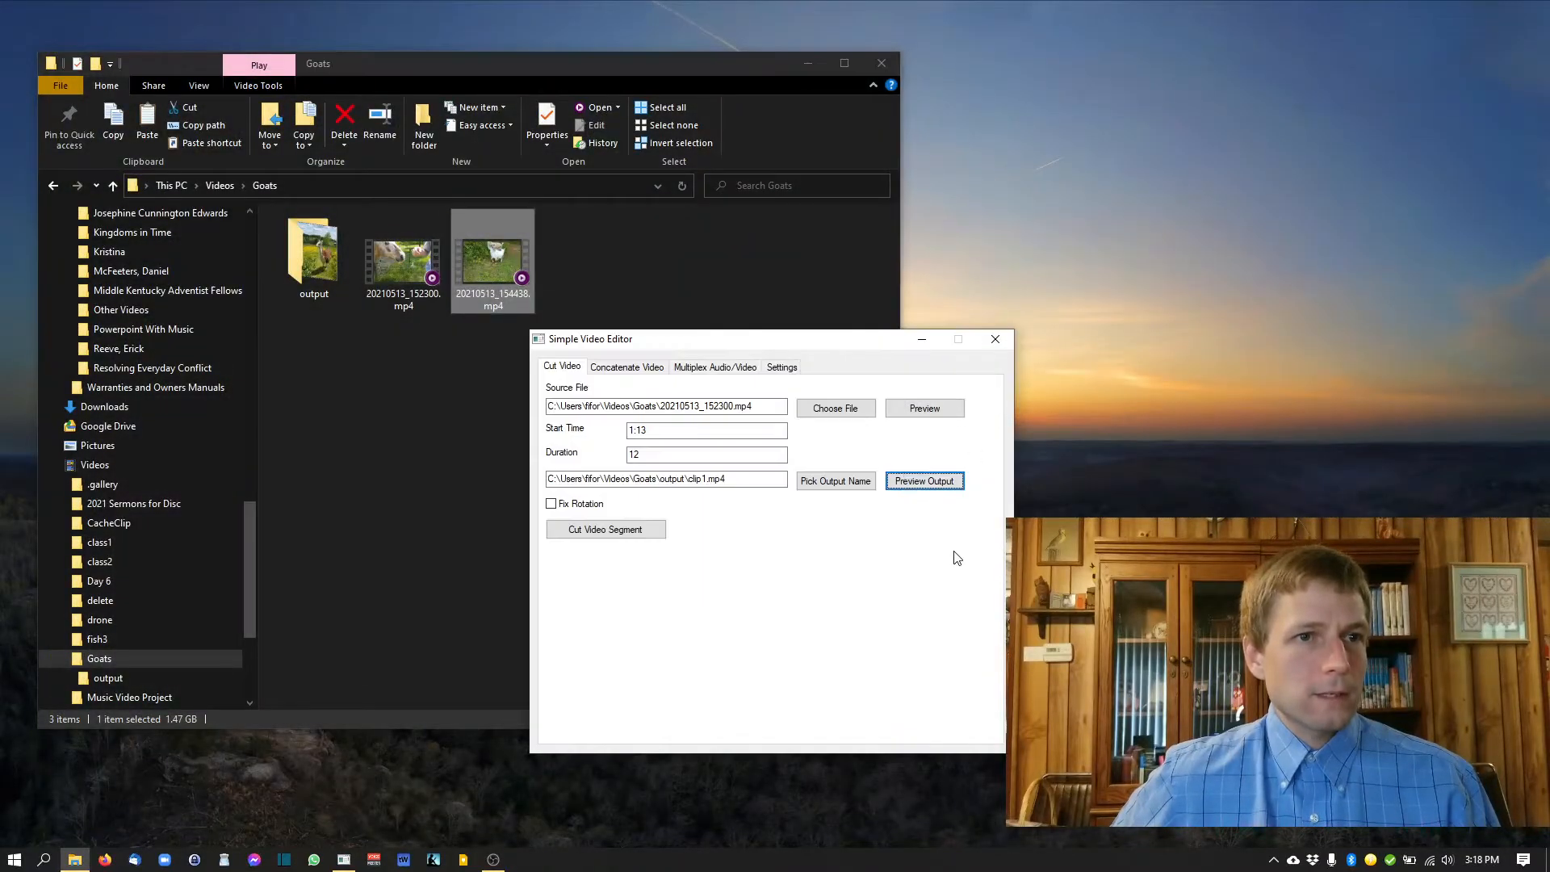
click(855, 409)
click(665, 356)
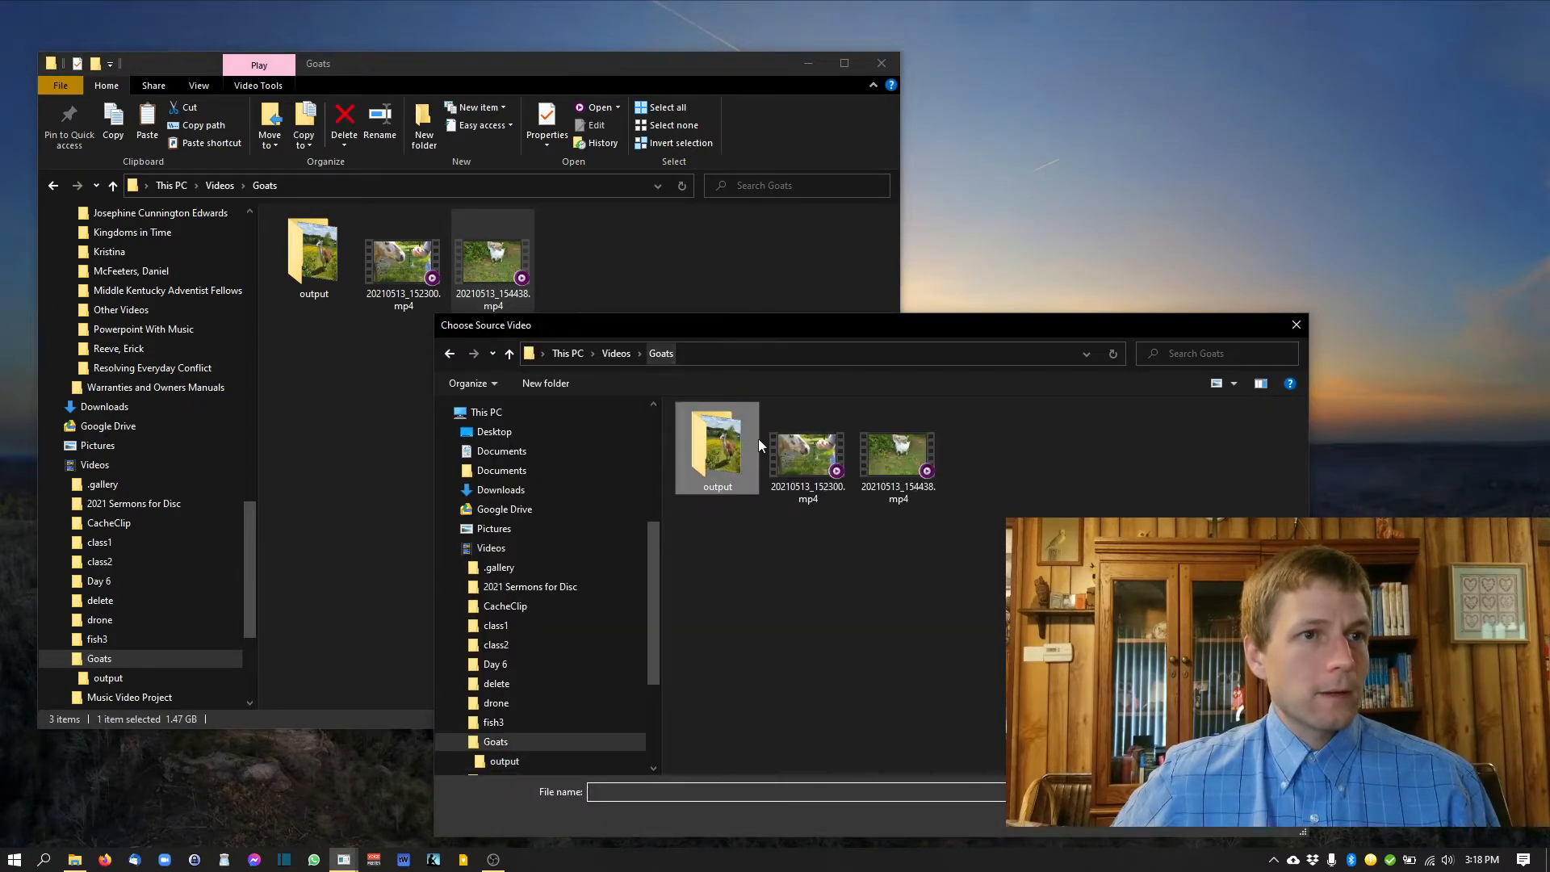
double_click(877, 471)
Step: Set the second cut's start time to 2:30 and its duration to 15
key(Tab)
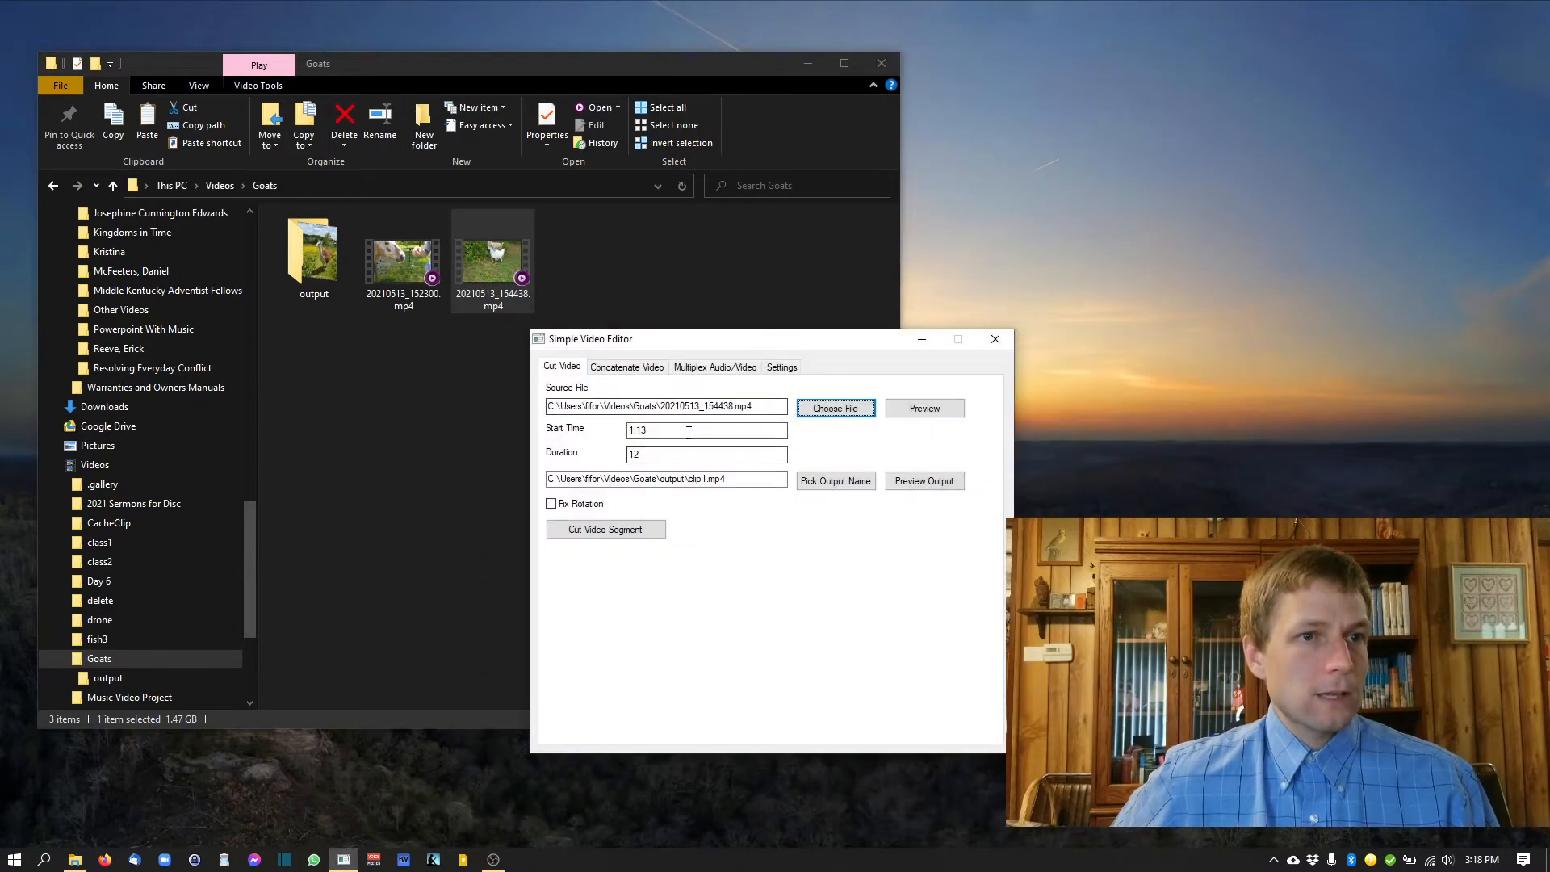
text(2:30)
key(Tab)
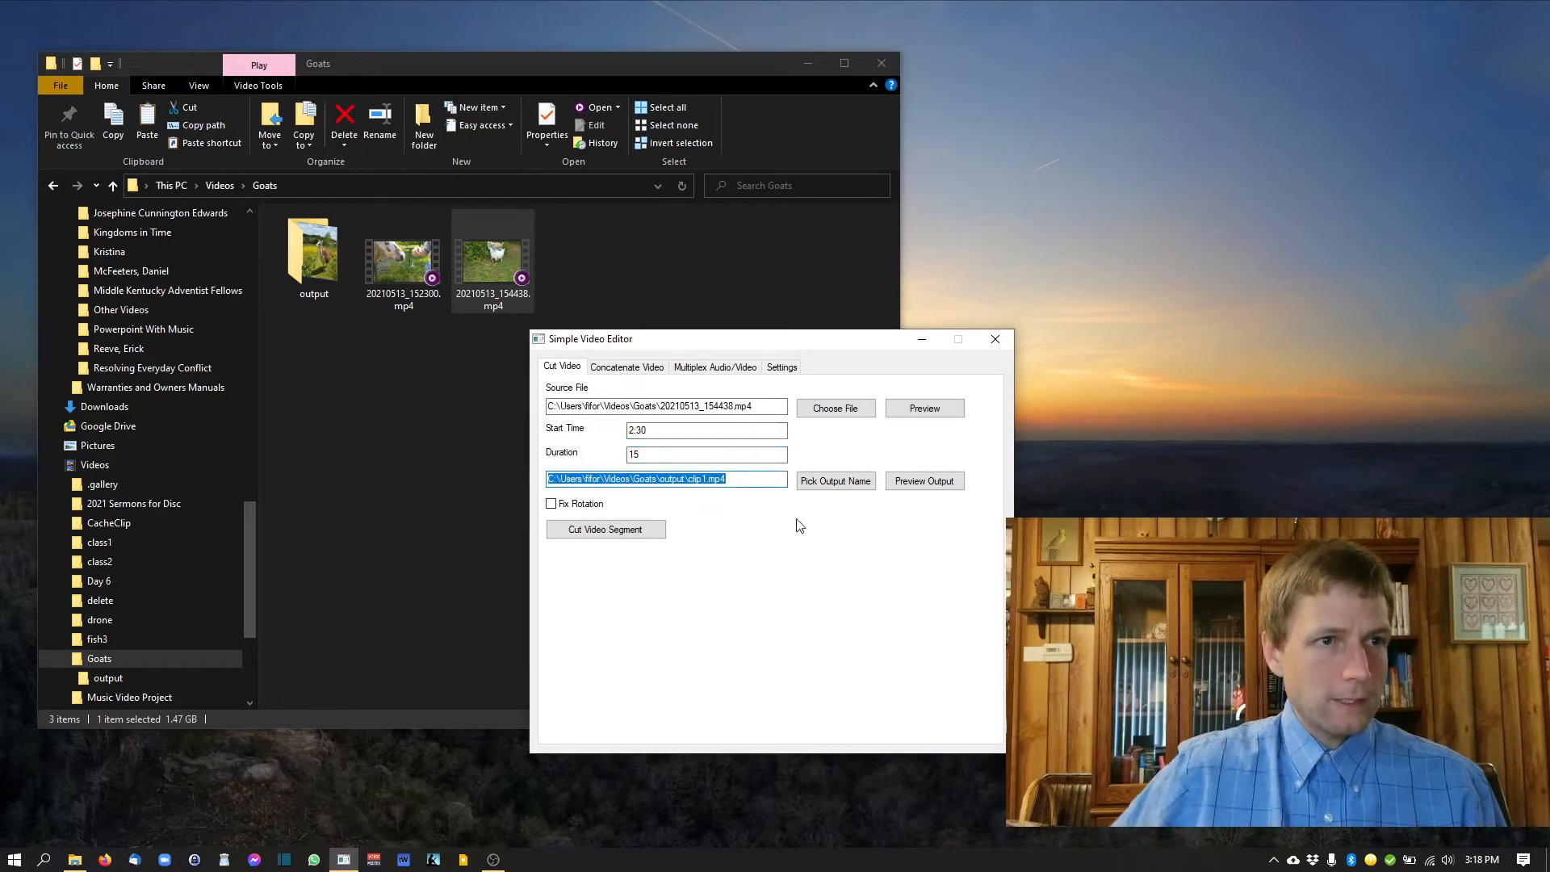
Step: Name the output clip2 in the Goats folder's output subfolder and cut the video segment
click(836, 481)
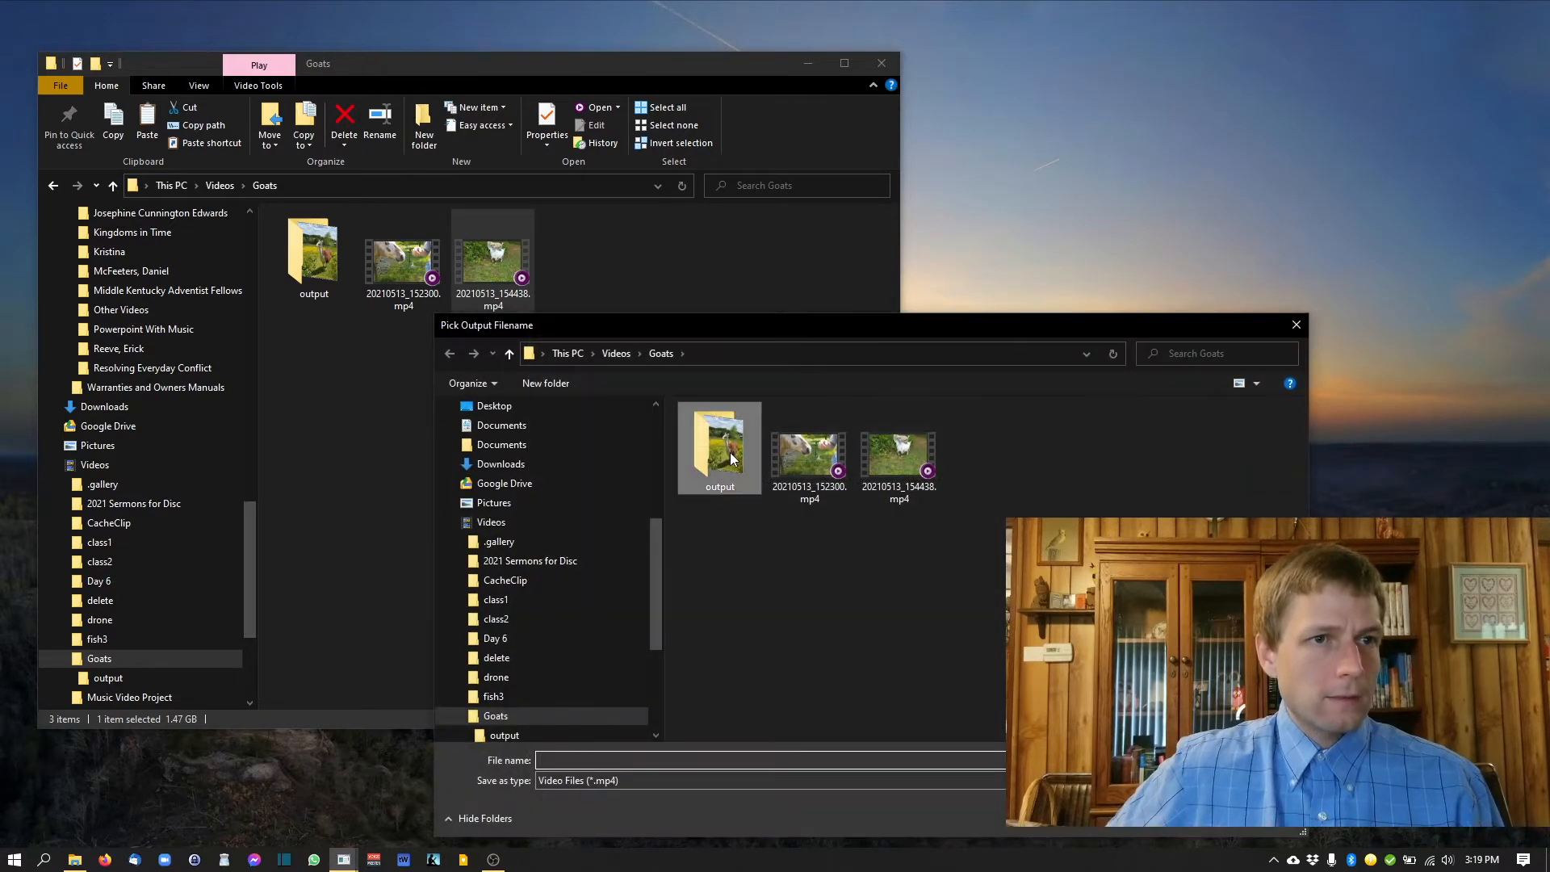
double_click(732, 458)
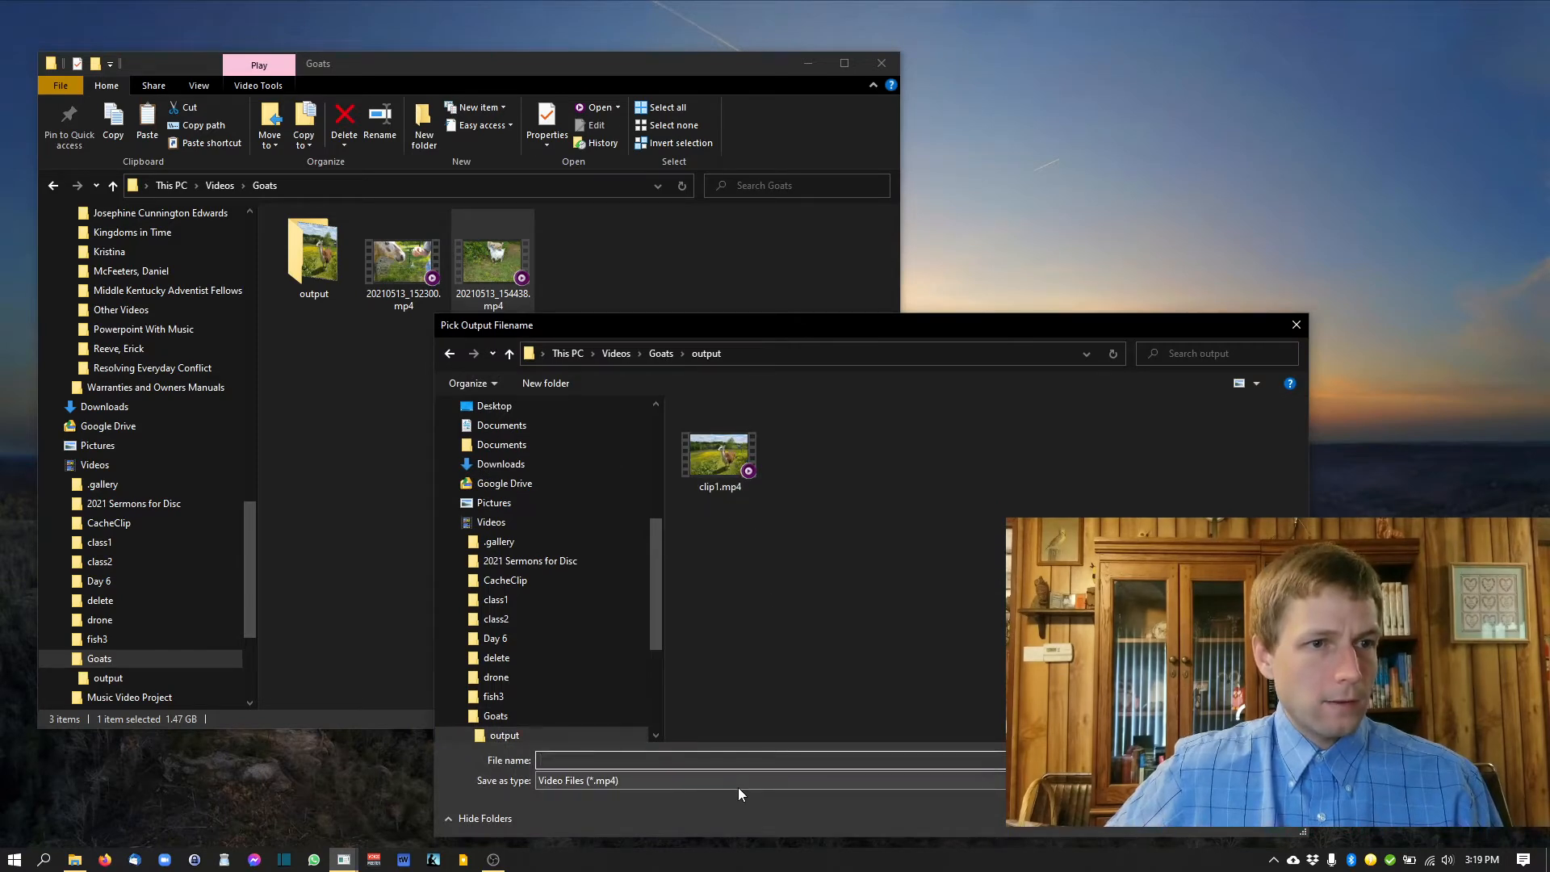
text(clip2)
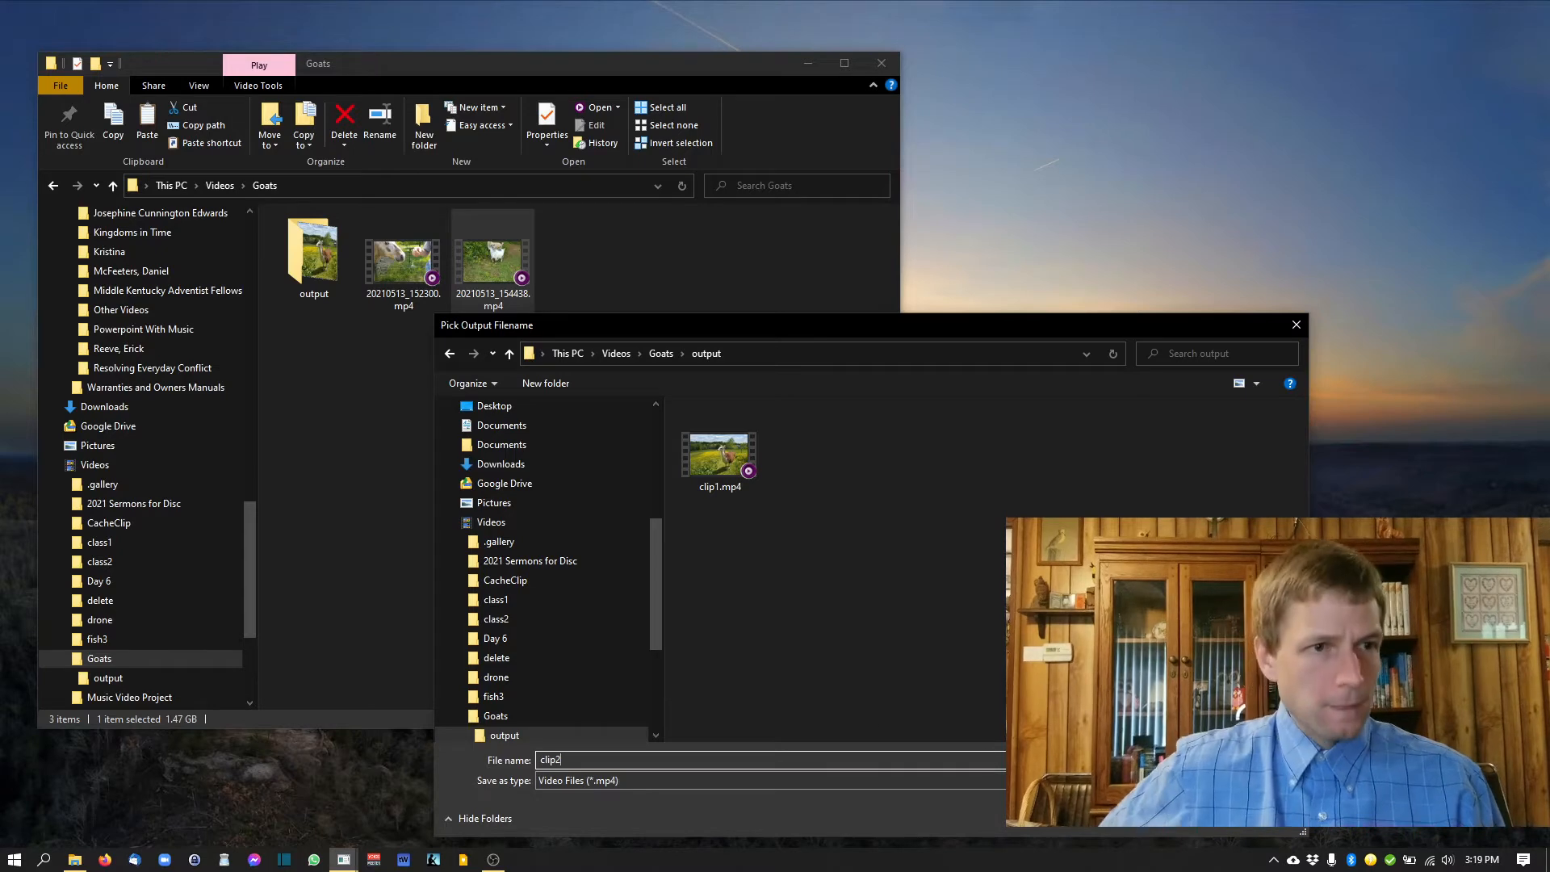
key(Return)
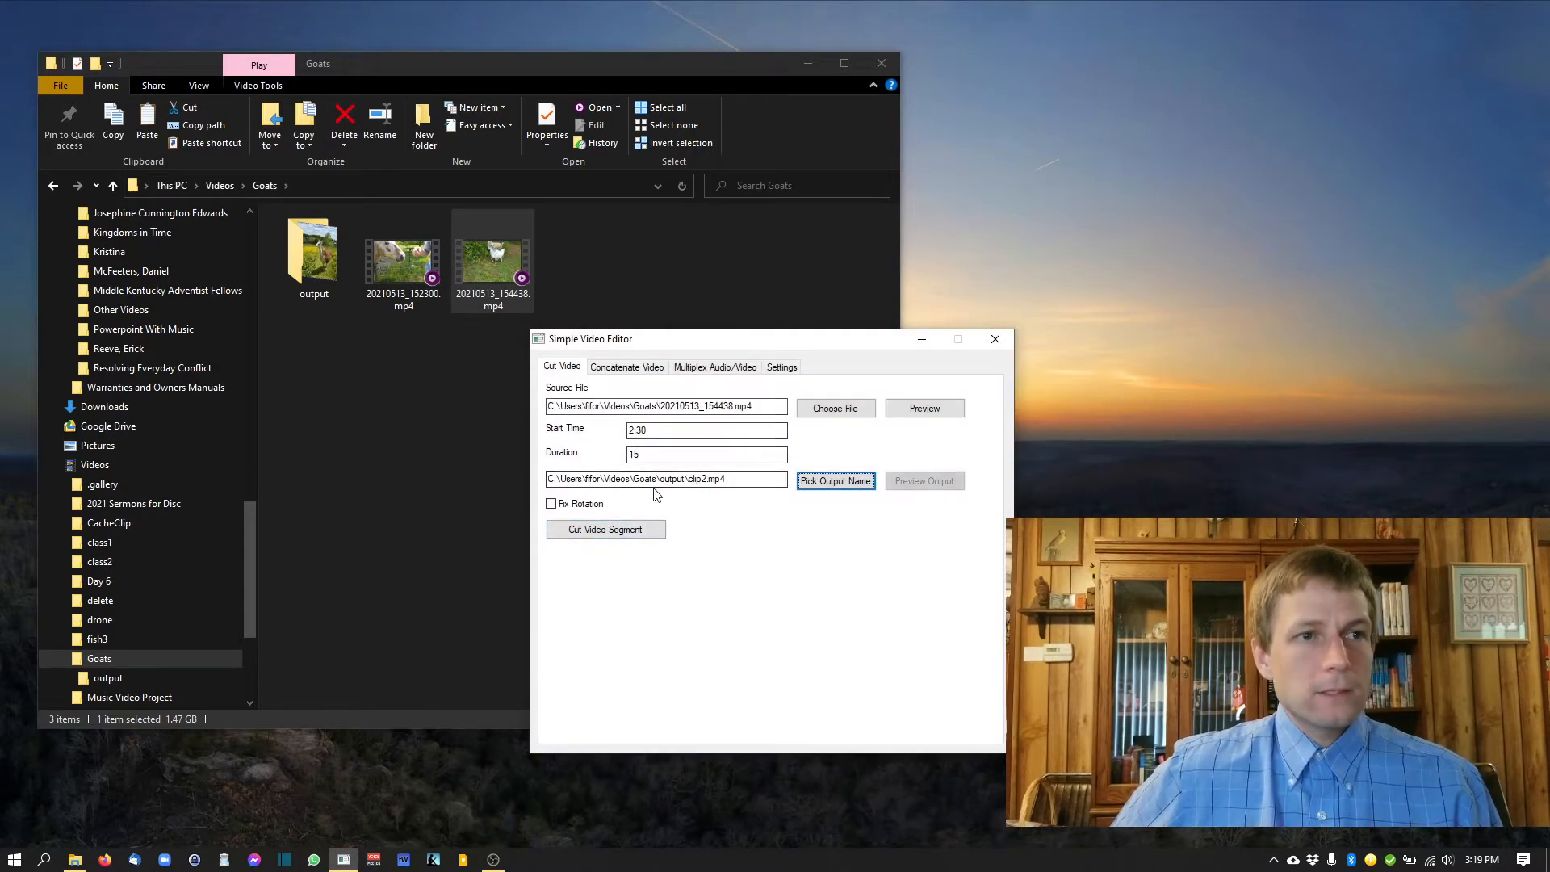
click(645, 531)
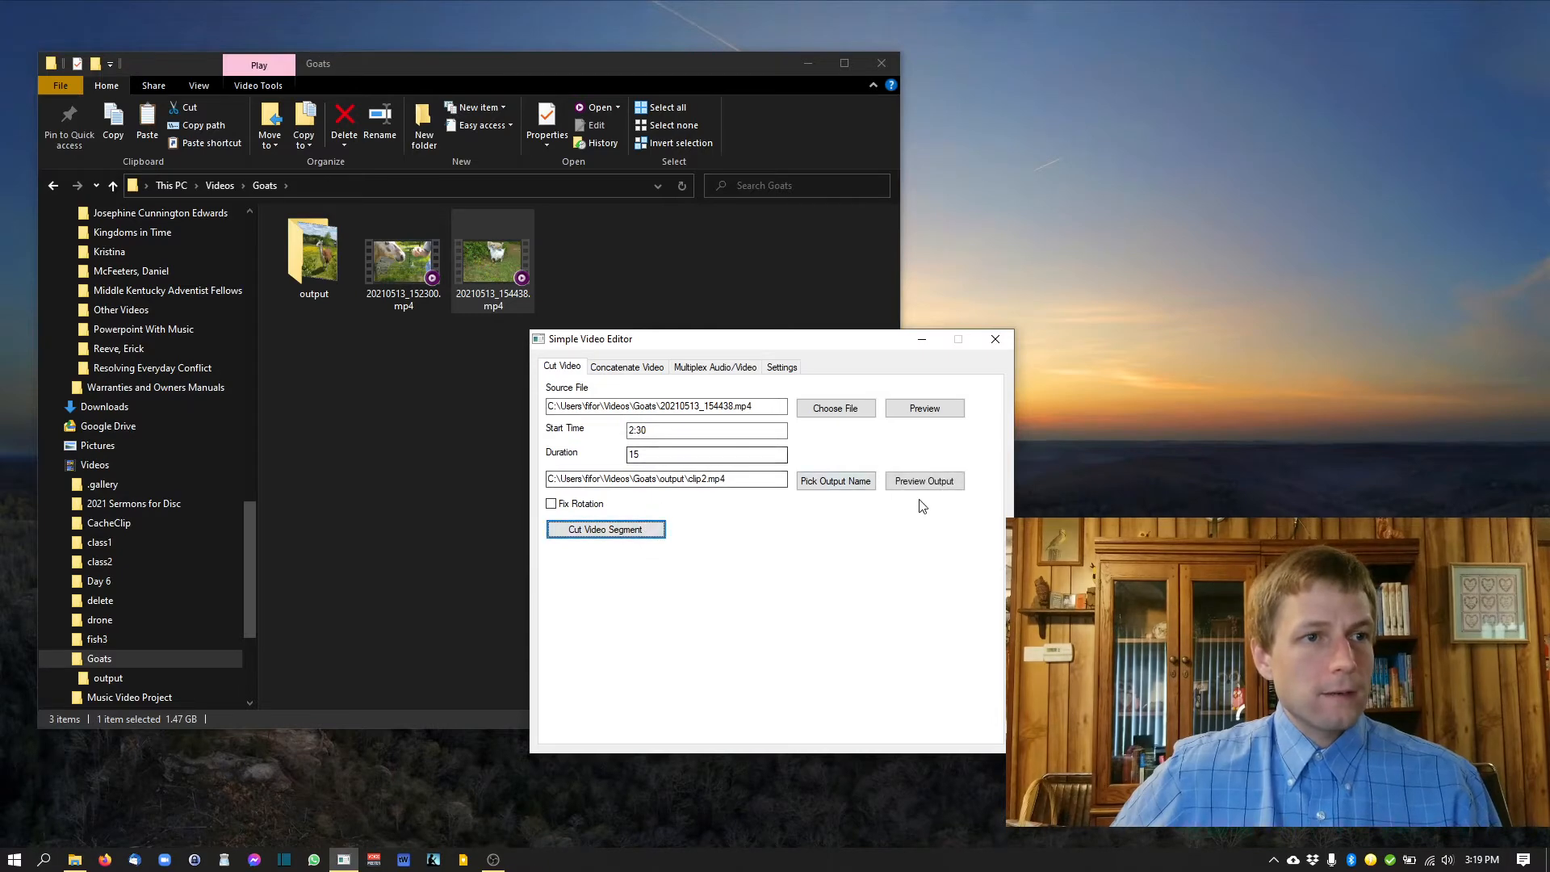
Step: Browse in File Explorer to the Goats folder's output subfolder and play clip2.mp4 to check the cut
double_click(332, 269)
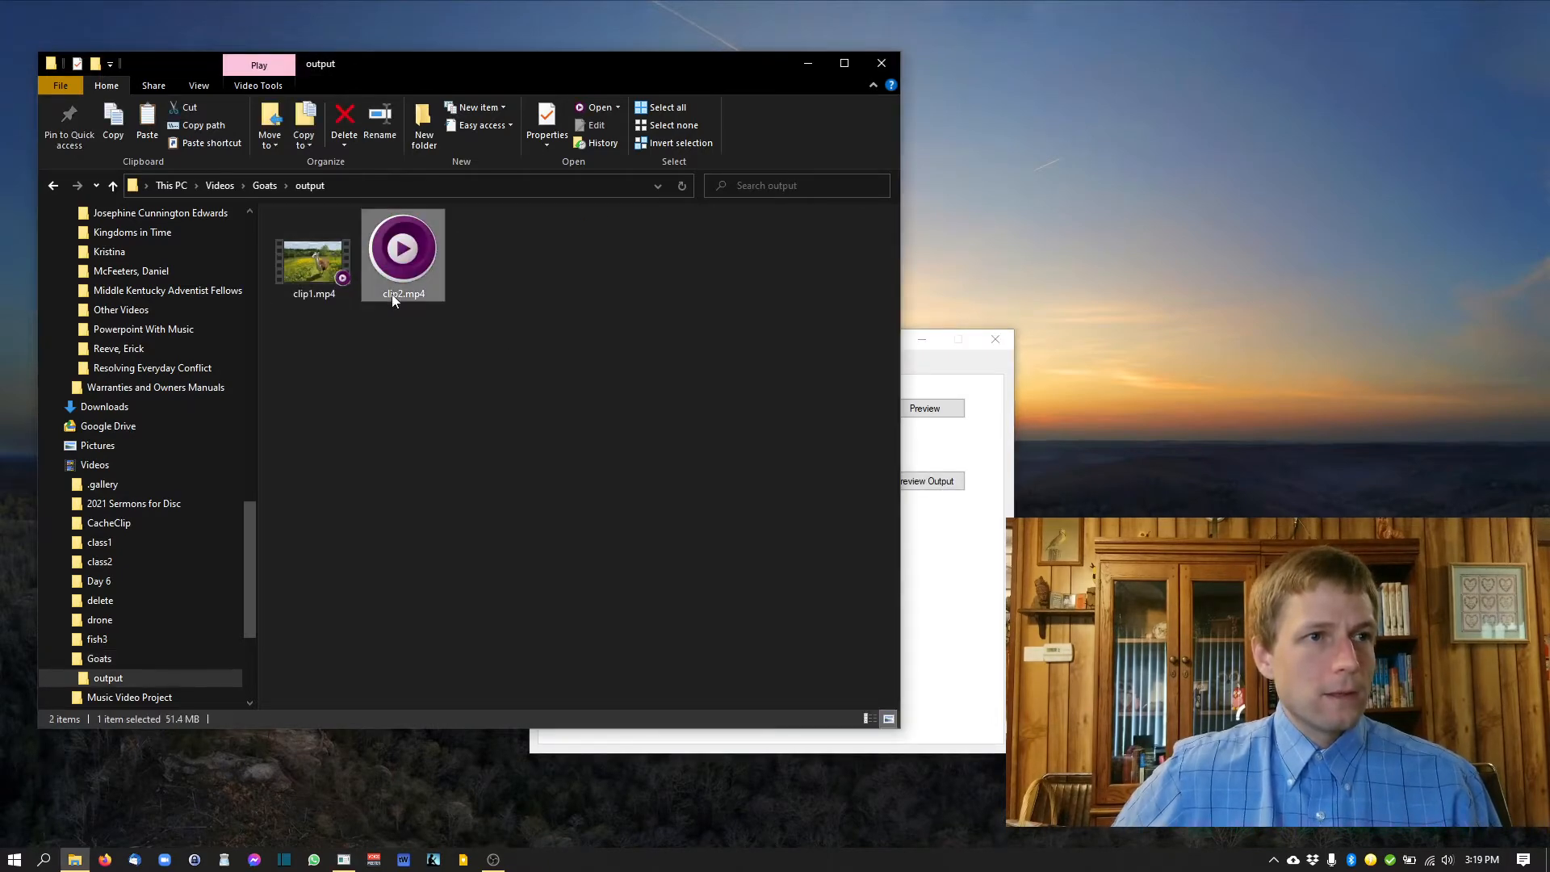
click(331, 274)
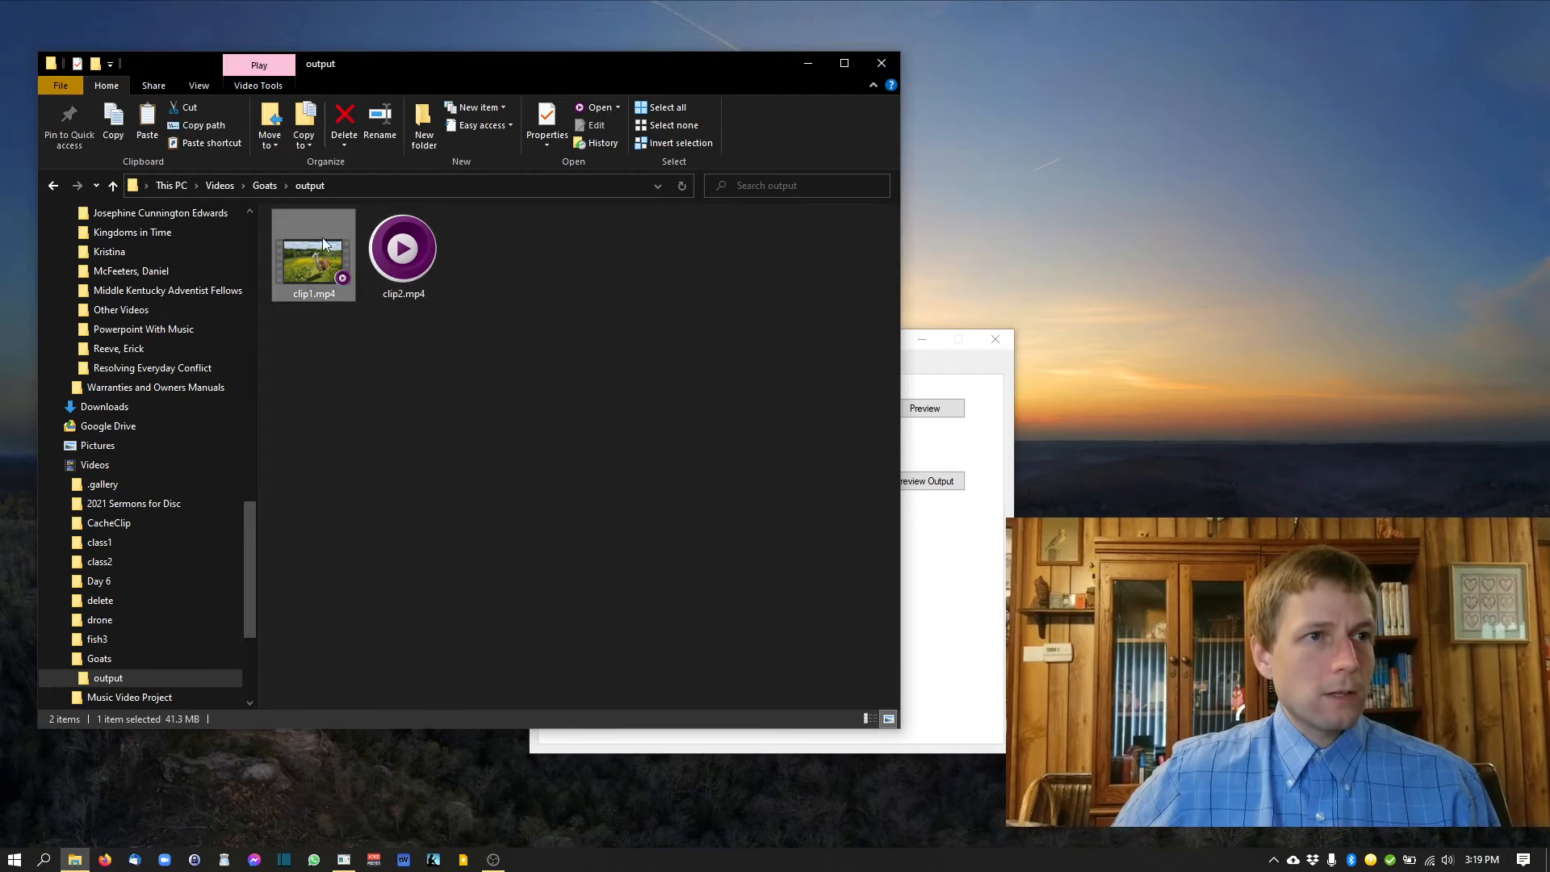
click(276, 186)
click(918, 574)
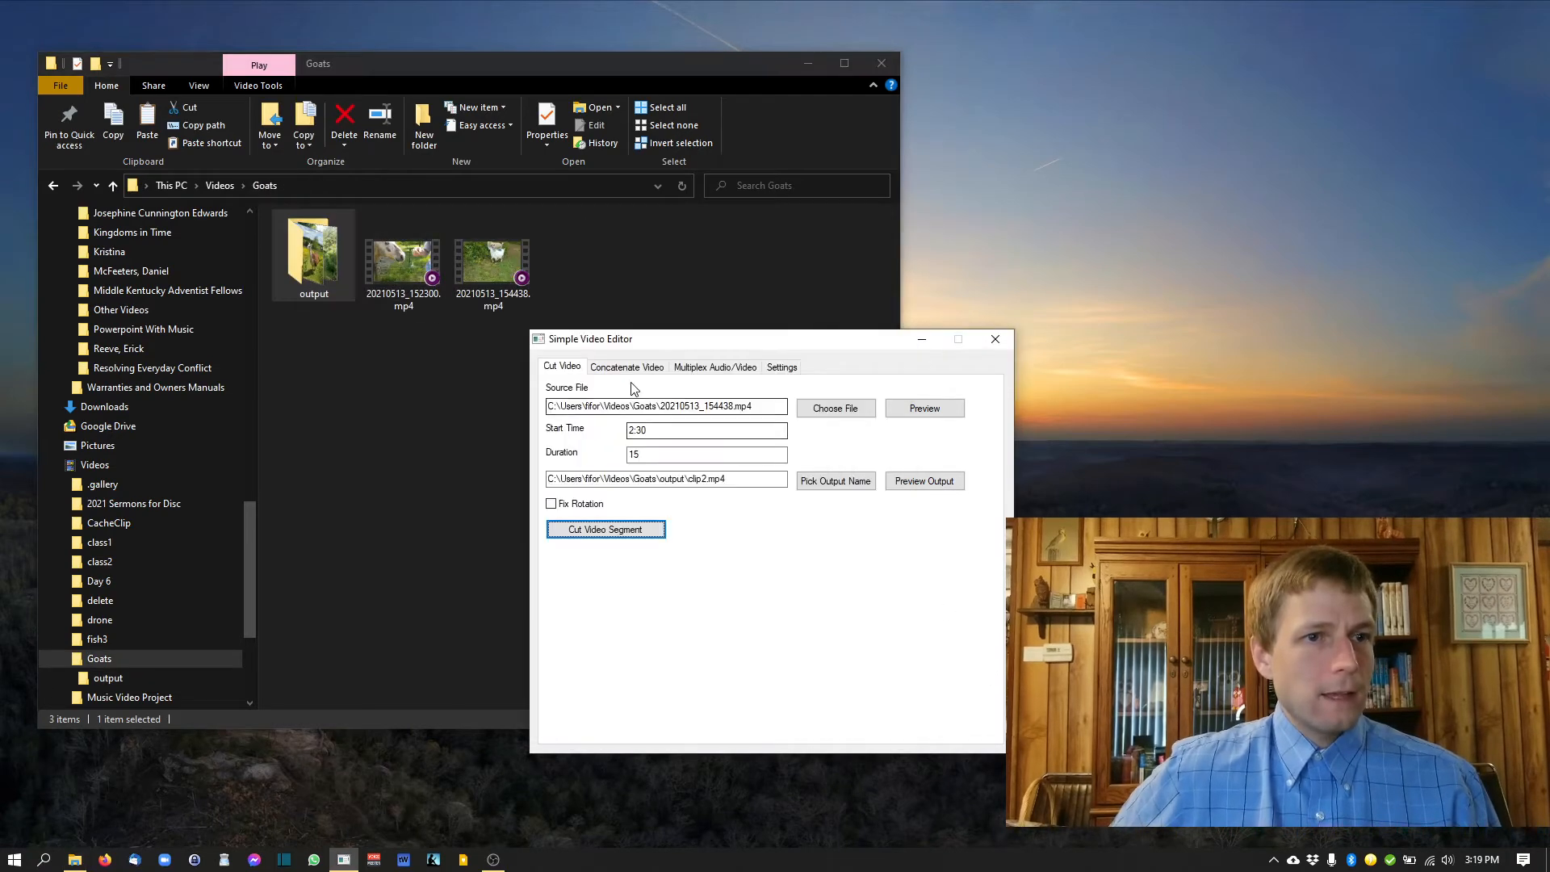
double_click(332, 285)
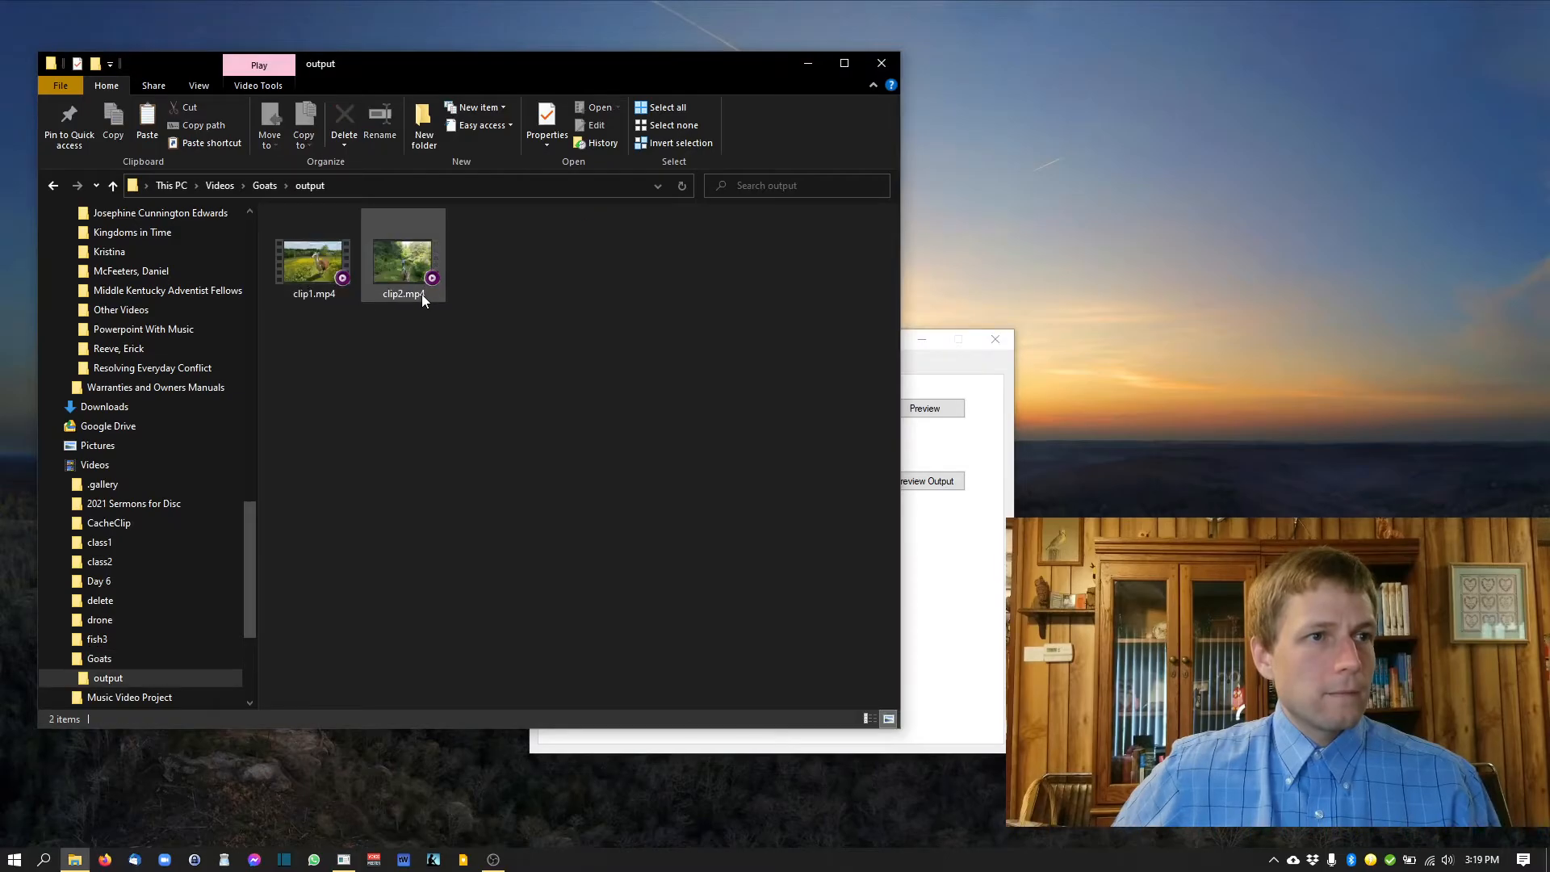
click(421, 294)
double_click(421, 294)
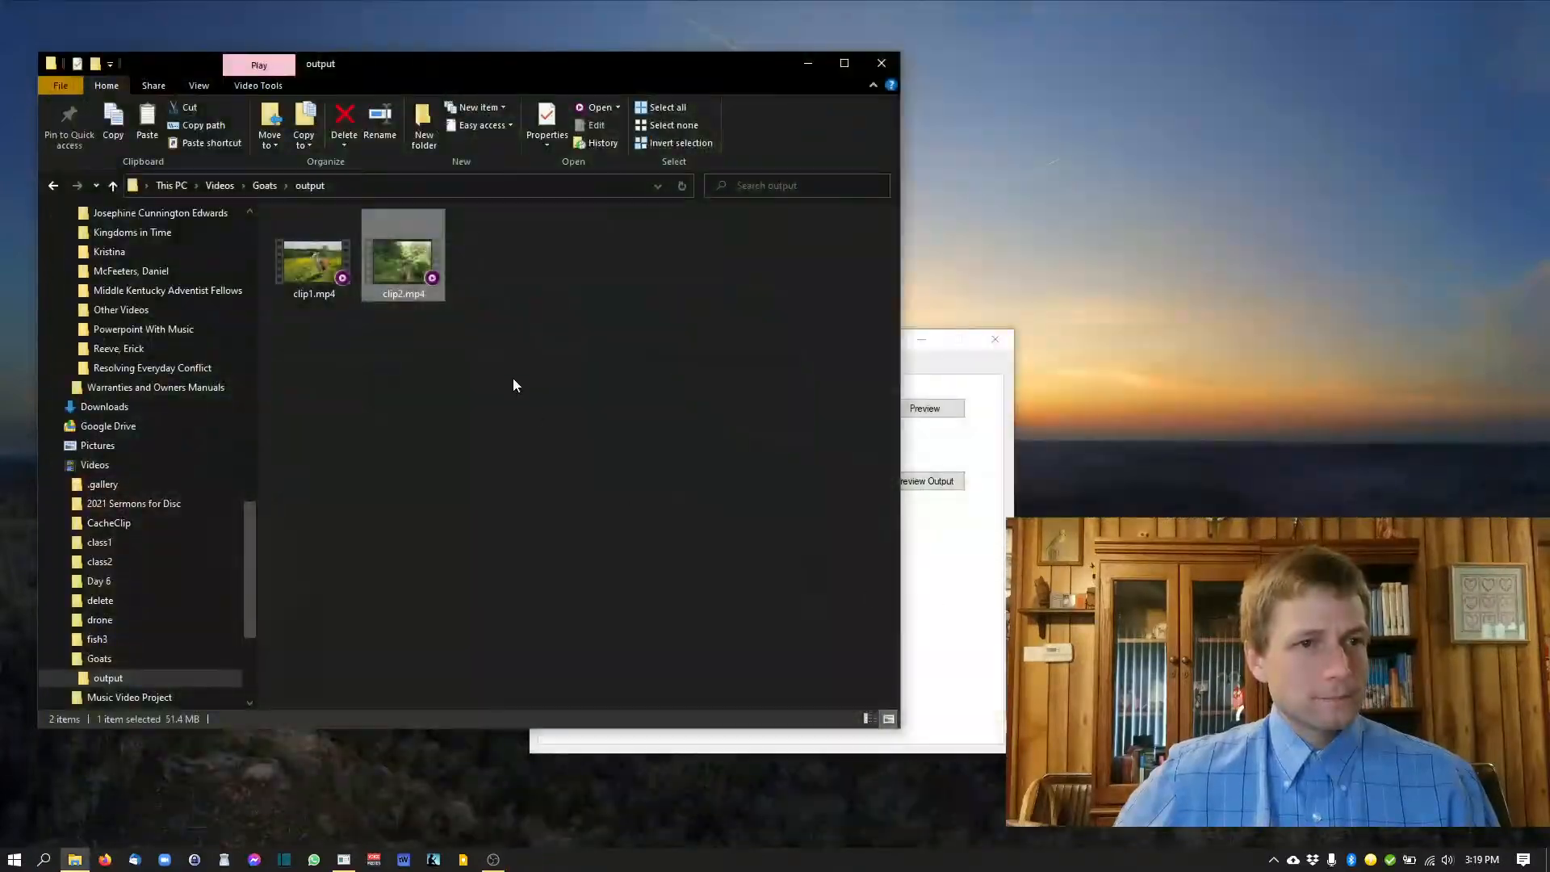
click(318, 257)
click(396, 365)
Step: Switch to Simple Video Editor and choose the Goats folder's output subfolder as the source for concatenation
click(966, 636)
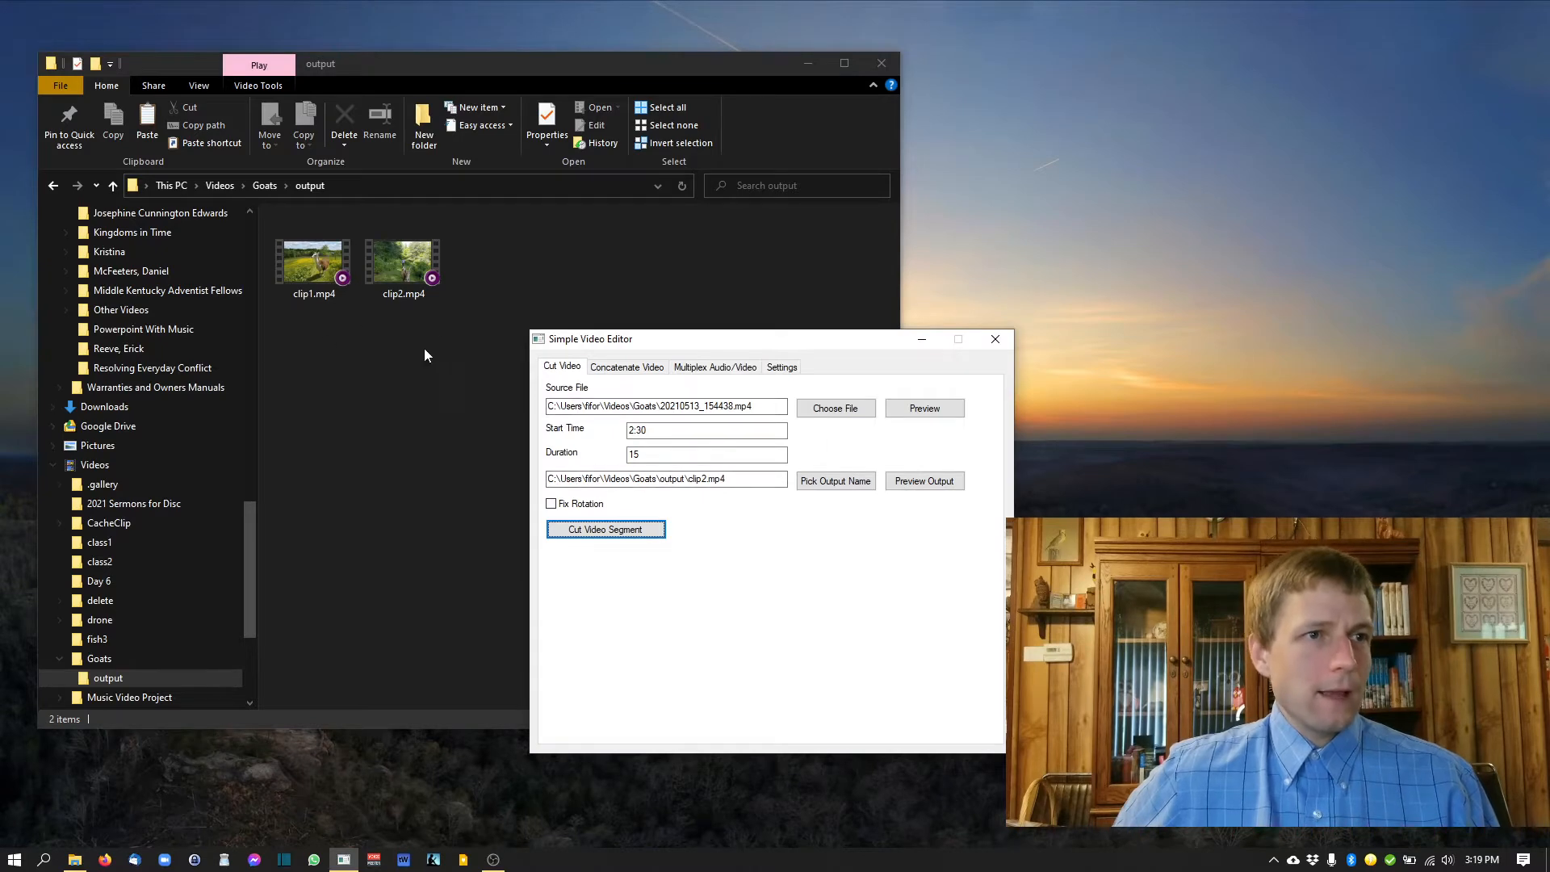
click(628, 368)
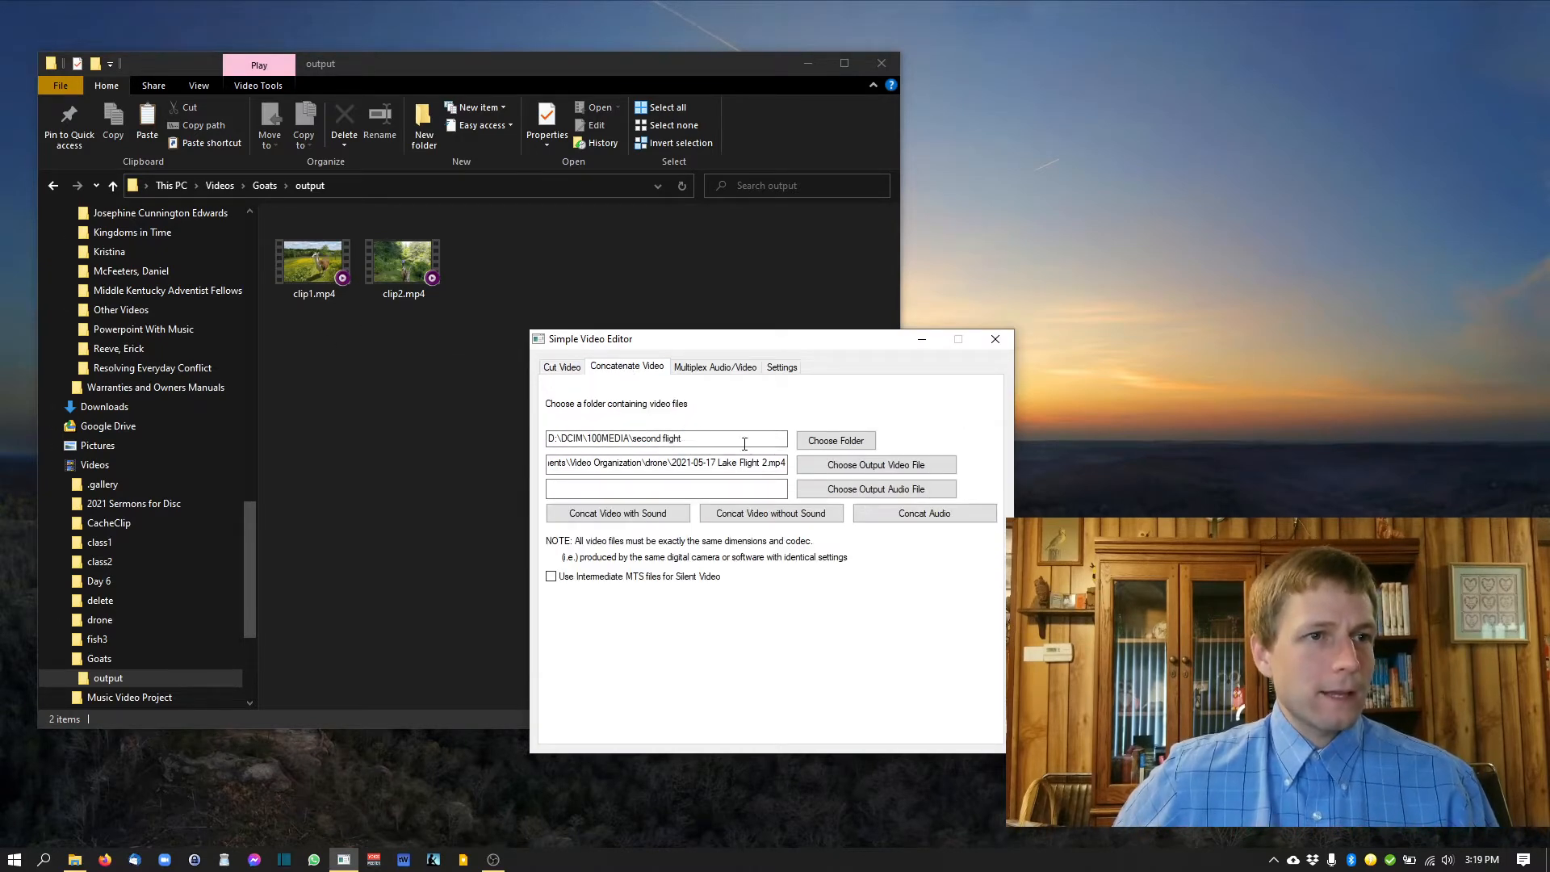
click(839, 441)
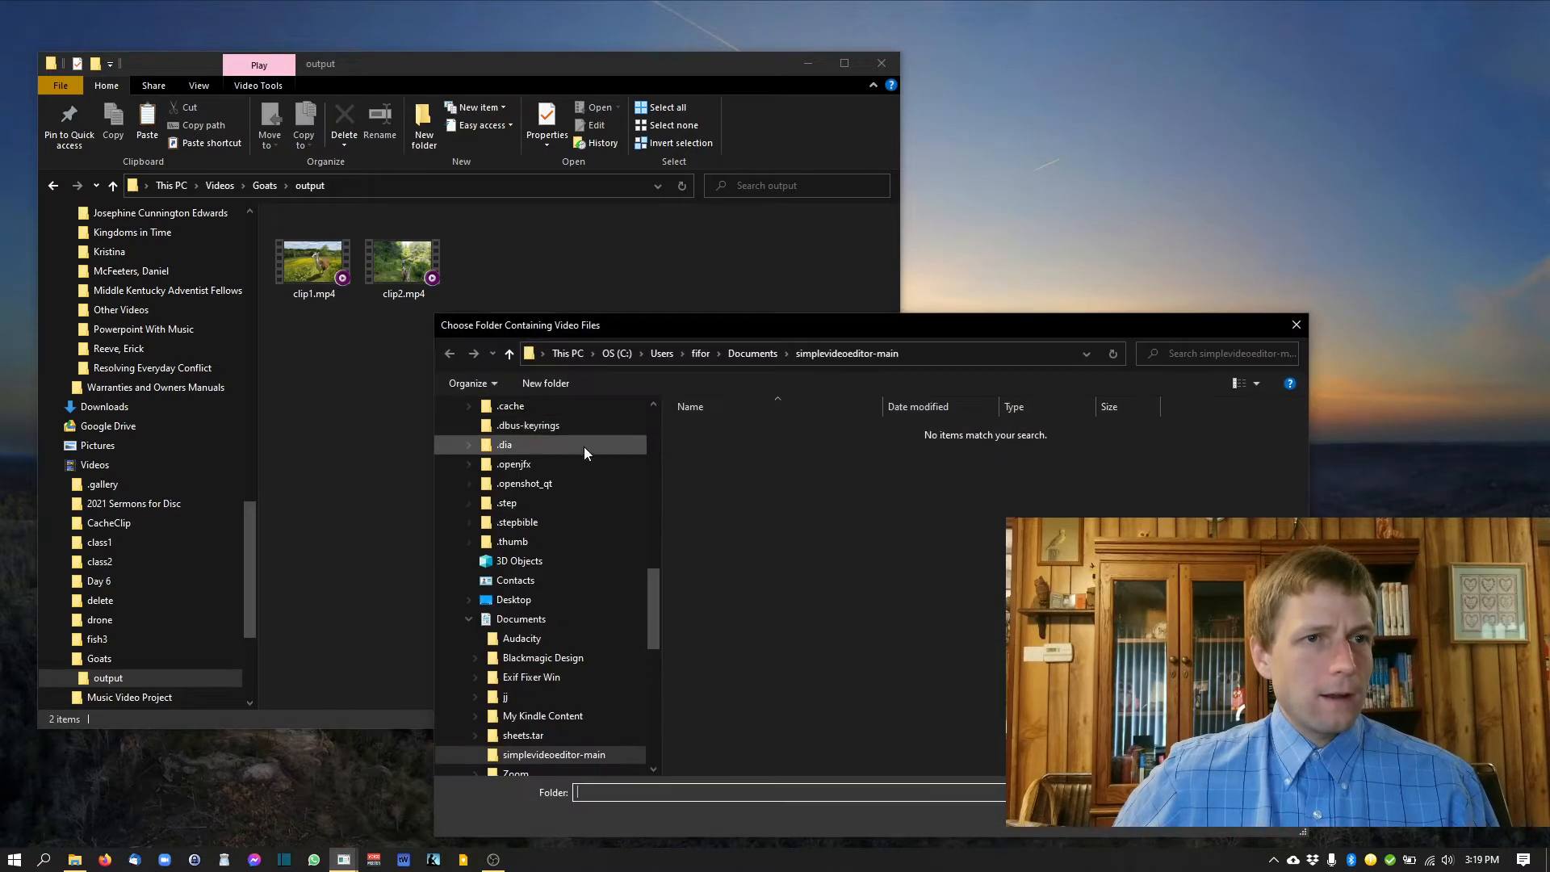
scroll(578, 515, up, 5)
scroll(579, 512, up, 3)
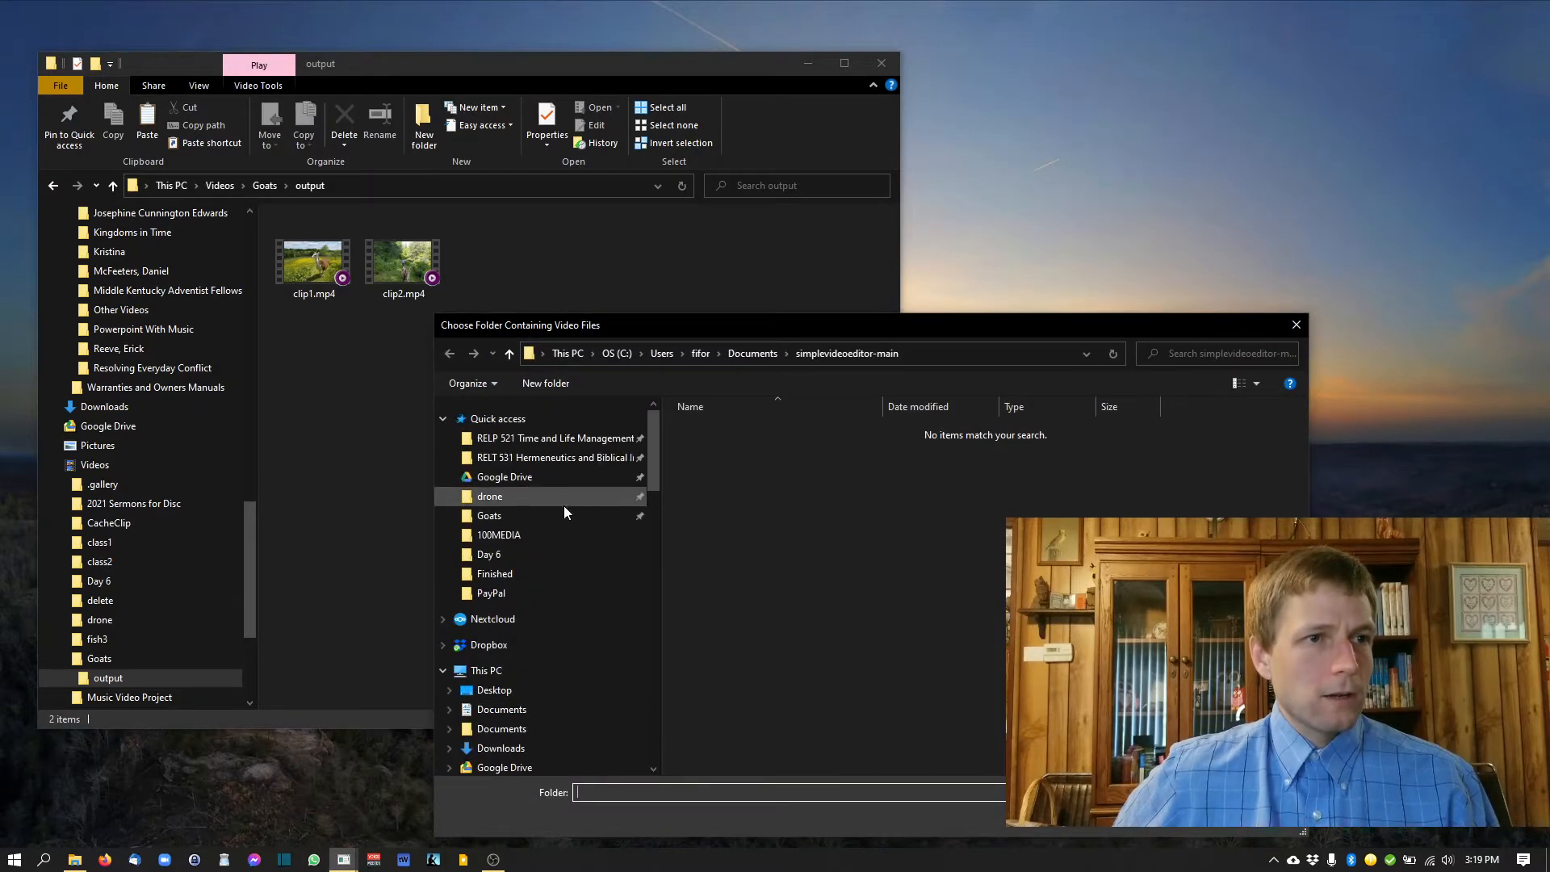
click(562, 507)
double_click(730, 484)
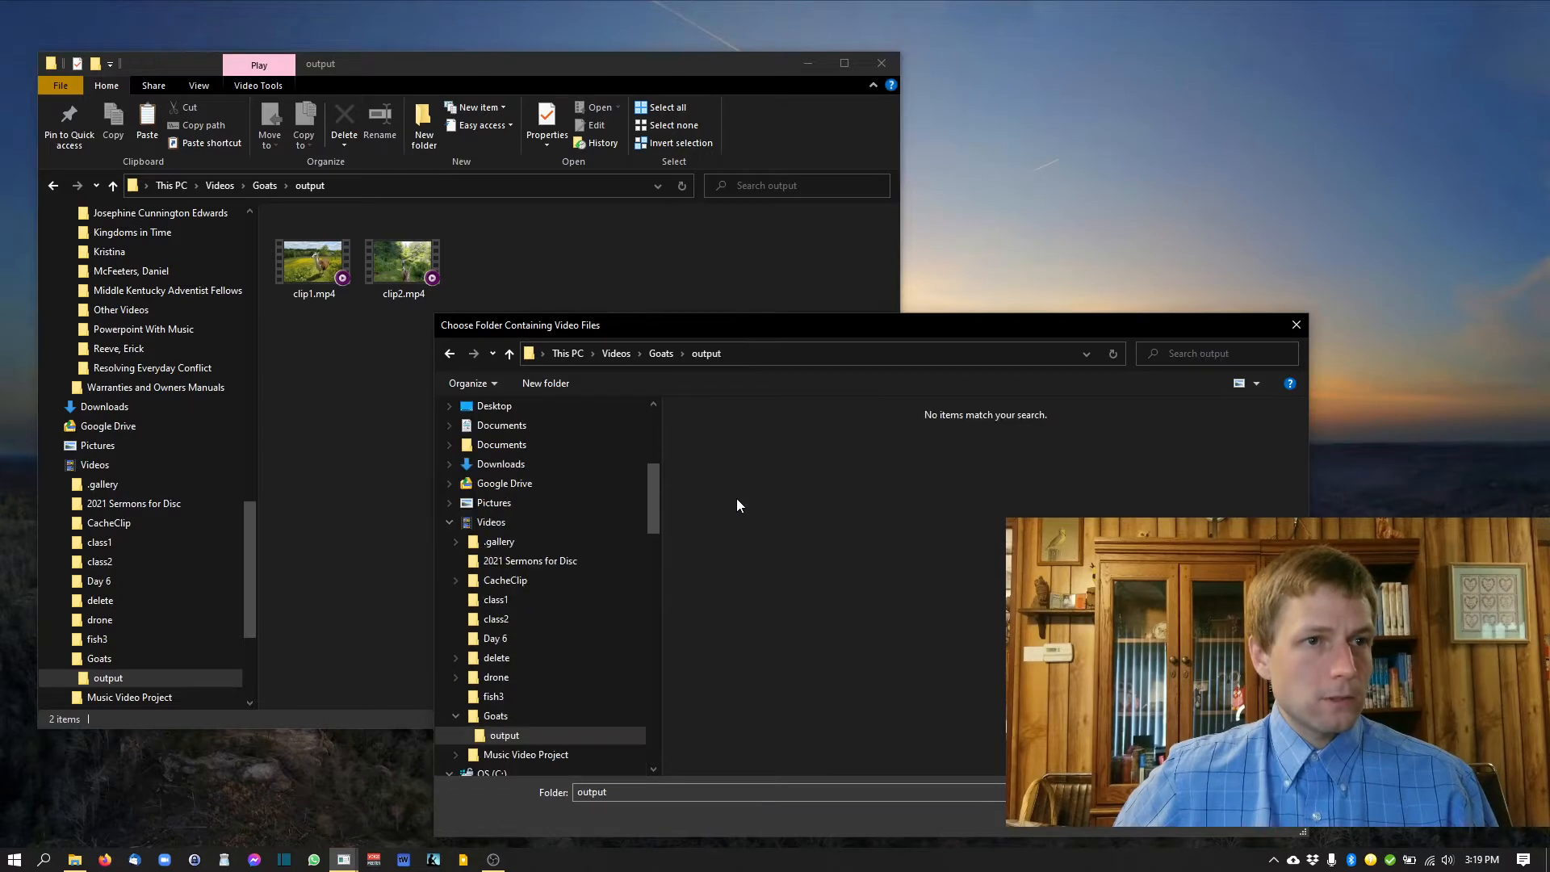
click(1183, 816)
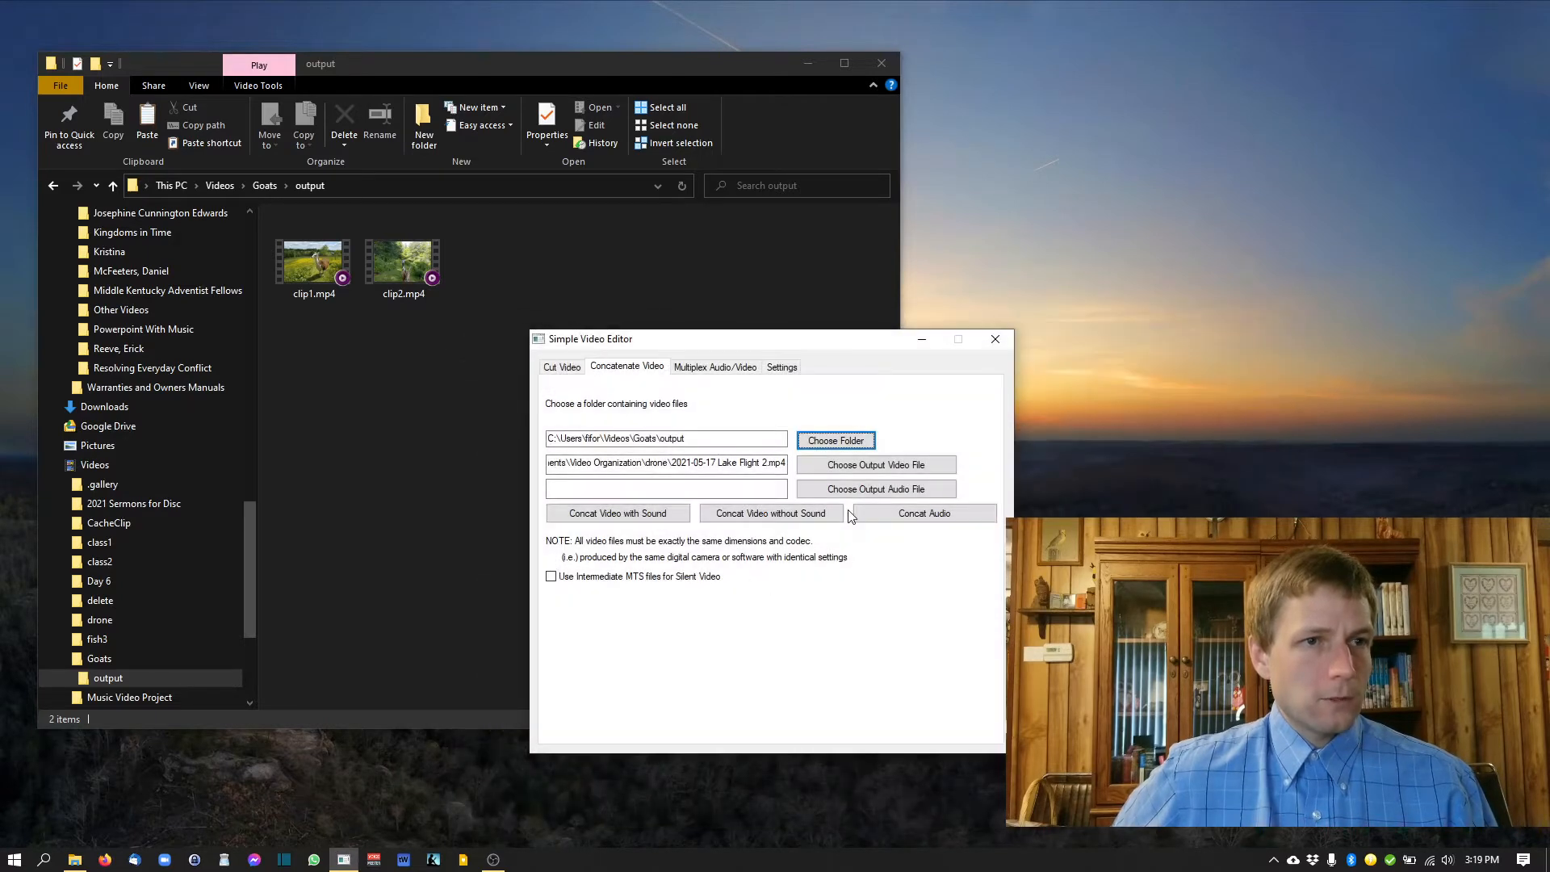
Step: Set the output video to Combined Clip in the Goats folder and concatenate the clips with sound
click(871, 473)
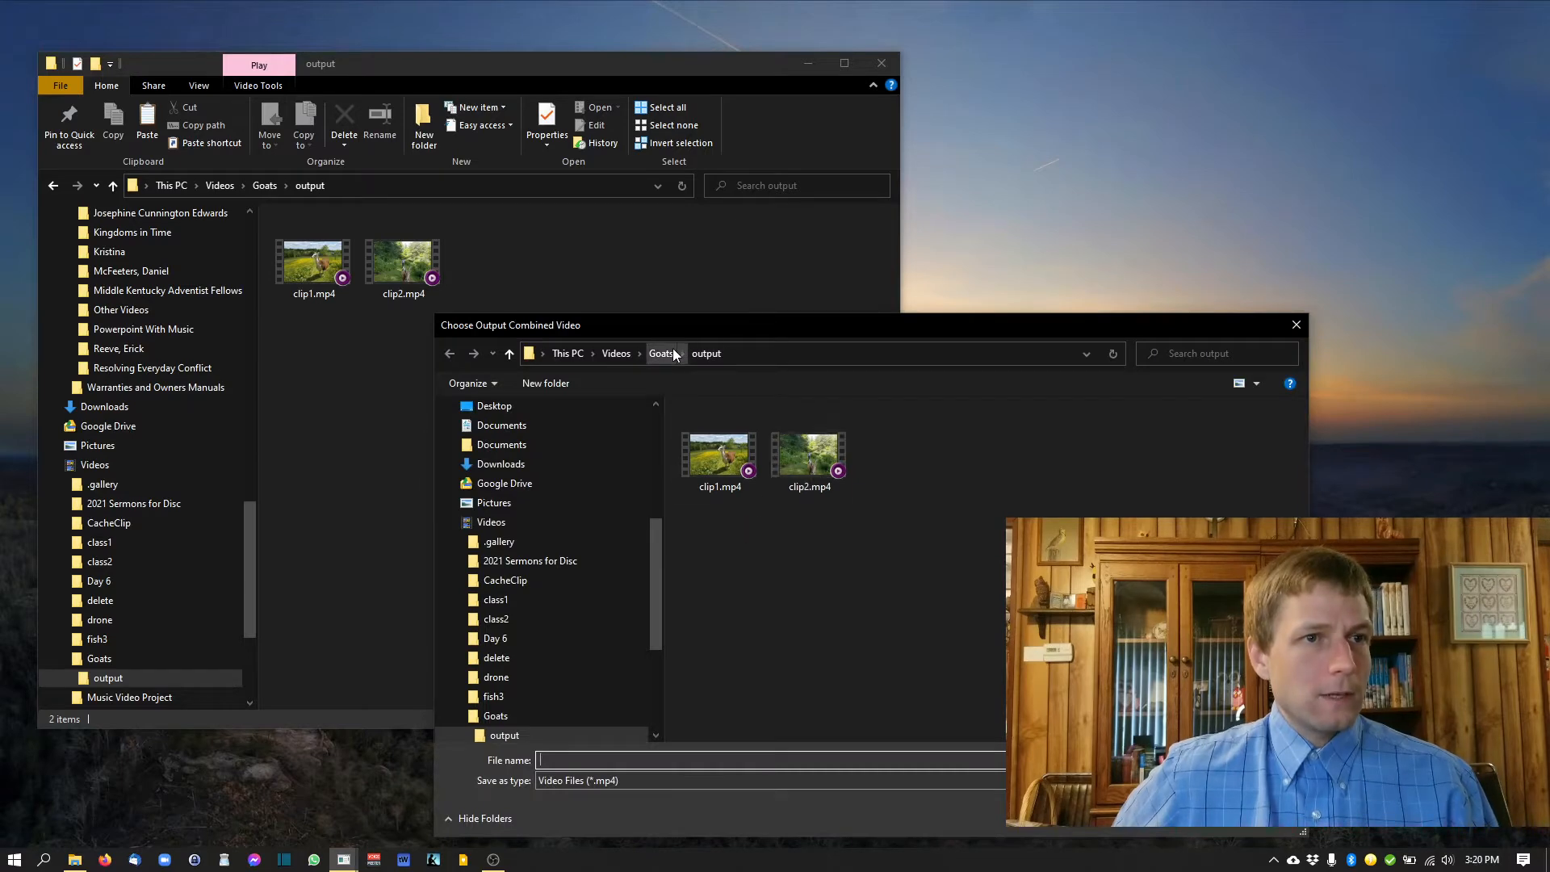
click(660, 354)
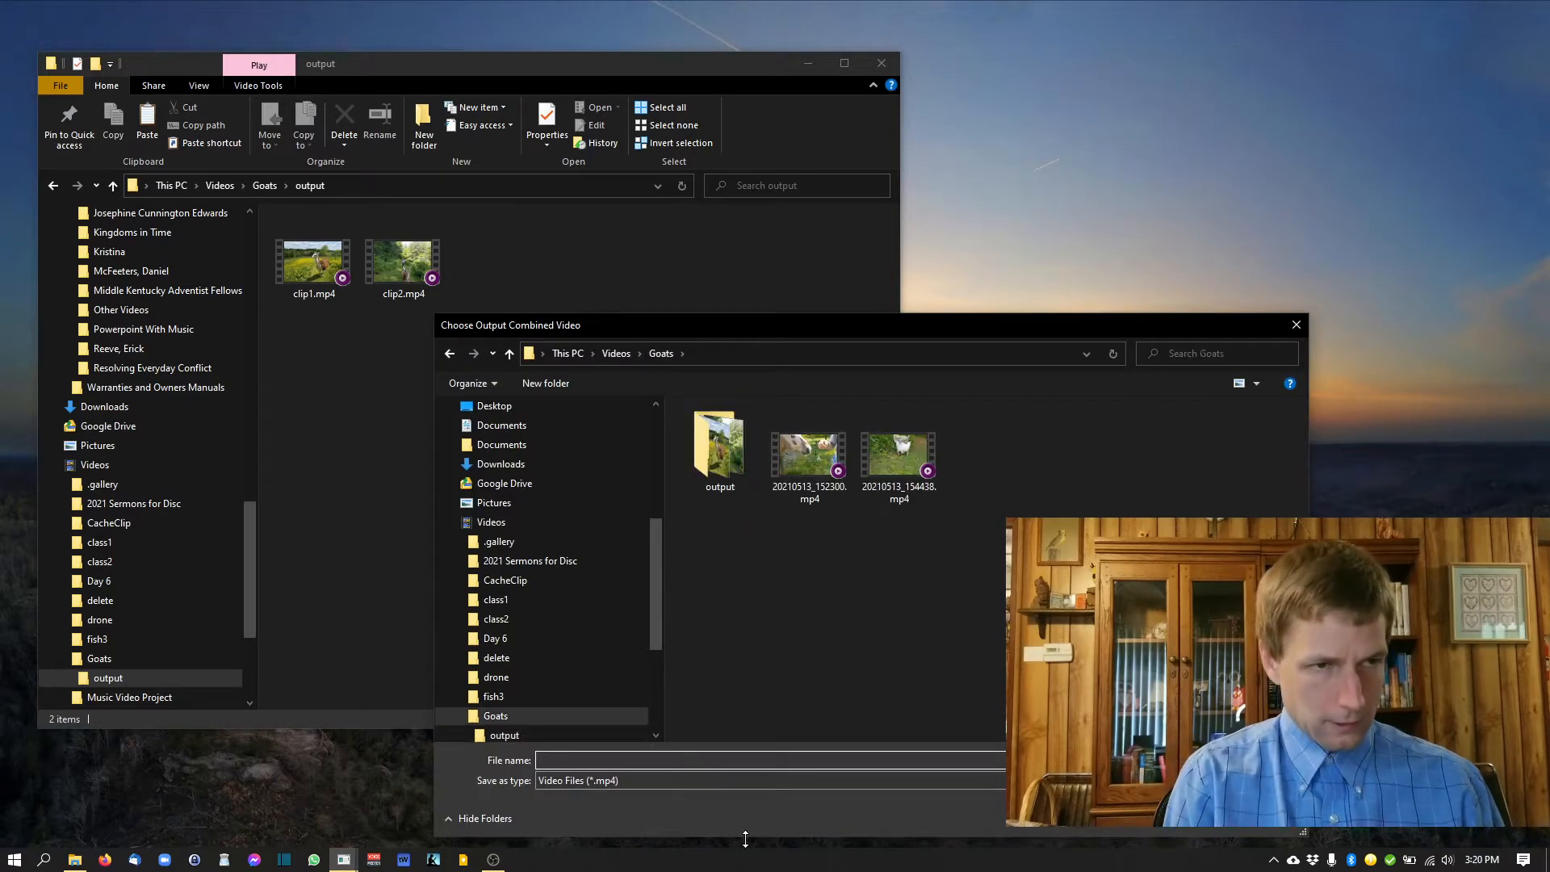
text(Combined Clip)
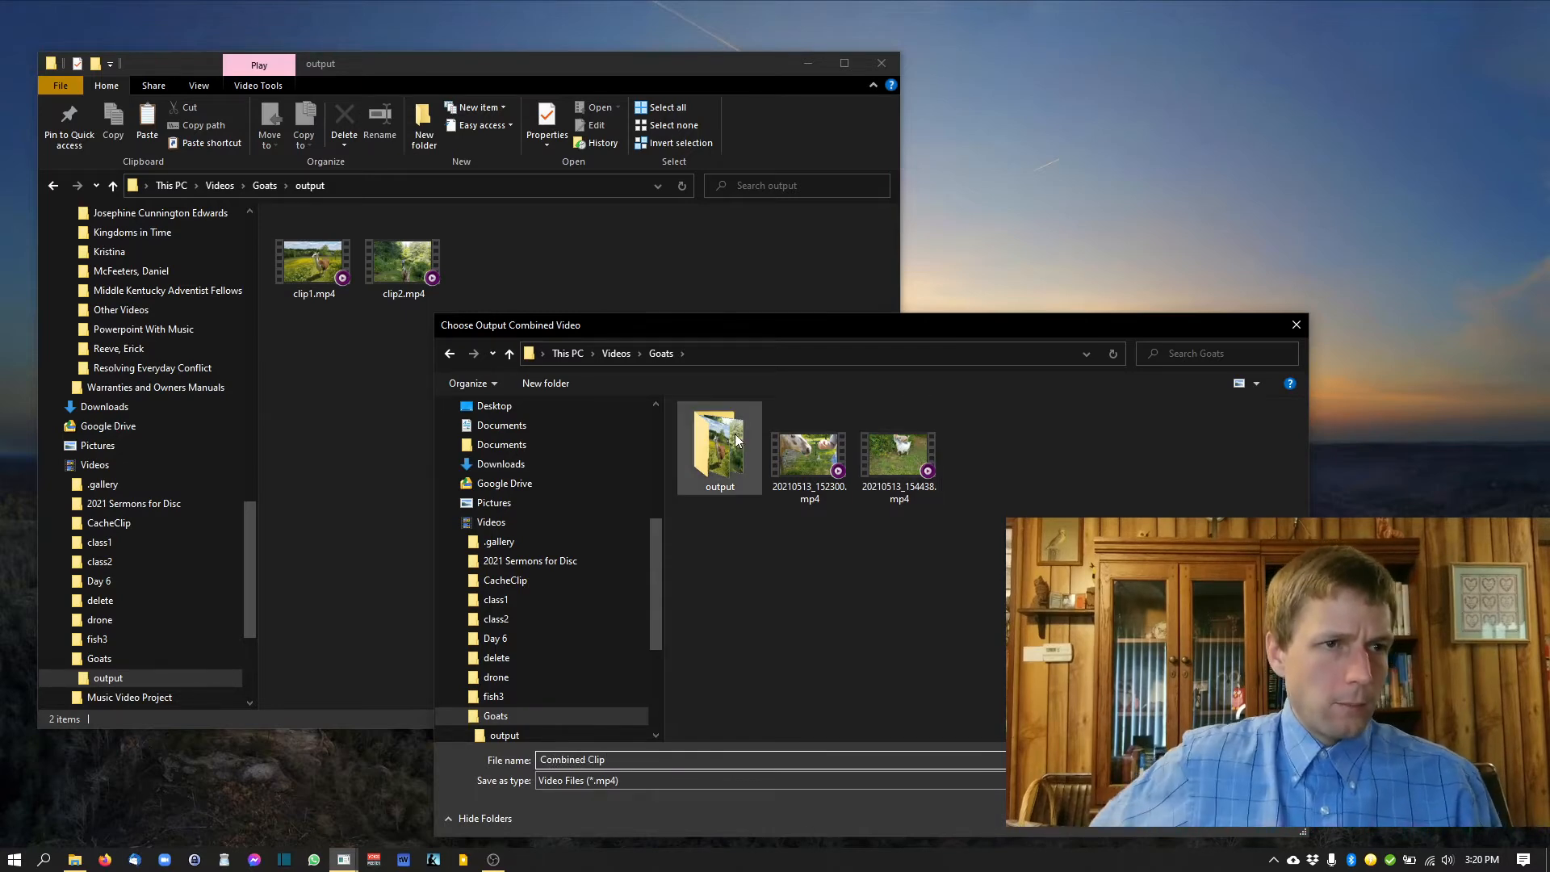
click(1177, 818)
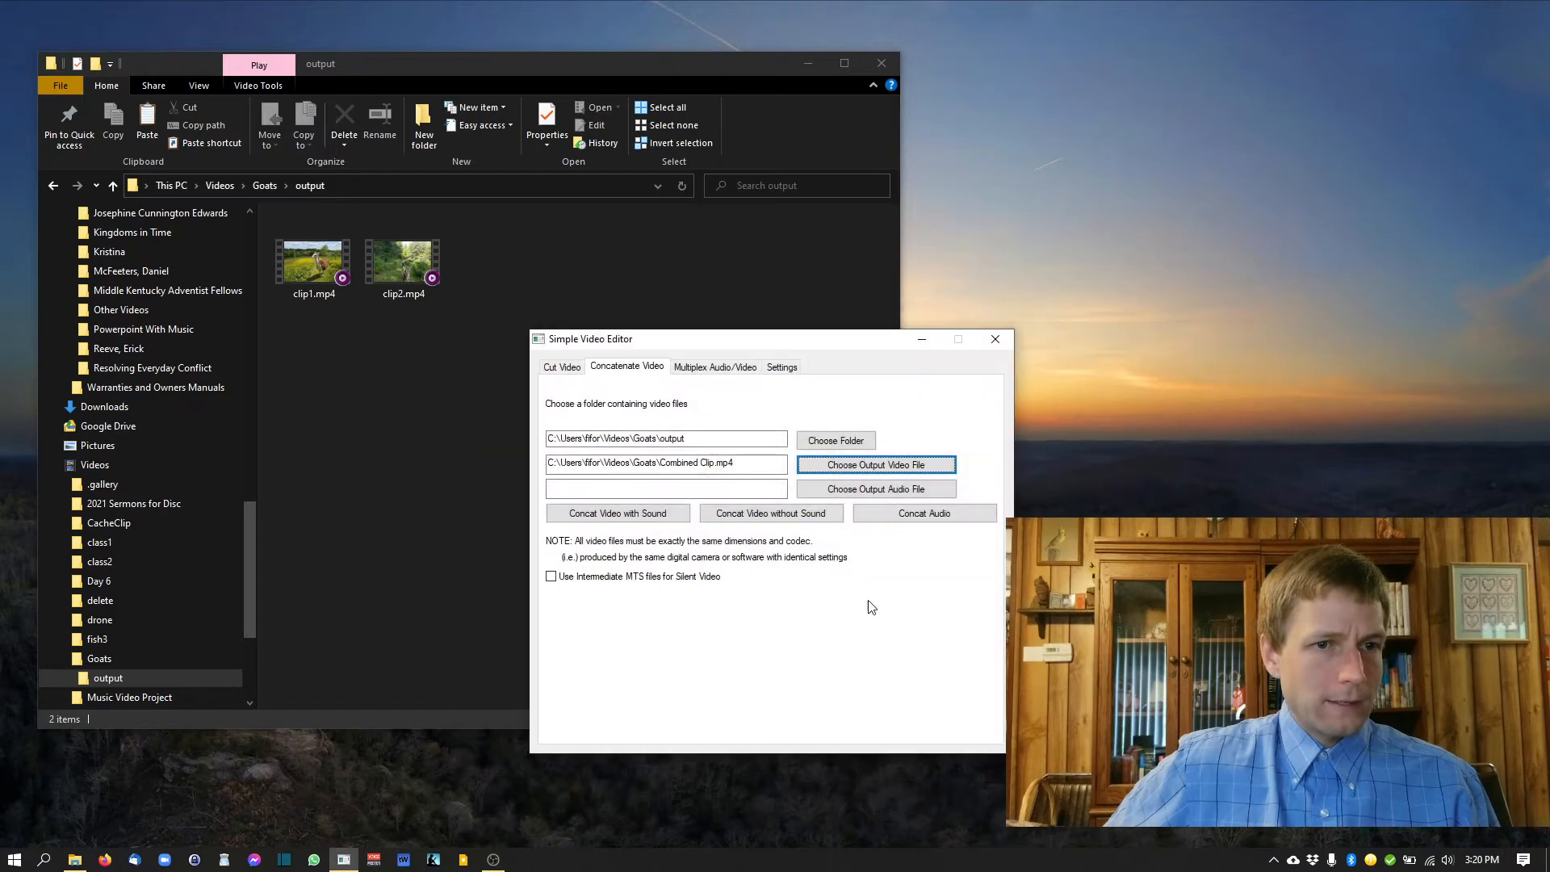
click(711, 439)
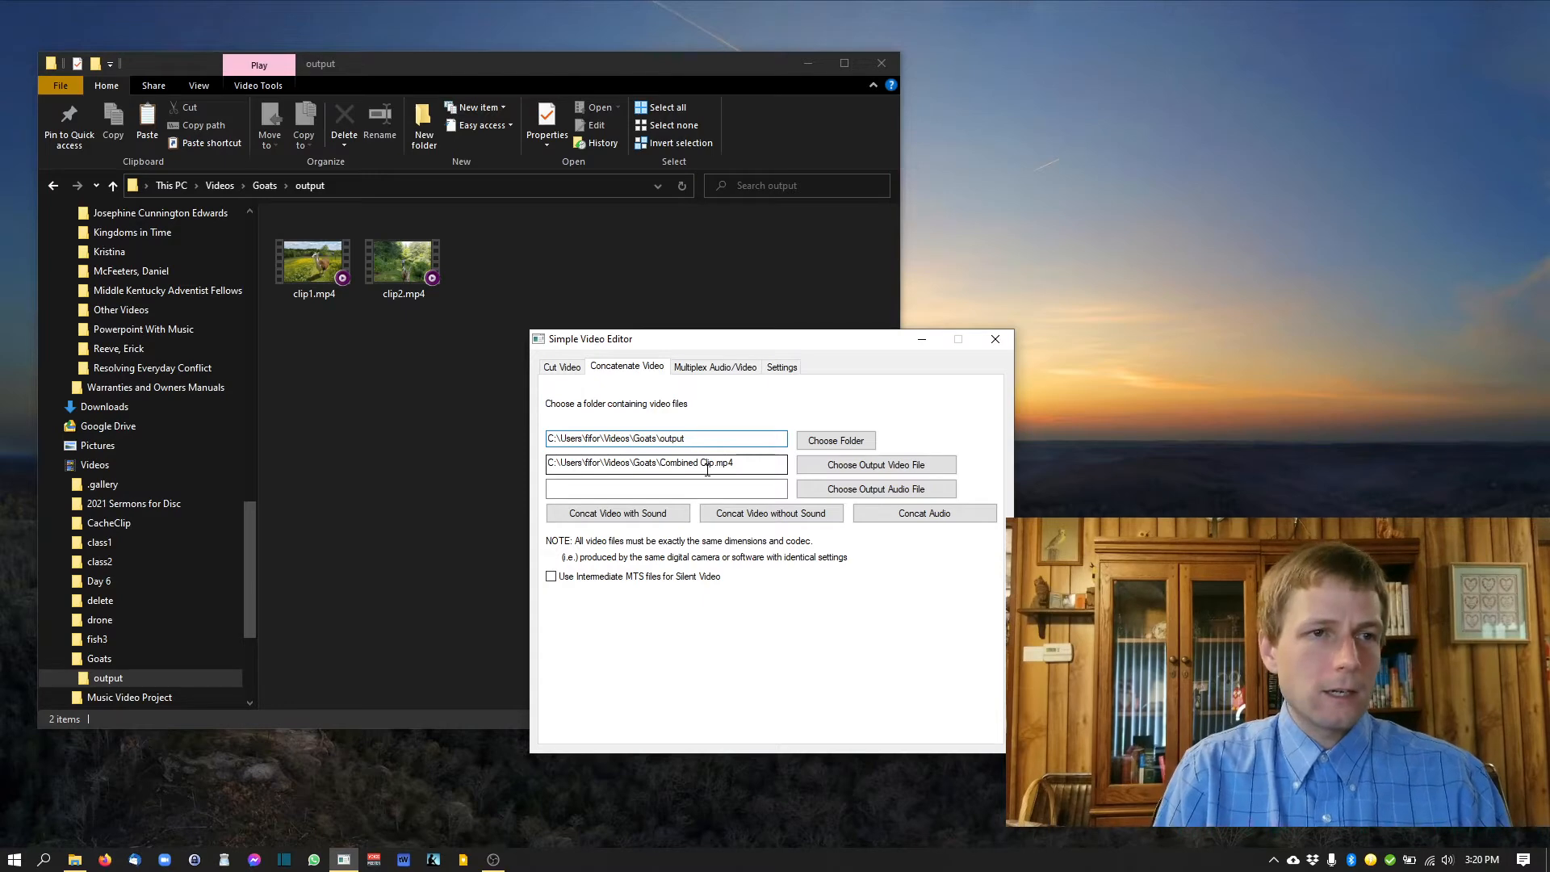
click(610, 517)
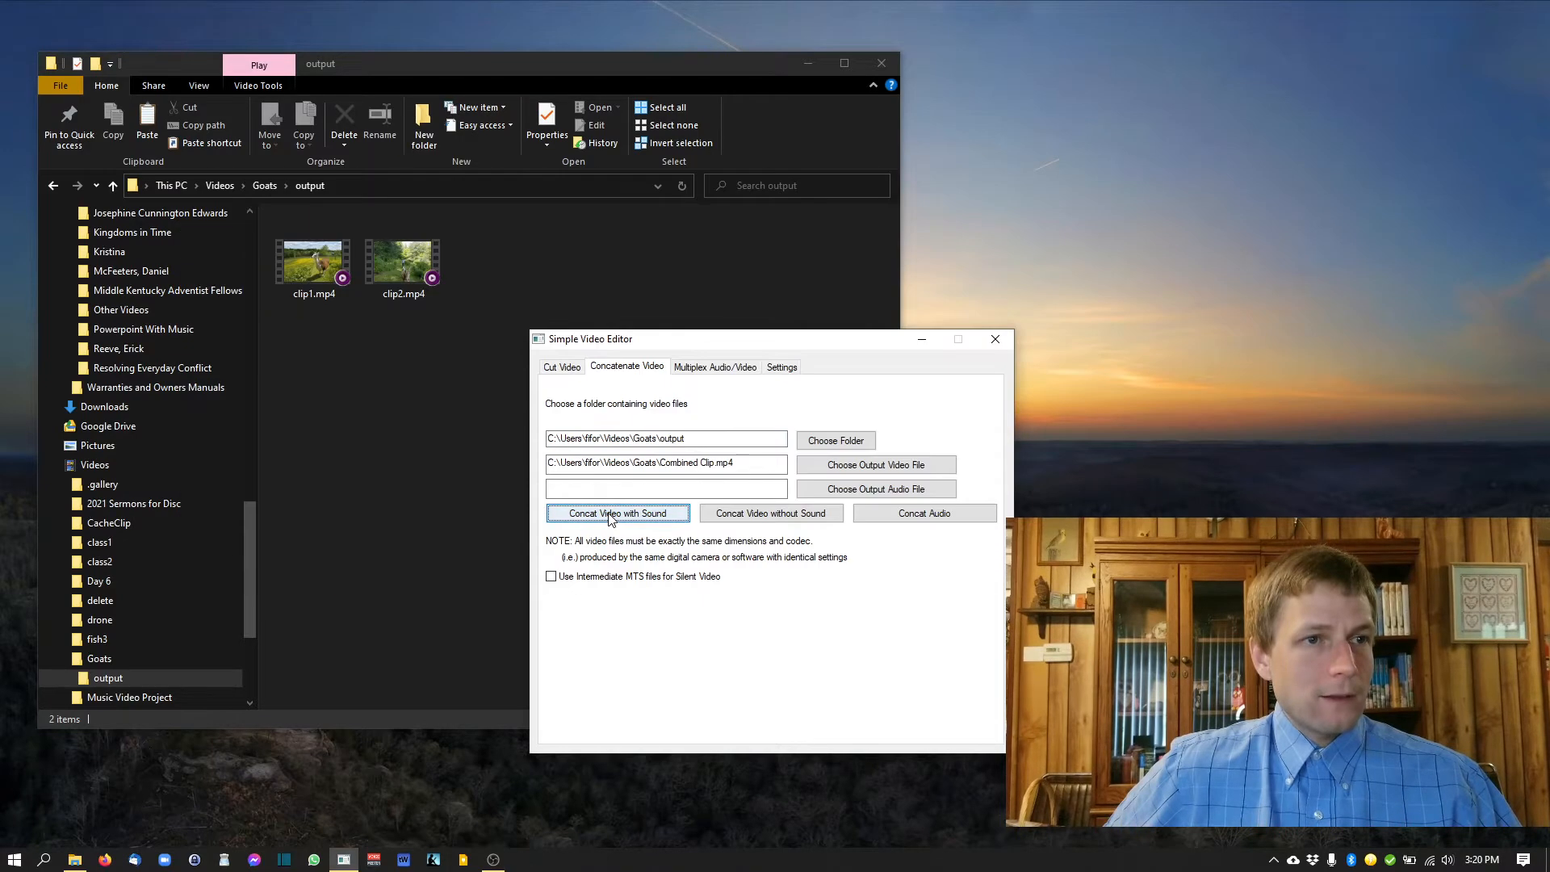
Step: Go to the Goats folder in File Explorer, watch Combined Clip.mp4 full screen, and close the player
click(265, 185)
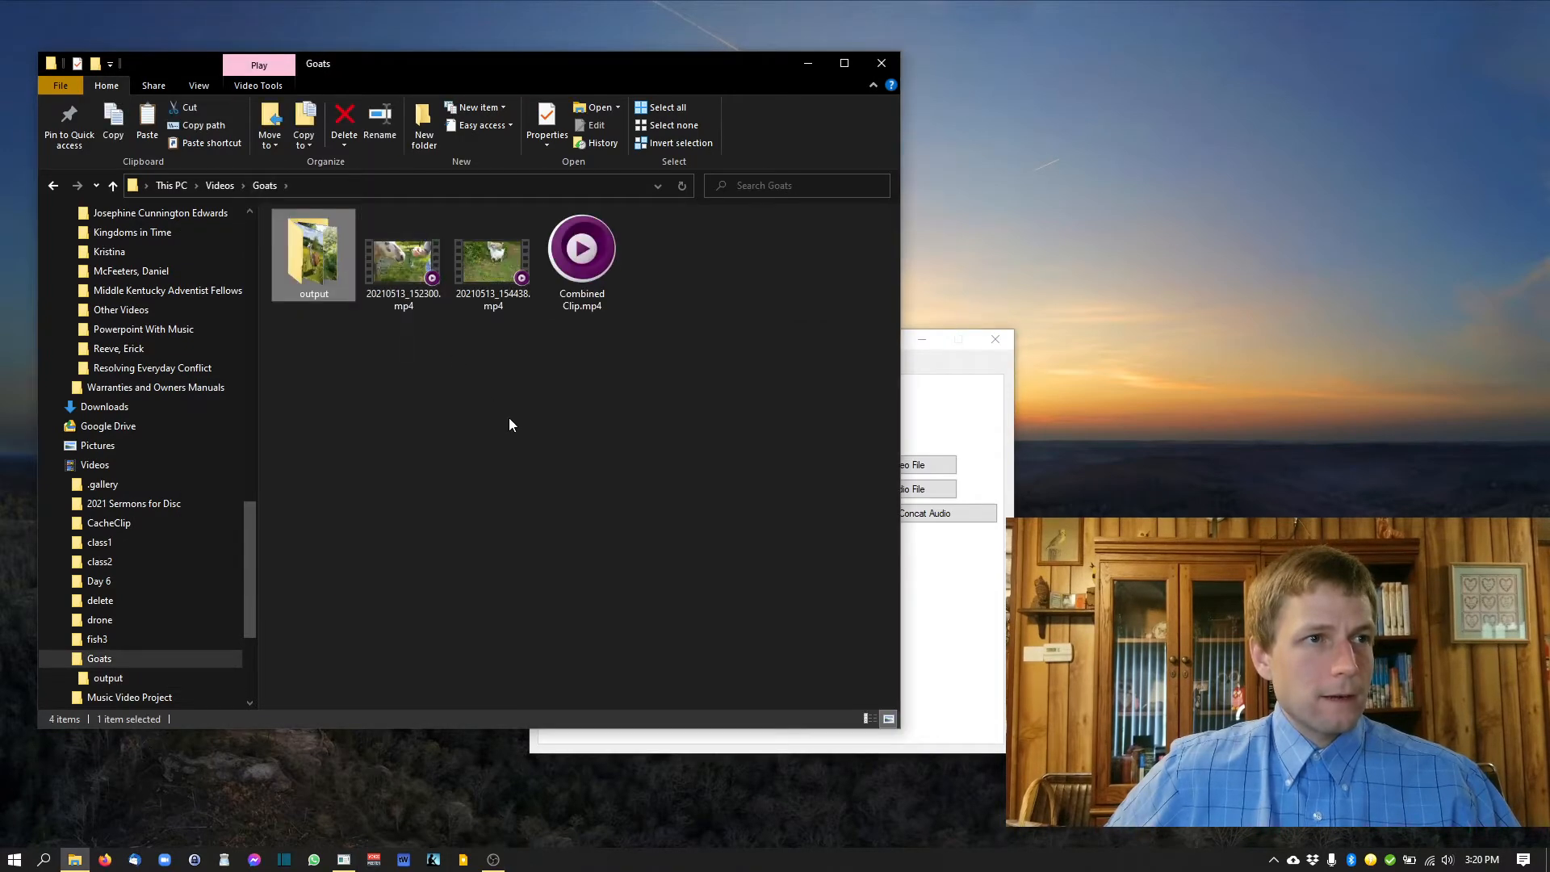
click(581, 258)
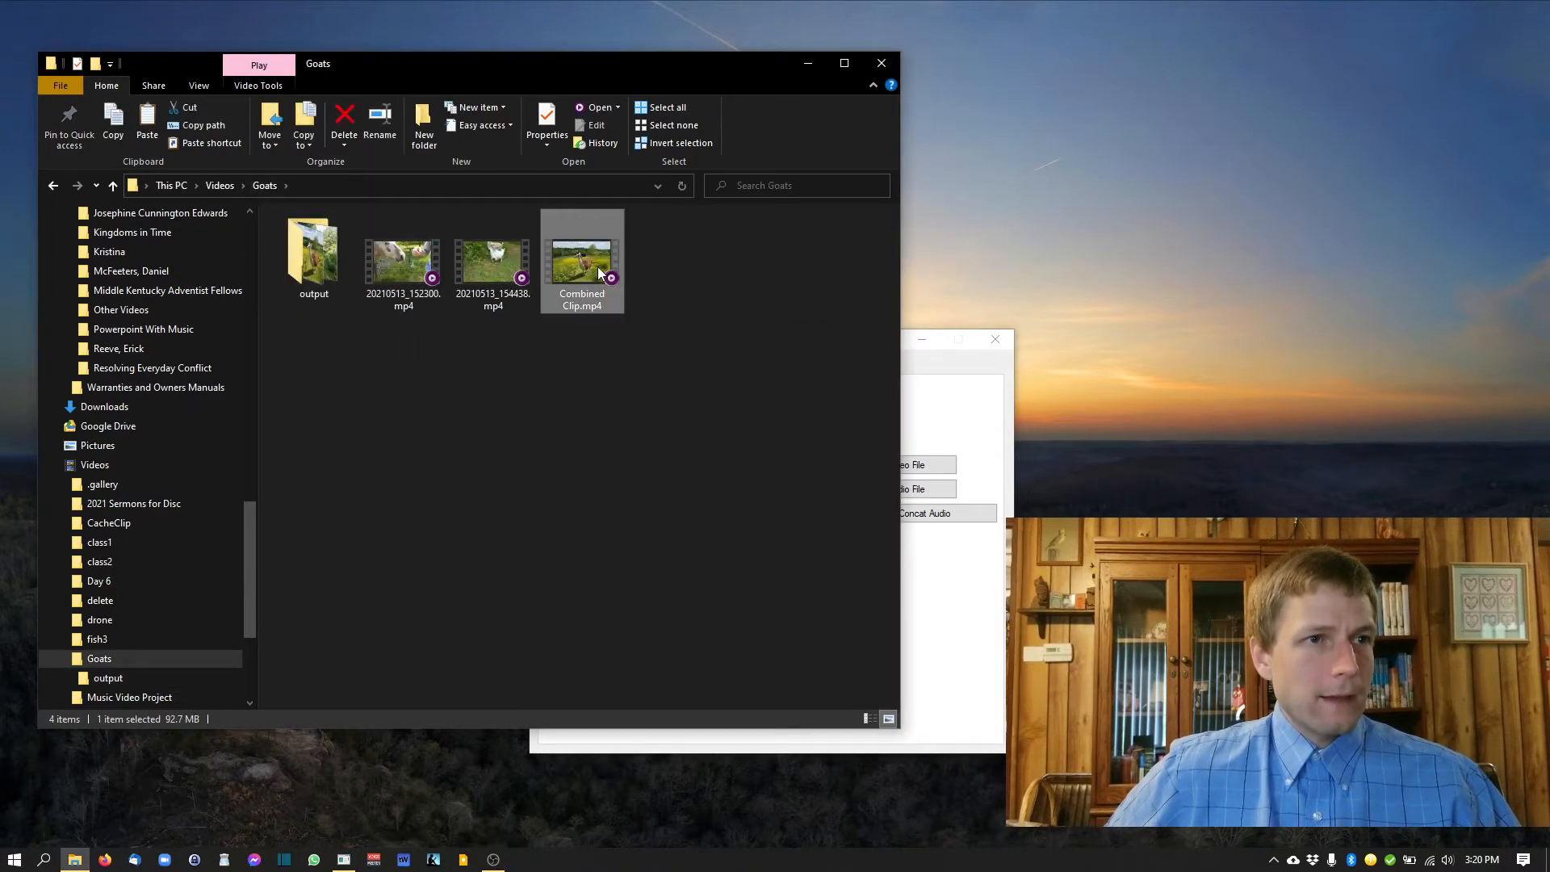
key(Return)
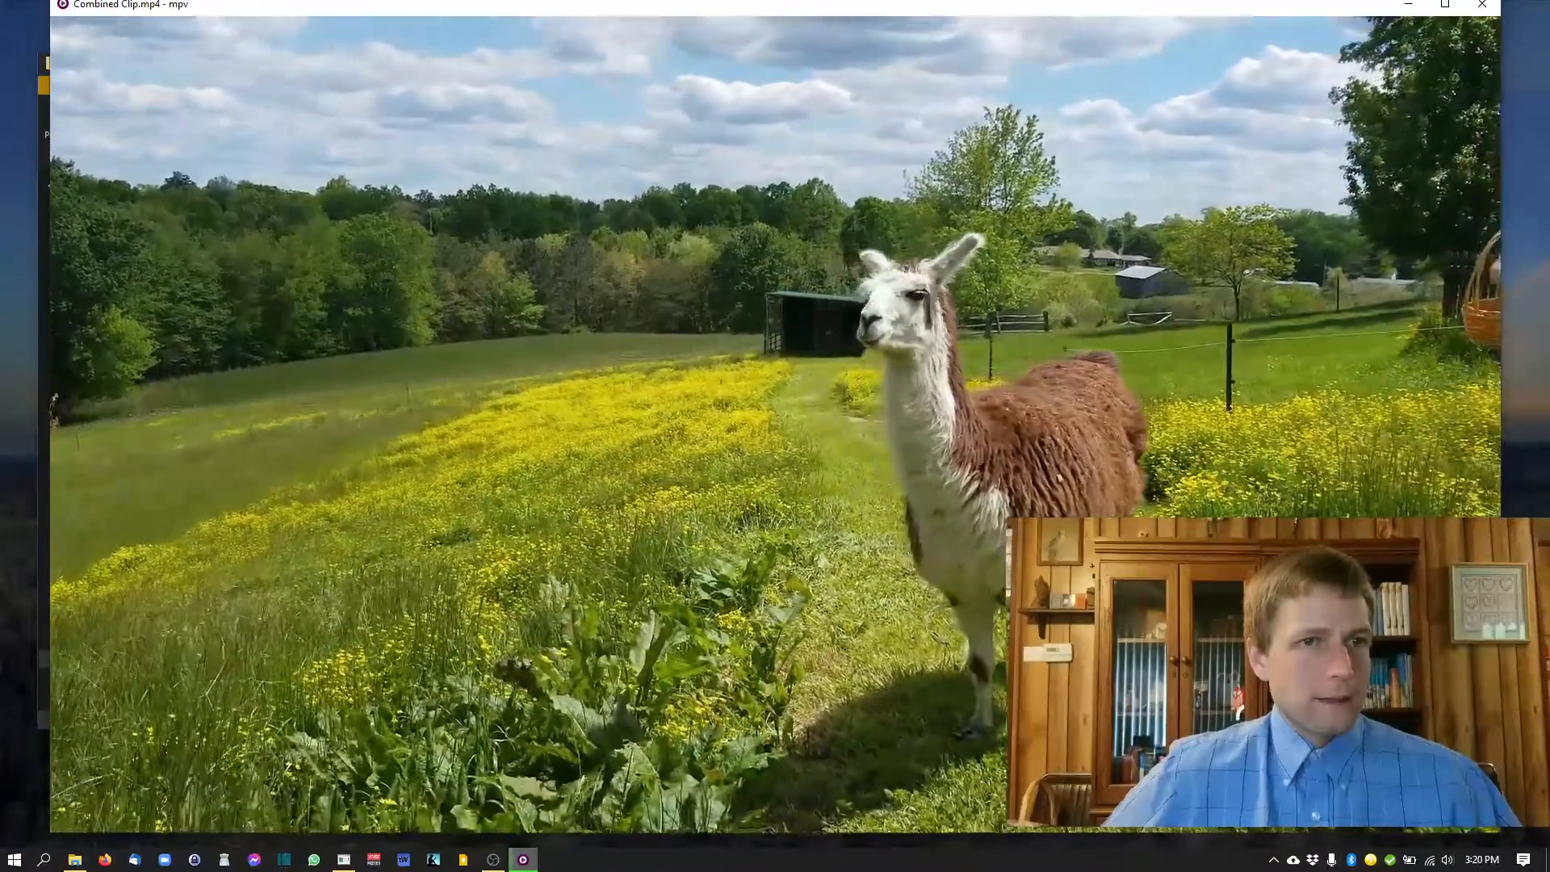
key(f)
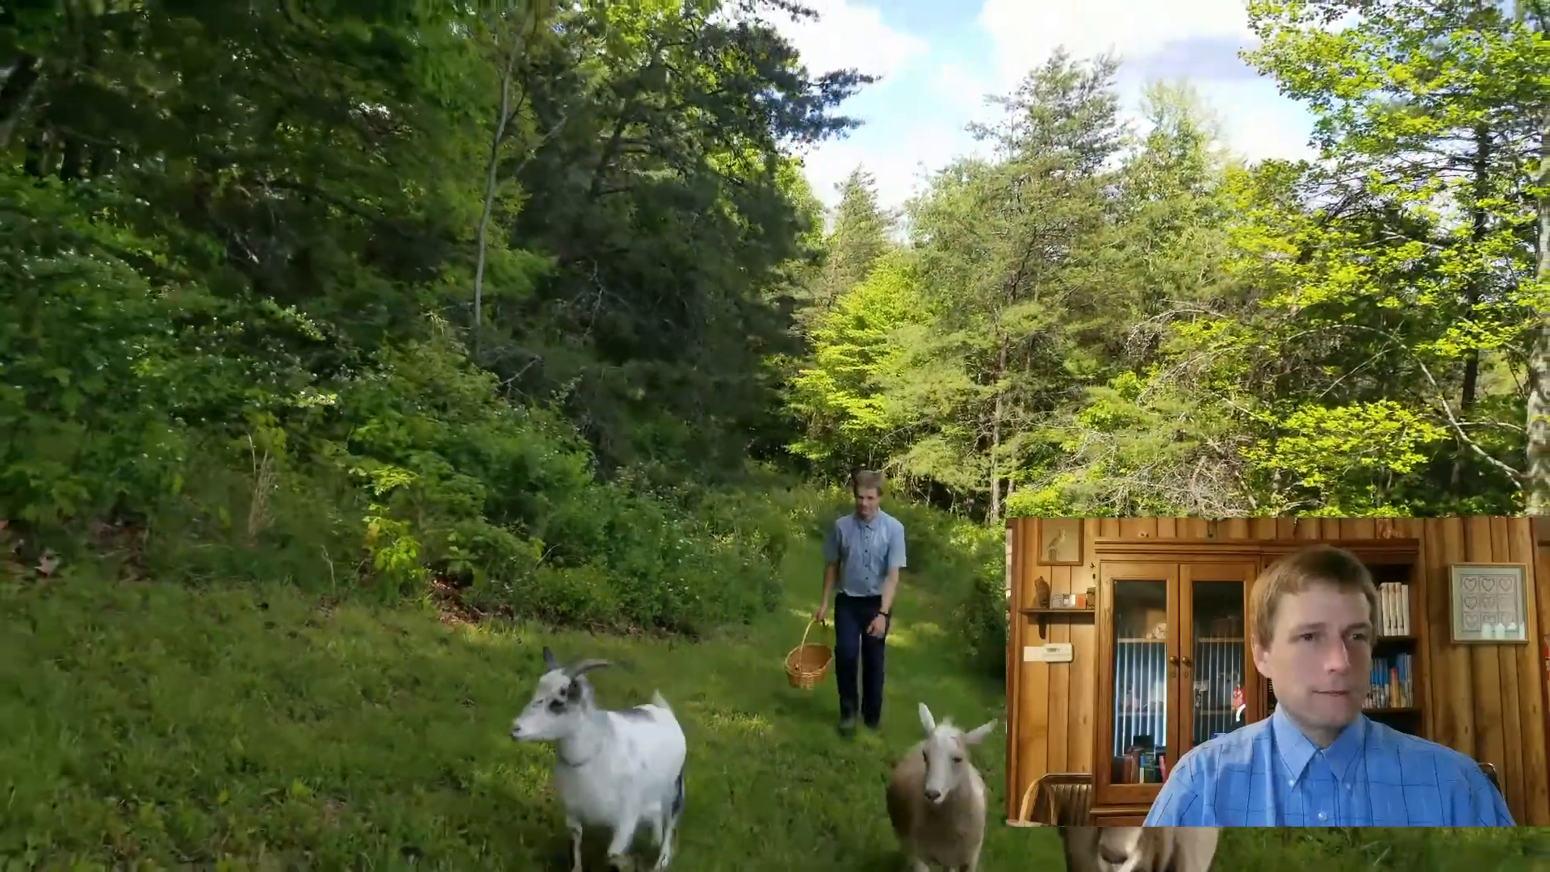
key(Escape)
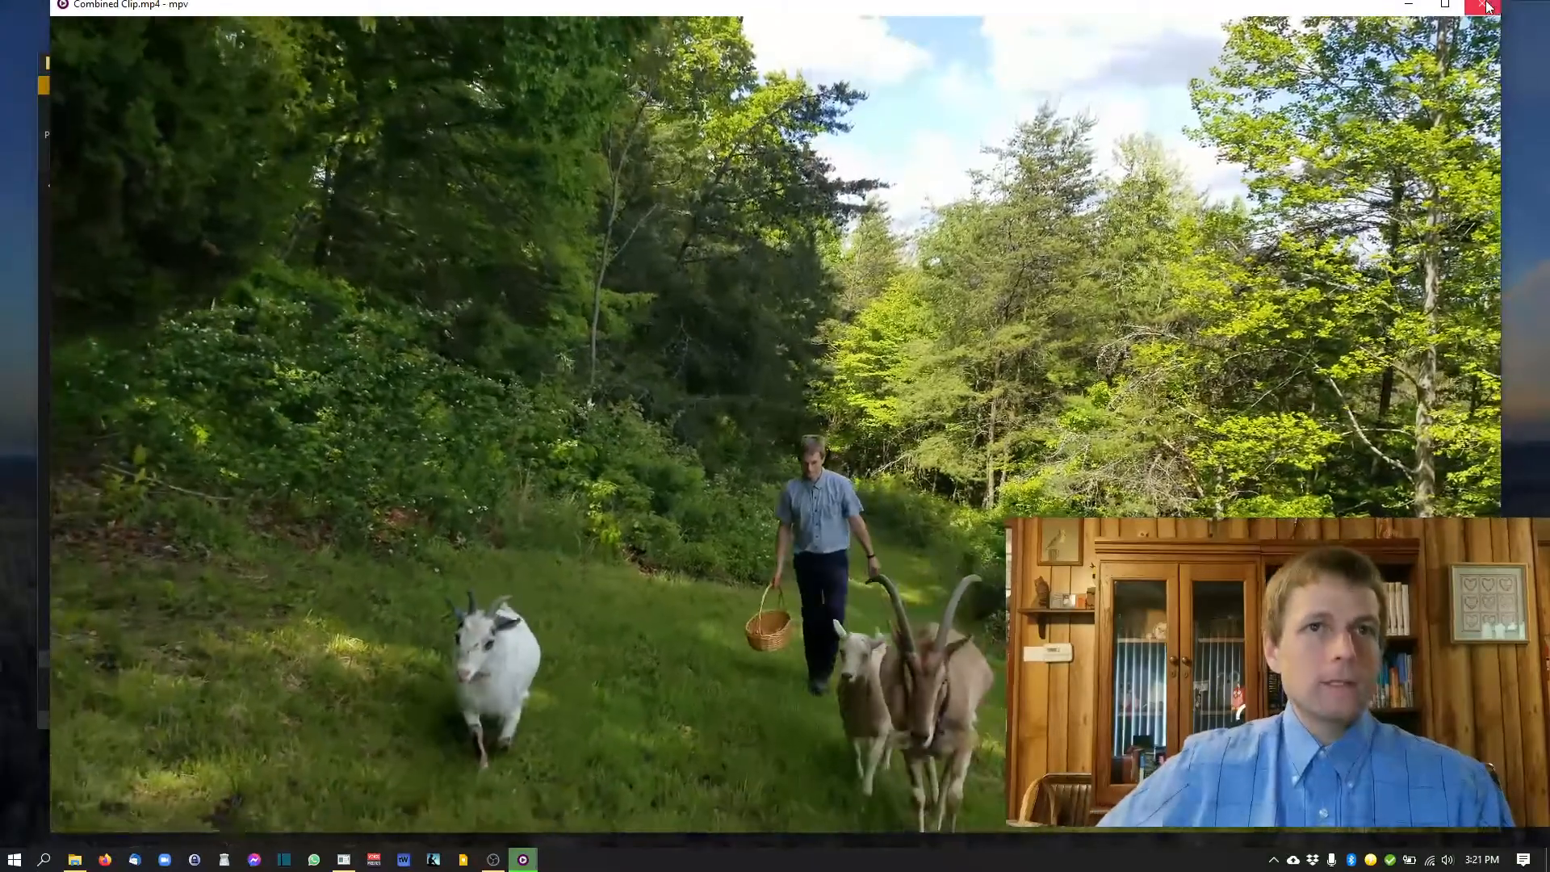
key(q)
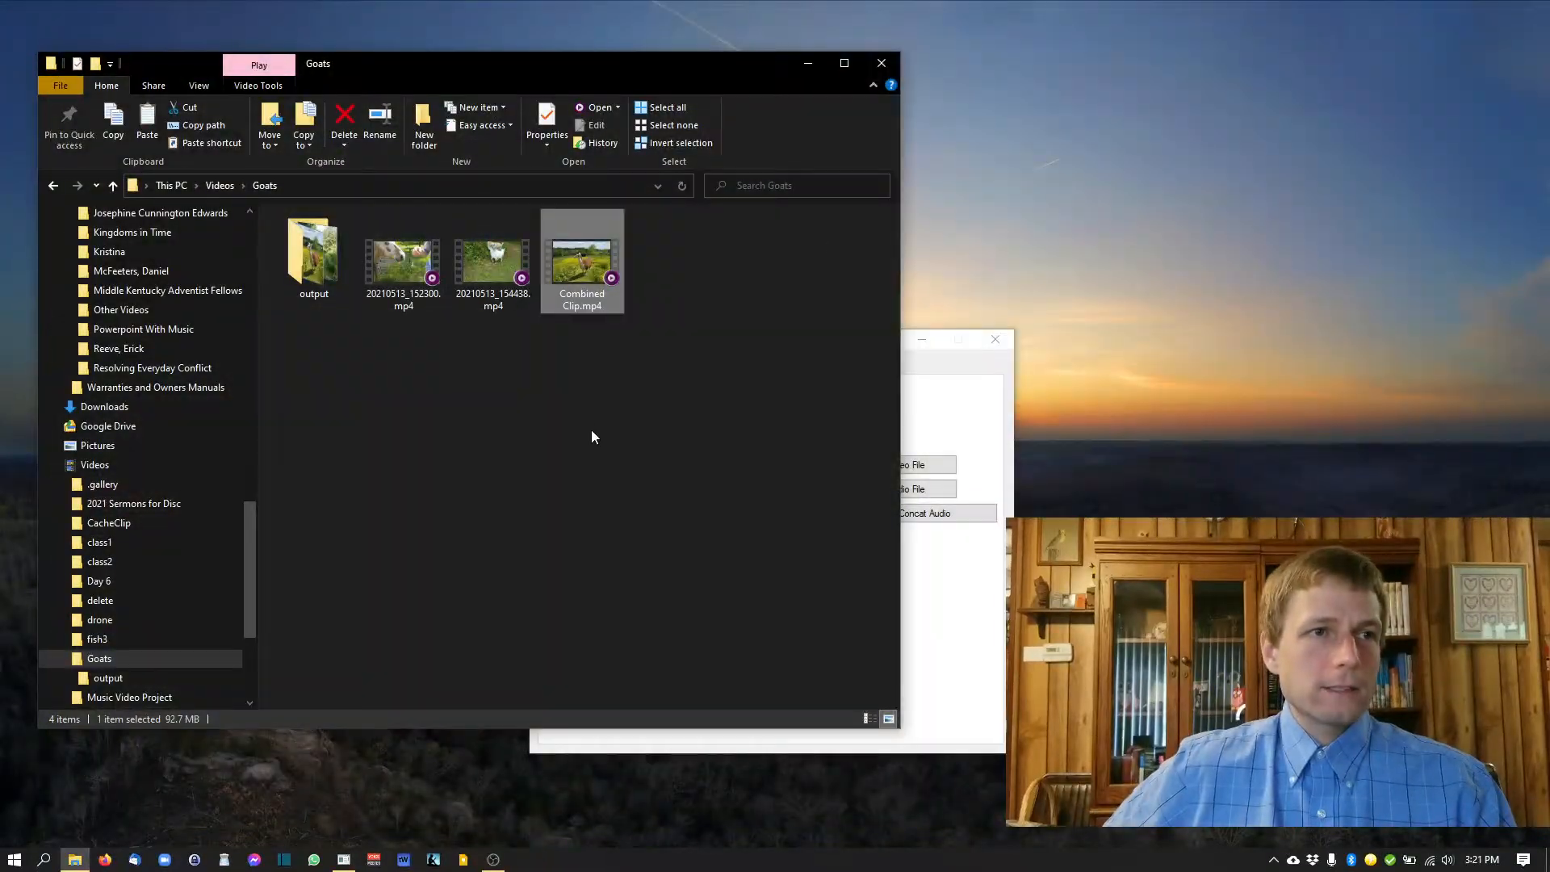
Step: Switch to Simple Video Editor and concatenate the clips without sound, overwriting the existing Combined Clip.mp4
click(963, 628)
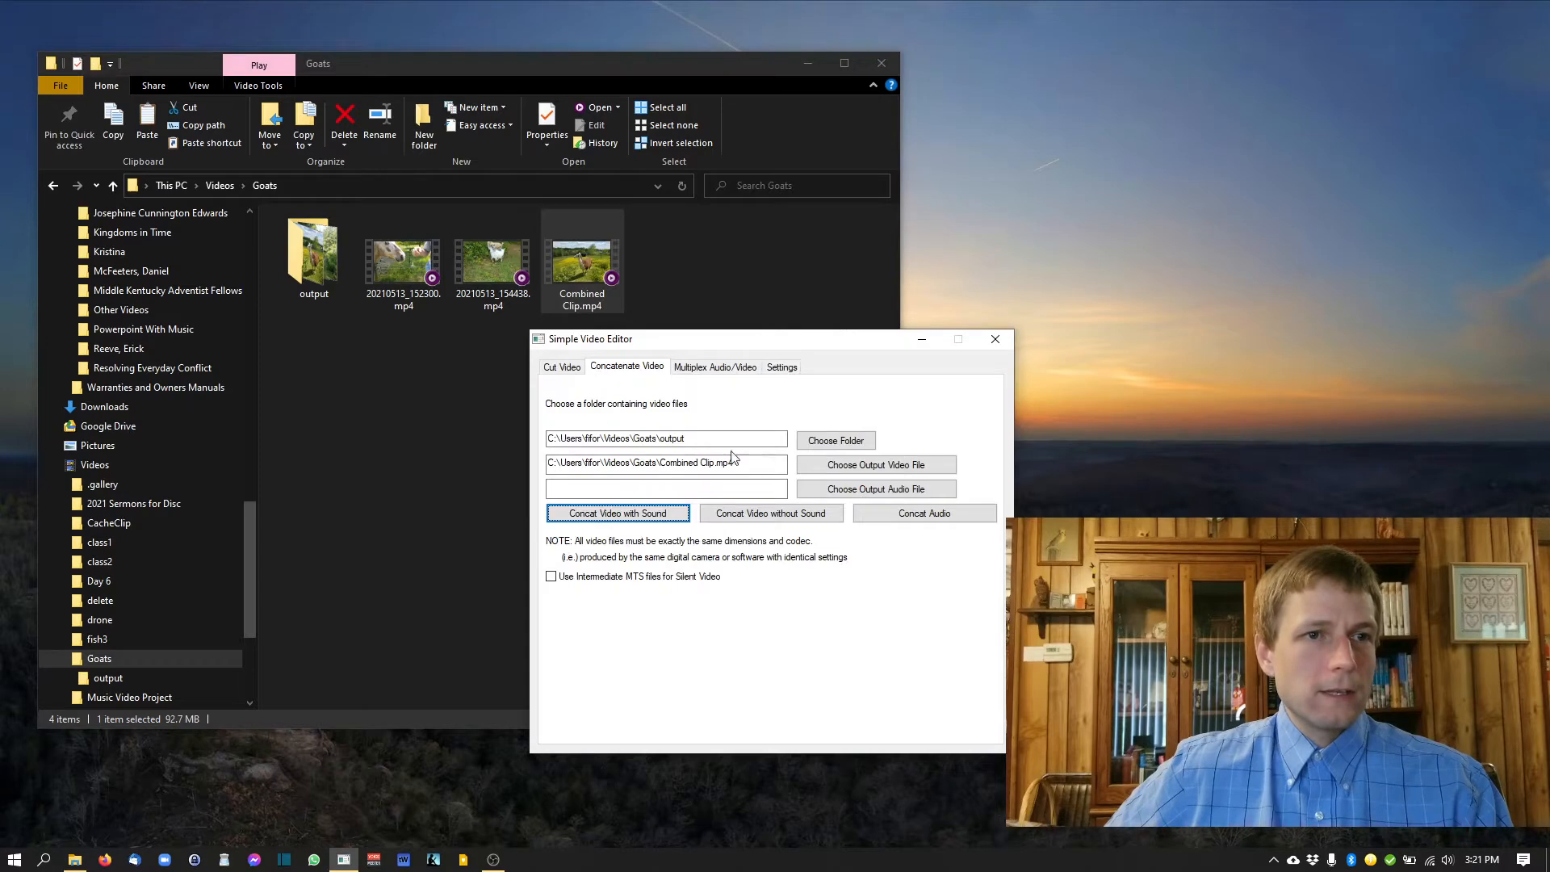
click(768, 515)
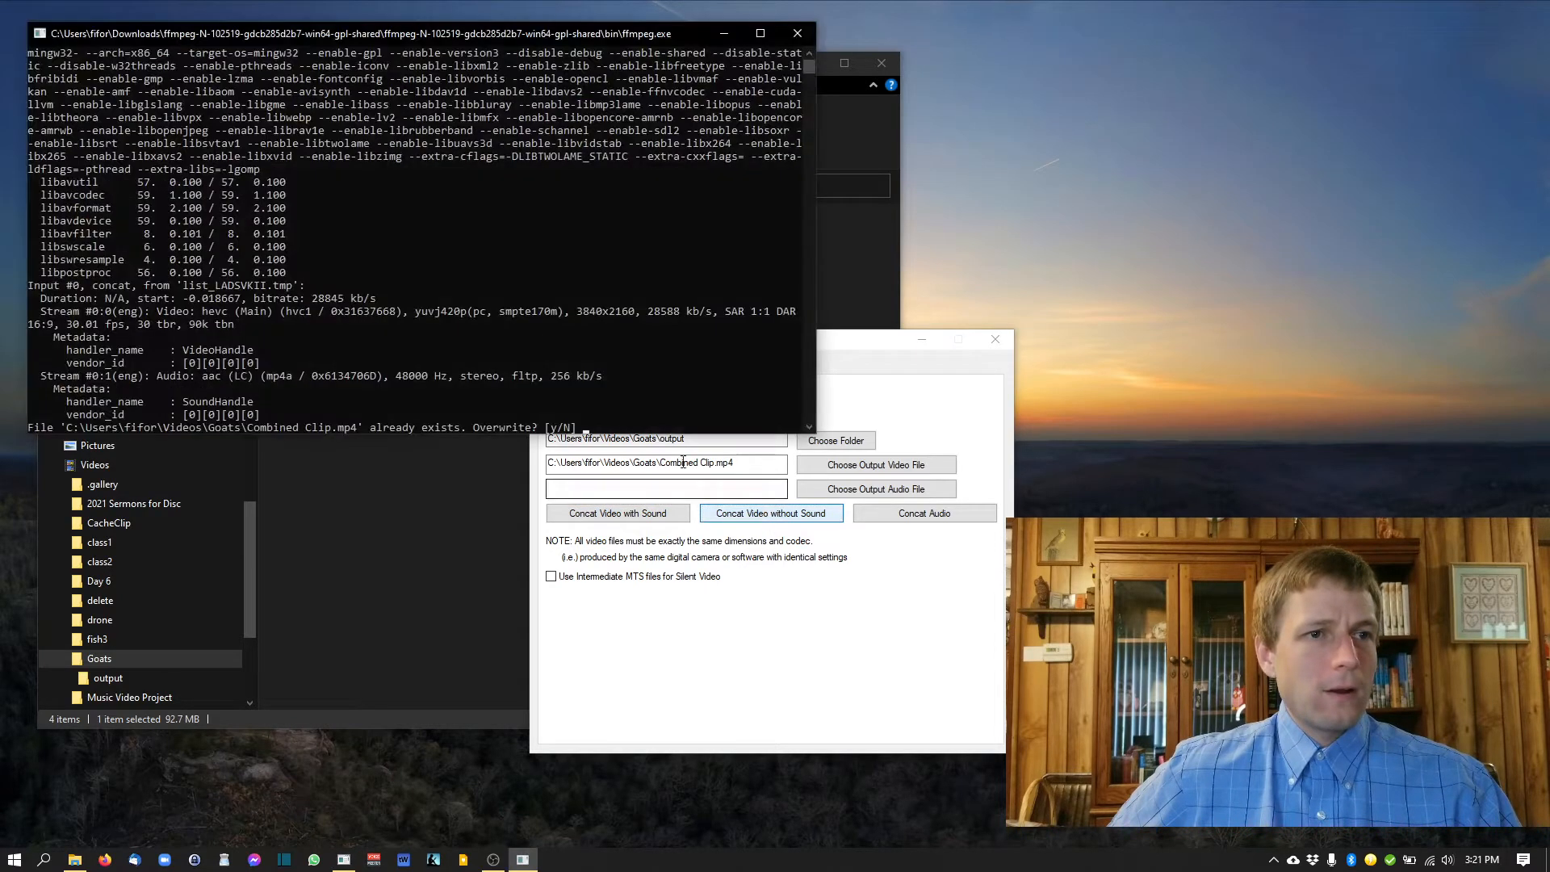
text(y)
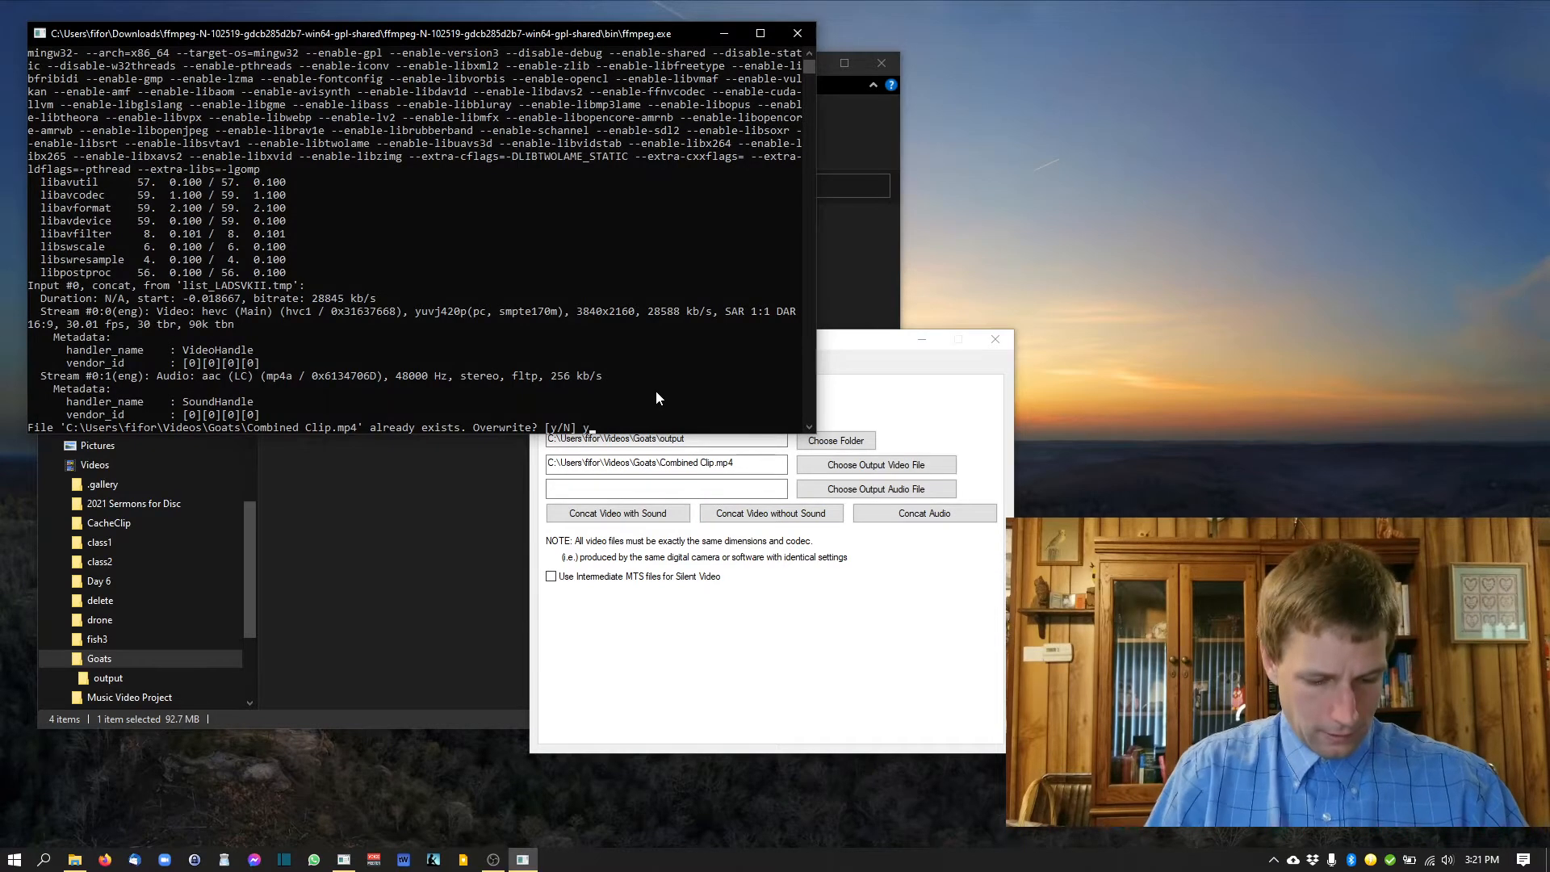
key(Return)
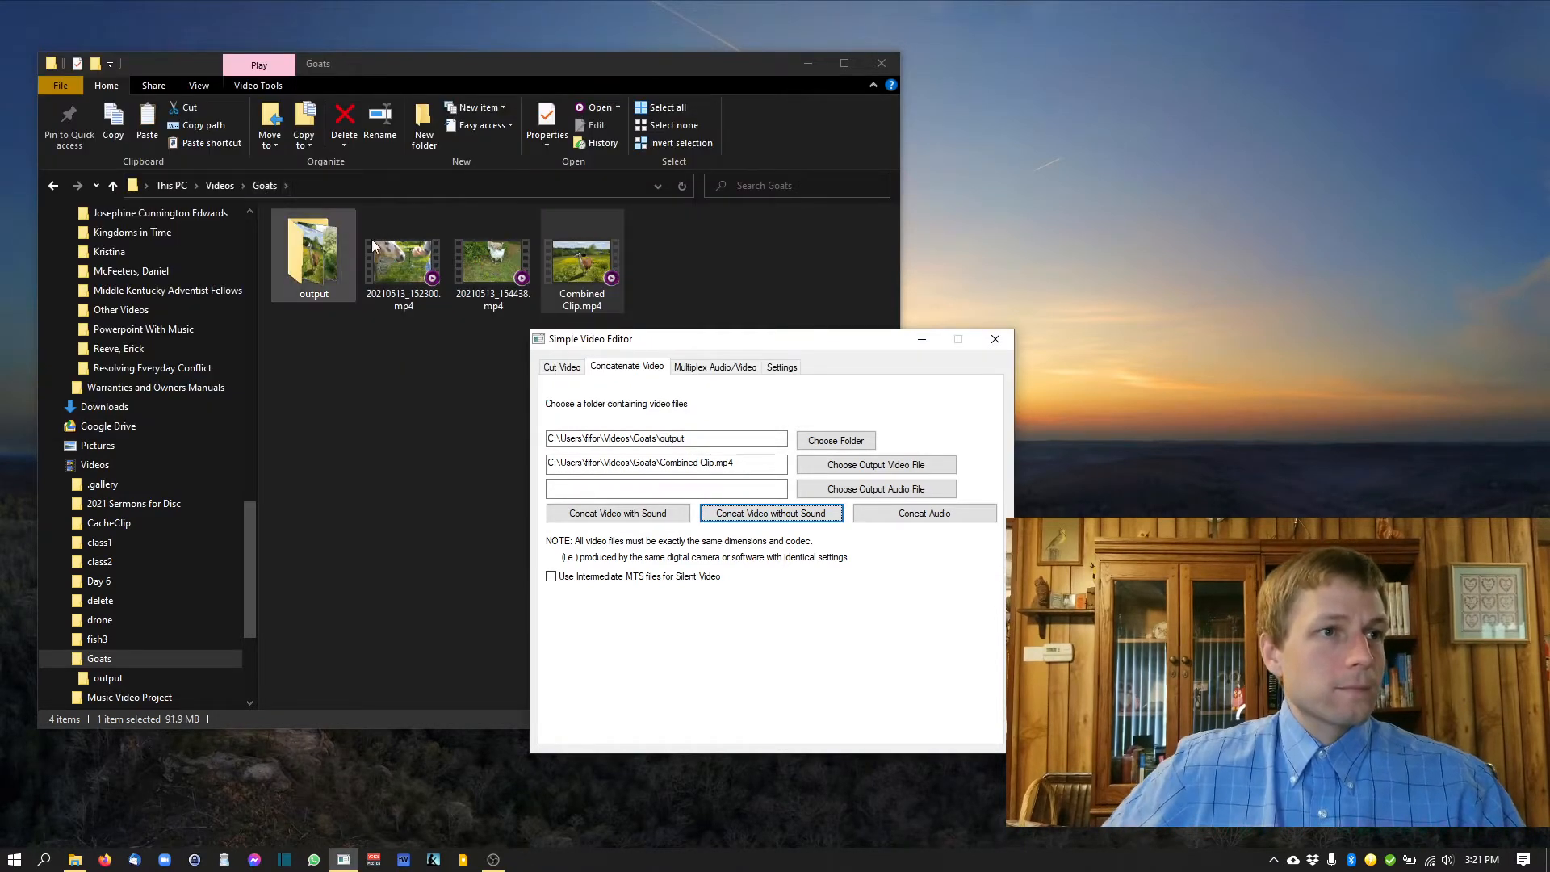
Step: Play the silent version of Combined Clip.mp4 from the Goats folder and close the player
click(425, 398)
click(587, 275)
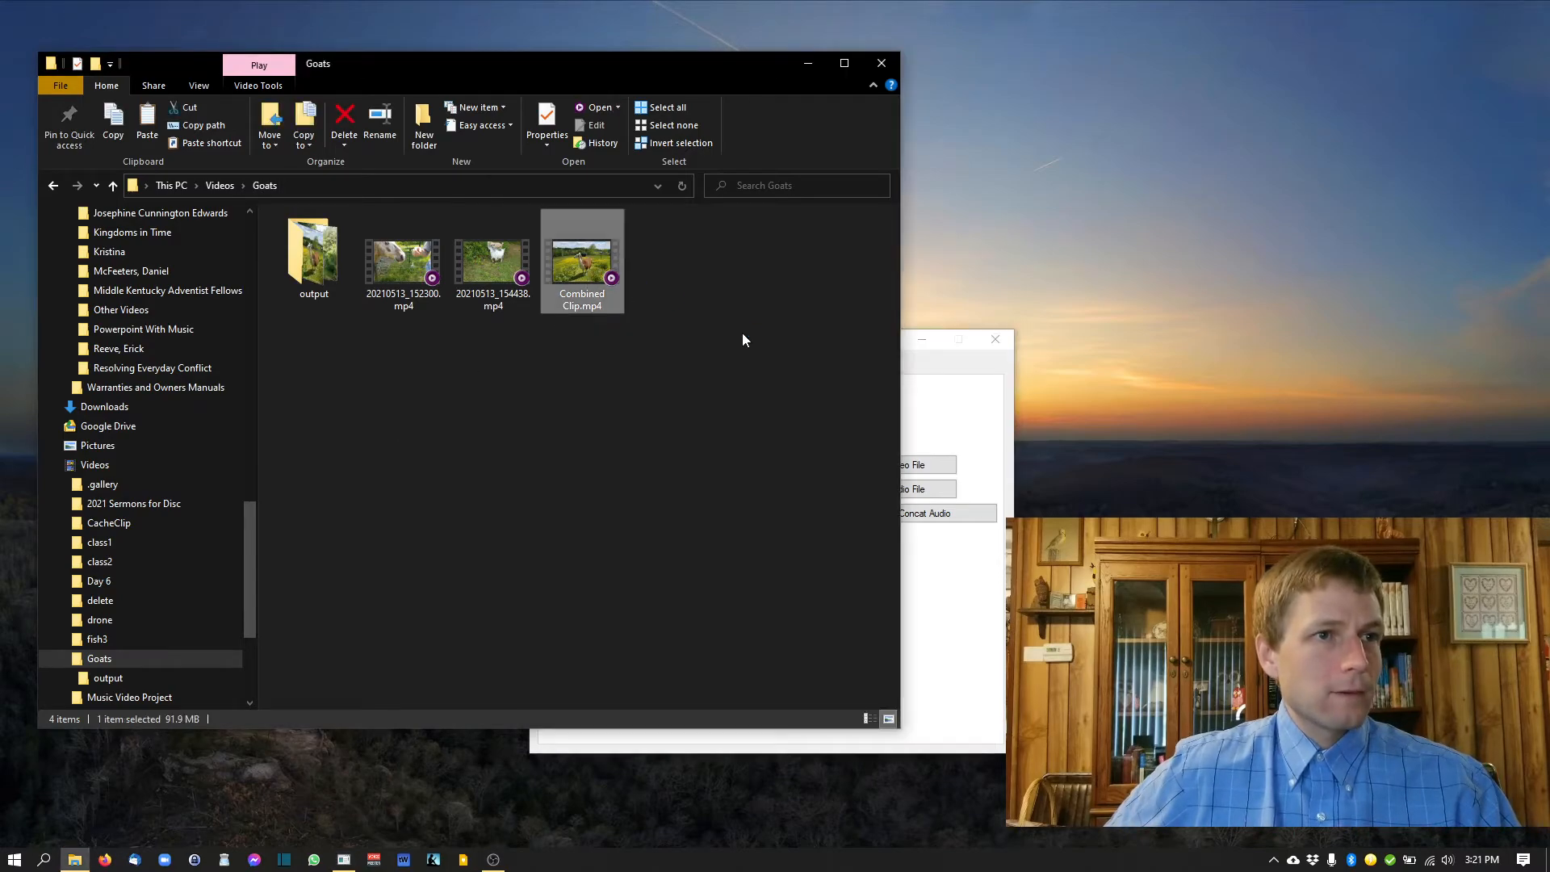
key(Return)
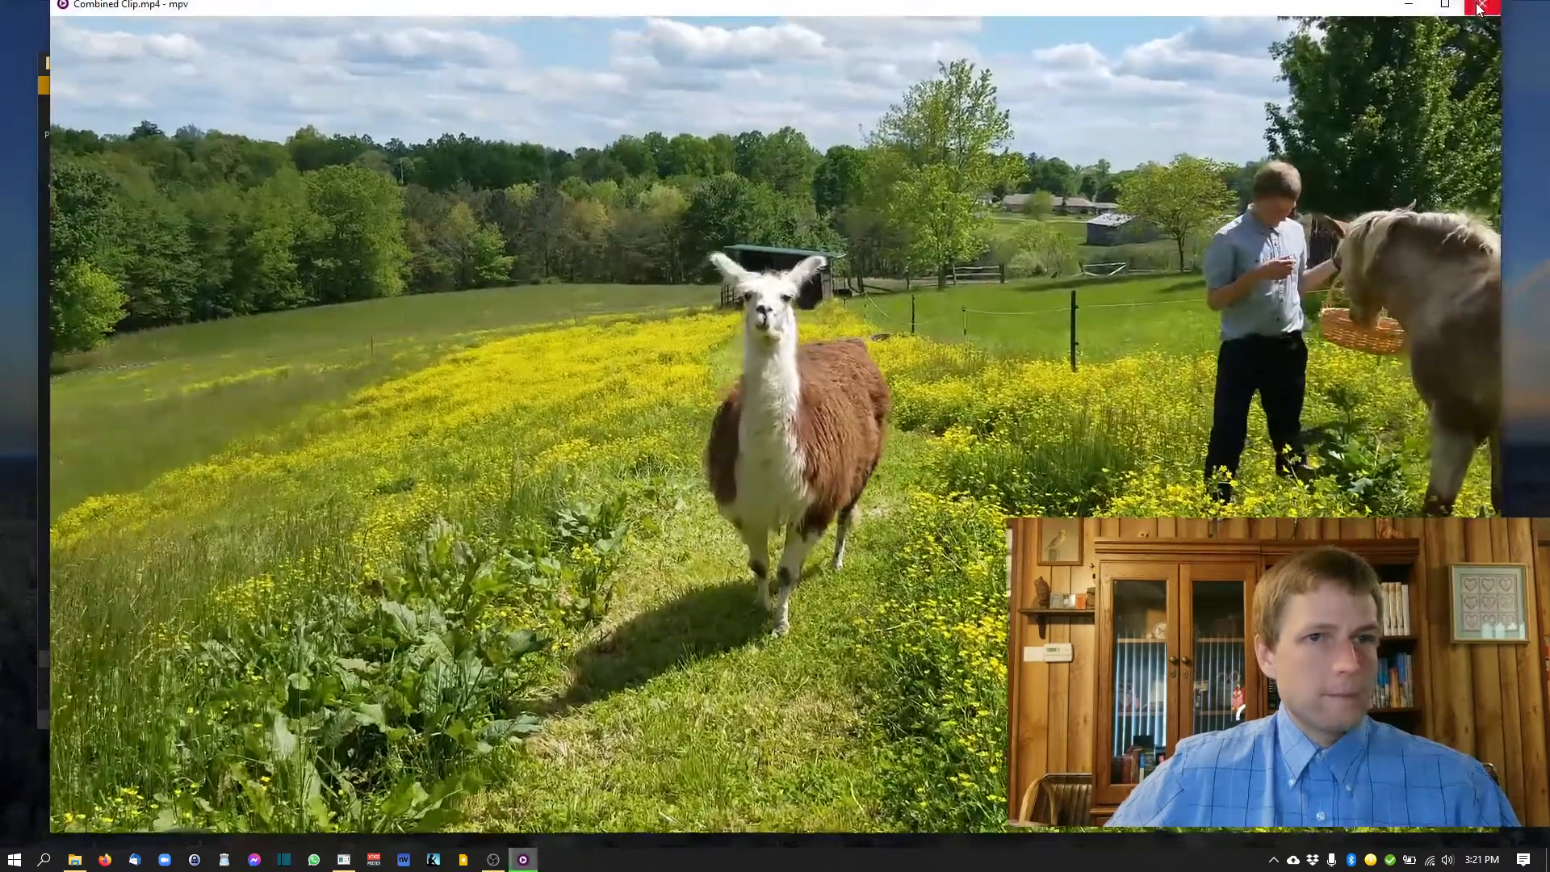
click(1482, 5)
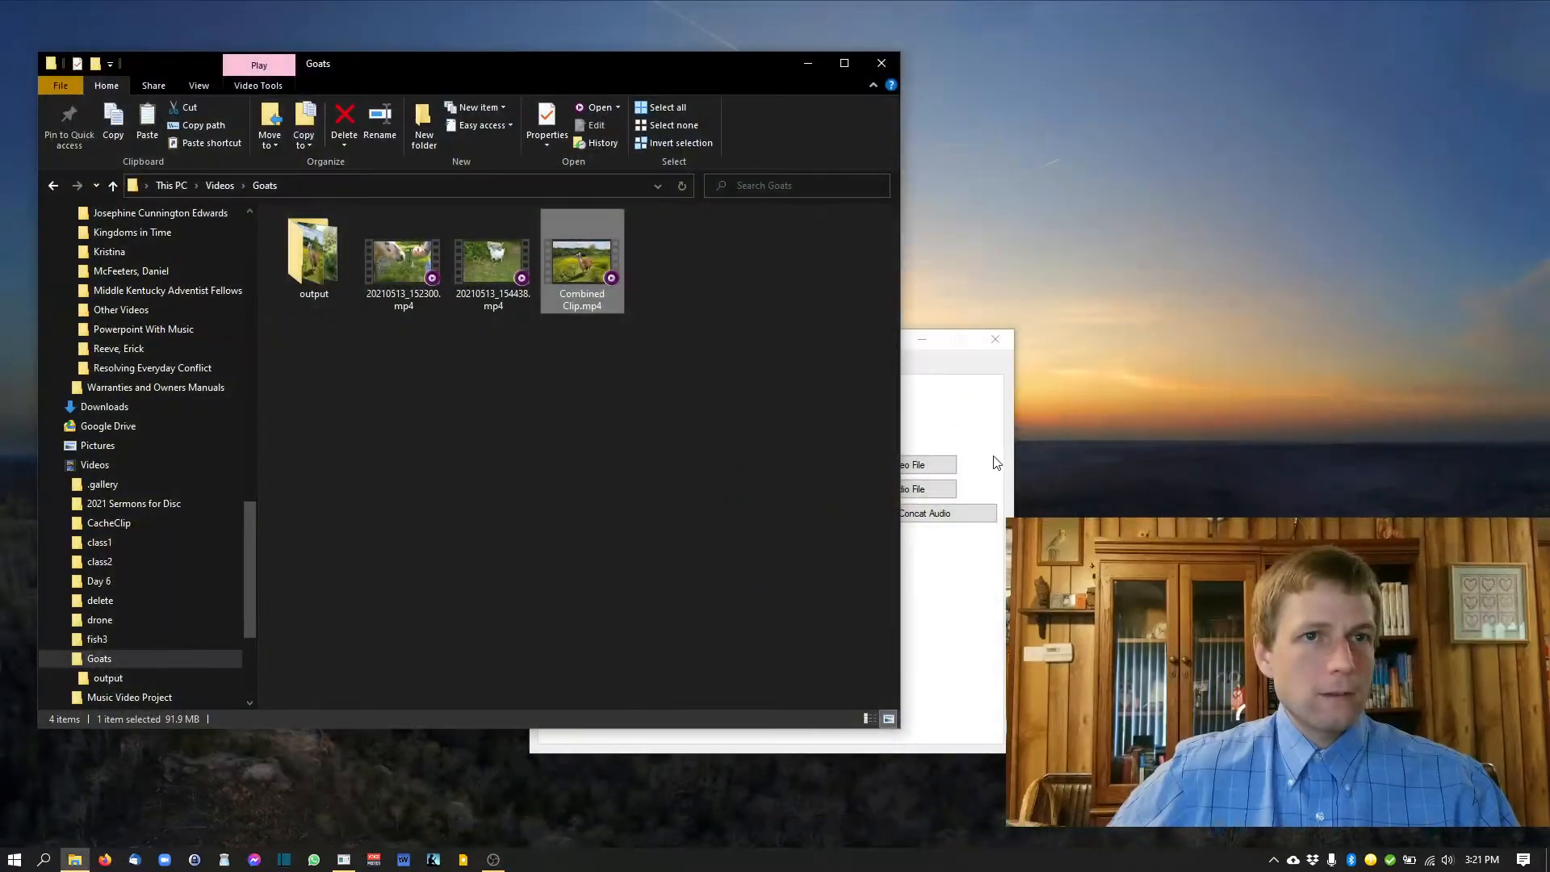
Step: Switch to Simple Video Editor, set the output audio file to combined audio in the Goats folder, and concatenate the audio
click(953, 571)
click(867, 492)
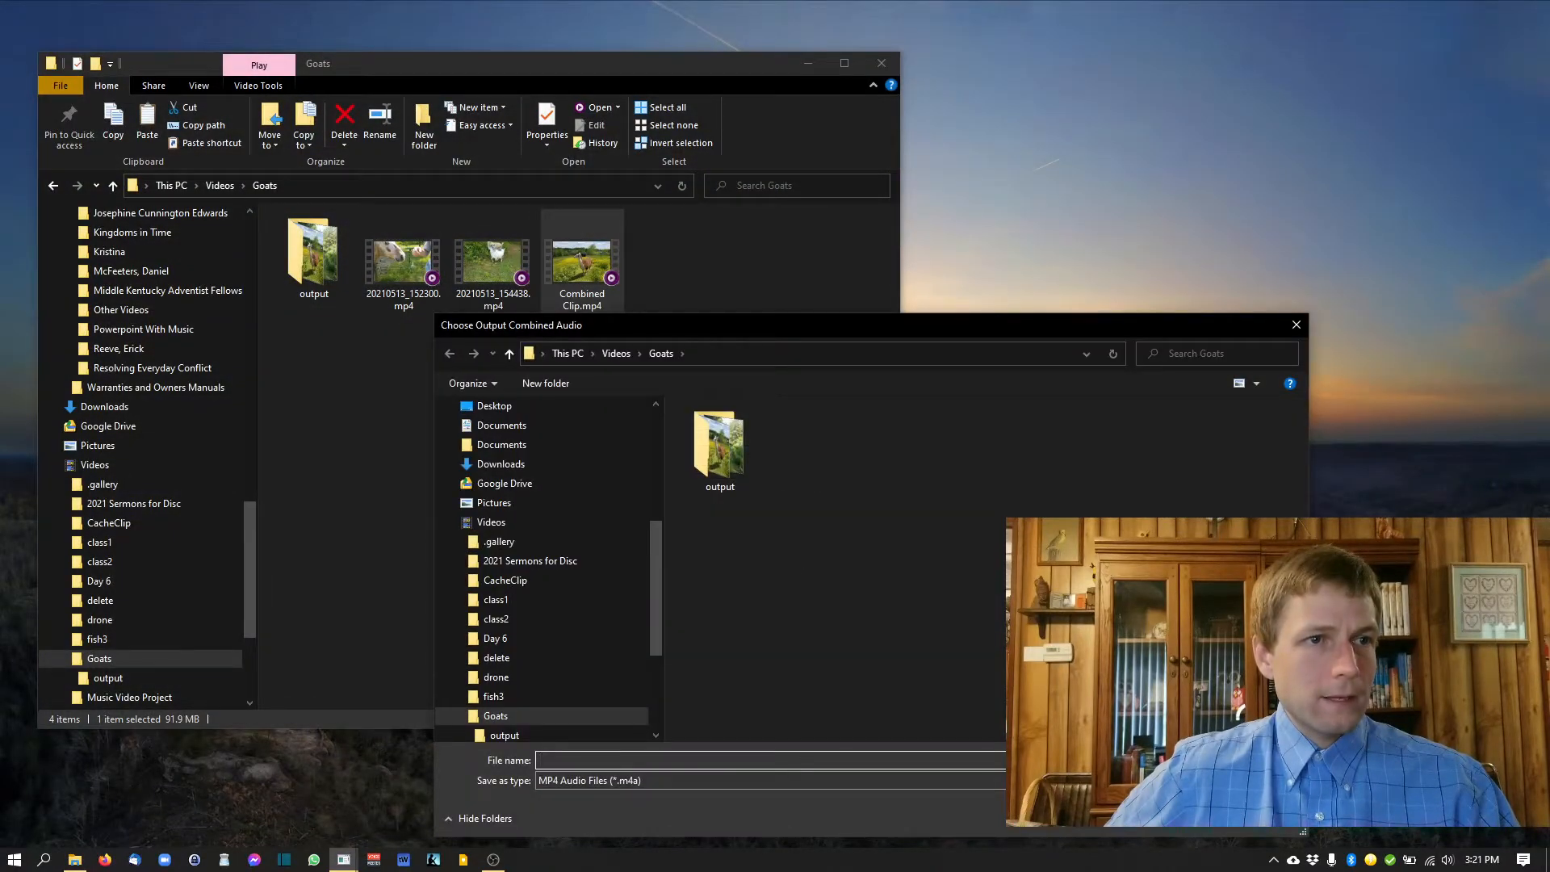
text(combi)
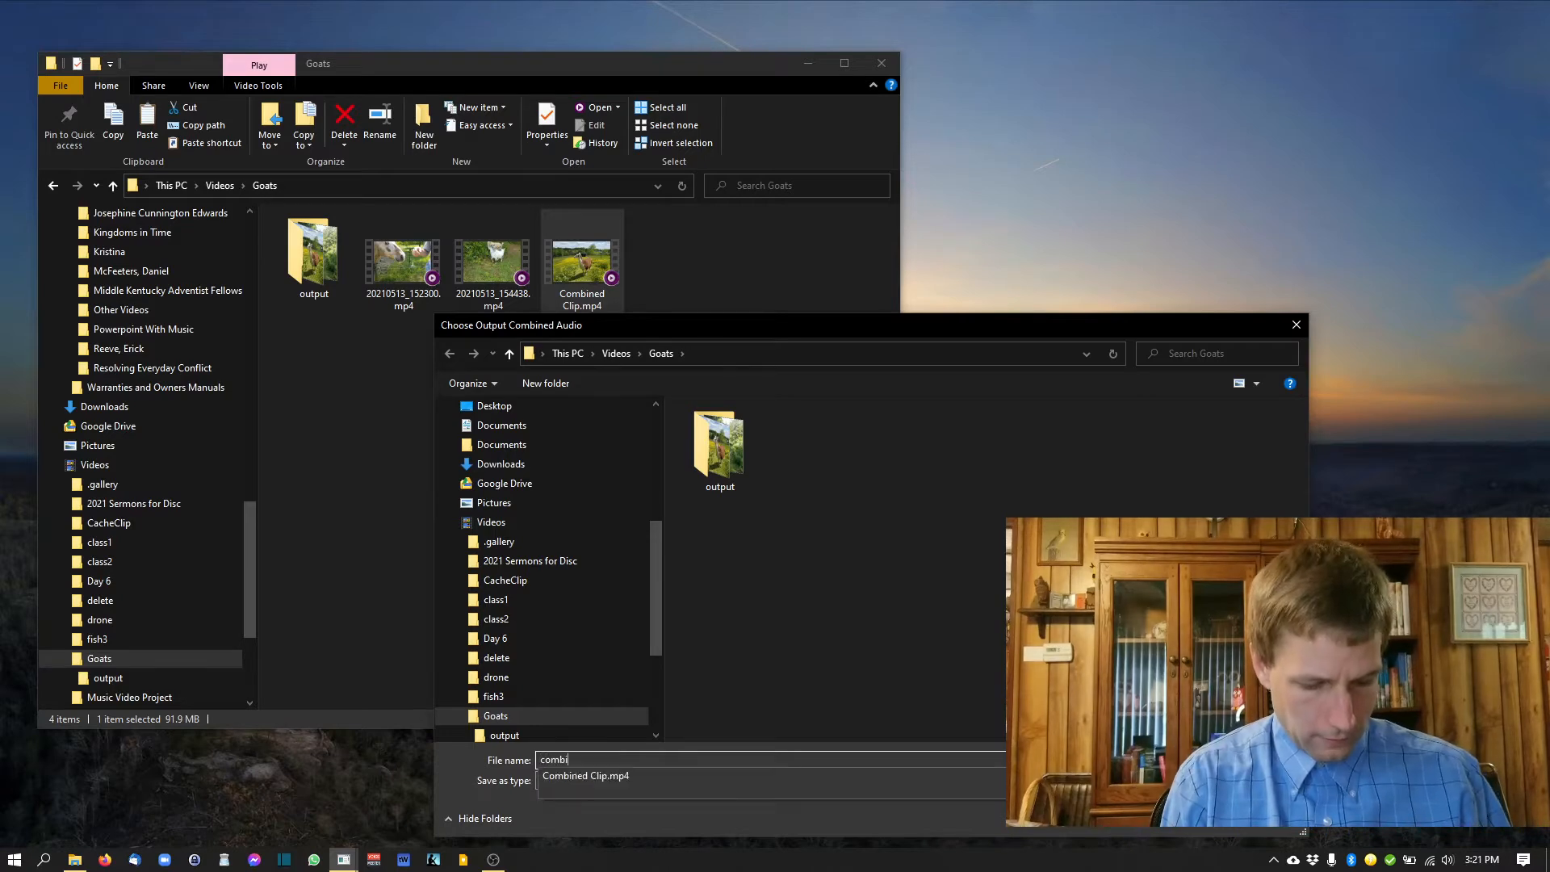
text(ned audio)
key(Return)
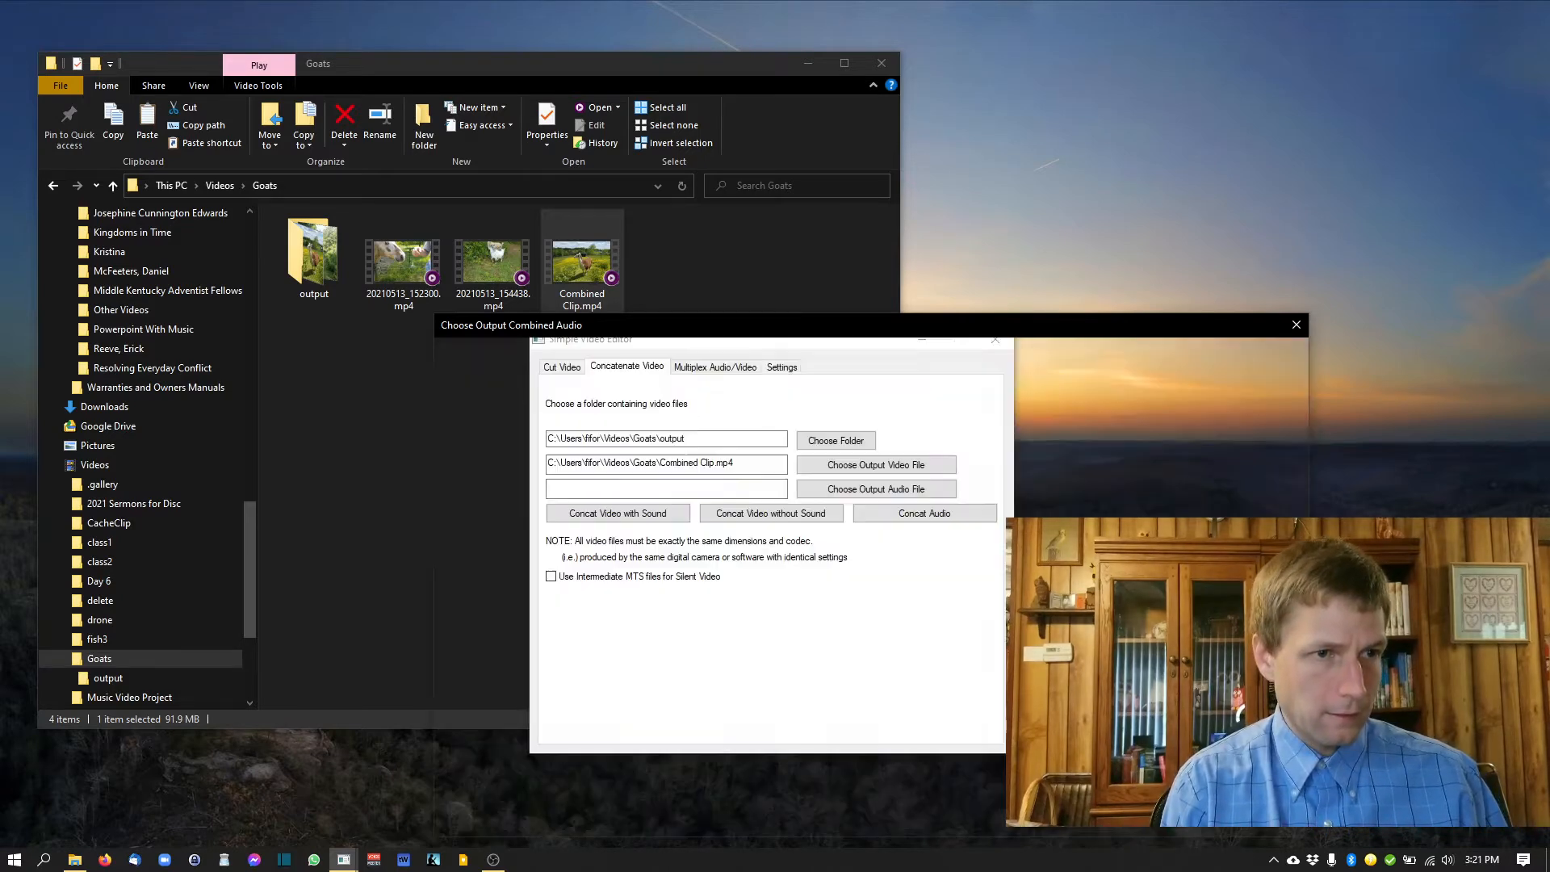
click(968, 514)
drag(789, 339, 1010, 394)
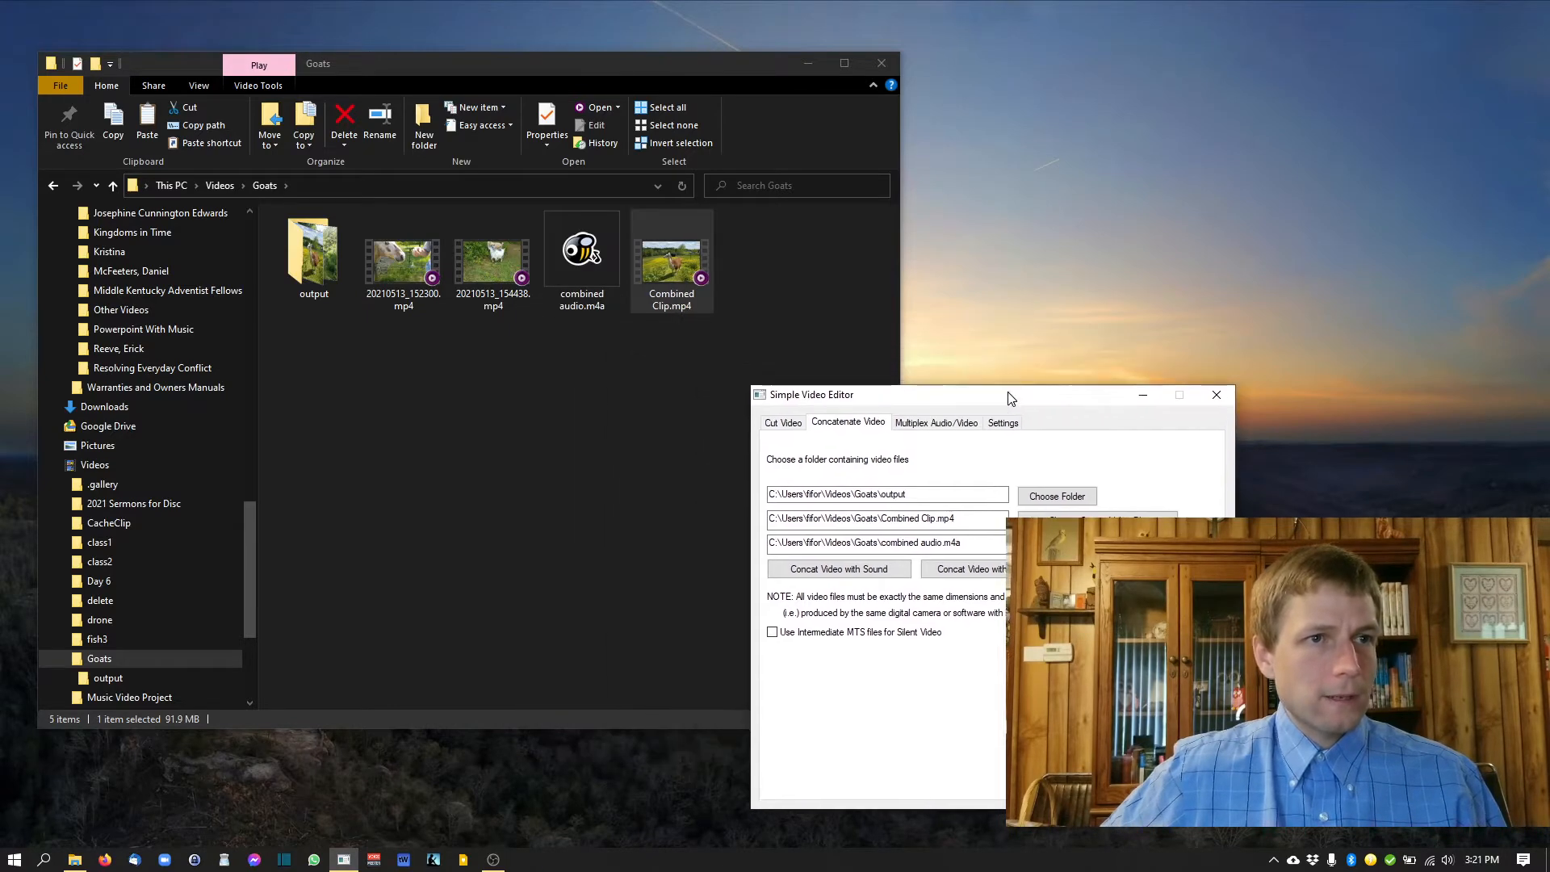
Step: Open combined audio.m4a from the Goats folder in Audacity, inspect its waveform, and close it without saving the project
click(590, 298)
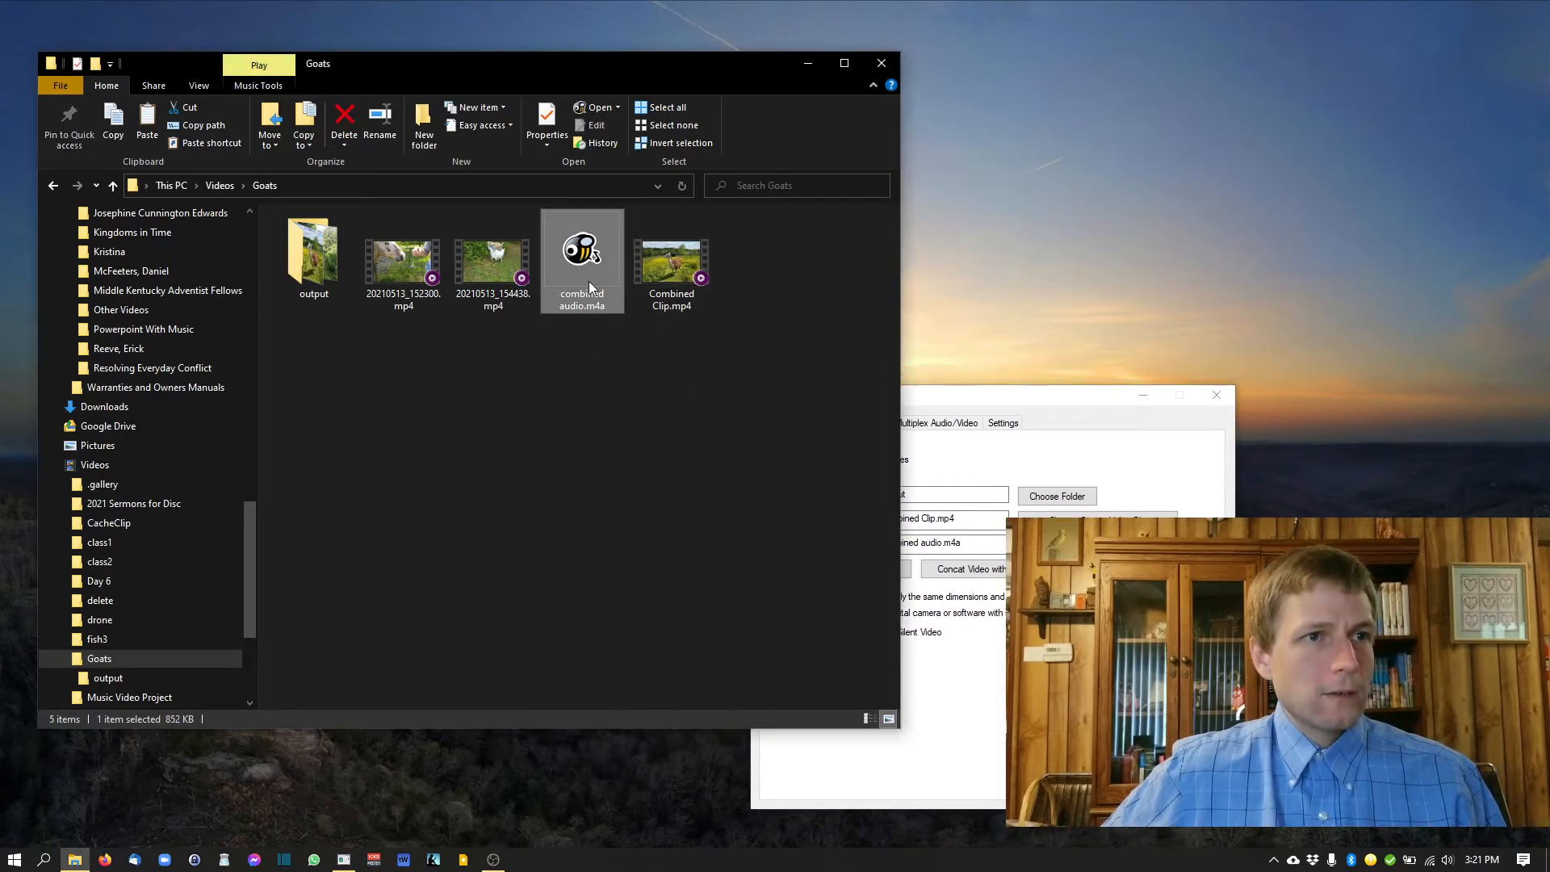
right_click(608, 306)
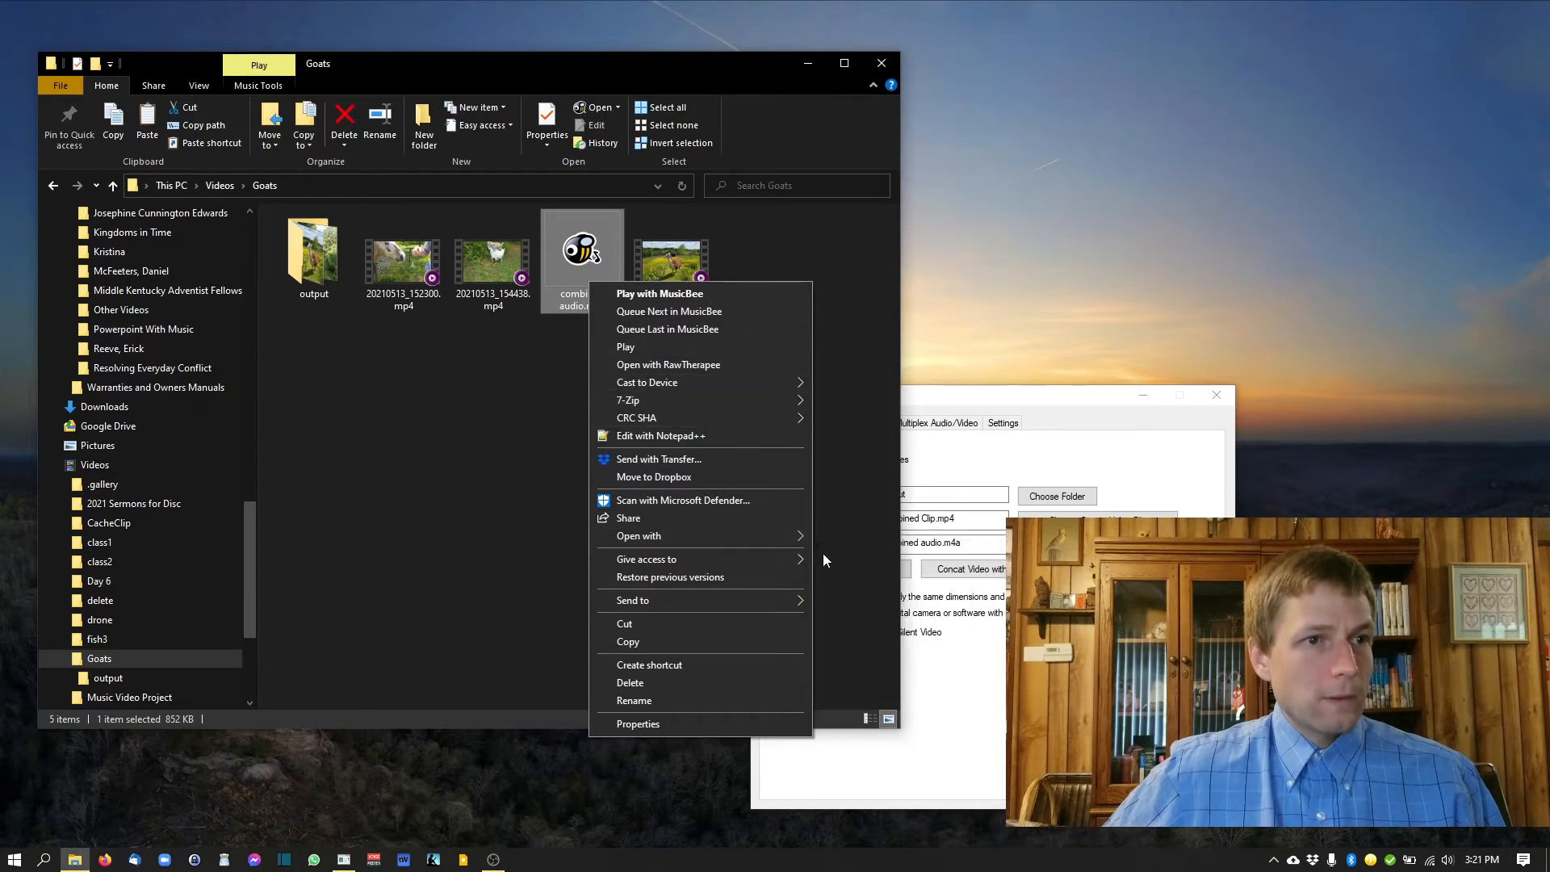
mouse_move(806, 536)
click(854, 538)
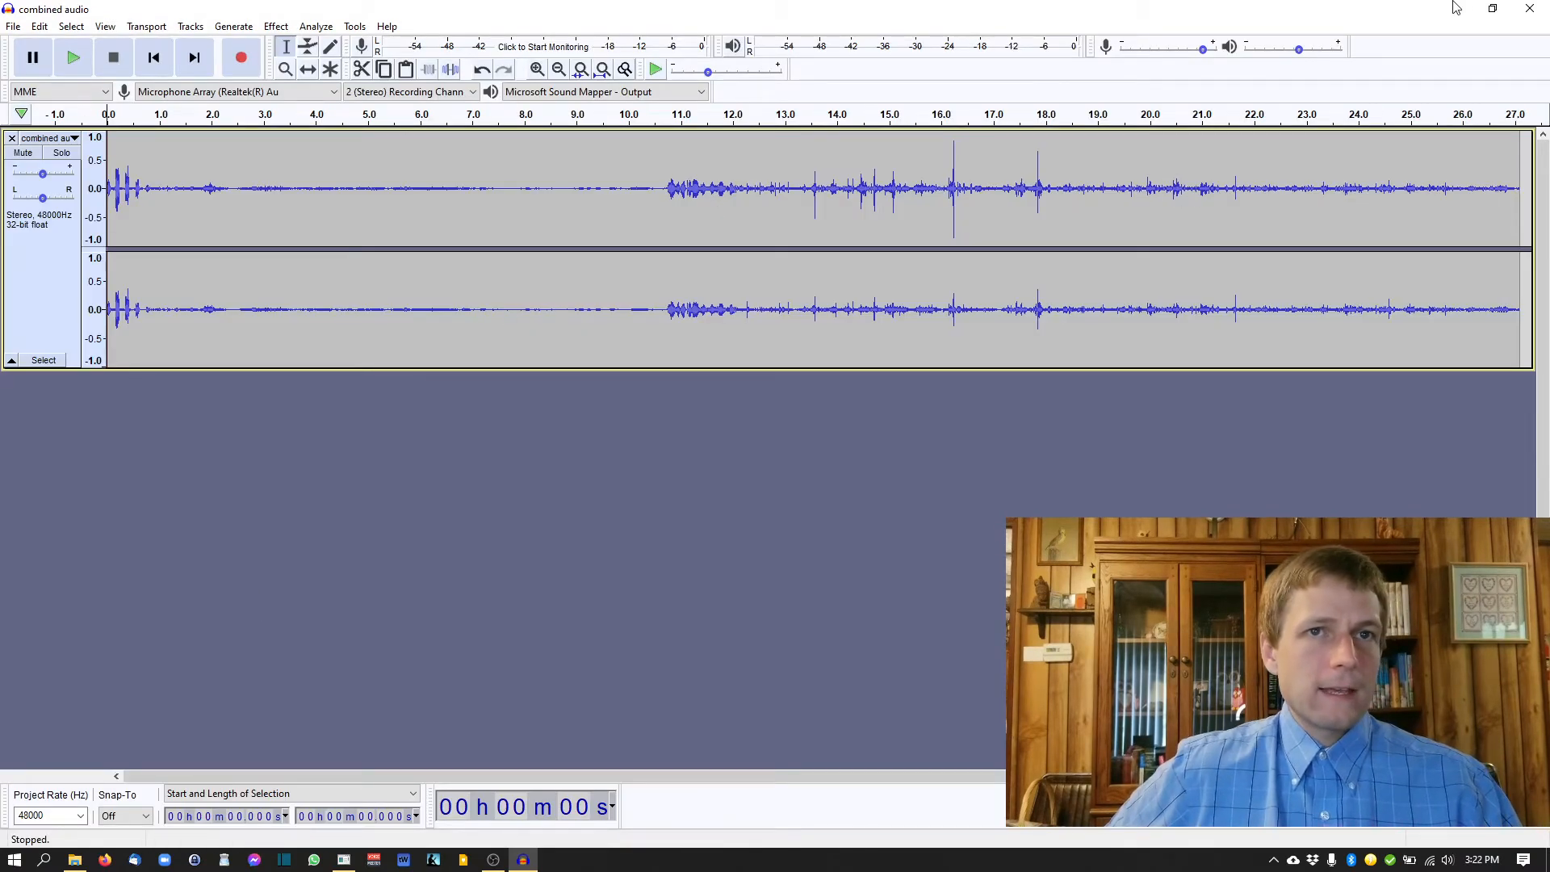
click(1534, 9)
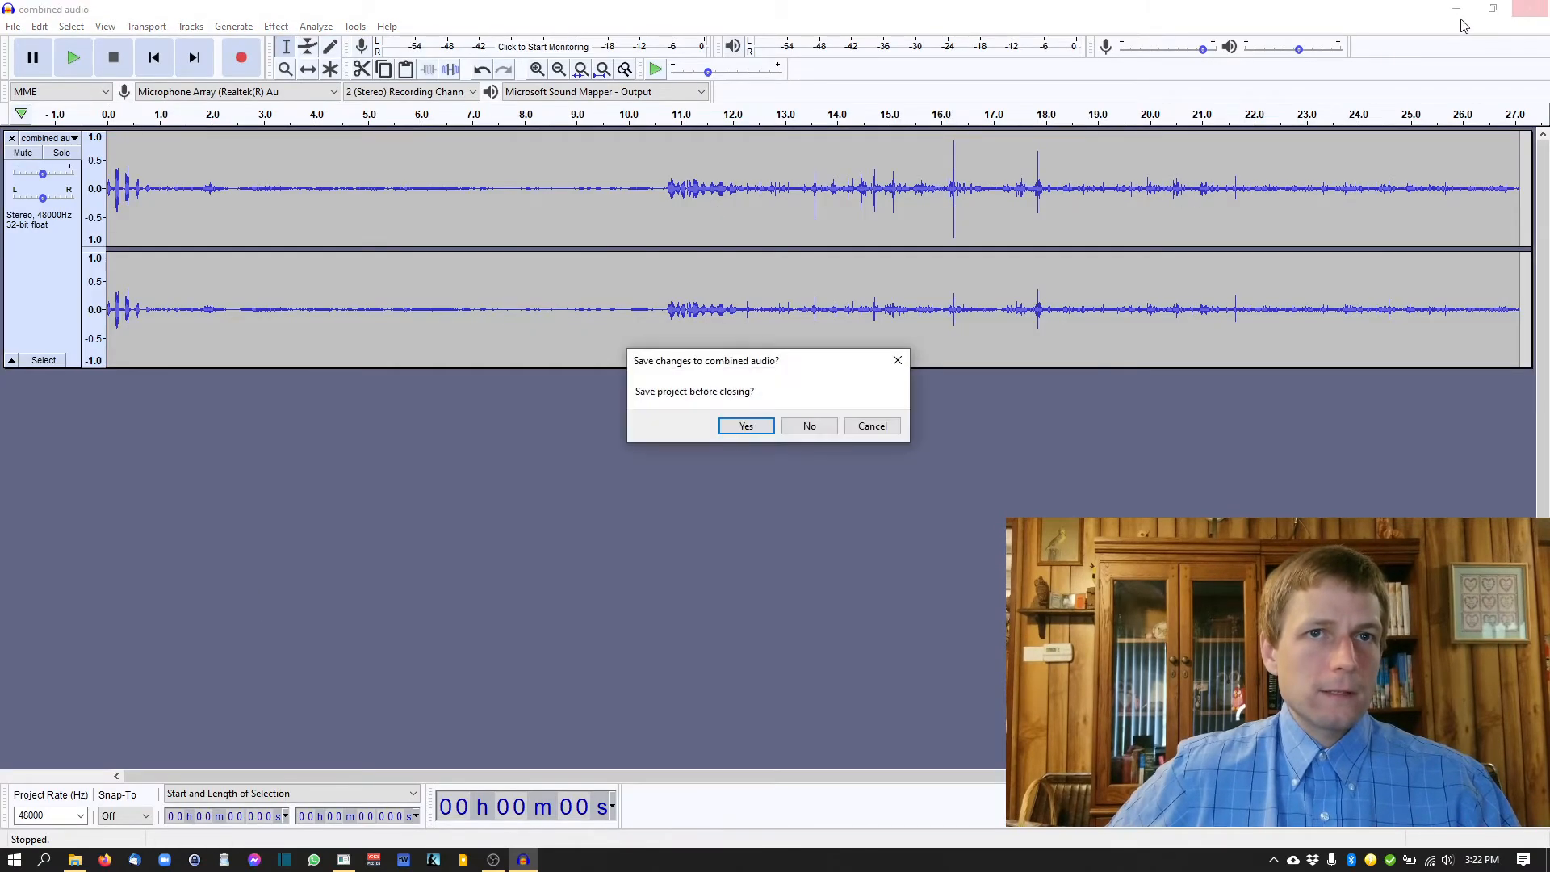
click(810, 426)
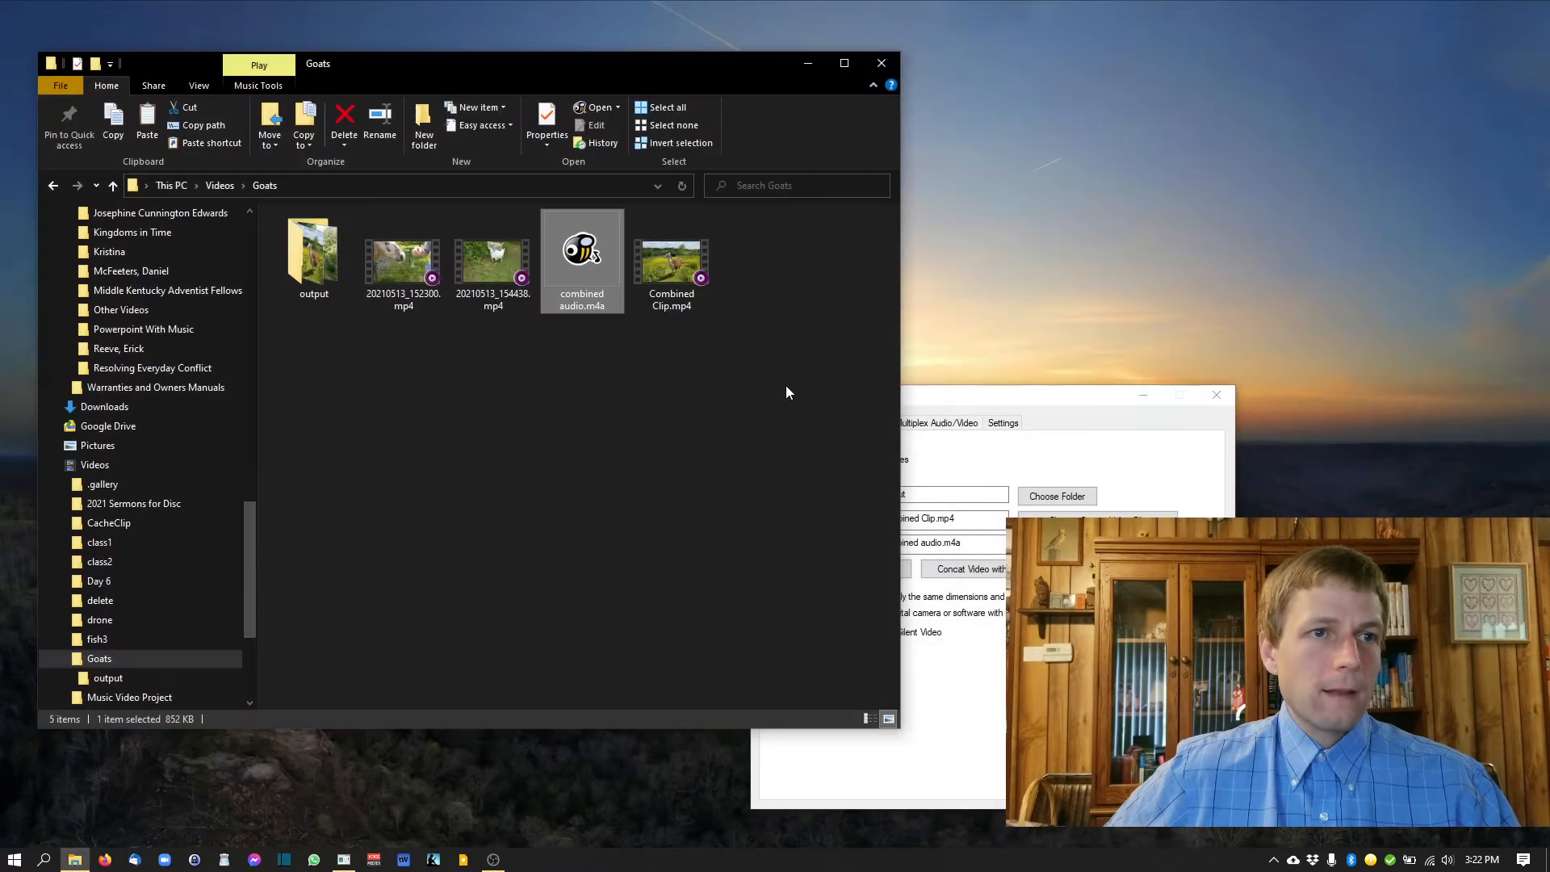
Step: In Simple Video Editor's audio/video multiplexing, choose Combined Clip.mp4 as the video file and combined audio.m4a as the audio file
click(937, 424)
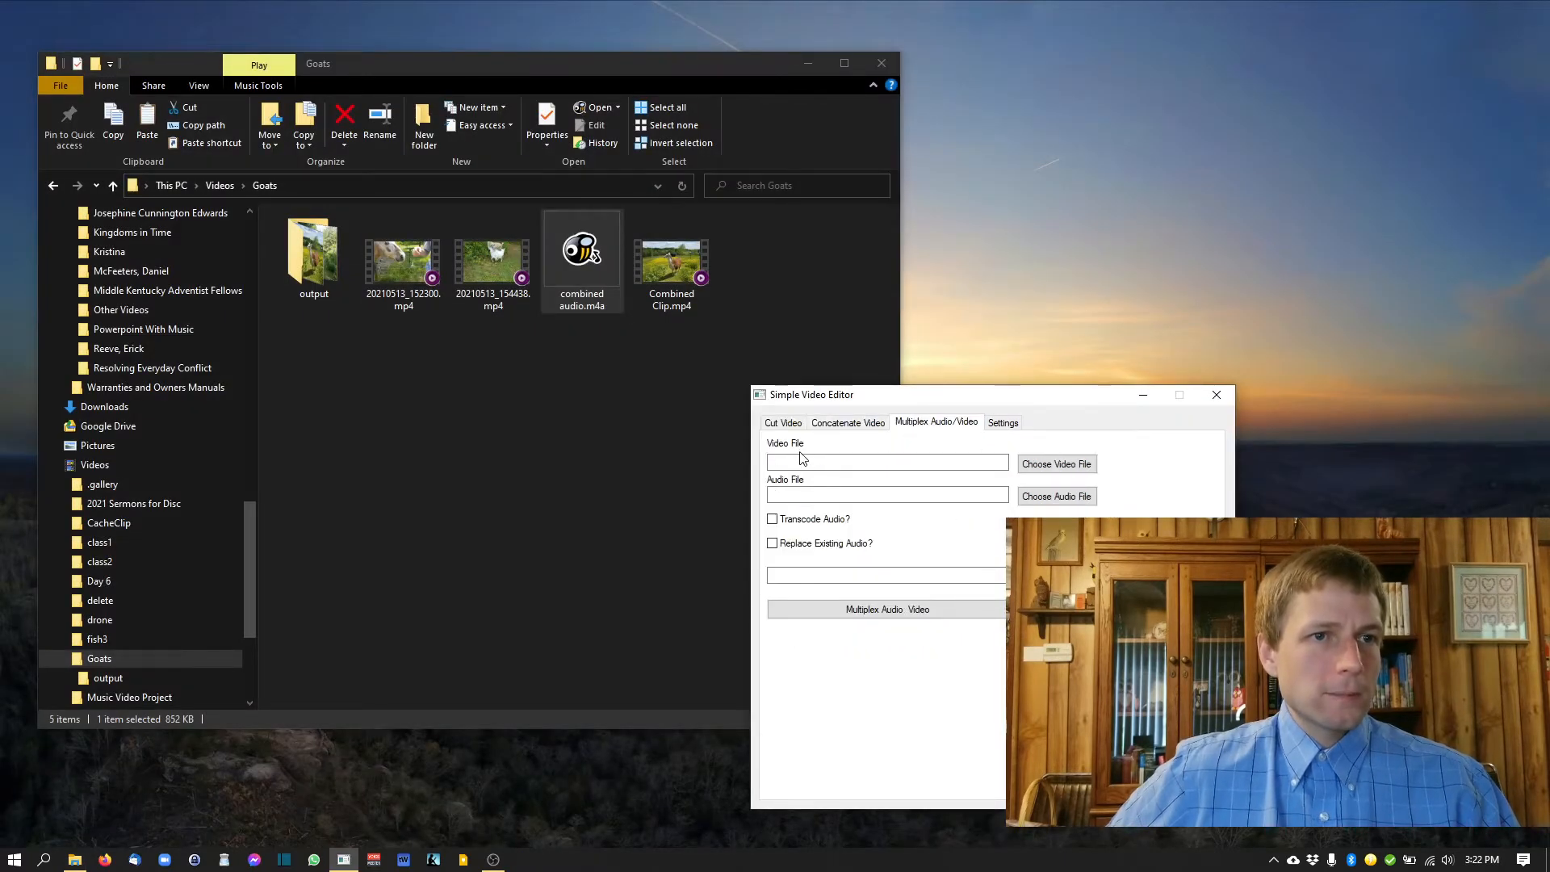
click(1056, 464)
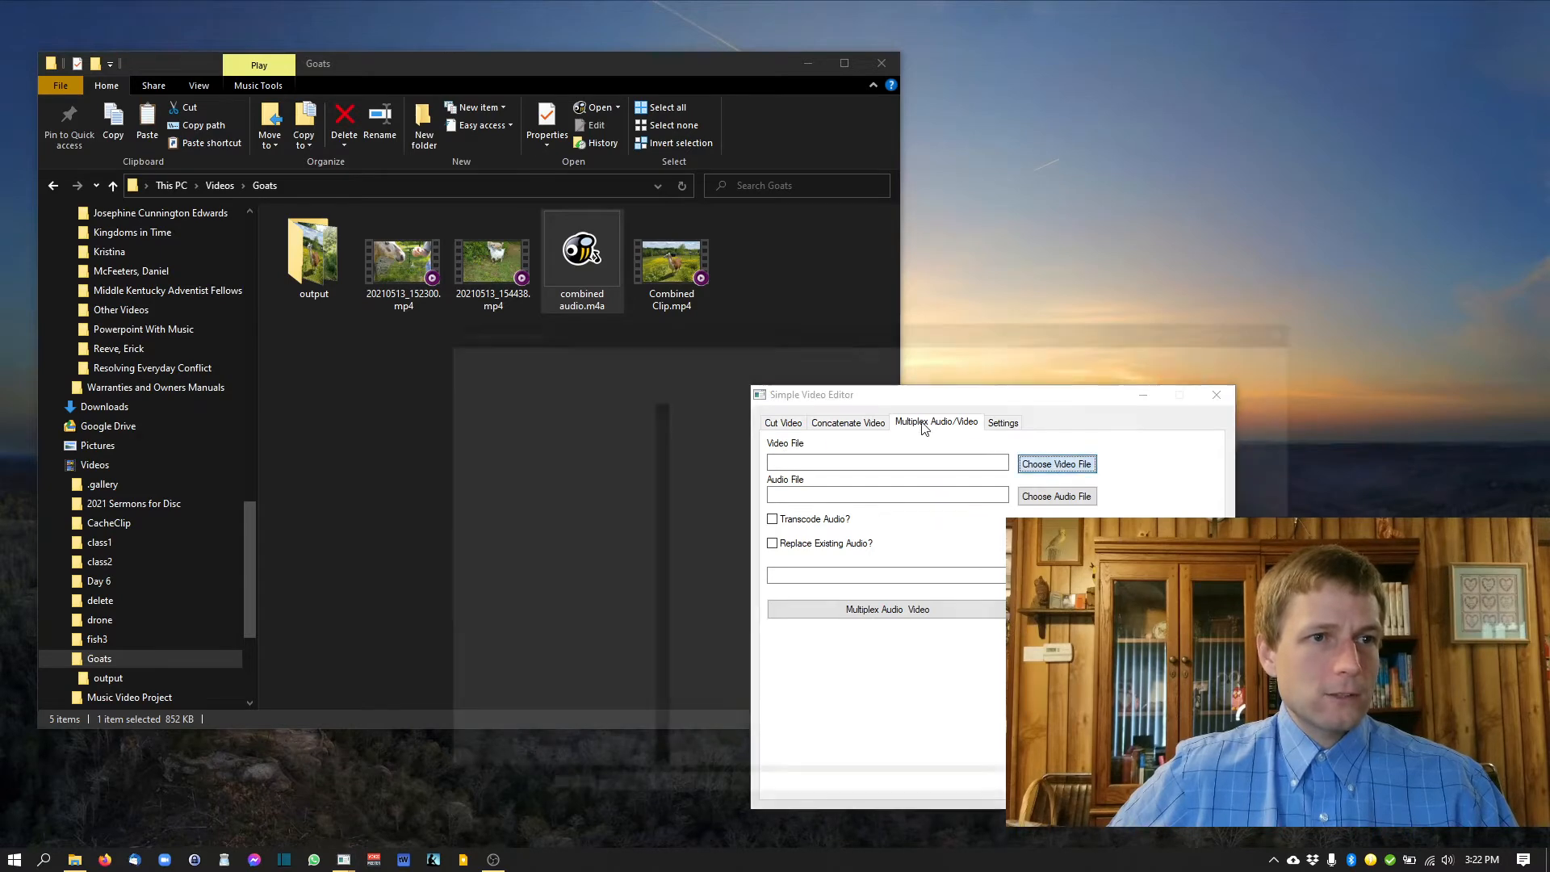
click(978, 500)
double_click(979, 501)
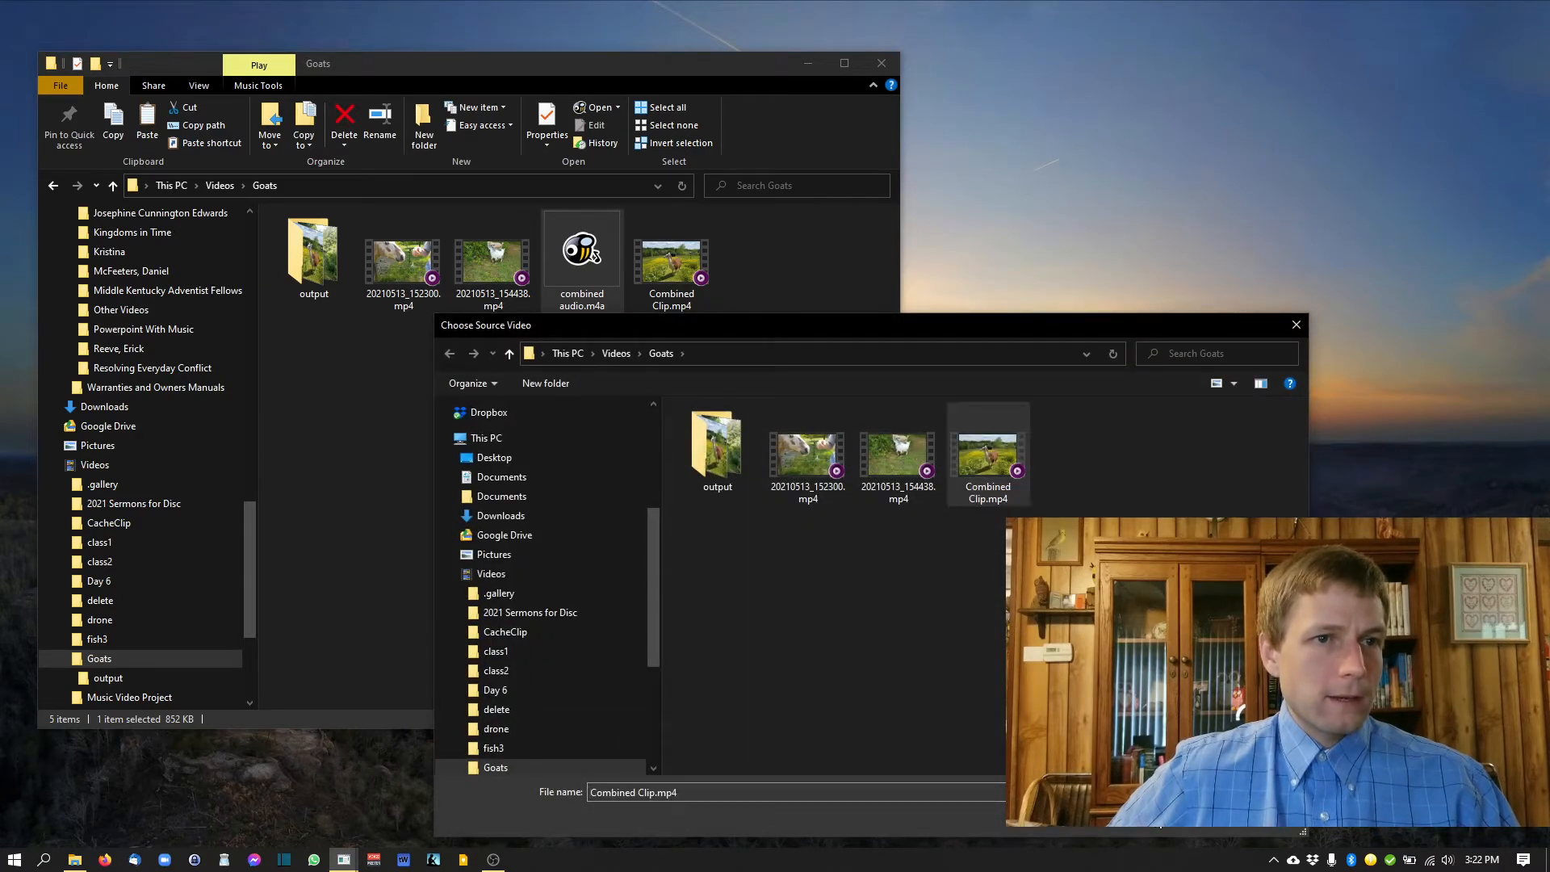
click(1040, 505)
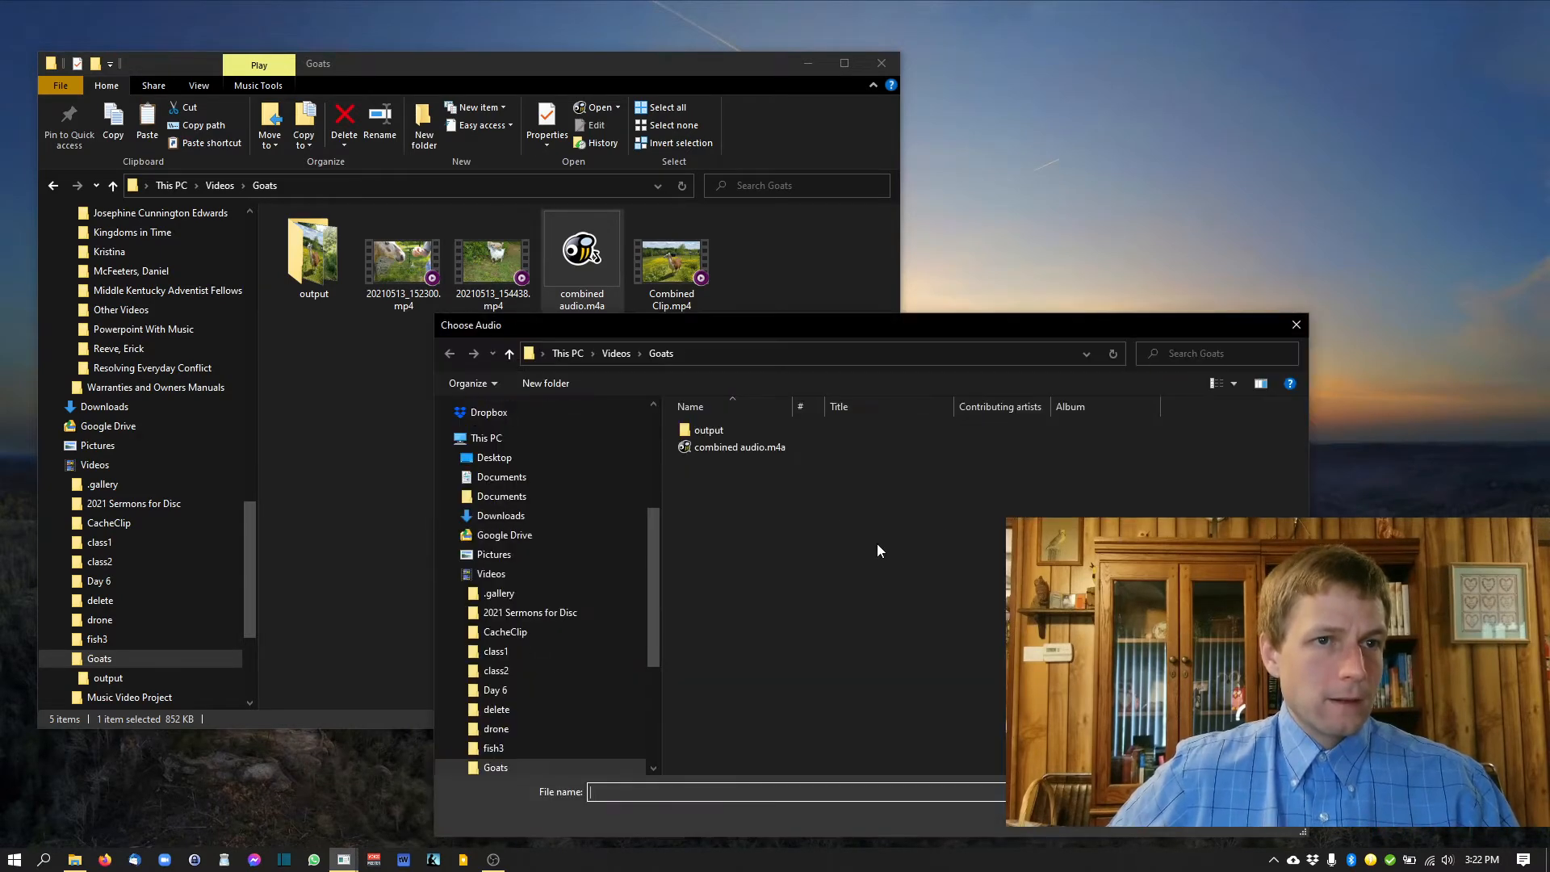
click(769, 448)
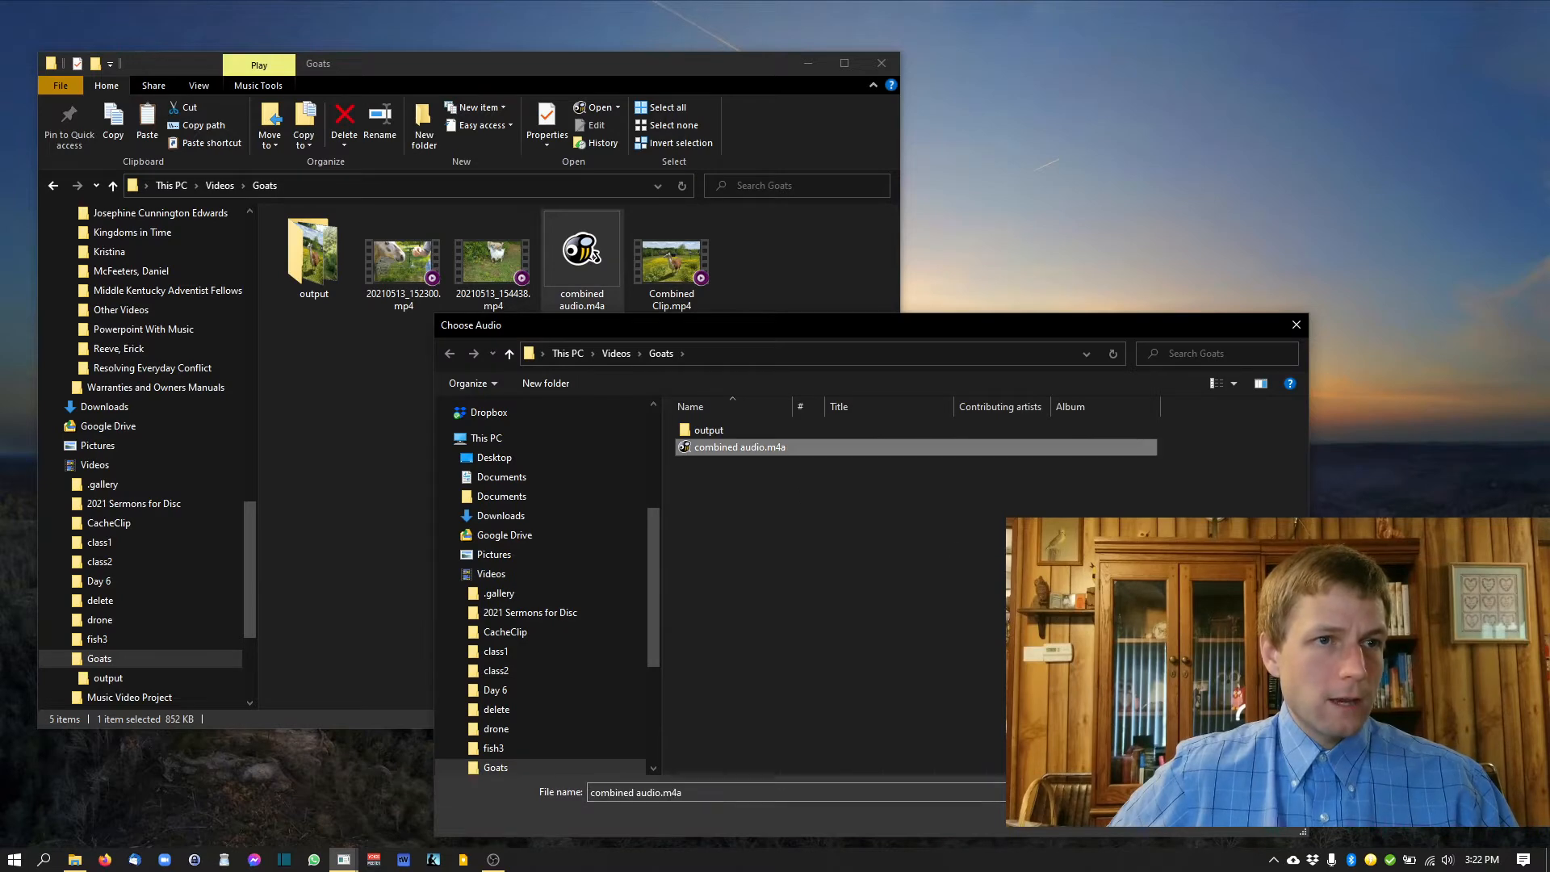
click(1193, 817)
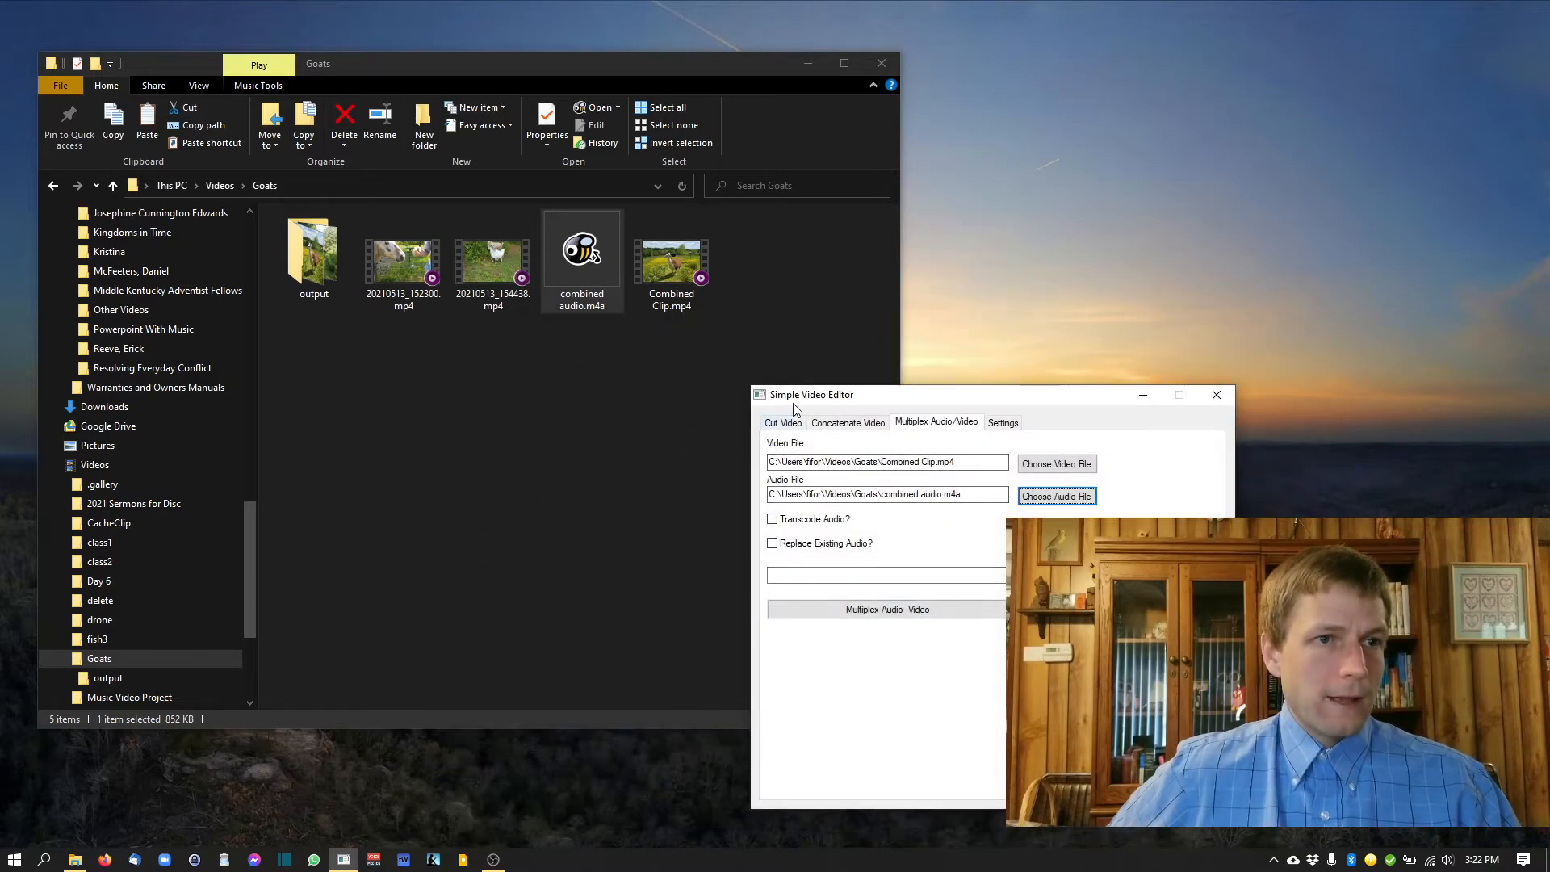
Step: Set the output name to combined with sound in the Goats folder and multiplex the audio and video without transcoding
drag(824, 399, 737, 406)
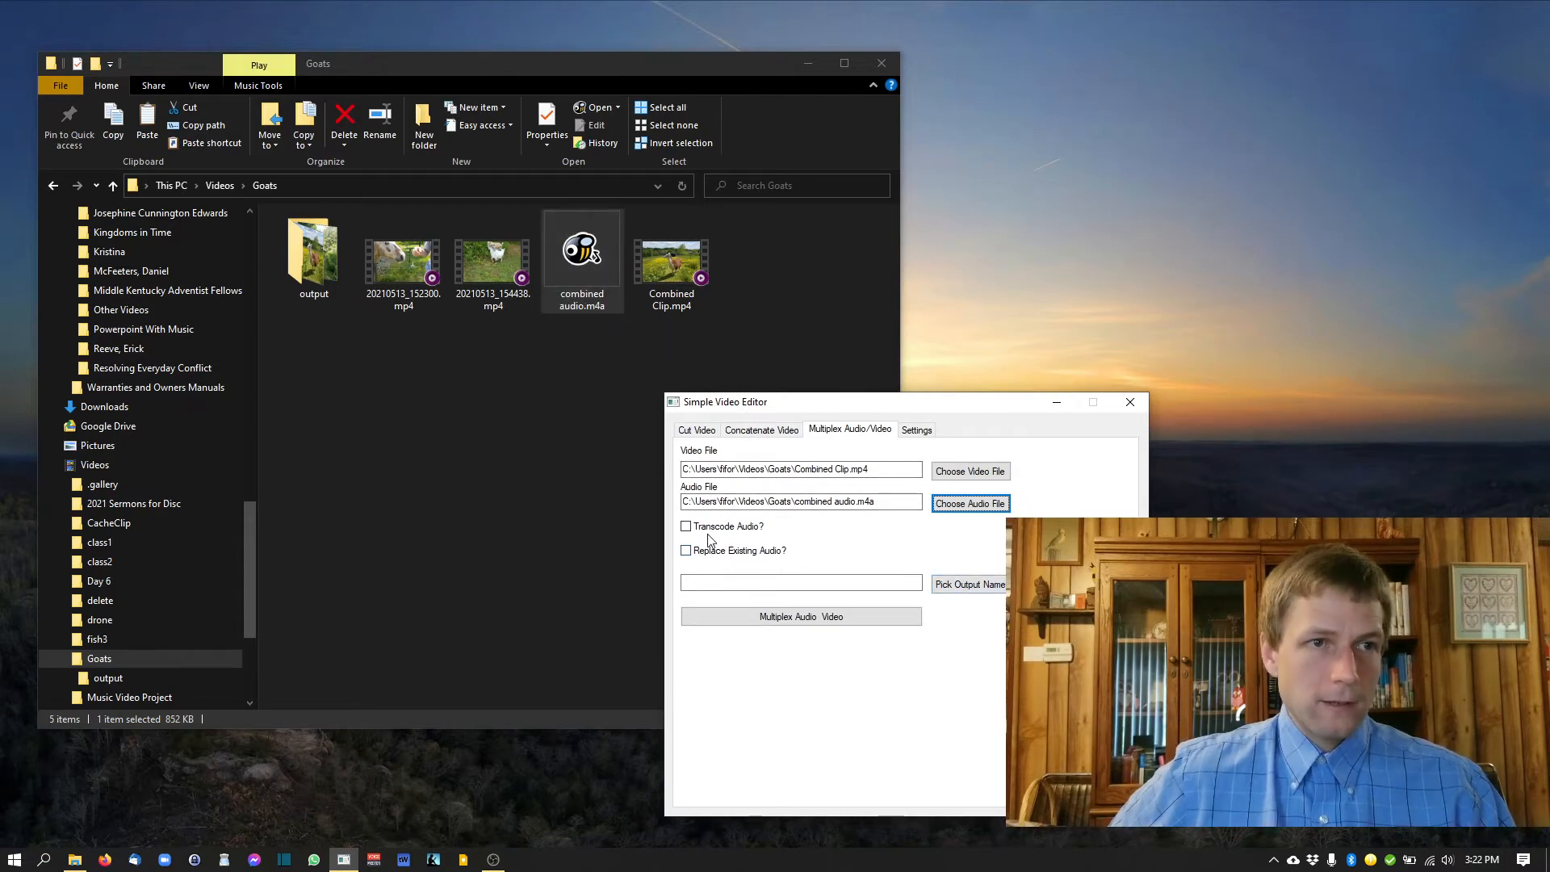
click(900, 503)
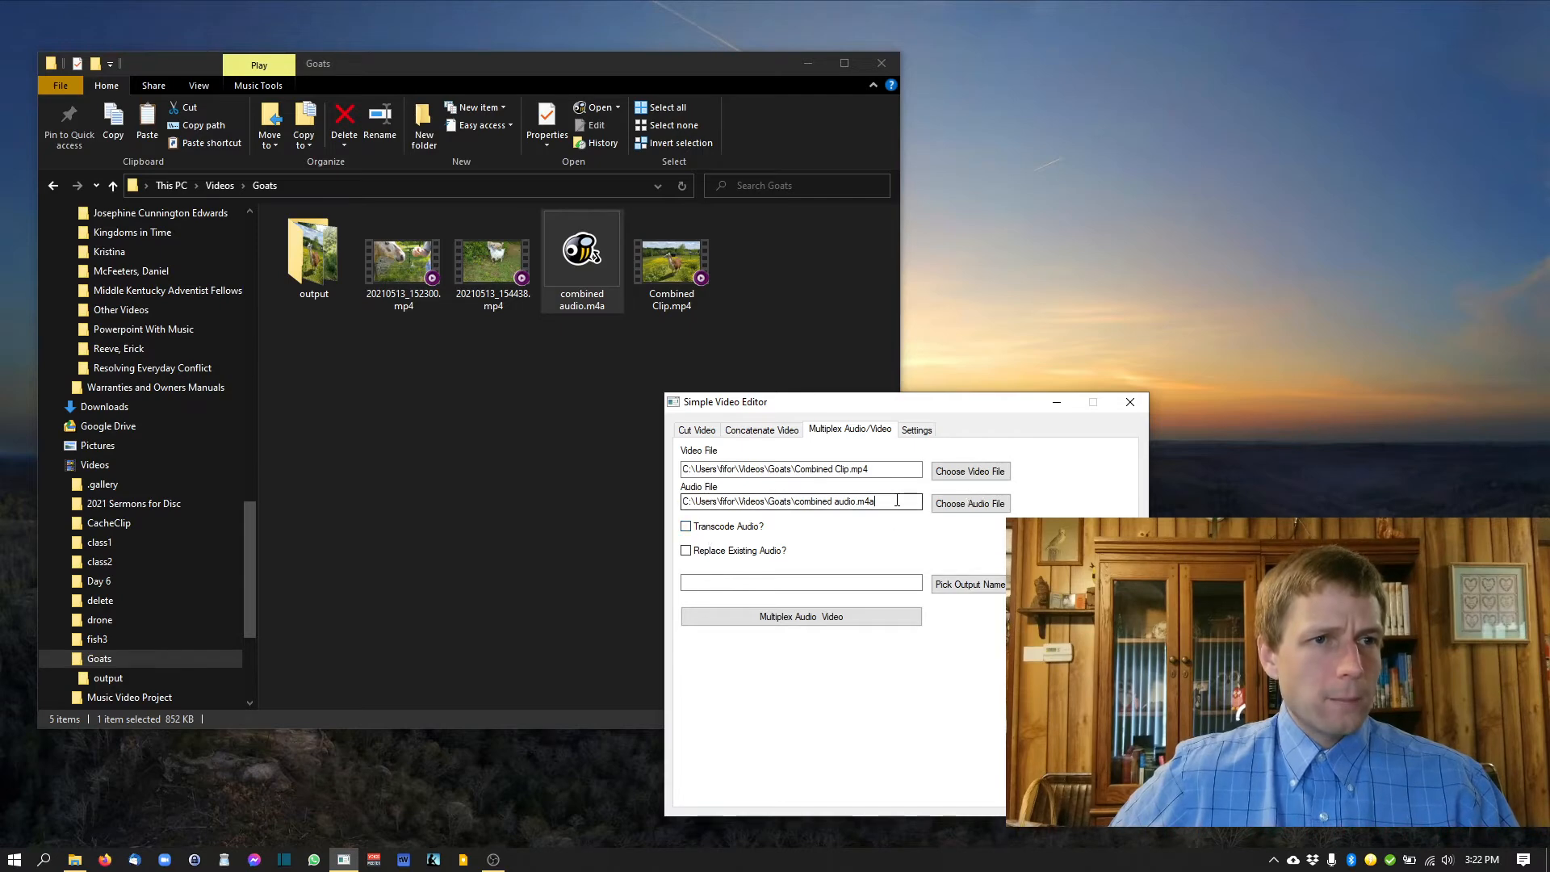
click(714, 530)
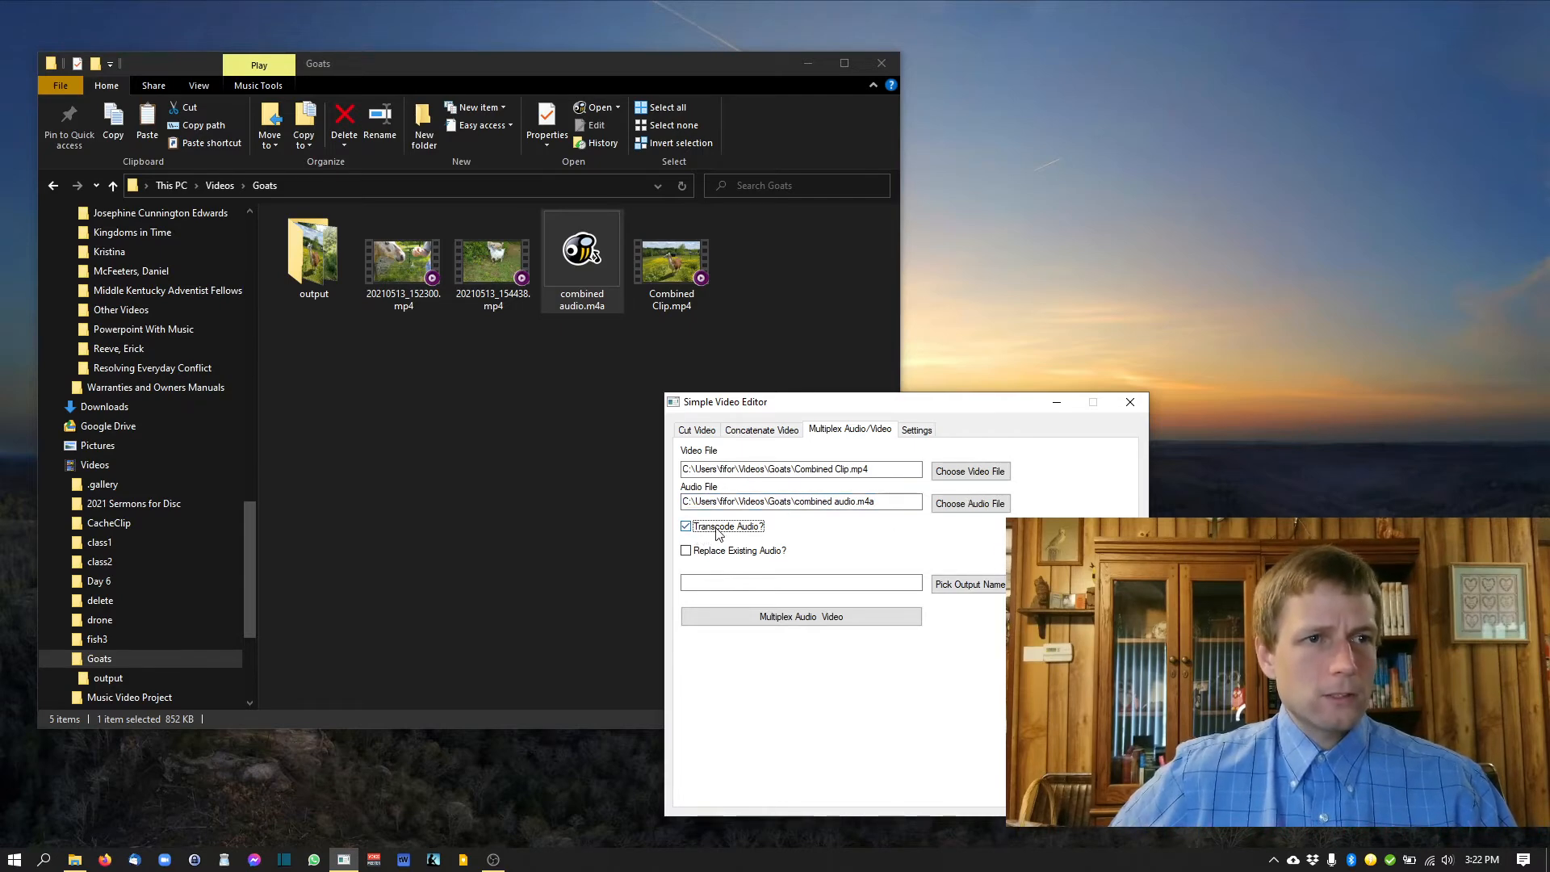
click(976, 586)
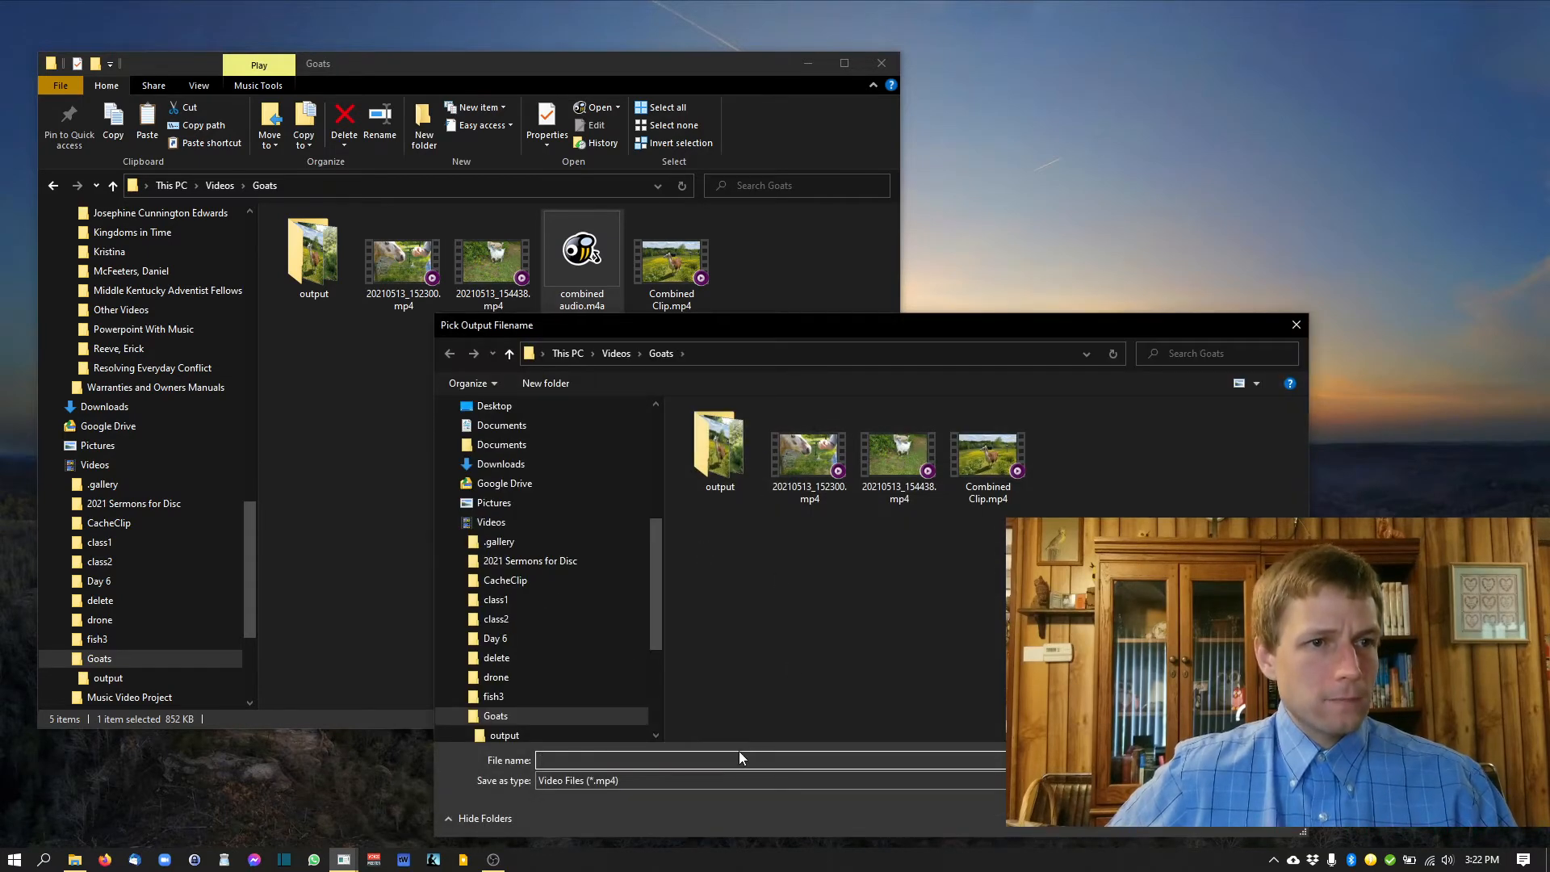
text(combined )
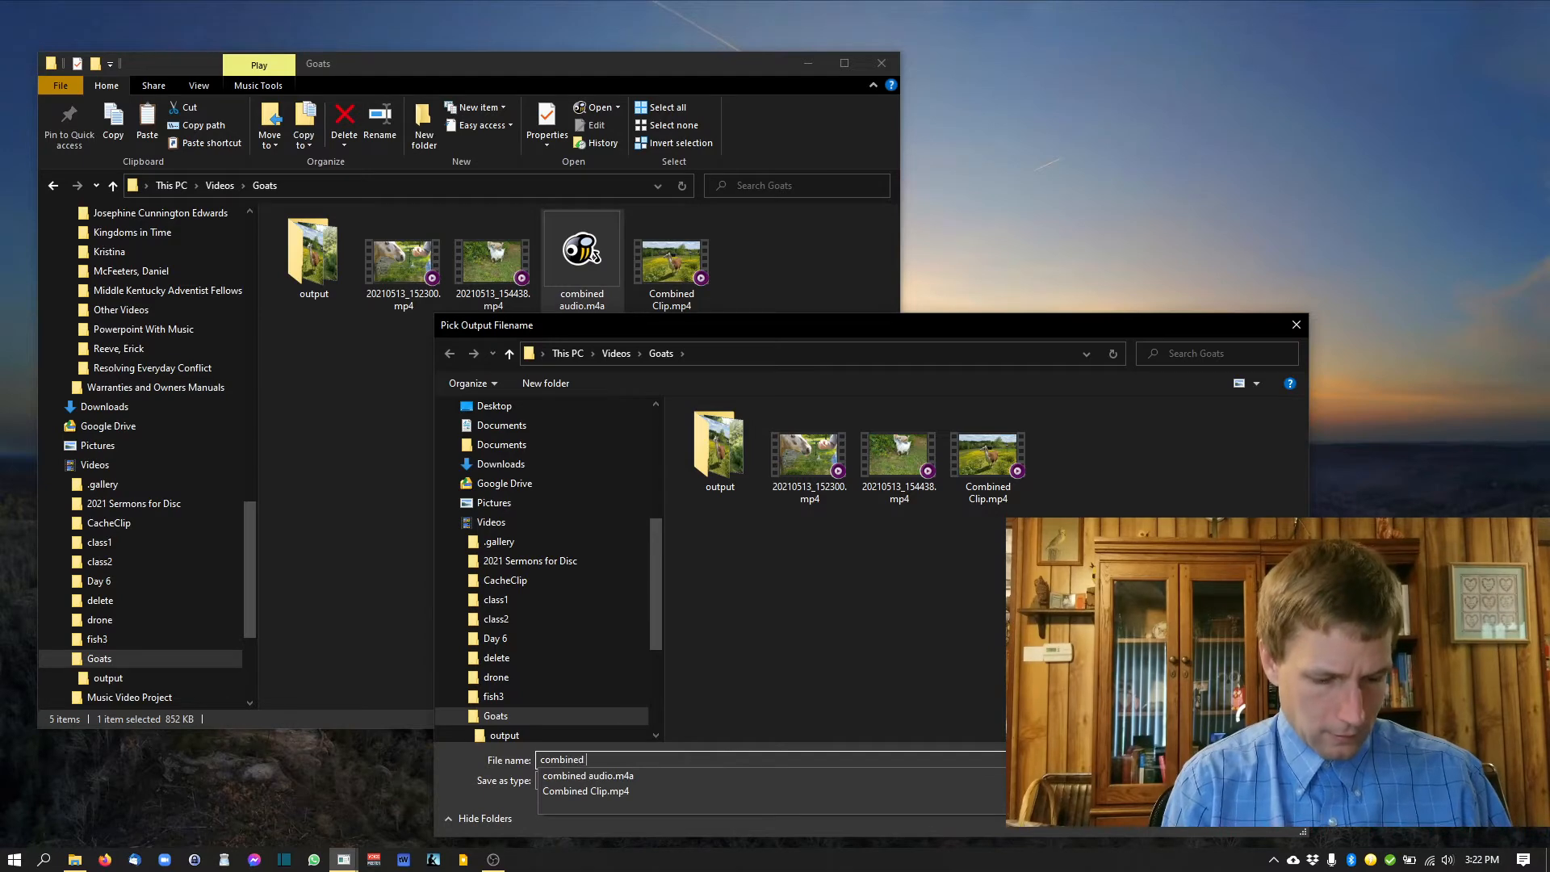
text(with sound)
key(Return)
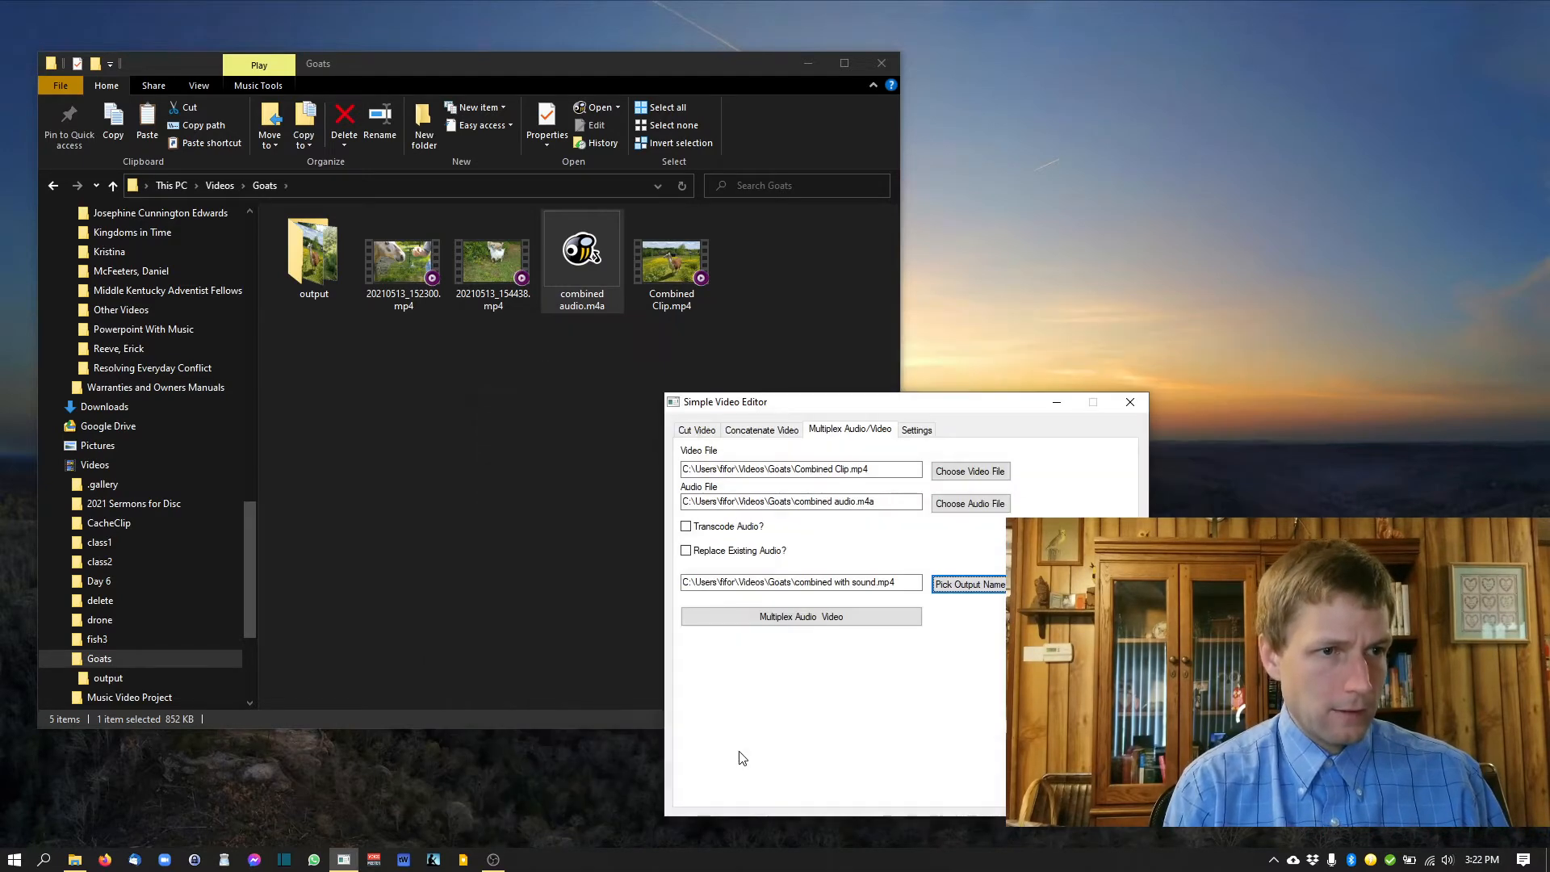
click(850, 619)
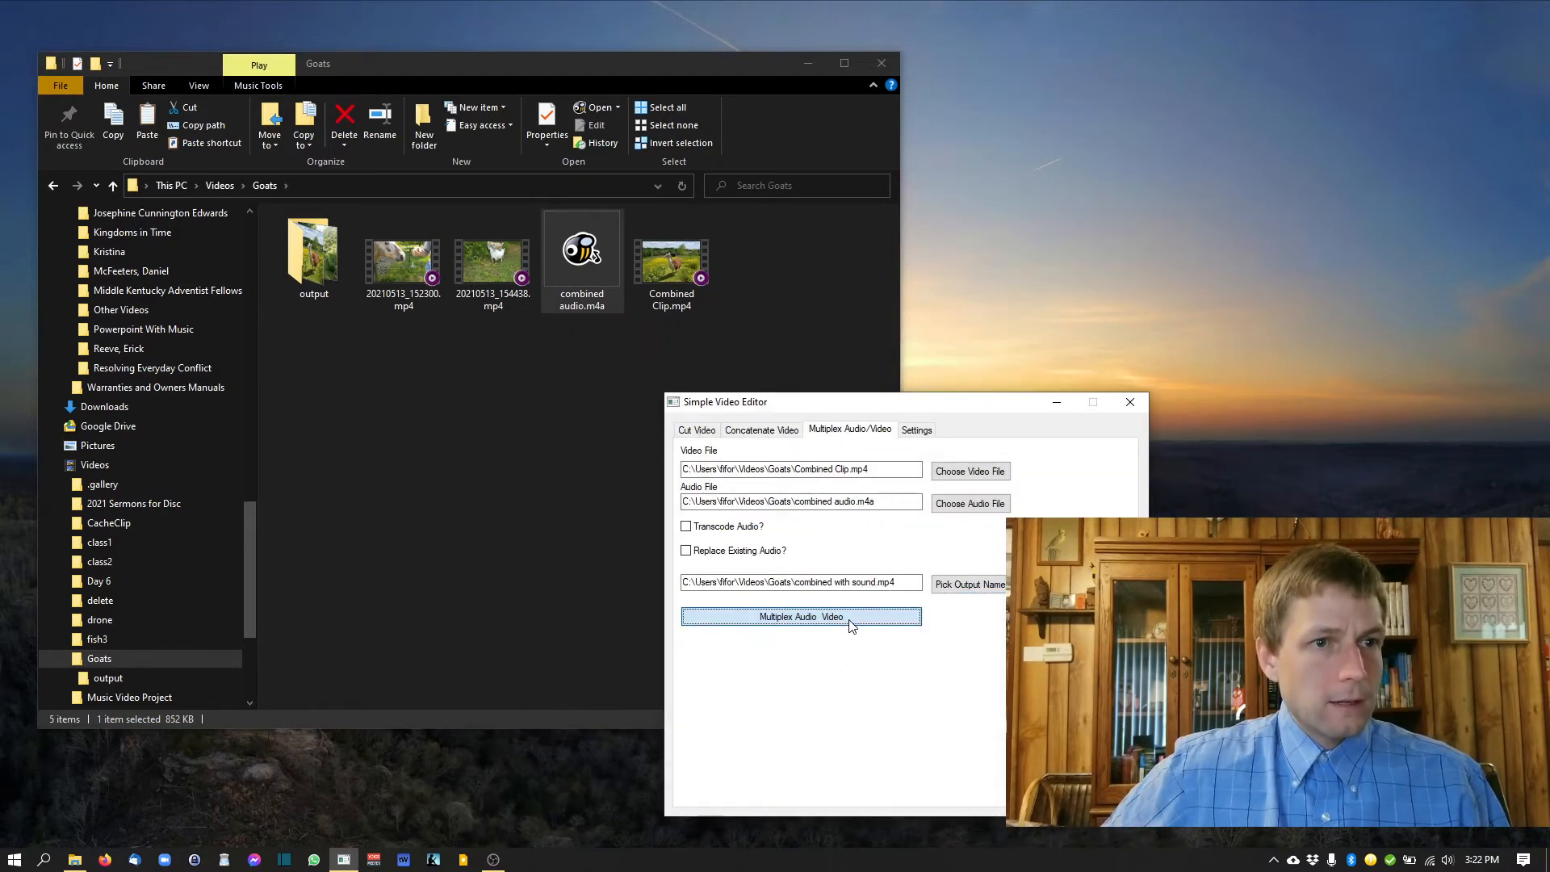
Step: Play combined with sound.mp4 from the Goats folder in File Explorer and close the player
click(834, 361)
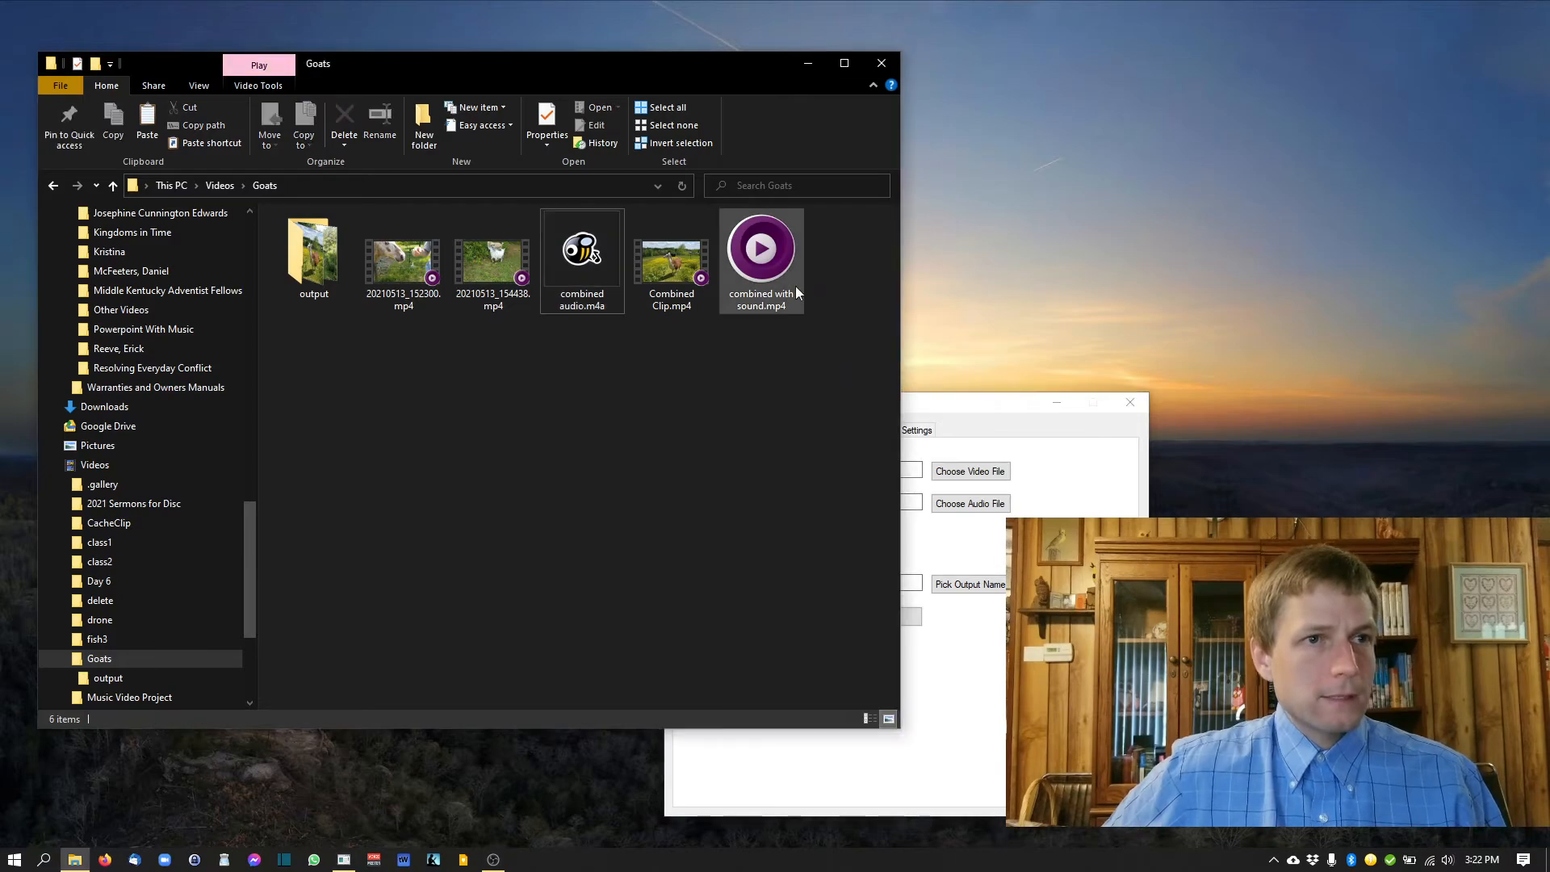
click(770, 263)
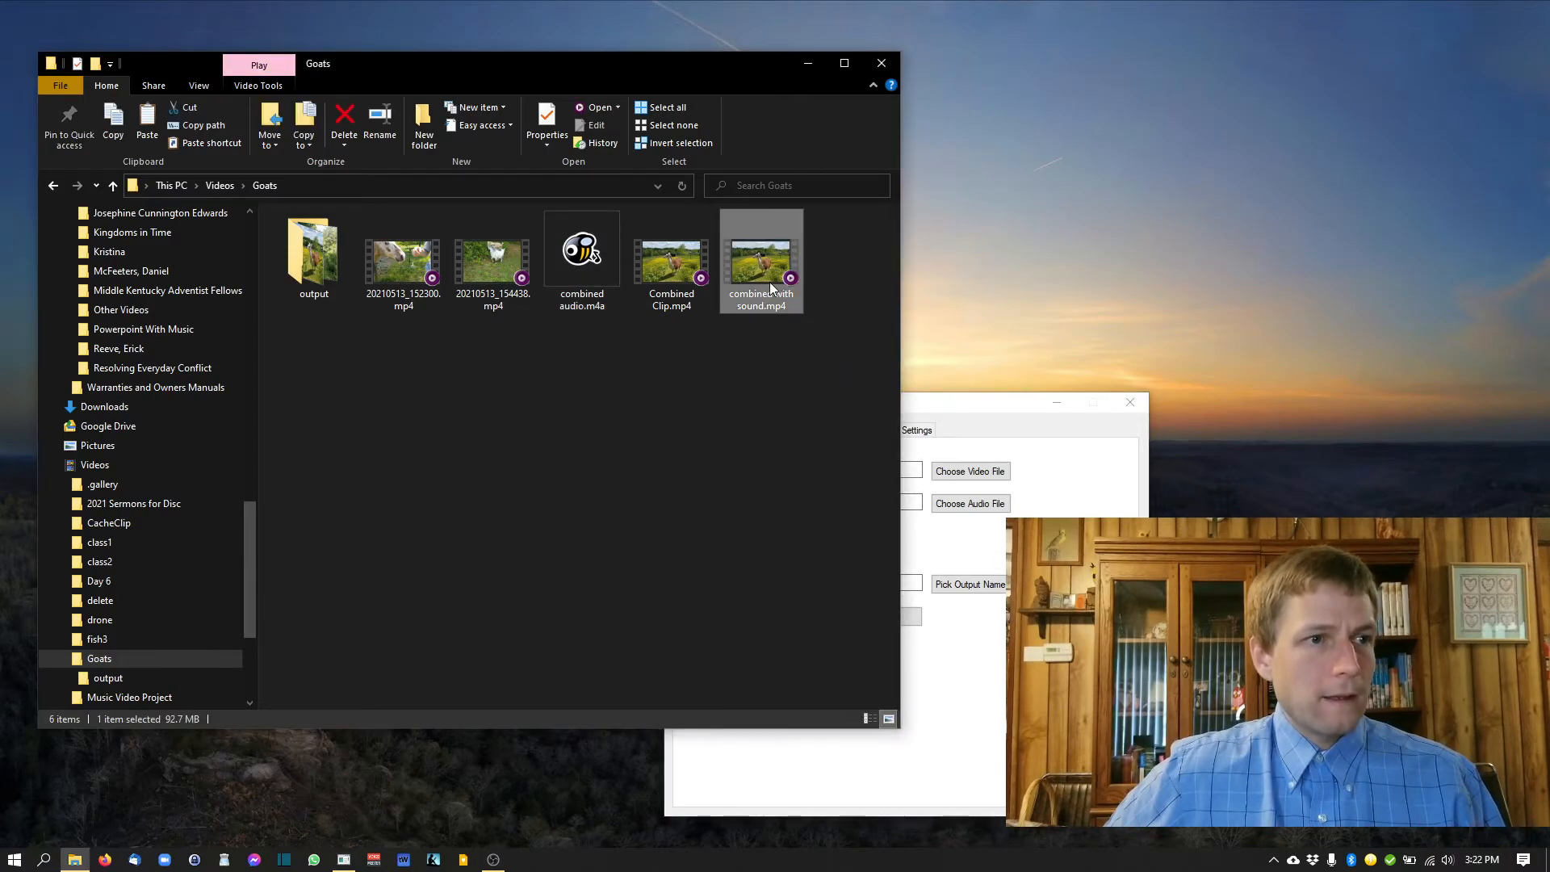
double_click(769, 283)
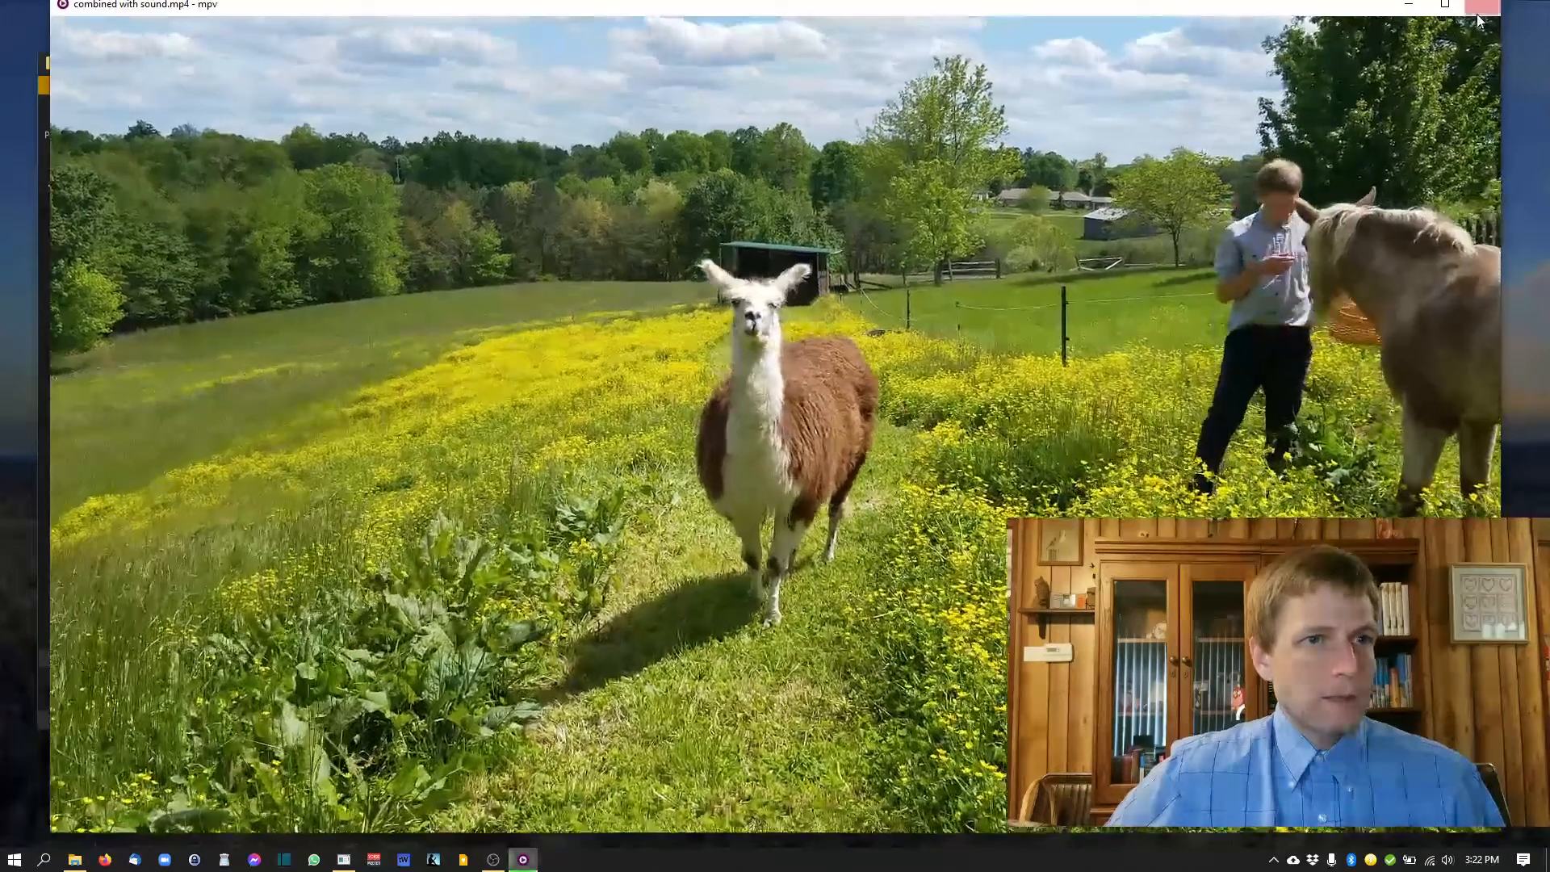
click(1478, 9)
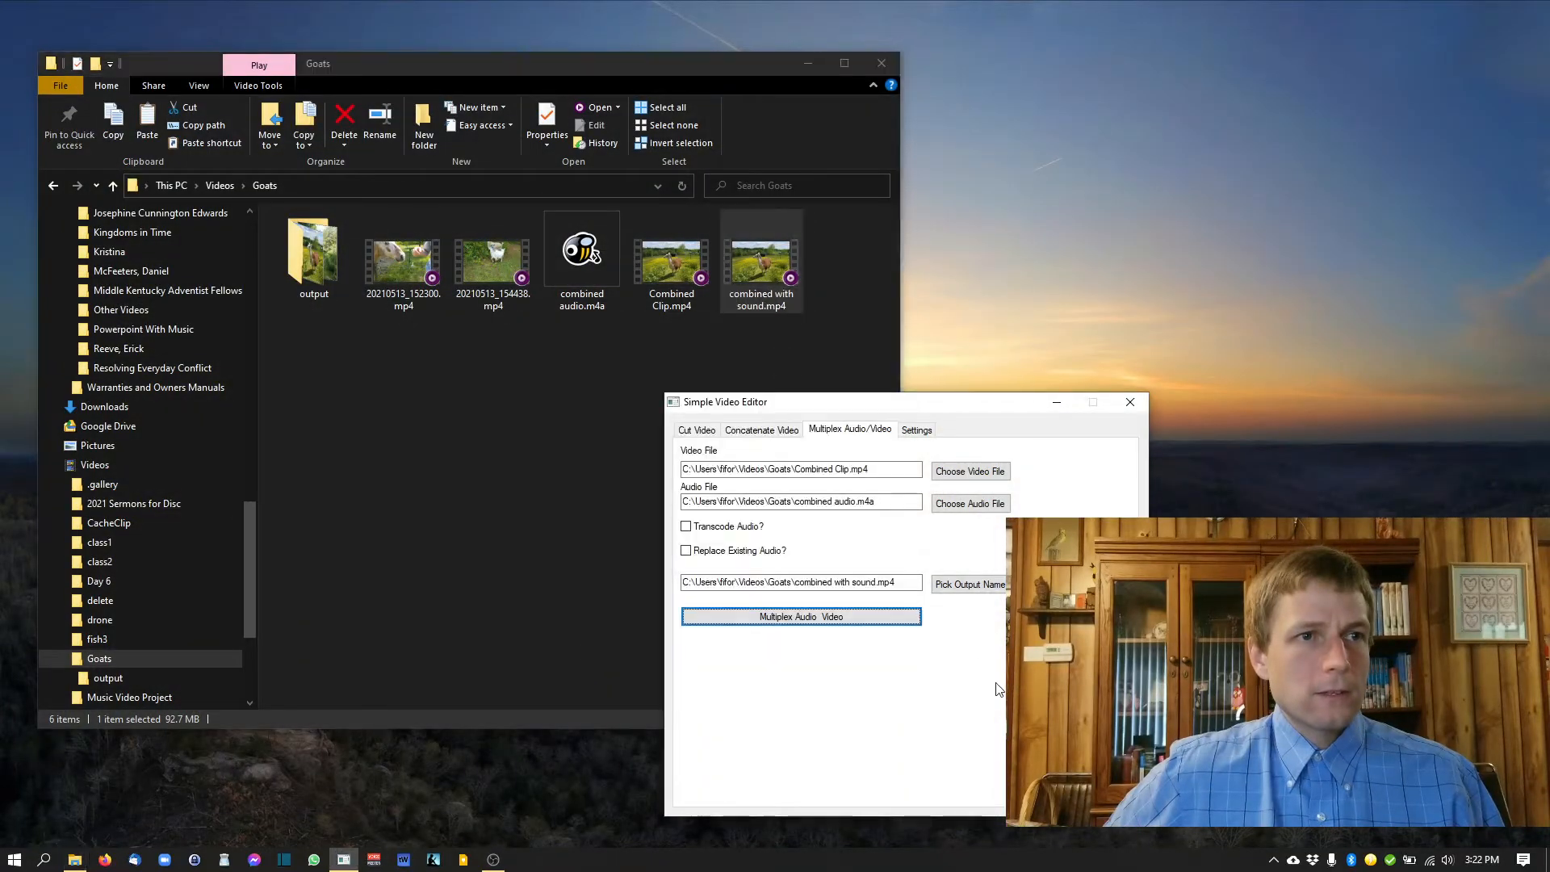
click(584, 302)
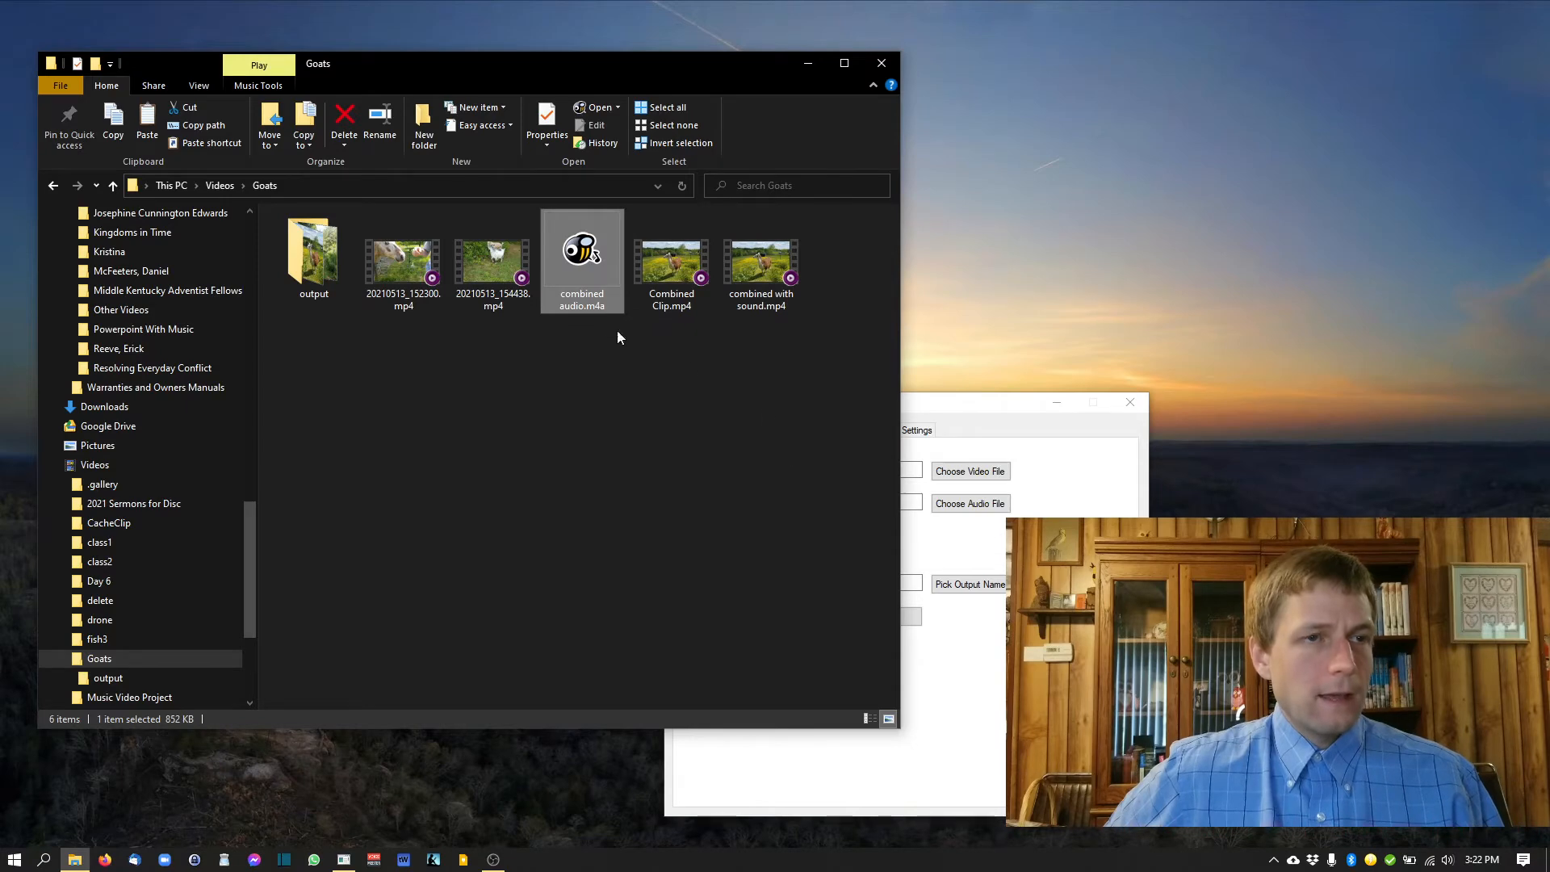
click(787, 279)
click(696, 417)
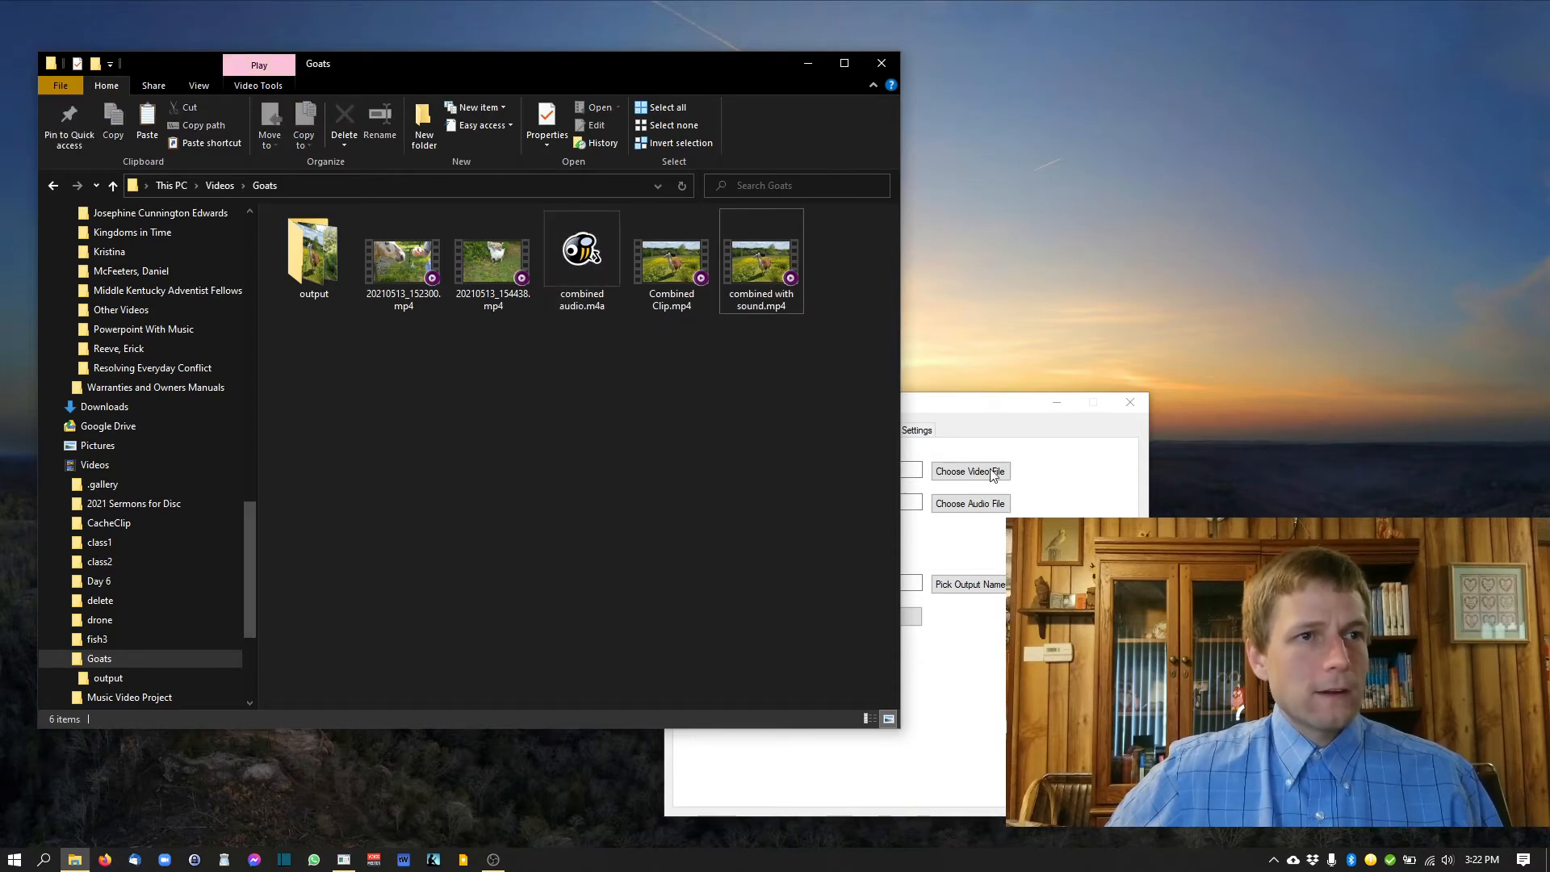
drag(955, 406, 997, 416)
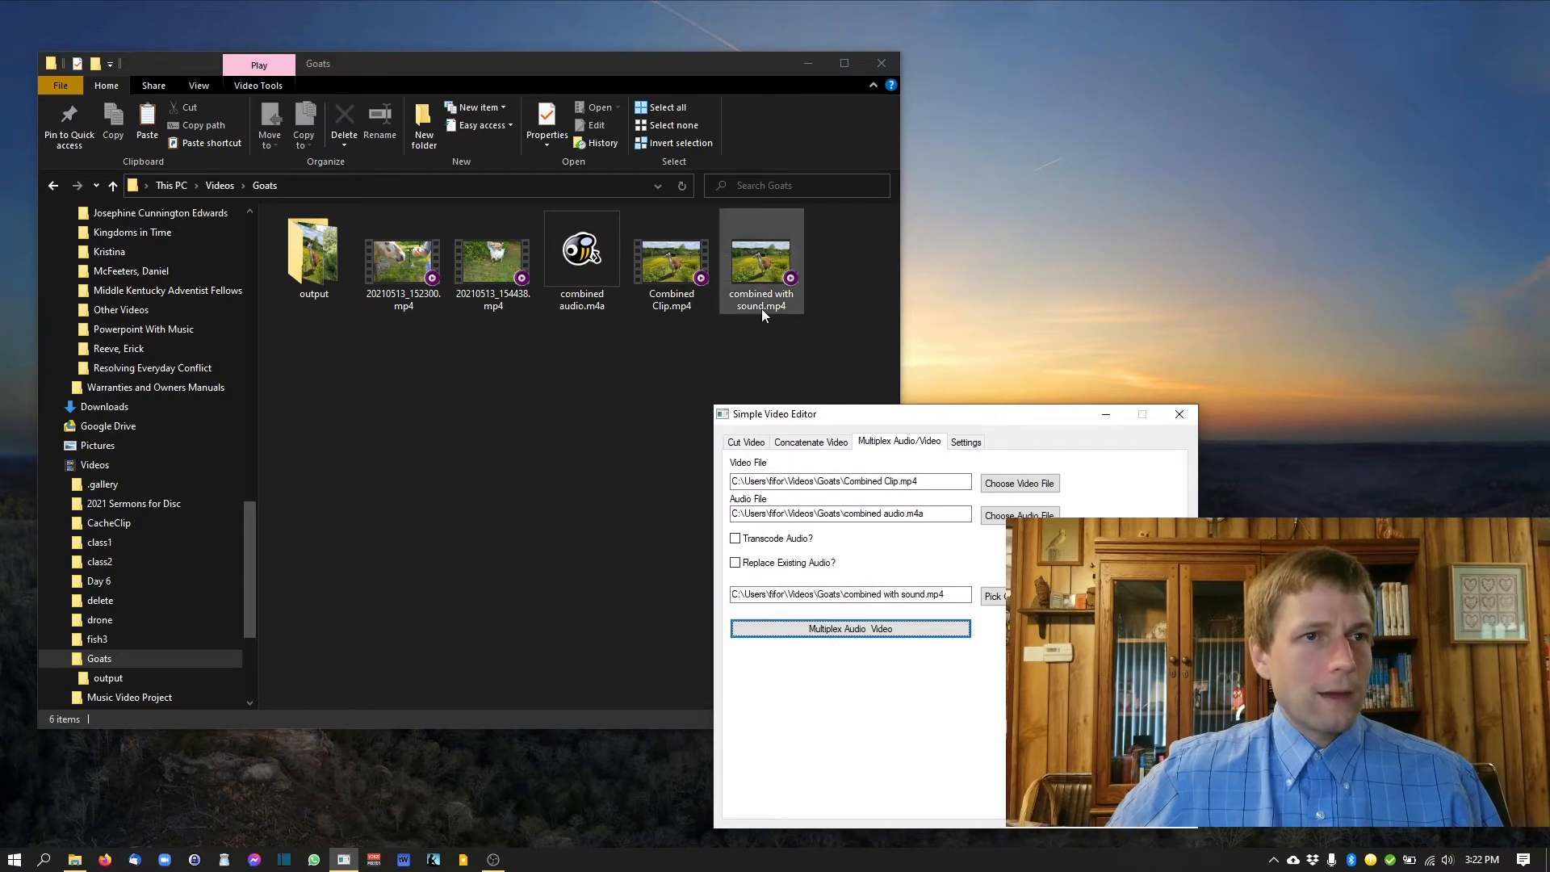